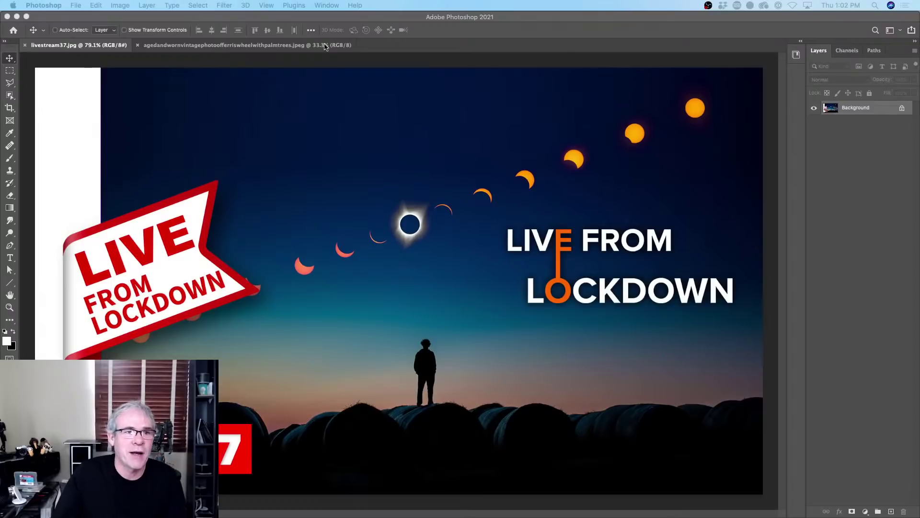
Switch to the ferris wheel photo, add a Curves adjustment layer, and move its properties clear of the wheel
{"action": "left_click", "coordinate": [173, 48]}
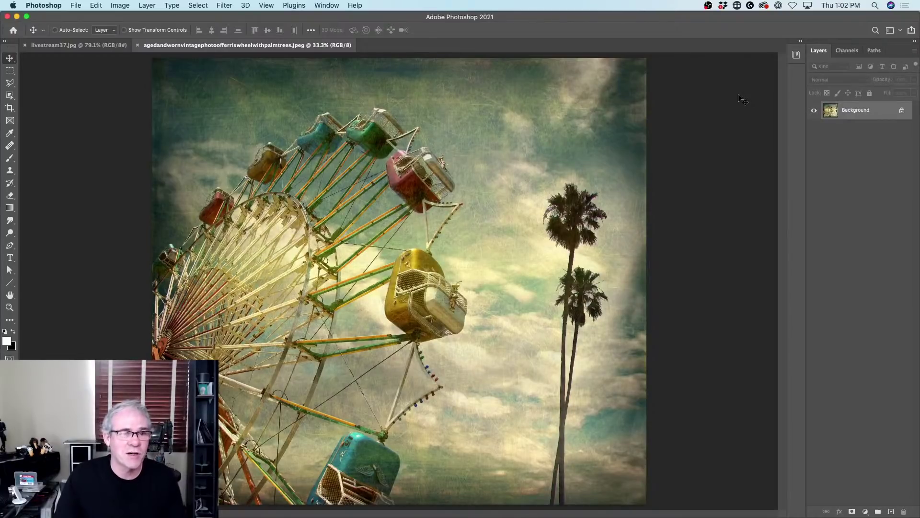
{"action": "key", "text": "super+m"}
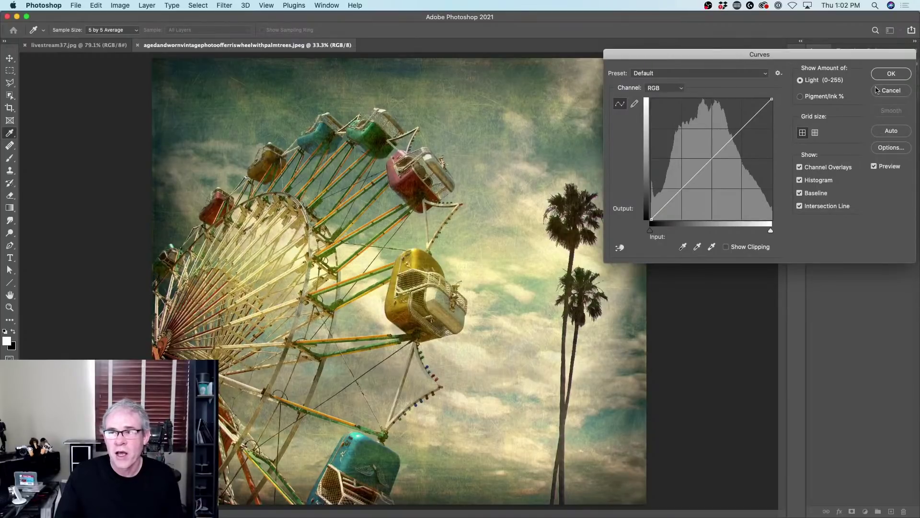
{"action": "left_click", "coordinate": [890, 92]}
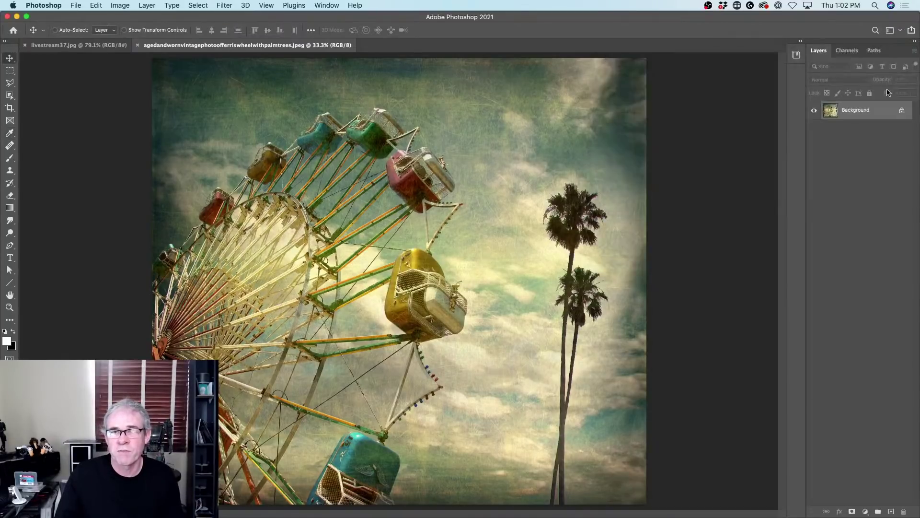
{"action": "left_click", "coordinate": [866, 511]}
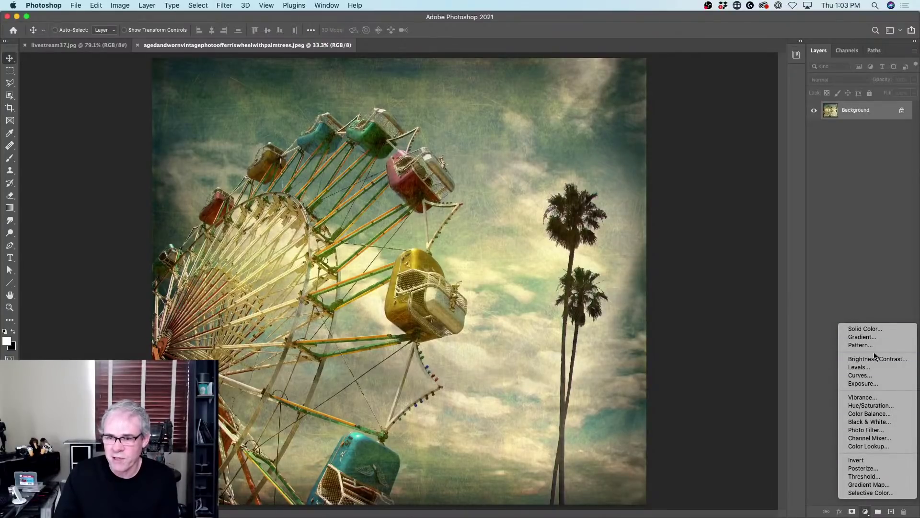
{"action": "left_click", "coordinate": [868, 376]}
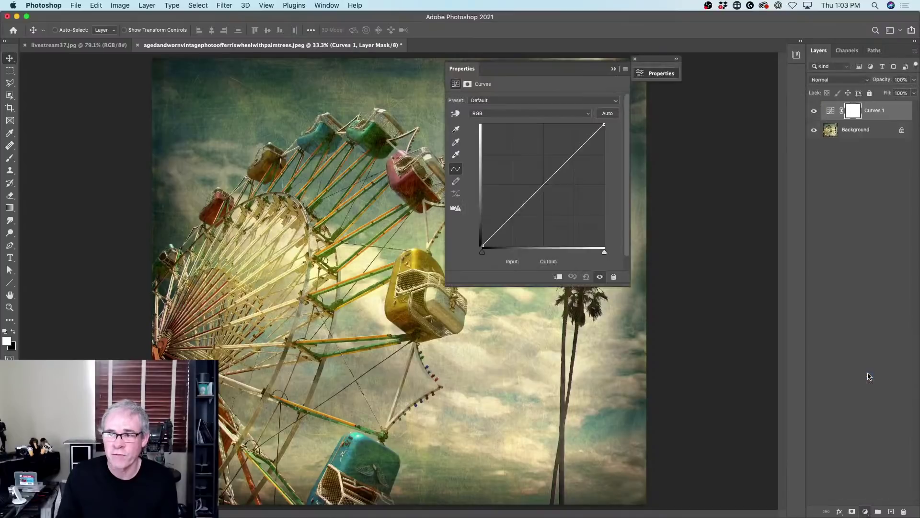
{"action": "left_click_drag", "start_coordinate": [510, 72], "coordinate": [641, 71]}
Shape a contrast S-curve on the RGB channel and raise the Red curve at input 83 to output 106
{"action": "left_click_drag", "start_coordinate": [643, 210], "coordinate": [647, 221]}
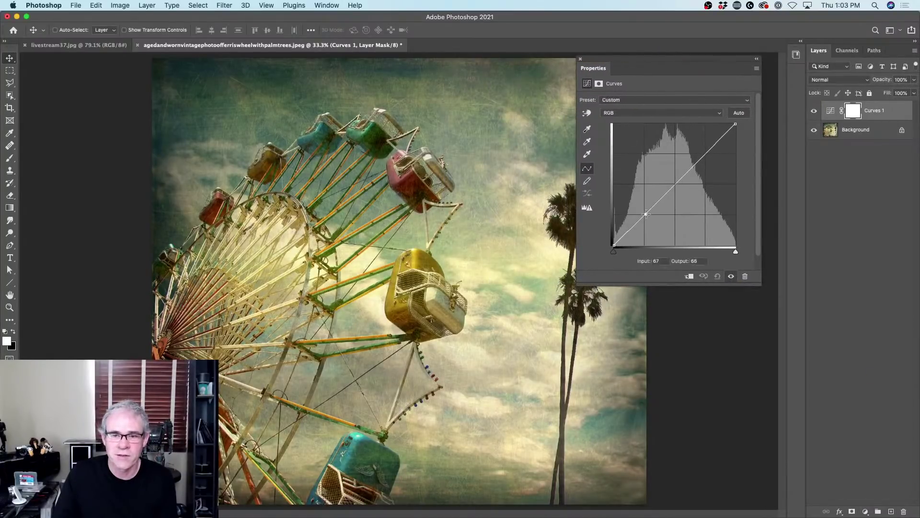
{"action": "left_click_drag", "start_coordinate": [694, 170], "coordinate": [691, 161]}
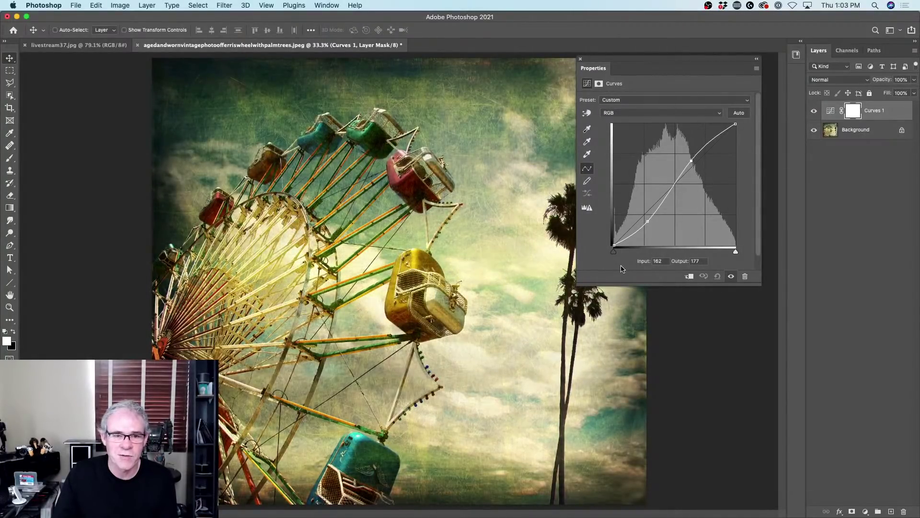
{"action": "left_click", "coordinate": [633, 114]}
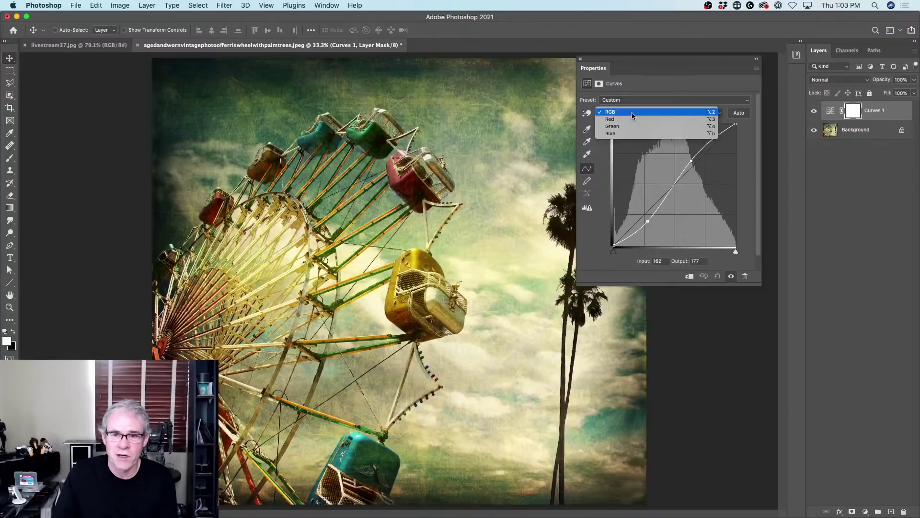
{"action": "left_click", "coordinate": [633, 119]}
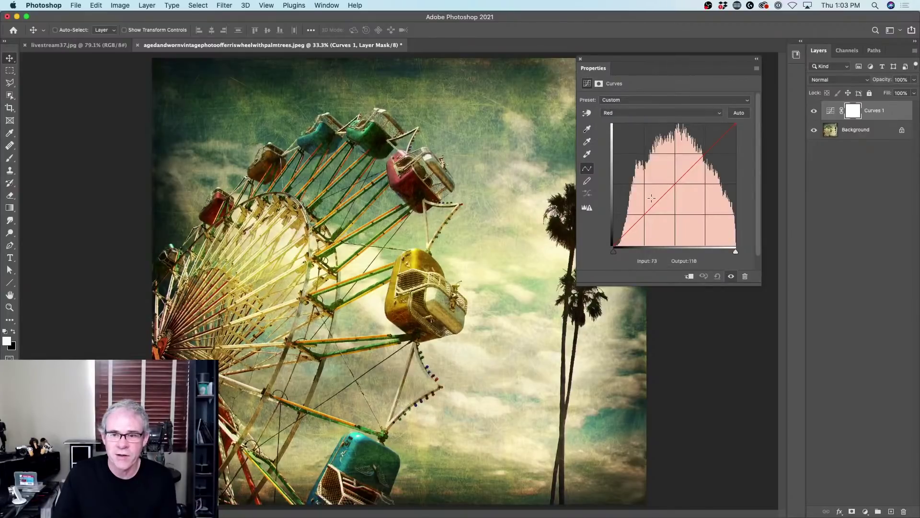
{"action": "left_click_drag", "start_coordinate": [655, 206], "coordinate": [653, 195]}
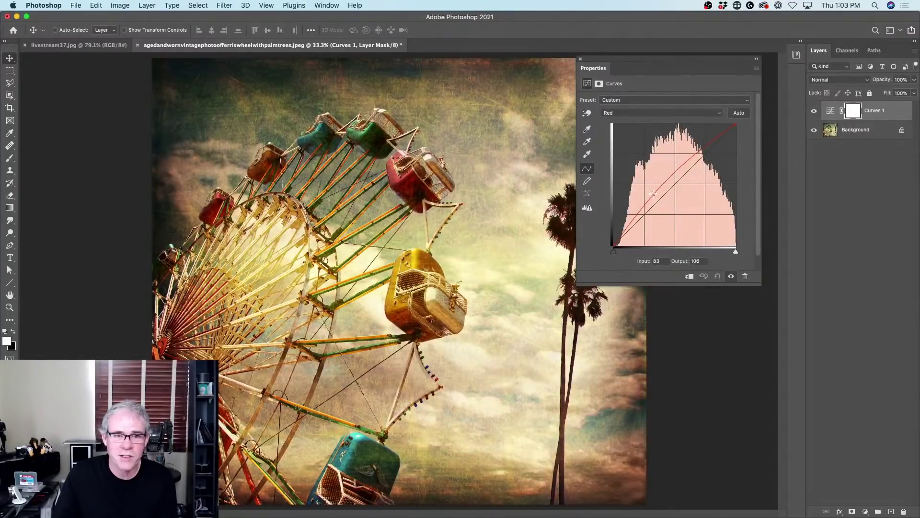
Raise the Blue curve at input 179 to output 205 and reset the whole Curves adjustment to its defaults
{"action": "left_click", "coordinate": [681, 114]}
{"action": "left_click", "coordinate": [680, 127]}
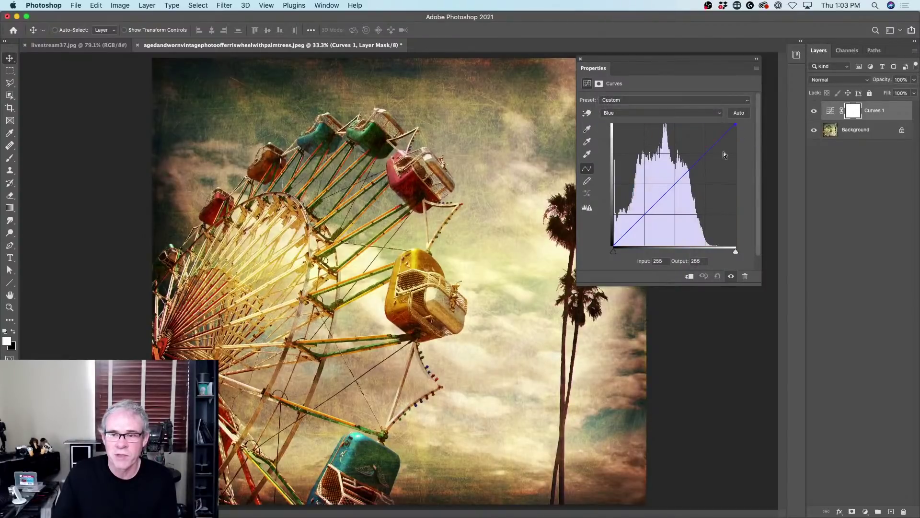
{"action": "left_click_drag", "start_coordinate": [708, 154], "coordinate": [698, 147]}
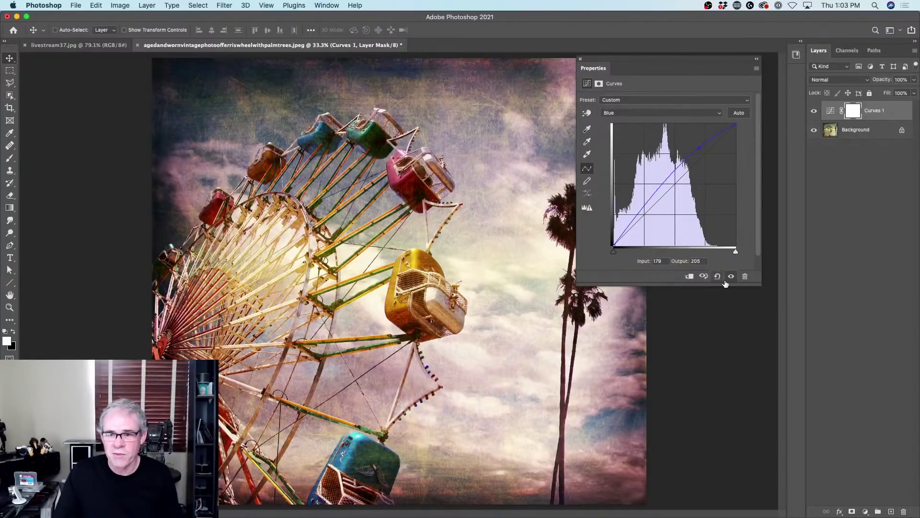
{"action": "left_click", "coordinate": [832, 111]}
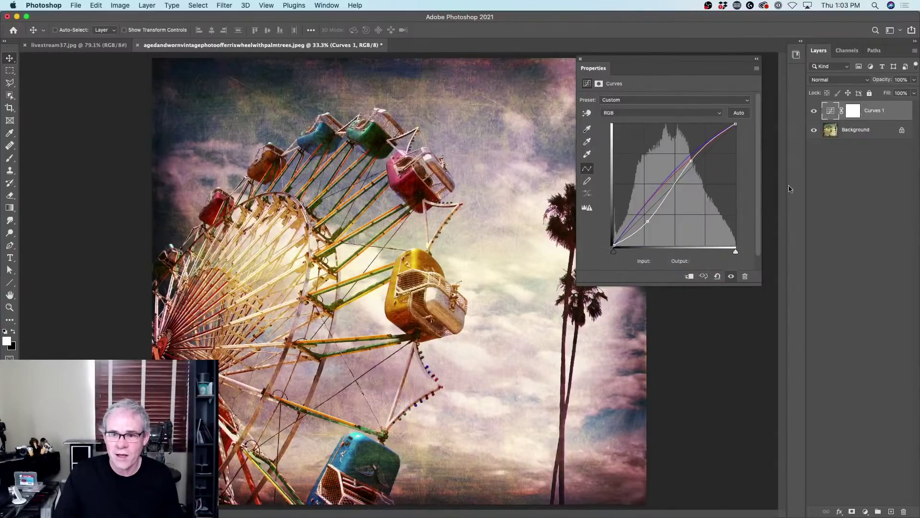
{"action": "left_click", "coordinate": [718, 276]}
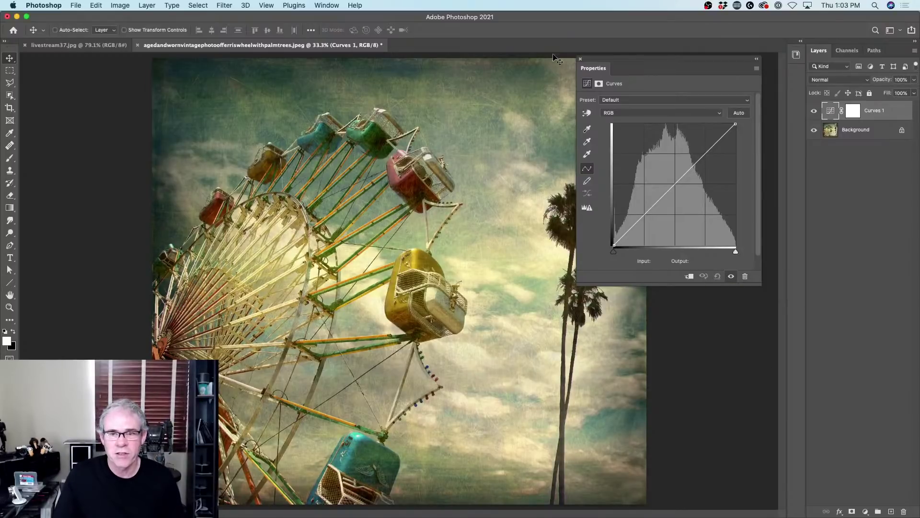
Sample the red gondola with the on-image targeted adjustment tool to place matching points on the individual Red, Green and Blue curves
{"action": "left_click", "coordinate": [587, 113]}
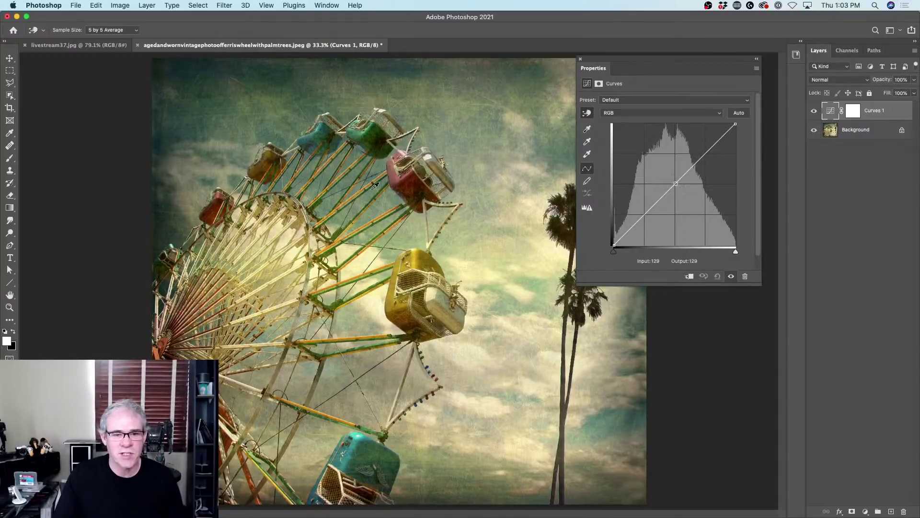
{"action": "left_click", "coordinate": [411, 171]}
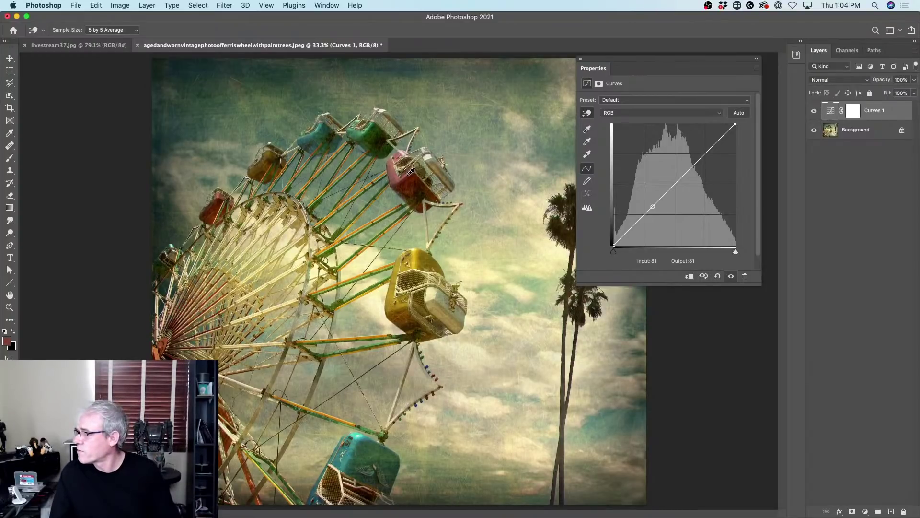
{"action": "key", "text": "super+z"}
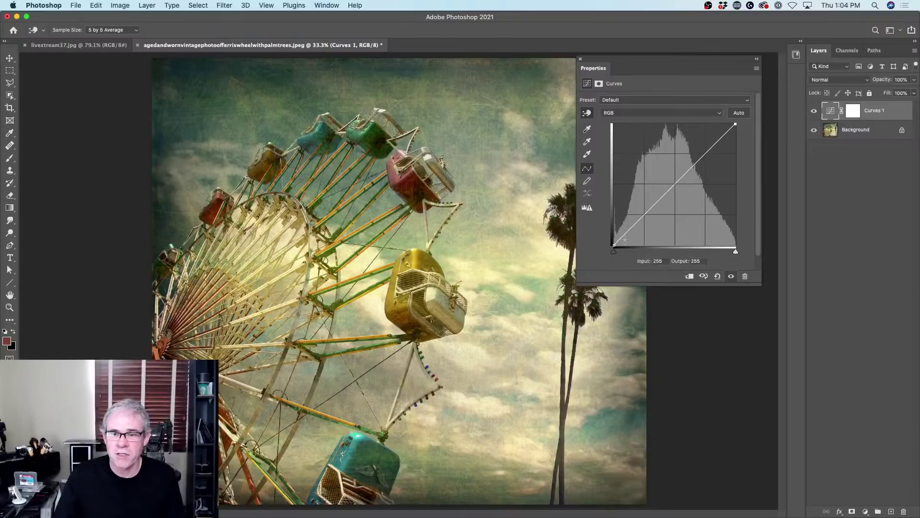
Examine the sampled gondola point on the Red, Green and Blue channel curves in turn
{"action": "left_click", "coordinate": [629, 113]}
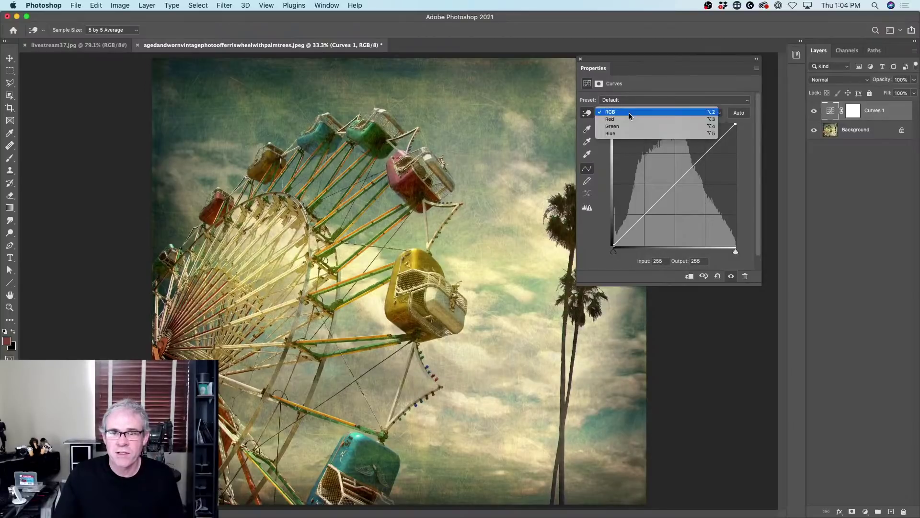
{"action": "left_click", "coordinate": [630, 119]}
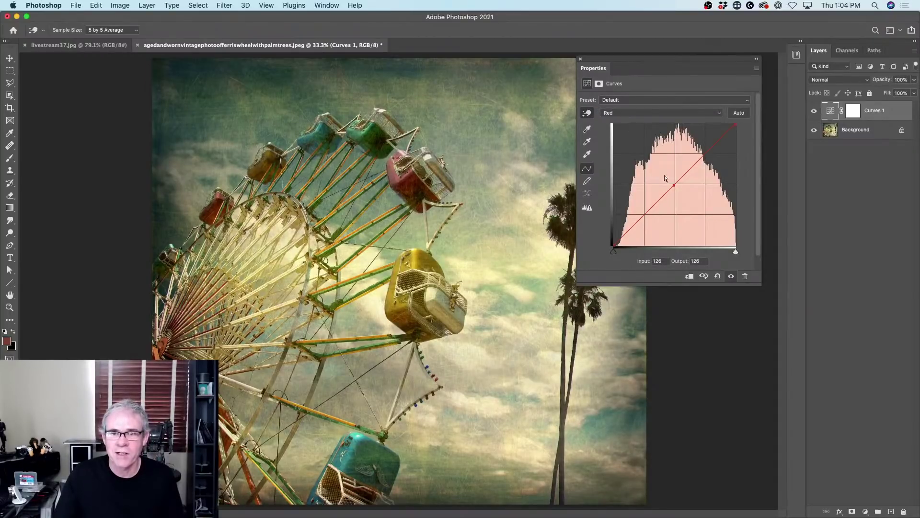
{"action": "left_click", "coordinate": [650, 114]}
{"action": "left_click", "coordinate": [648, 119]}
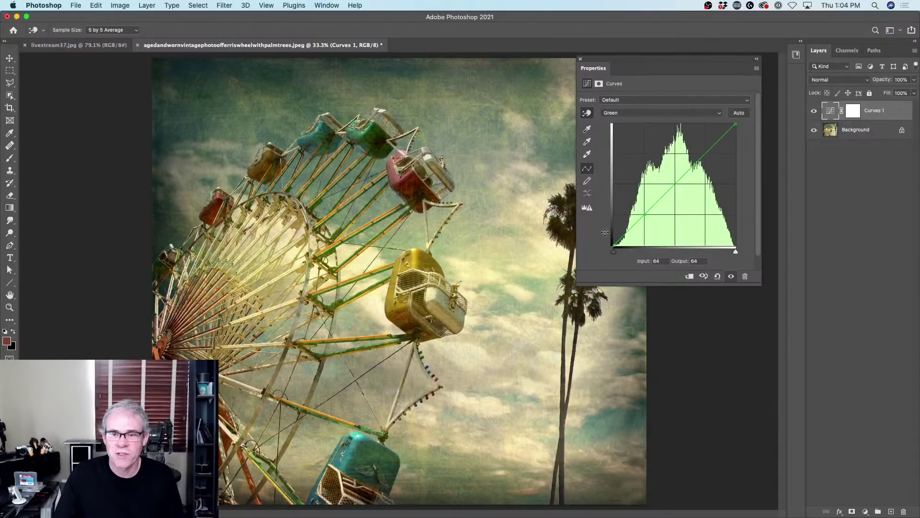
{"action": "left_click", "coordinate": [661, 114]}
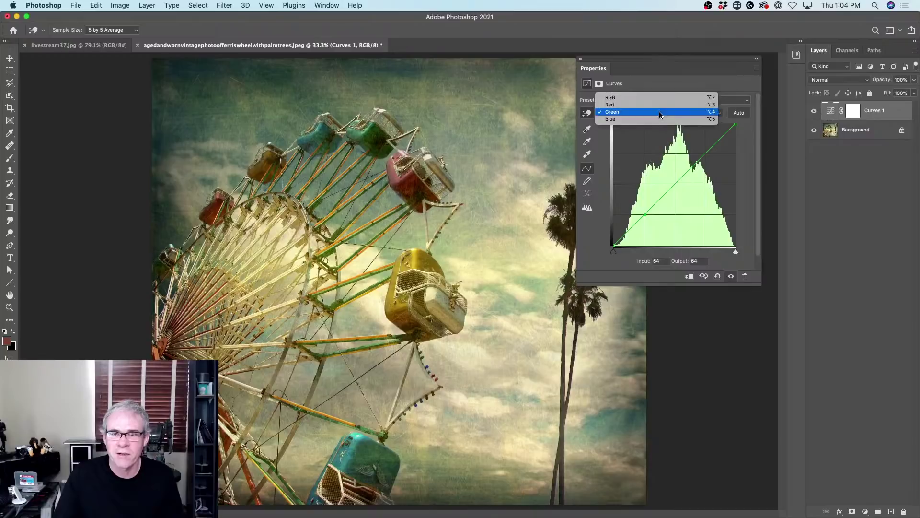
{"action": "left_click", "coordinate": [659, 119]}
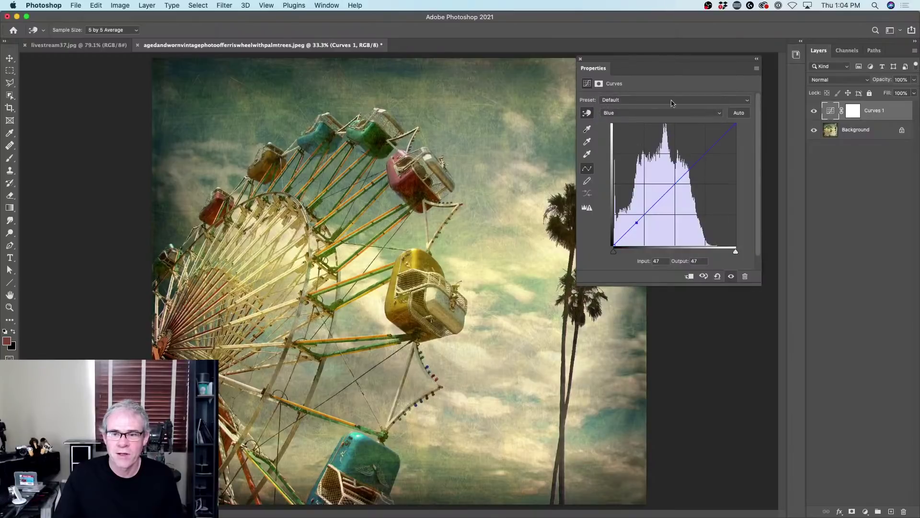
{"action": "left_click", "coordinate": [637, 223]}
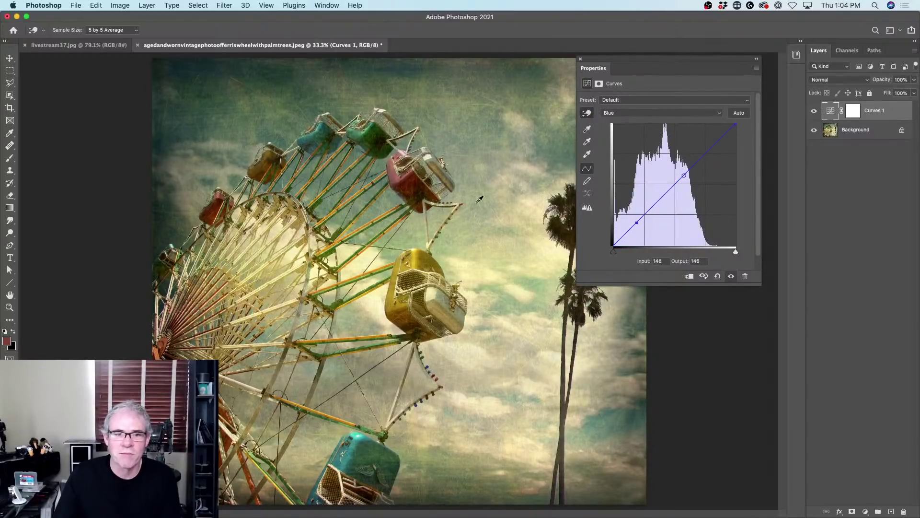
Lower the sampled point on the Red channel curve to input 122, output about 96
{"action": "left_click", "coordinate": [651, 114]}
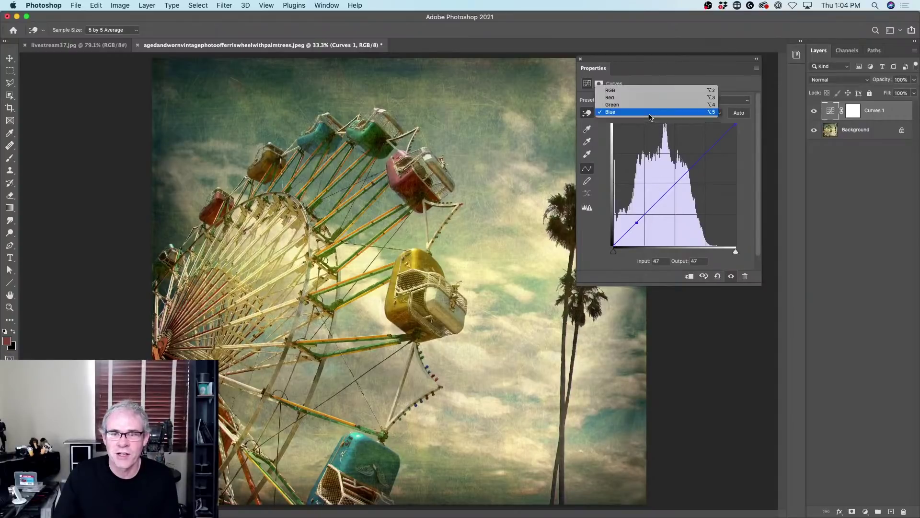
{"action": "left_click", "coordinate": [650, 99]}
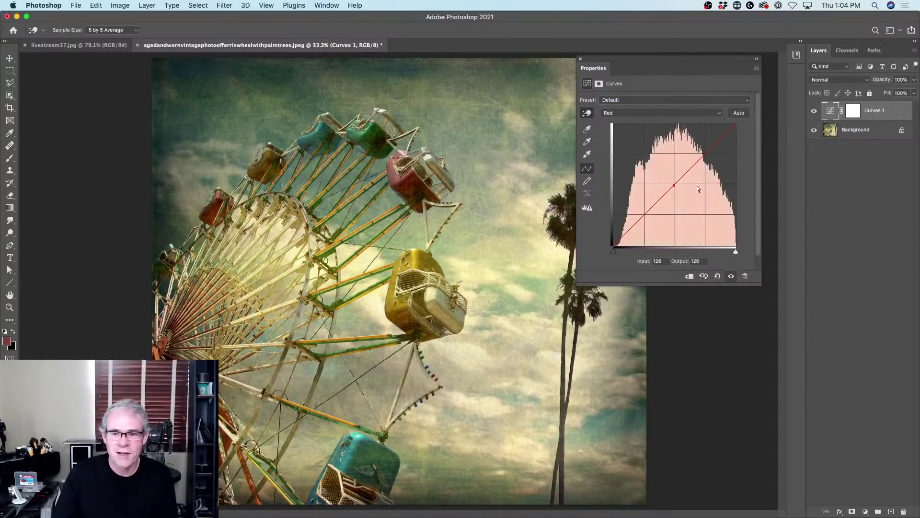
{"action": "left_click_drag", "start_coordinate": [675, 185], "coordinate": [672, 196]}
Lower the sampled point on the Green channel curve slightly to input 68, output 59
{"action": "left_click", "coordinate": [656, 114]}
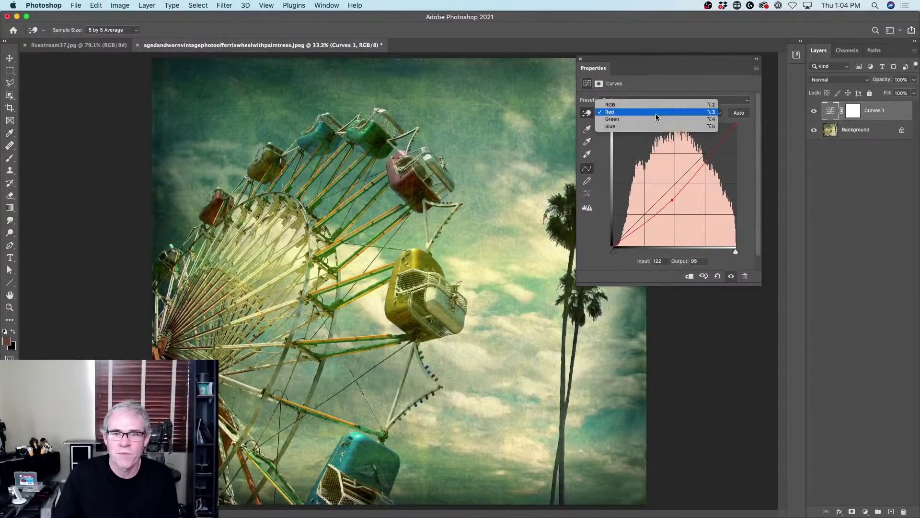
{"action": "left_click", "coordinate": [657, 120]}
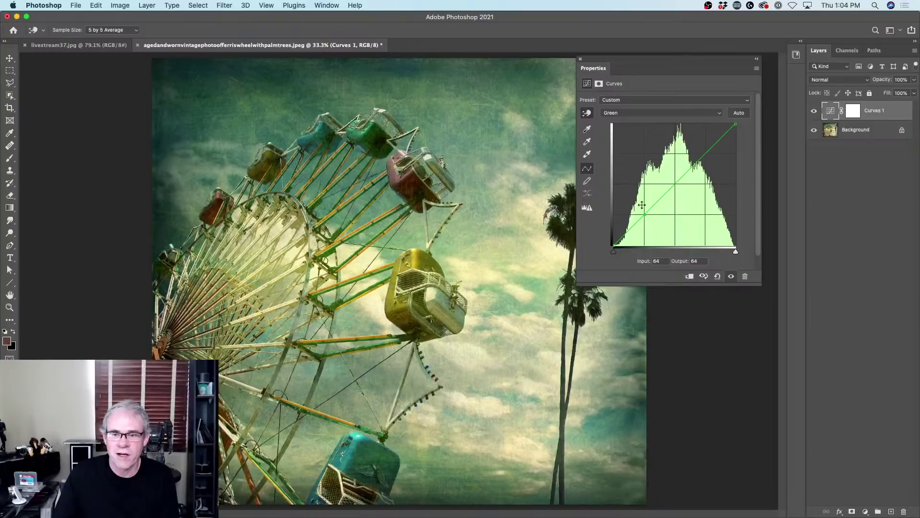
{"action": "left_click_drag", "start_coordinate": [647, 215], "coordinate": [646, 217]}
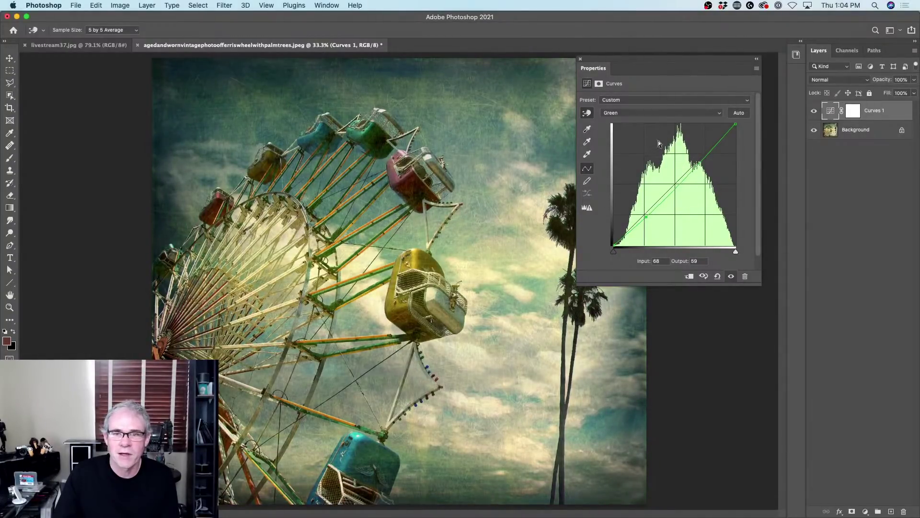
Adjust the sampled point on the Blue channel curve to input 48, output 50
{"action": "left_click", "coordinate": [657, 115]}
{"action": "left_click", "coordinate": [655, 119]}
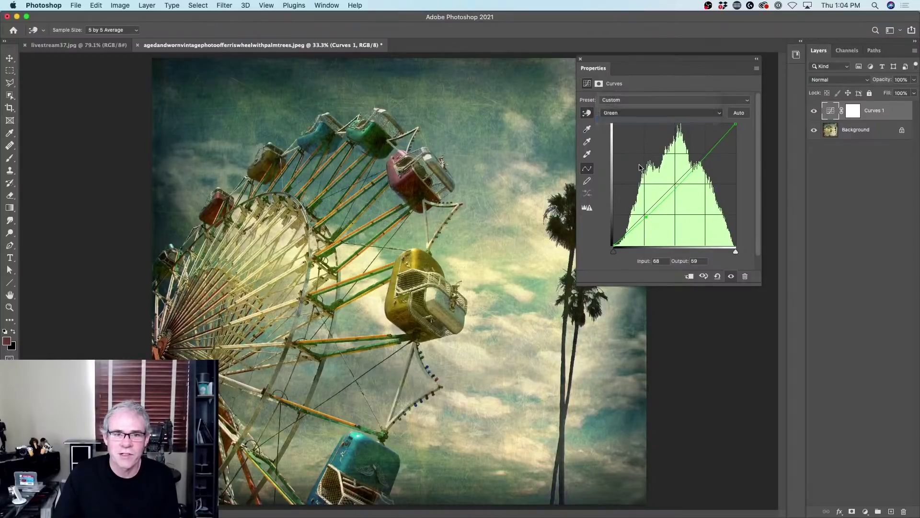
{"action": "left_click", "coordinate": [637, 222]}
{"action": "left_click_drag", "start_coordinate": [637, 223], "coordinate": [640, 228]}
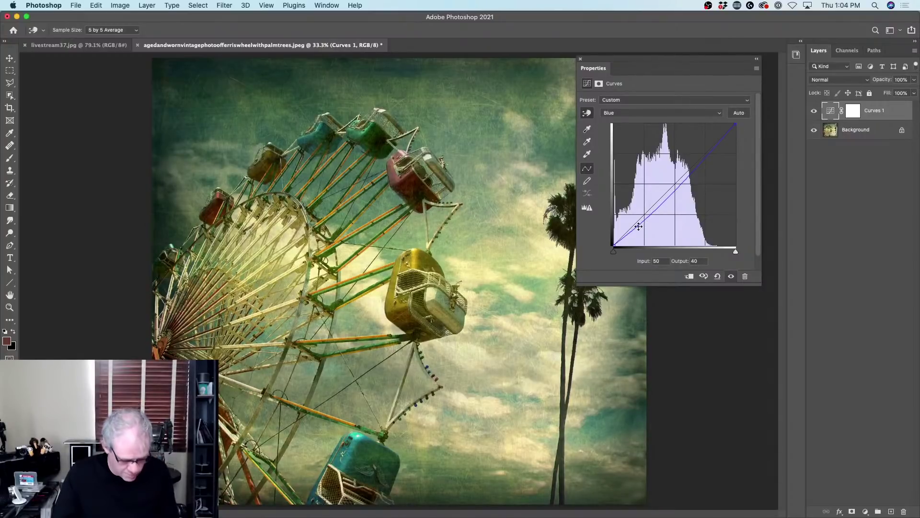
{"action": "left_click_drag", "start_coordinate": [638, 226], "coordinate": [637, 220]}
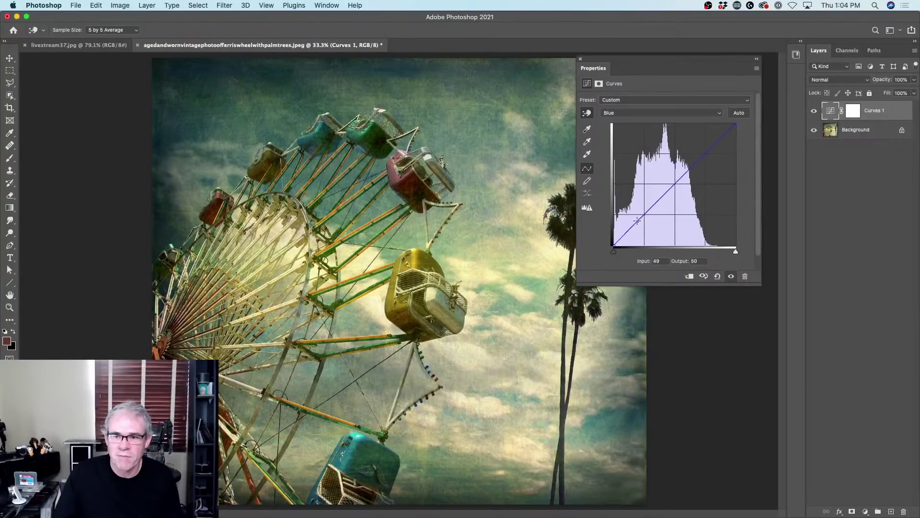
Raise the point on the Green channel curve to input 68, output 66
{"action": "left_click", "coordinate": [622, 112]}
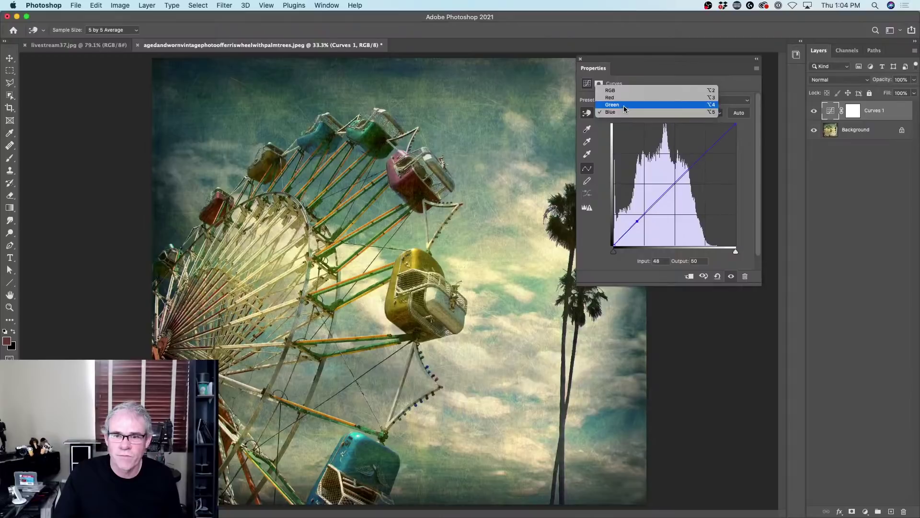
{"action": "left_click", "coordinate": [625, 105]}
{"action": "left_click_drag", "start_coordinate": [644, 217], "coordinate": [645, 214]}
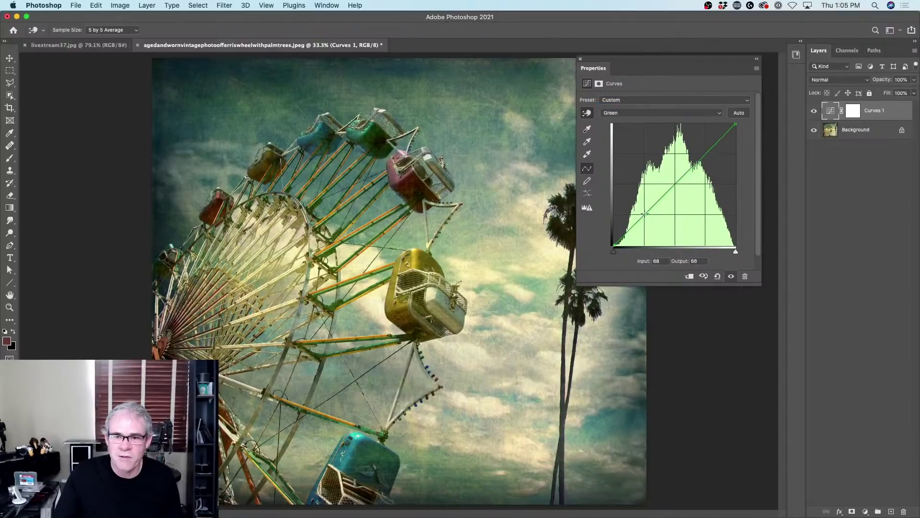
Raise the point on the Red channel curve to input 111, output 109
{"action": "left_click", "coordinate": [636, 113]}
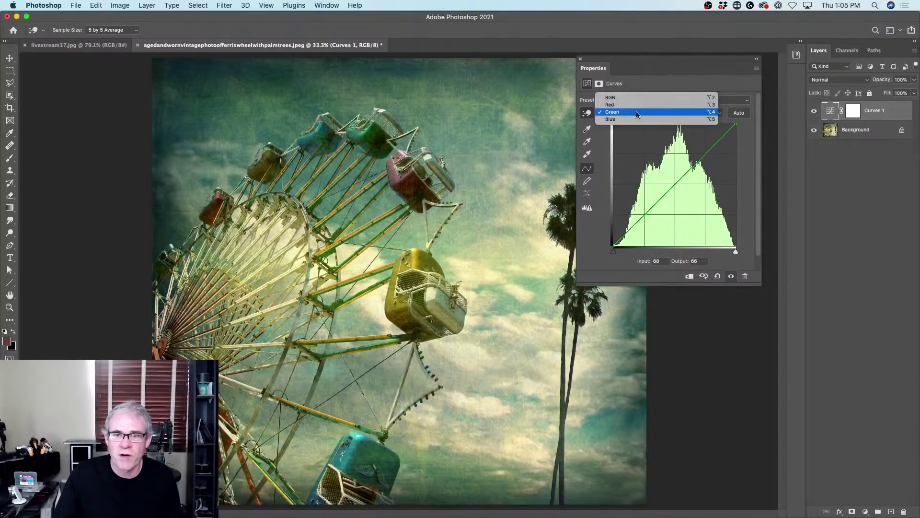
{"action": "left_click", "coordinate": [637, 105]}
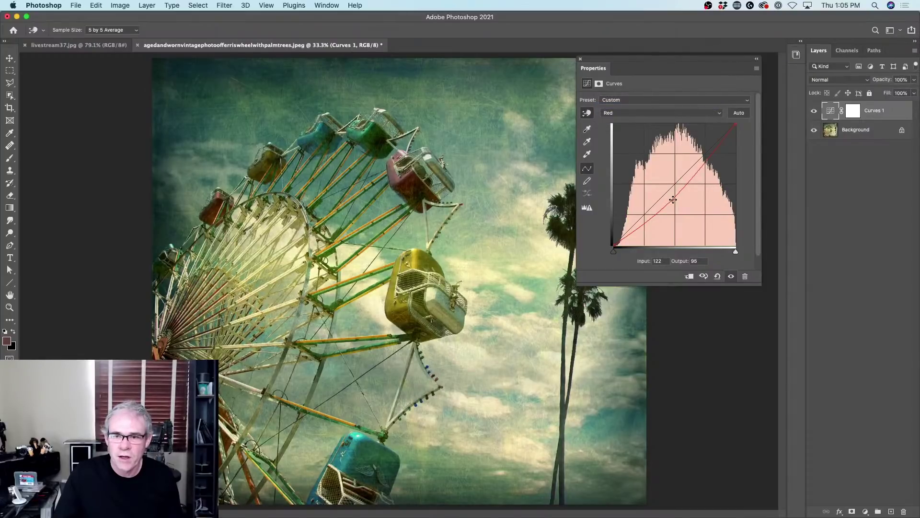
{"action": "left_click_drag", "start_coordinate": [672, 200], "coordinate": [667, 192]}
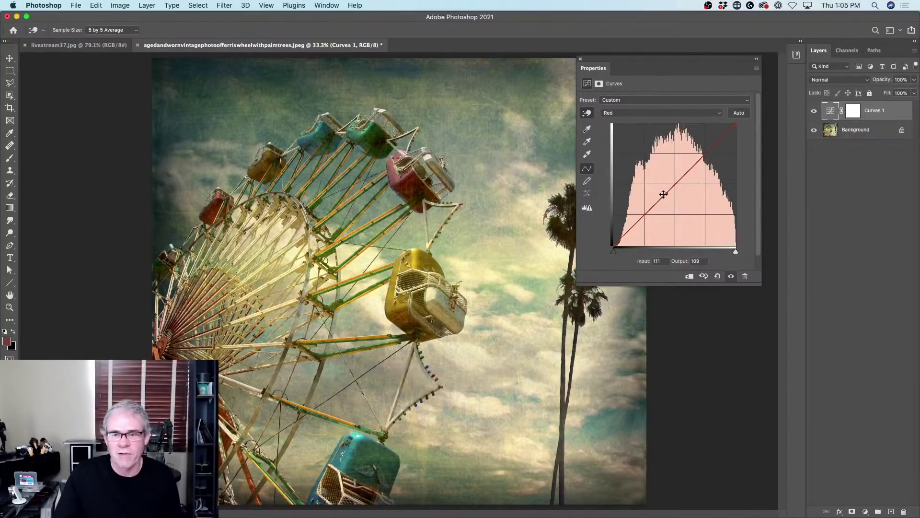
Add anchor points along the Red channel curve and pull its midtone point to input 123, output 93
{"action": "left_click", "coordinate": [683, 177]}
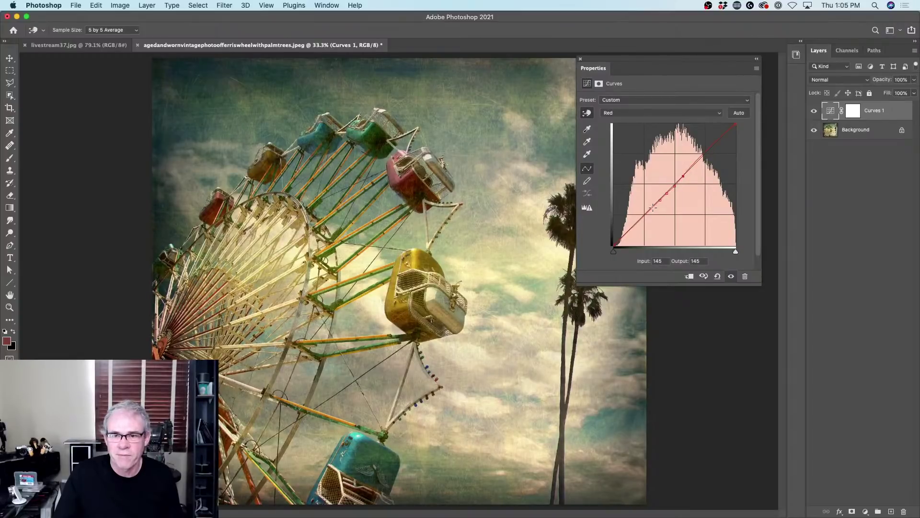
{"action": "left_click", "coordinate": [652, 209]}
{"action": "mouse_move", "coordinate": [668, 193]}
{"action": "left_mouse_down"}
{"action": "mouse_move", "coordinate": [660, 180]}
{"action": "mouse_move", "coordinate": [664, 192]}
{"action": "left_mouse_up"}
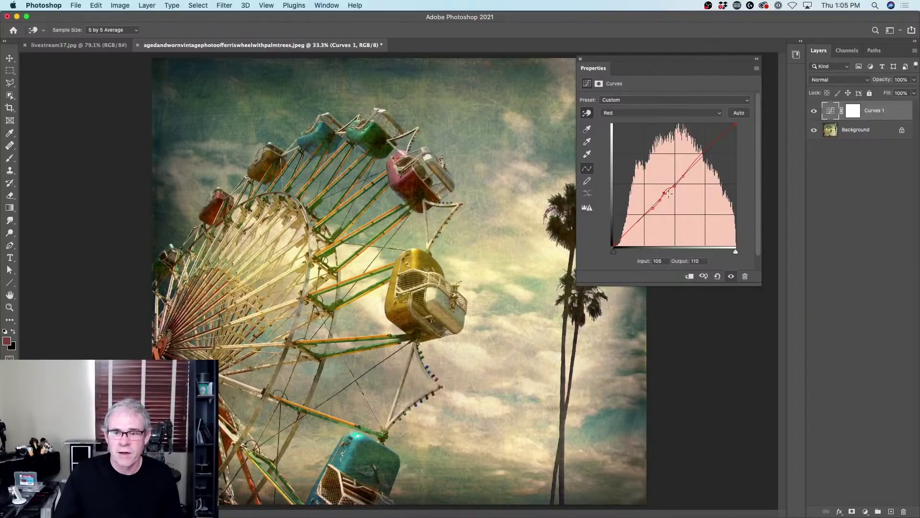
{"action": "left_click_drag", "start_coordinate": [663, 191], "coordinate": [670, 197]}
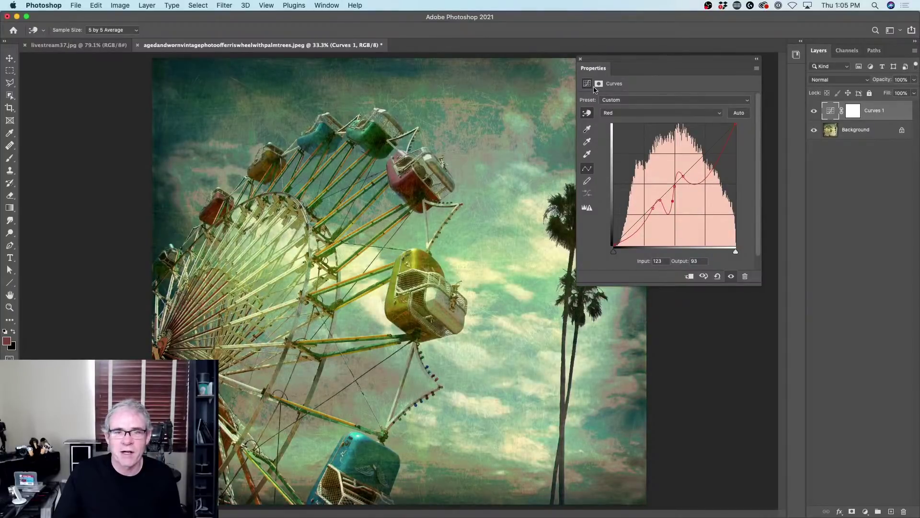
Close the Curves properties and delete the Curves 1 adjustment layer
{"action": "left_click", "coordinate": [581, 59]}
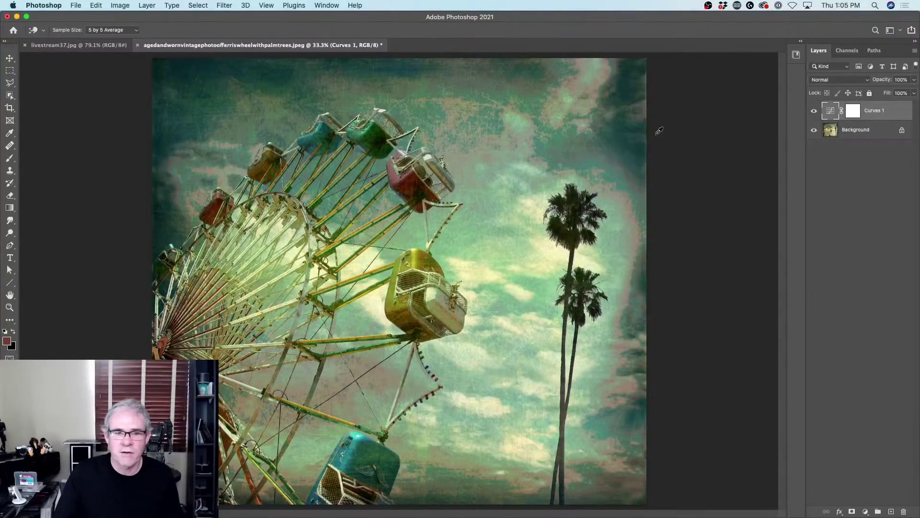
{"action": "left_click_drag", "start_coordinate": [880, 111], "coordinate": [904, 510]}
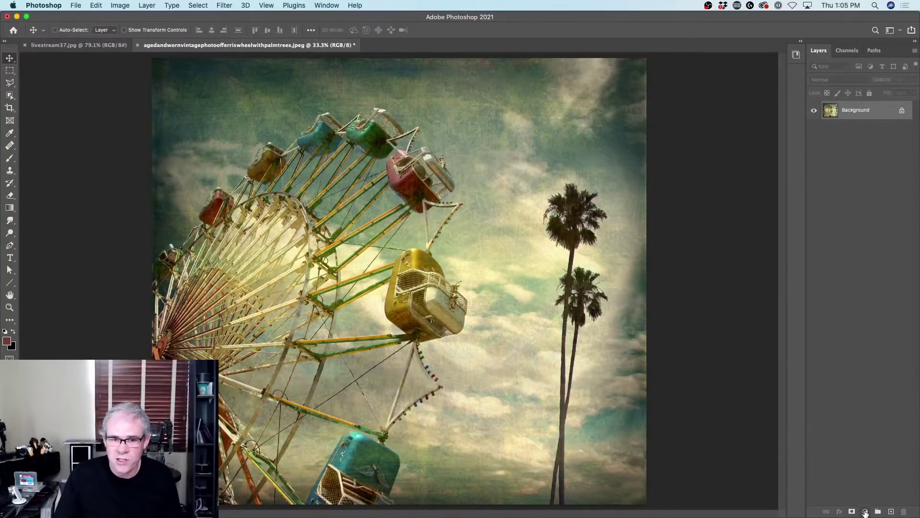
Add a Hue/Saturation adjustment layer and target the Reds range by sampling the red gondola on the photo
{"action": "left_click", "coordinate": [865, 512]}
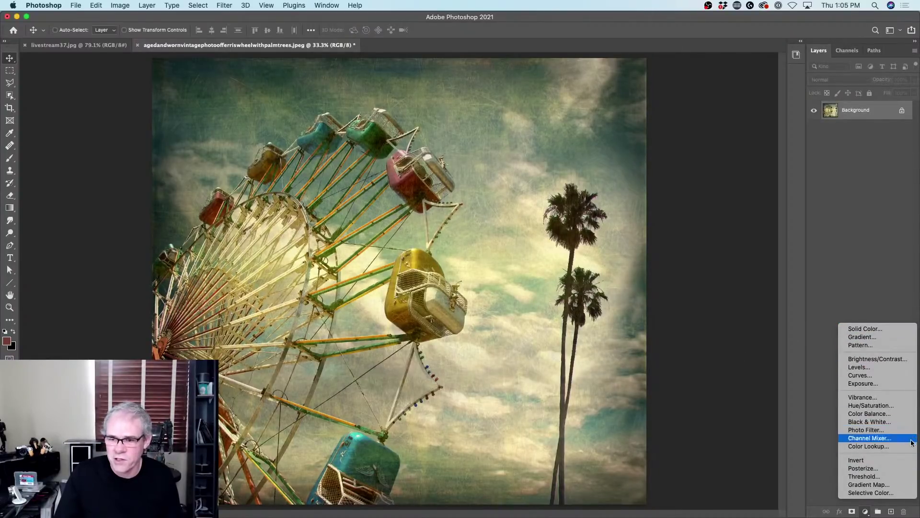
{"action": "left_click", "coordinate": [863, 405]}
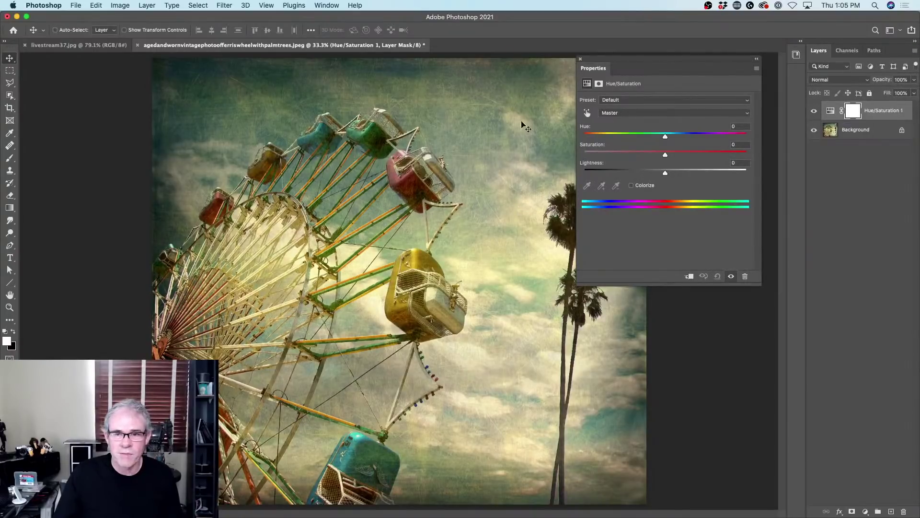
{"action": "left_click", "coordinate": [588, 113]}
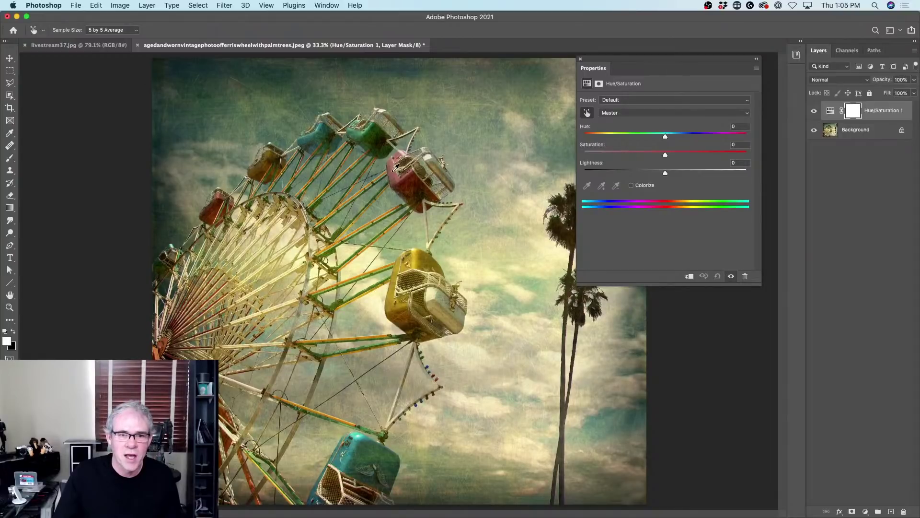
{"action": "left_click", "coordinate": [408, 177]}
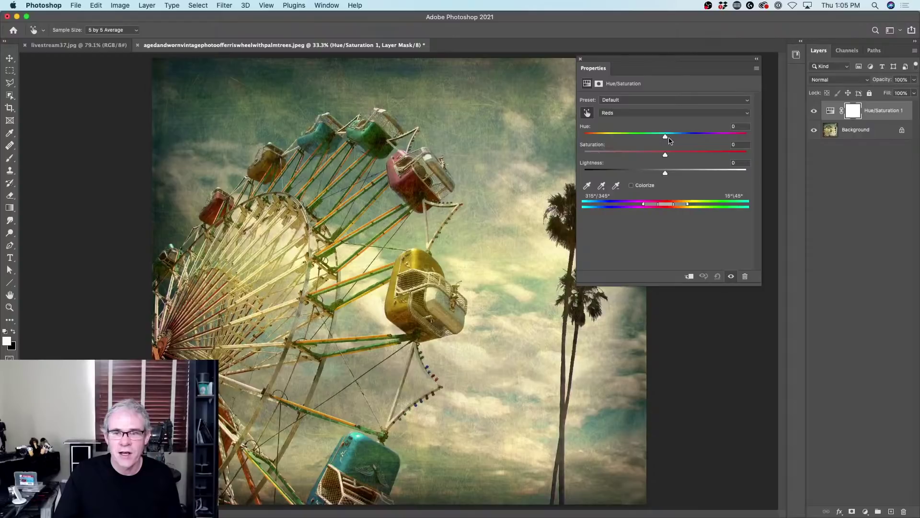
Set the Reds hue to +79 and narrow the affected color range to 323°/340° and 14°/31°
{"action": "left_click_drag", "start_coordinate": [666, 139], "coordinate": [687, 148]}
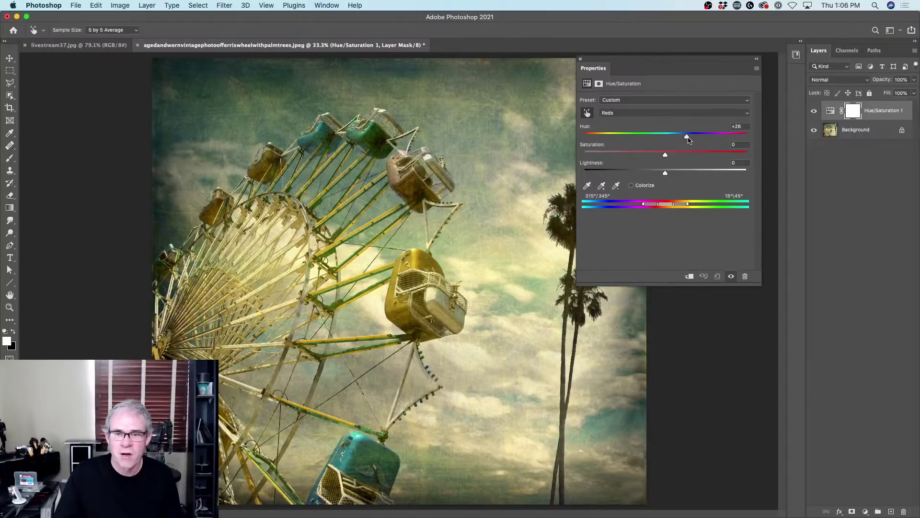
{"action": "left_click_drag", "start_coordinate": [689, 140], "coordinate": [717, 140]}
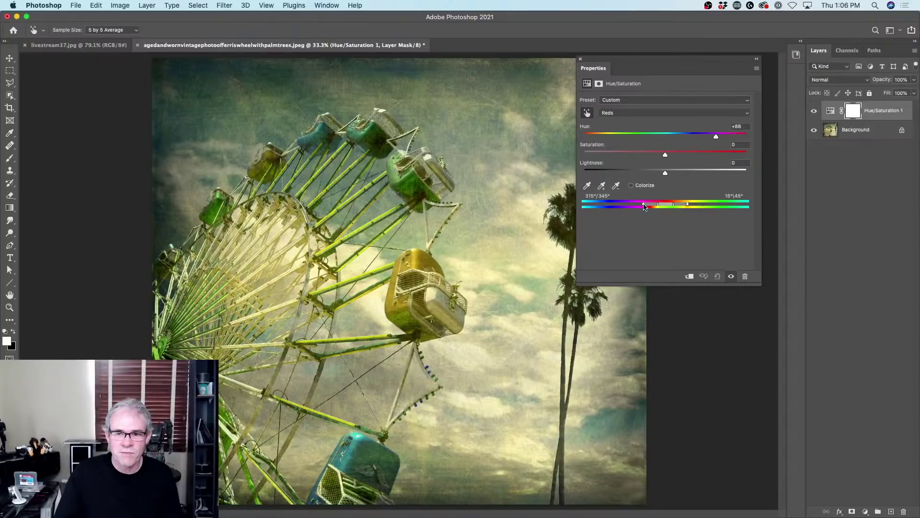
{"action": "mouse_move", "coordinate": [645, 205]}
{"action": "left_mouse_down"}
{"action": "mouse_move", "coordinate": [683, 205]}
{"action": "mouse_move", "coordinate": [671, 207]}
{"action": "left_mouse_up"}
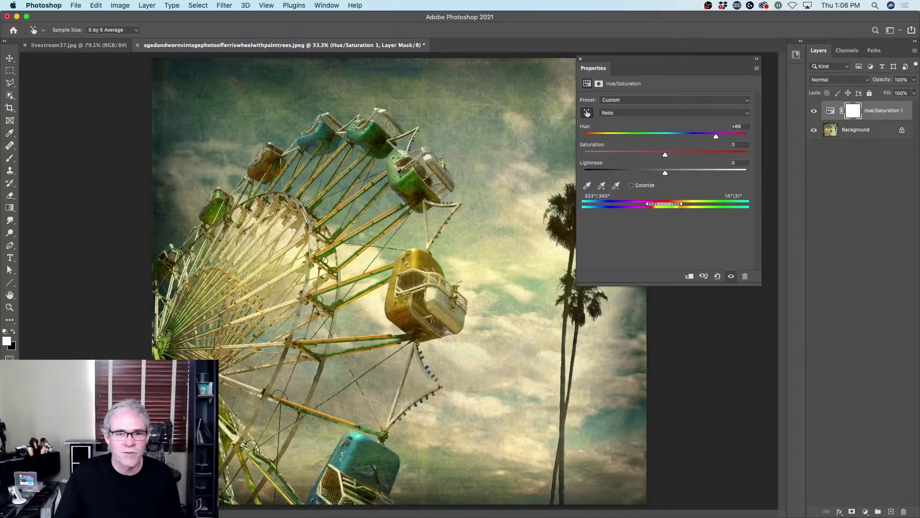
{"action": "mouse_move", "coordinate": [714, 140]}
{"action": "left_mouse_down"}
{"action": "mouse_move", "coordinate": [665, 140]}
{"action": "mouse_move", "coordinate": [766, 139]}
{"action": "mouse_move", "coordinate": [661, 142]}
{"action": "mouse_move", "coordinate": [736, 140]}
{"action": "mouse_move", "coordinate": [669, 140]}
{"action": "mouse_move", "coordinate": [713, 141]}
{"action": "left_mouse_up"}
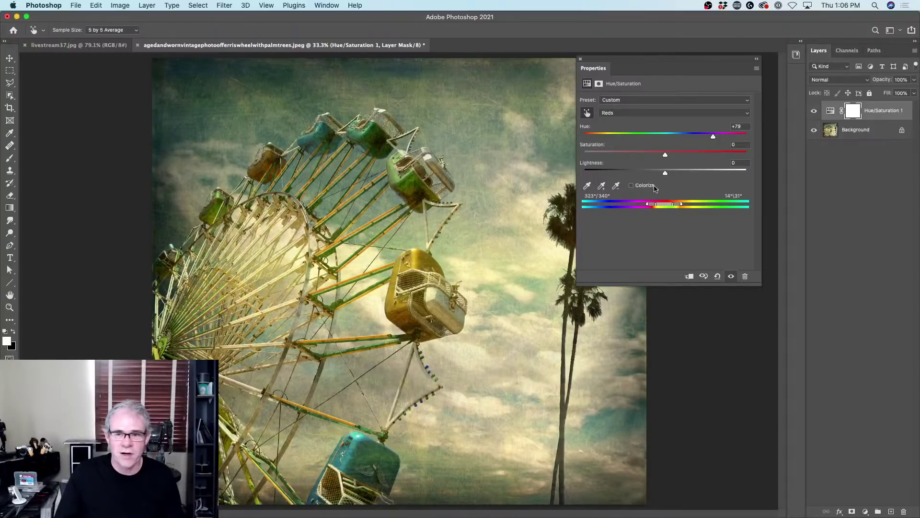
Paint black with the Brush on the Hue/Saturation mask over the wheel's hub, spokes and far-left red gondola to hide the hue shift
{"action": "left_click", "coordinate": [855, 112]}
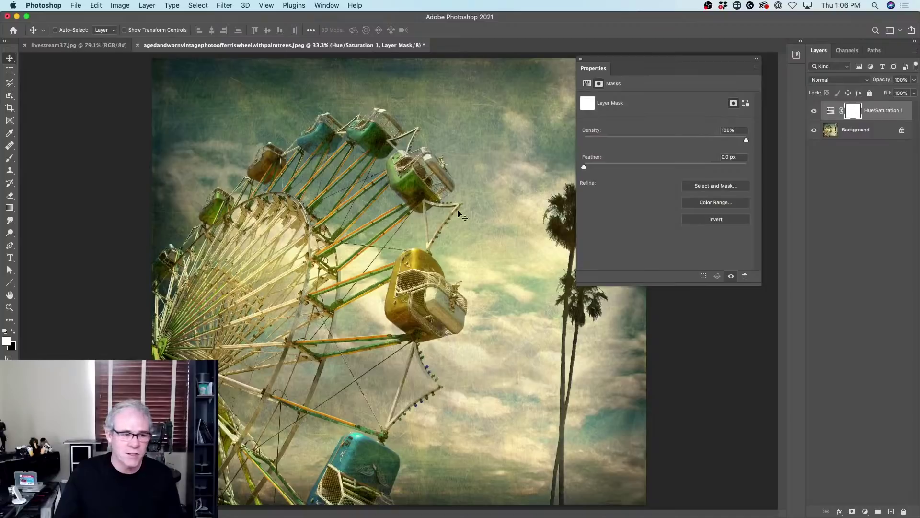
{"action": "key", "text": "v"}
{"action": "key", "text": "b"}
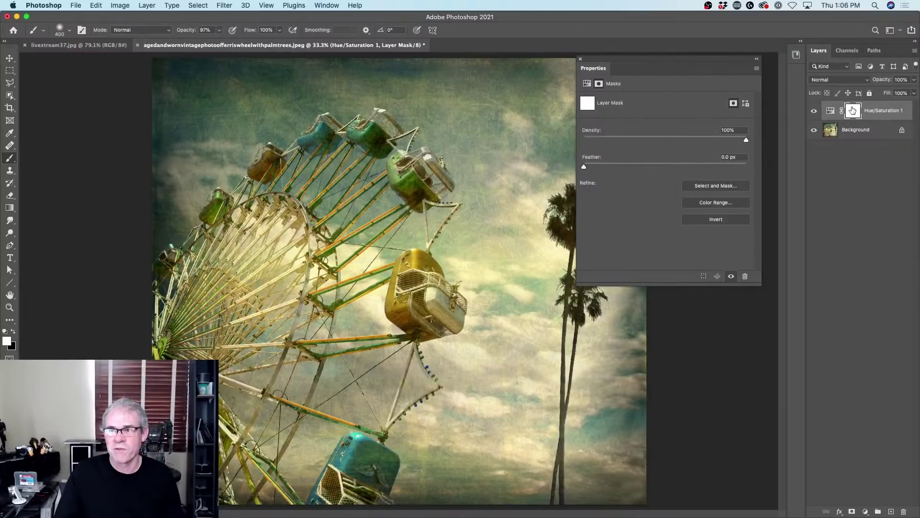
{"action": "left_click", "coordinate": [13, 332]}
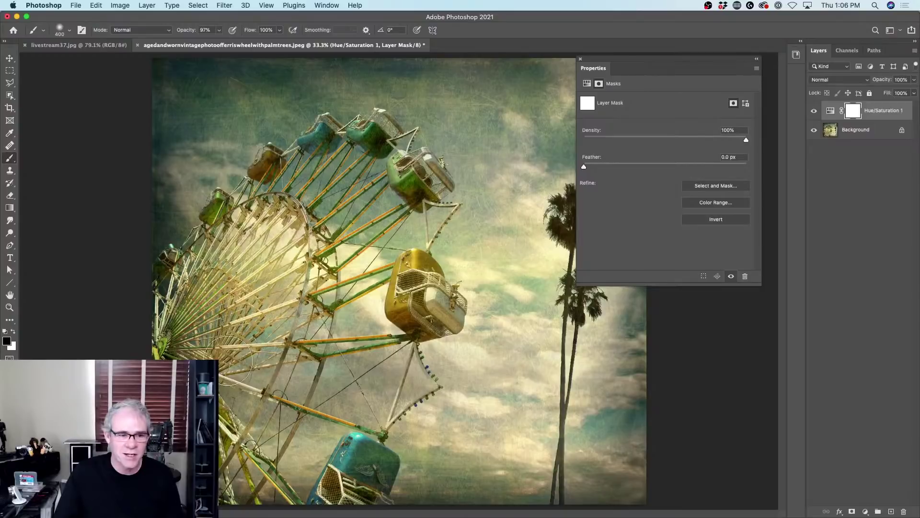
{"action": "left_click_drag", "start_coordinate": [182, 336], "coordinate": [158, 343]}
{"action": "left_click_drag", "start_coordinate": [233, 341], "coordinate": [218, 211]}
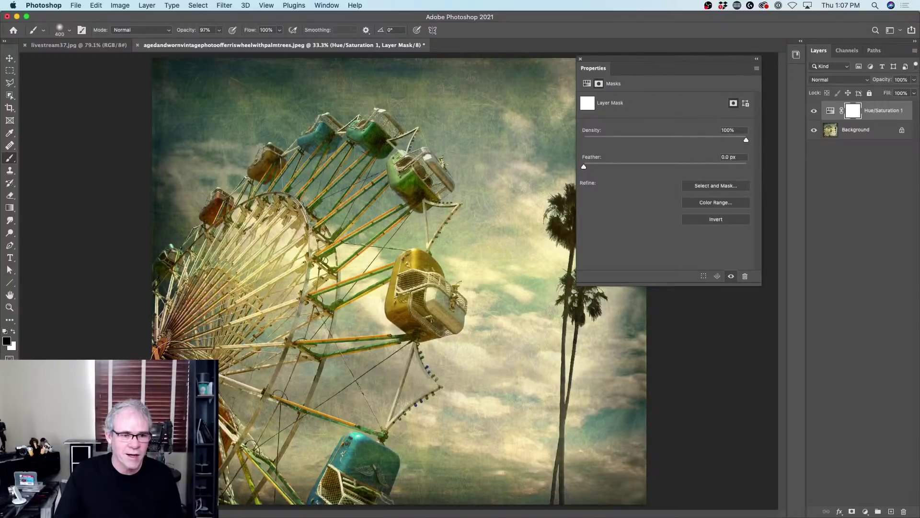
{"action": "mouse_move", "coordinate": [285, 294]}
{"action": "left_mouse_down"}
{"action": "mouse_move", "coordinate": [261, 393]}
{"action": "mouse_move", "coordinate": [216, 206]}
{"action": "mouse_move", "coordinate": [297, 172]}
{"action": "mouse_move", "coordinate": [346, 328]}
{"action": "left_mouse_up"}
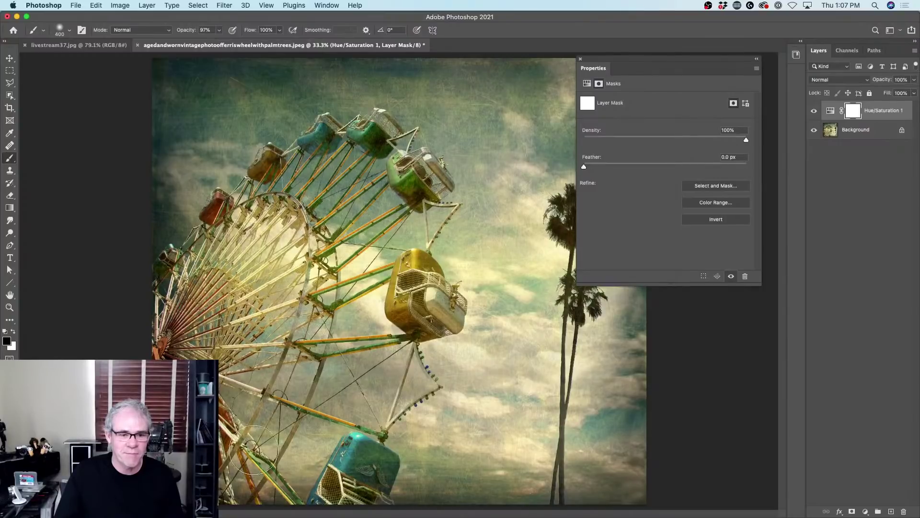
{"action": "mouse_move", "coordinate": [223, 187]}
{"action": "left_mouse_down"}
{"action": "mouse_move", "coordinate": [269, 155]}
{"action": "mouse_move", "coordinate": [257, 169]}
{"action": "mouse_move", "coordinate": [380, 227]}
{"action": "mouse_move", "coordinate": [435, 165]}
{"action": "mouse_move", "coordinate": [394, 186]}
{"action": "left_mouse_up"}
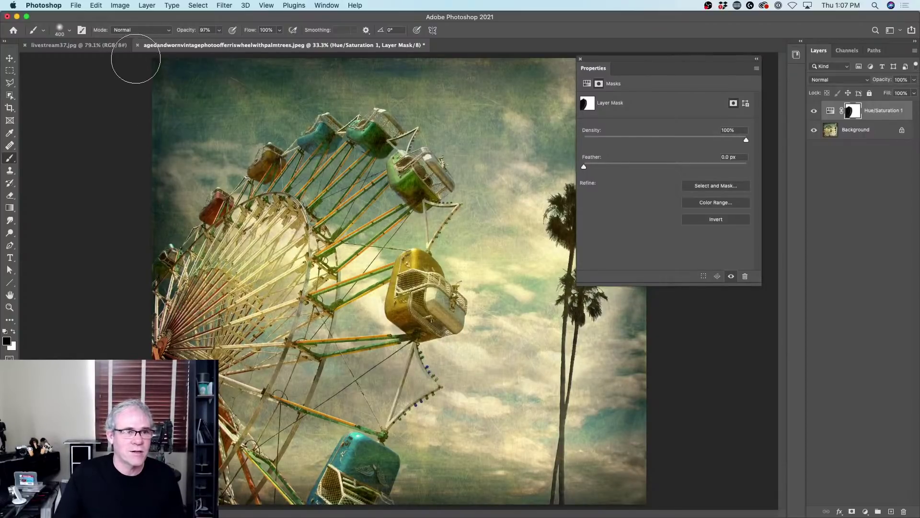
Delete the Hue/Saturation 1 layer and move the Properties panel off the photo
{"action": "left_click_drag", "start_coordinate": [881, 113], "coordinate": [902, 509]}
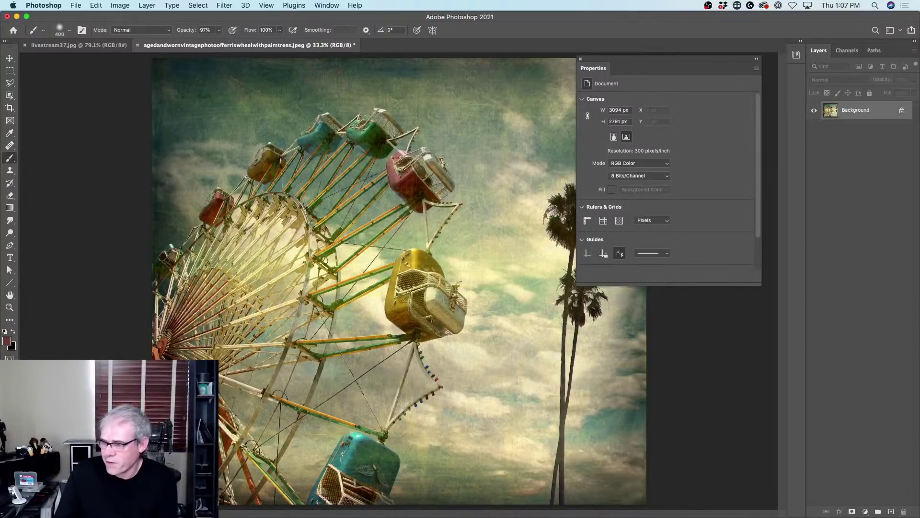
{"action": "left_click_drag", "start_coordinate": [660, 60], "coordinate": [742, 60]}
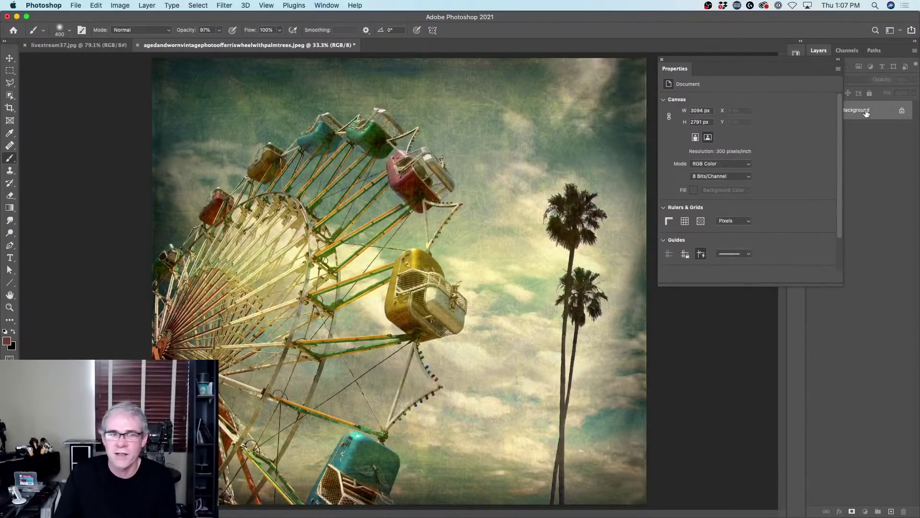
Preview a sunset sky on the ferris wheel photo with Sky Replacement, and cancel it
{"action": "left_click", "coordinate": [96, 5]}
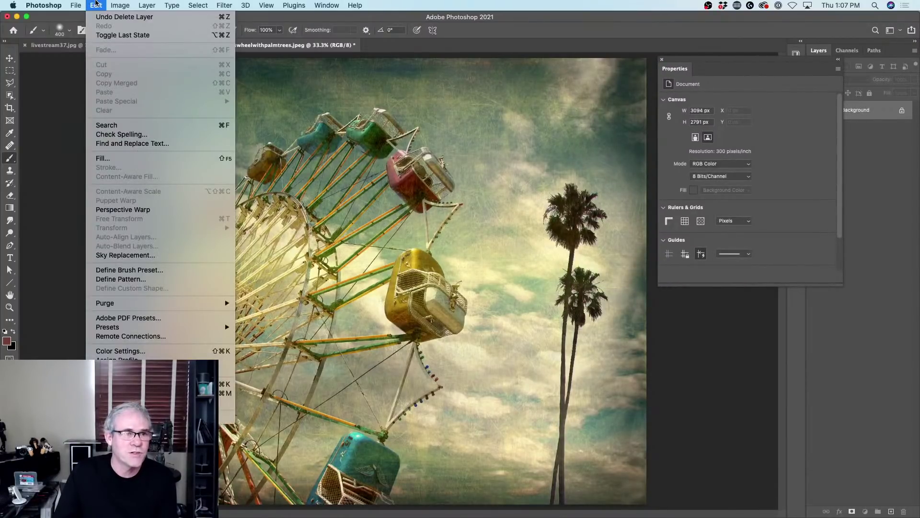
{"action": "mouse_move", "coordinate": [79, 4]}
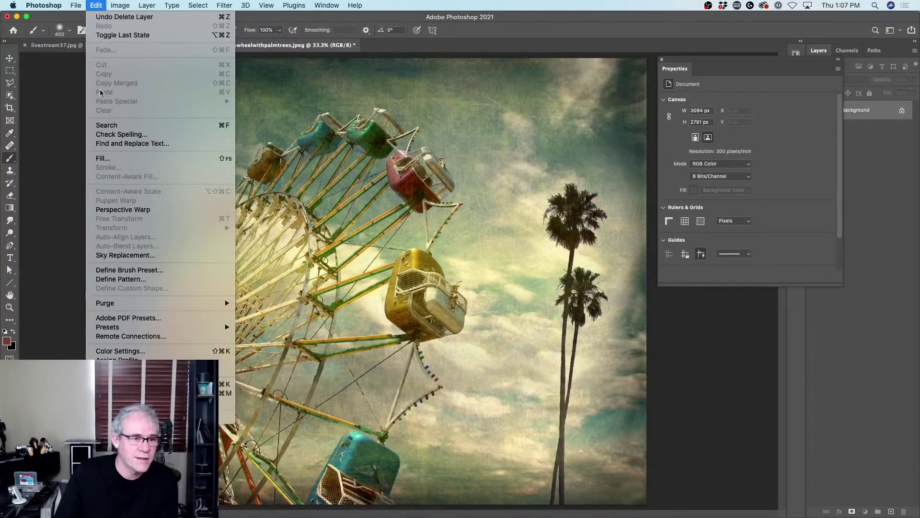
{"action": "left_click", "coordinate": [124, 255]}
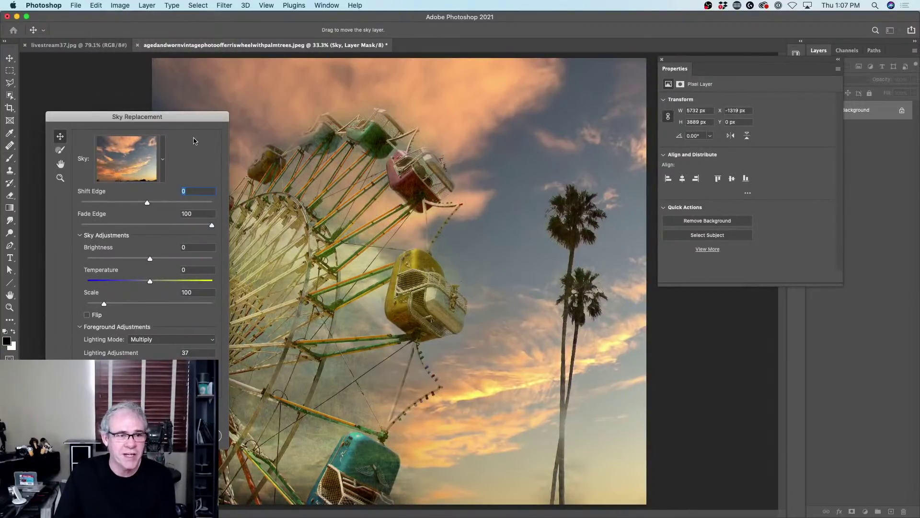
{"action": "left_click_drag", "start_coordinate": [196, 117], "coordinate": [181, 134]}
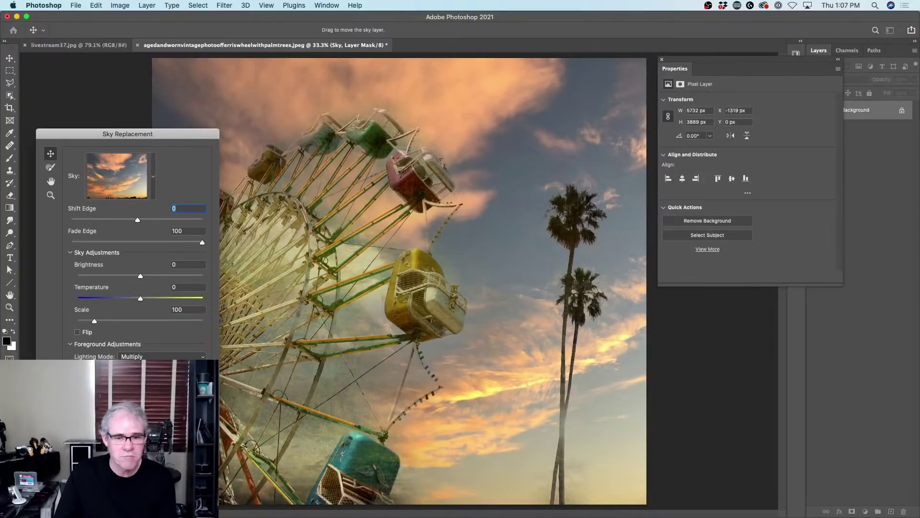
{"action": "key", "text": "Escape"}
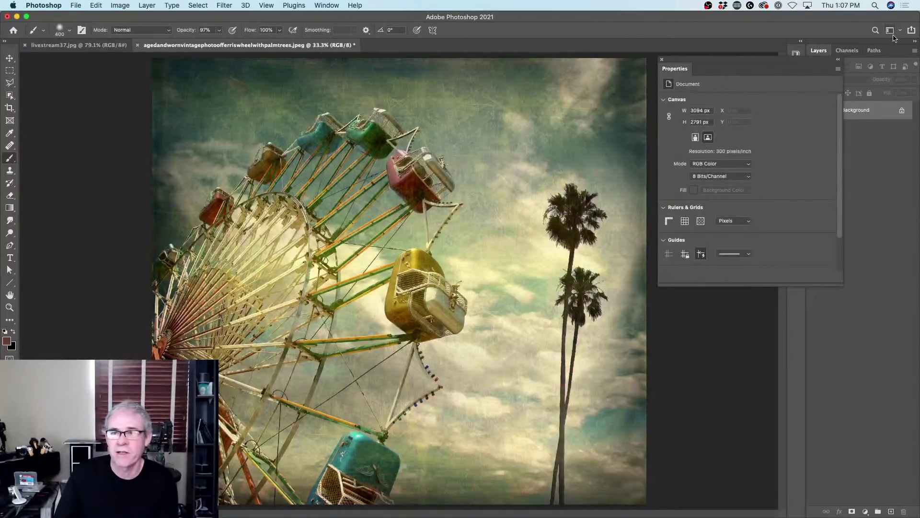
Reposition the floating Properties panel so that it no longer covers the Layers panel
{"action": "left_click_drag", "start_coordinate": [809, 61], "coordinate": [678, 57]}
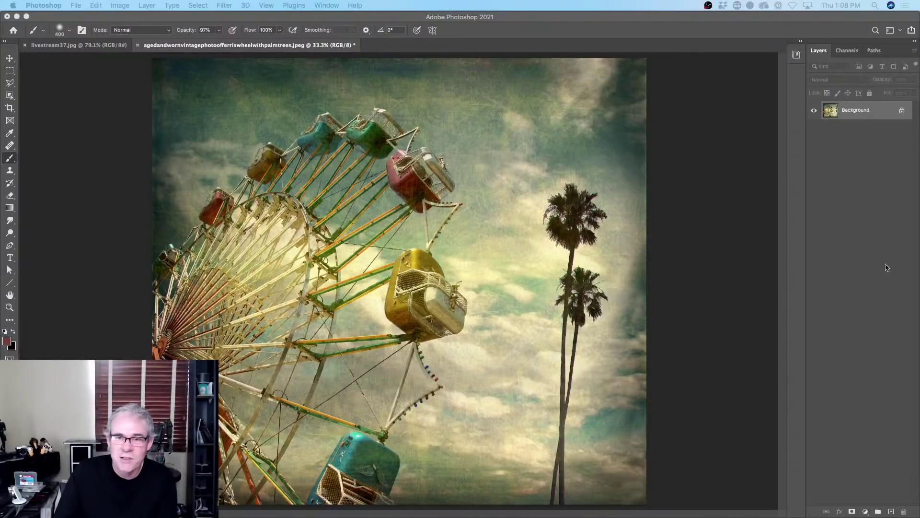
{"action": "left_click", "coordinate": [548, 18]}
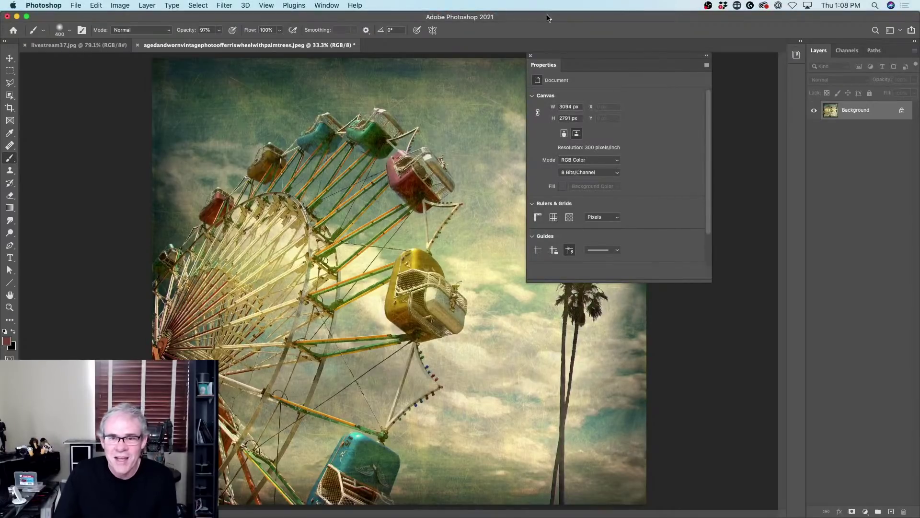
{"action": "left_click_drag", "start_coordinate": [618, 57], "coordinate": [700, 42]}
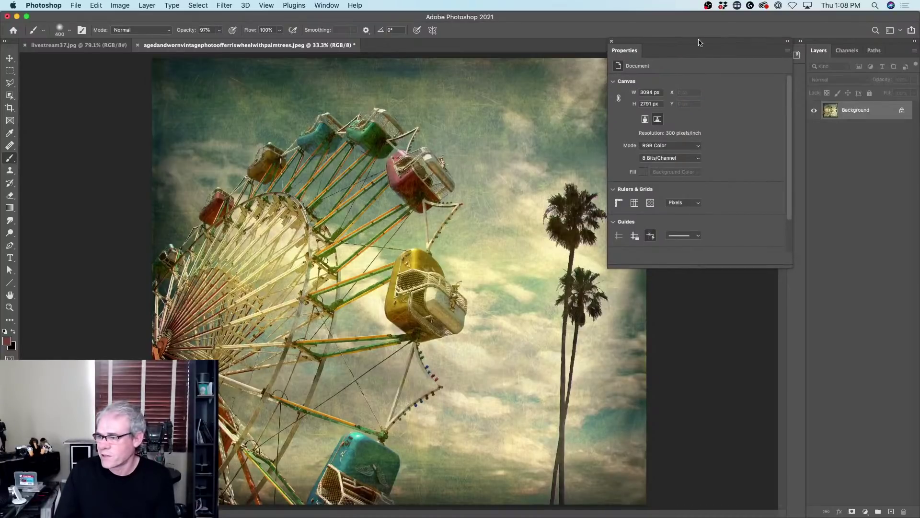
{"action": "left_click", "coordinate": [612, 41]}
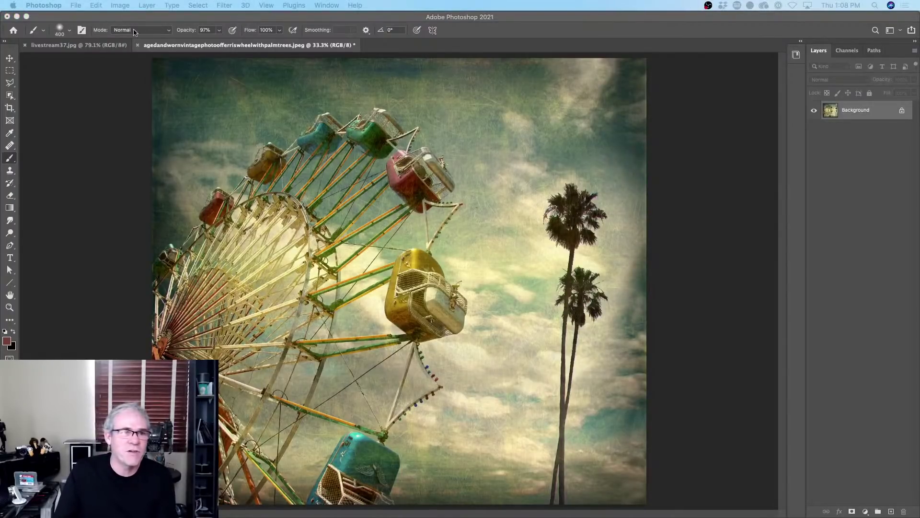
{"action": "left_click", "coordinate": [797, 54]}
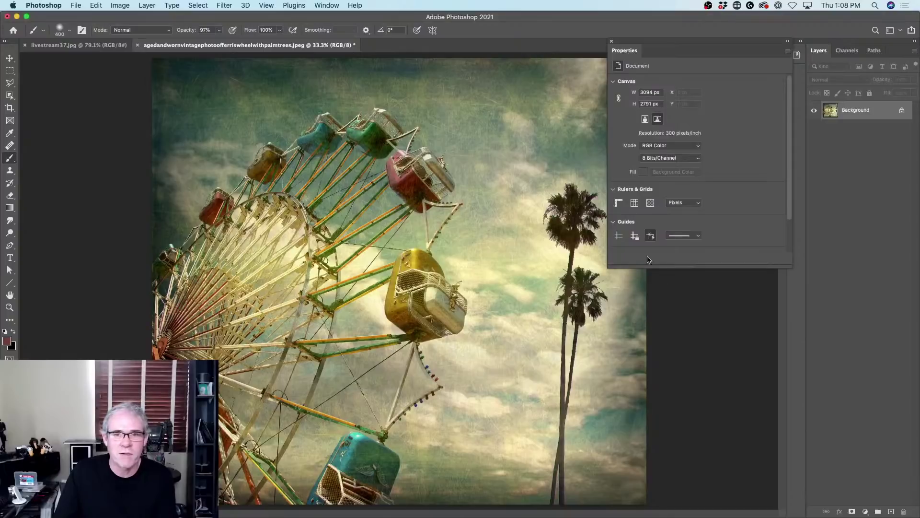
Close the ferris wheel photo, leaving livestream37.jpg open
{"action": "left_click", "coordinate": [138, 45]}
{"action": "left_click", "coordinate": [407, 181]}
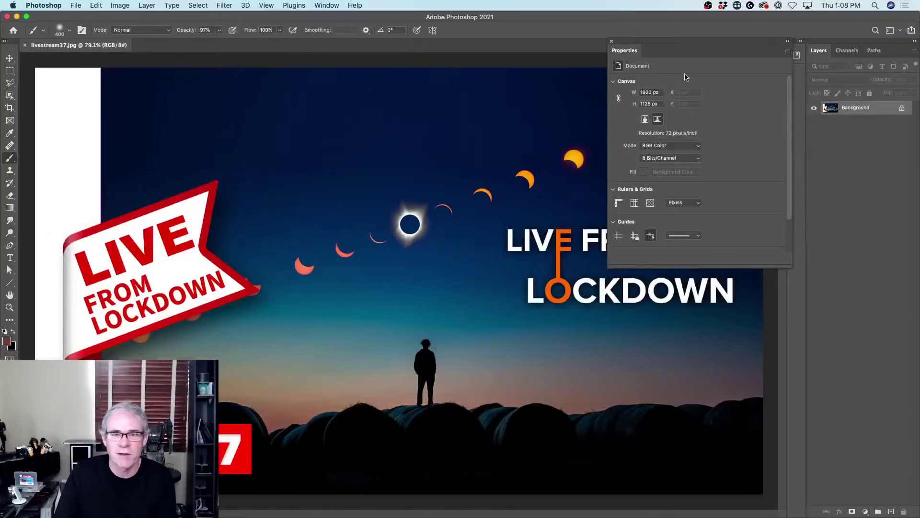
Shift the floating Properties panel down over the image and browse the TUTS library in Libraries for a photo to open
{"action": "left_click_drag", "start_coordinate": [777, 42], "coordinate": [749, 116]}
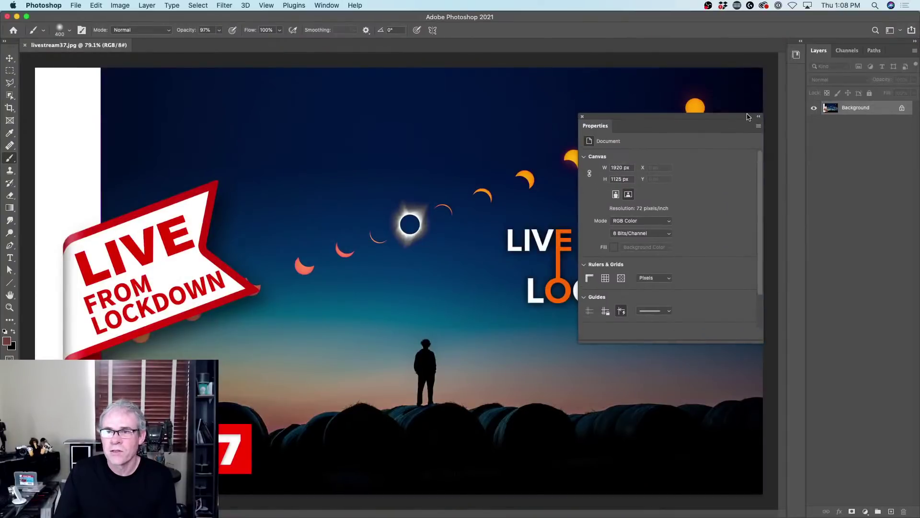
{"action": "left_click", "coordinate": [796, 55]}
{"action": "scroll", "coordinate": [749, 294], "scroll_direction": "down", "scroll_amount": 5}
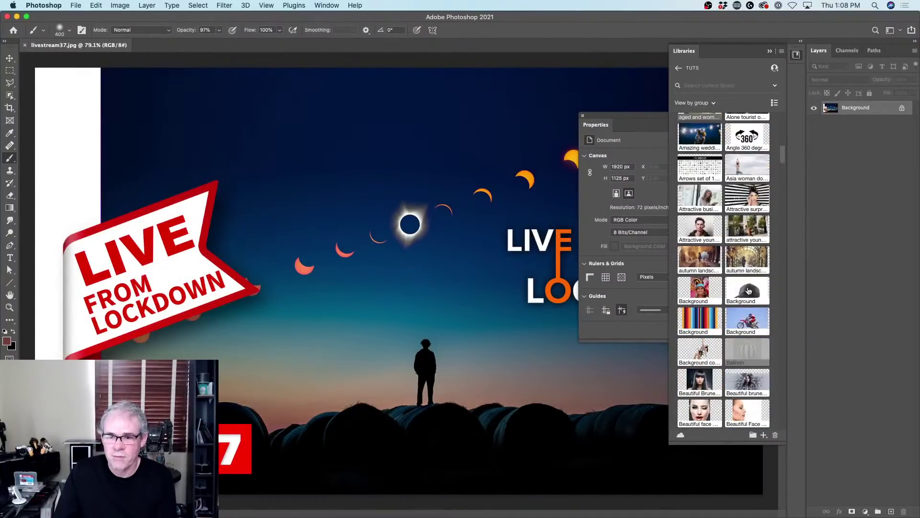
{"action": "scroll", "coordinate": [726, 312], "scroll_direction": "down", "scroll_amount": 12}
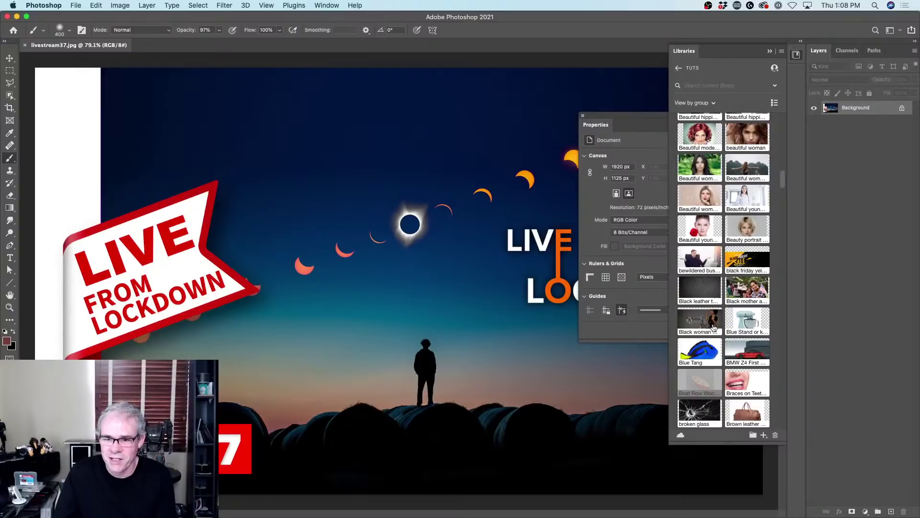
{"action": "scroll", "coordinate": [709, 331], "scroll_direction": "down", "scroll_amount": 1}
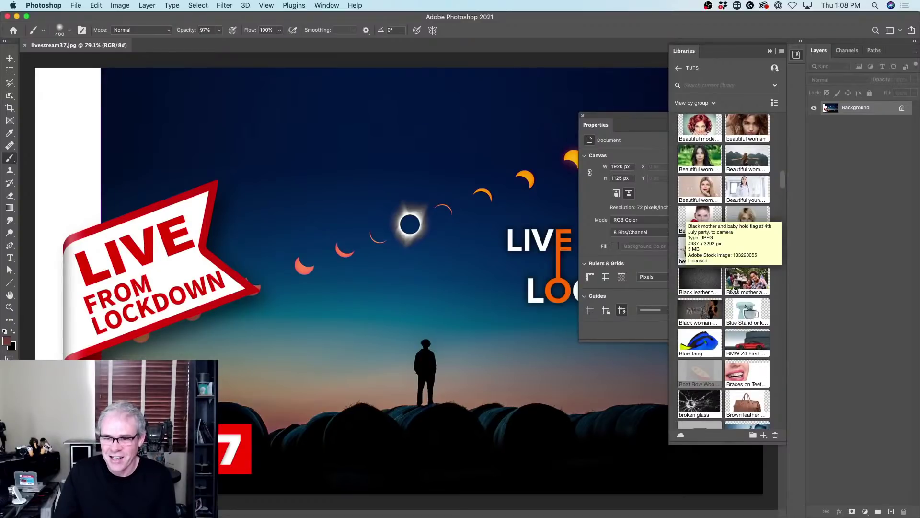
Open Beautifulwomanposingatsunset.jpeg from the TUTS library and close it again
{"action": "double_click", "coordinate": [755, 160]}
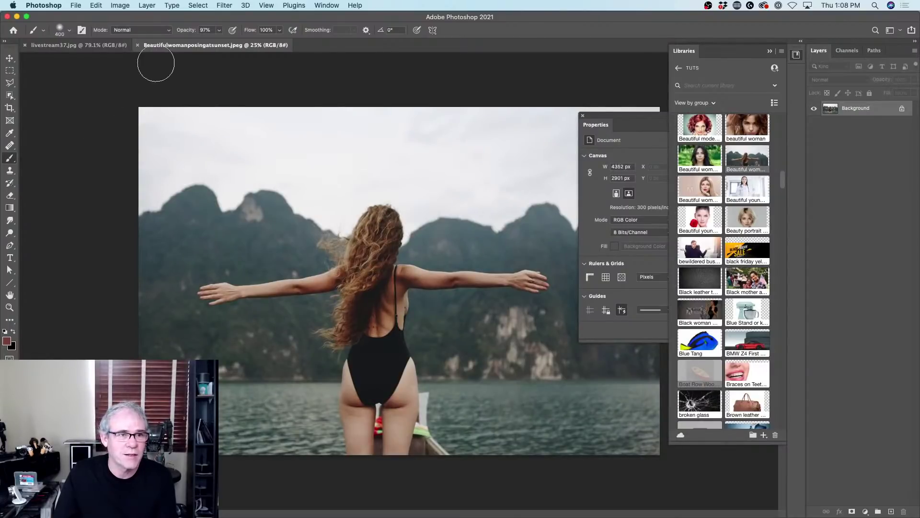
{"action": "left_click", "coordinate": [137, 45]}
Open Beautifulfashionableyoungwoman.jpeg from the TUTS library and move the Properties panel off the photo
{"action": "scroll", "coordinate": [728, 161], "scroll_direction": "up", "scroll_amount": 3}
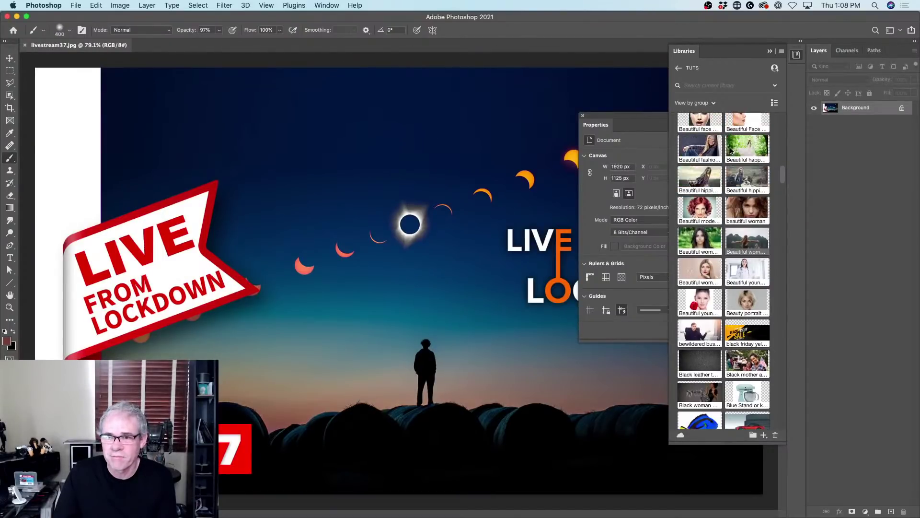
{"action": "double_click", "coordinate": [706, 146]}
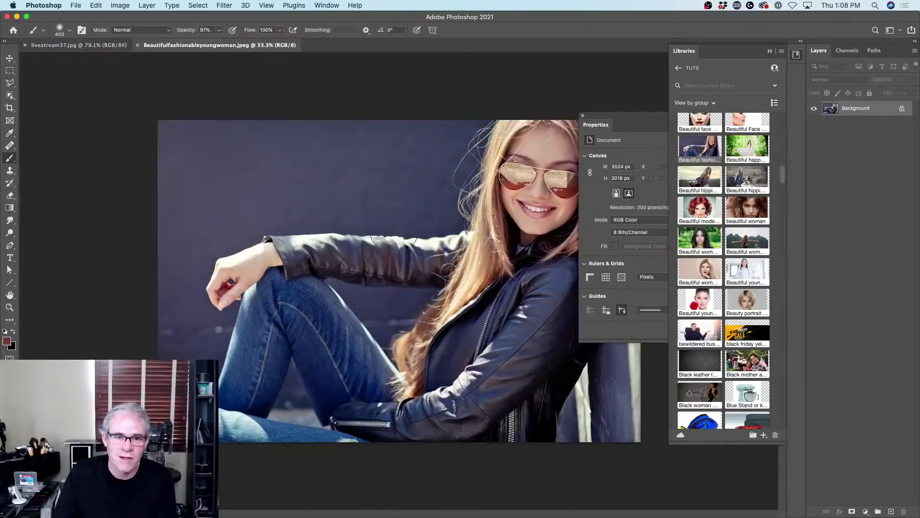
{"action": "left_click_drag", "start_coordinate": [746, 138], "coordinate": [729, 96]}
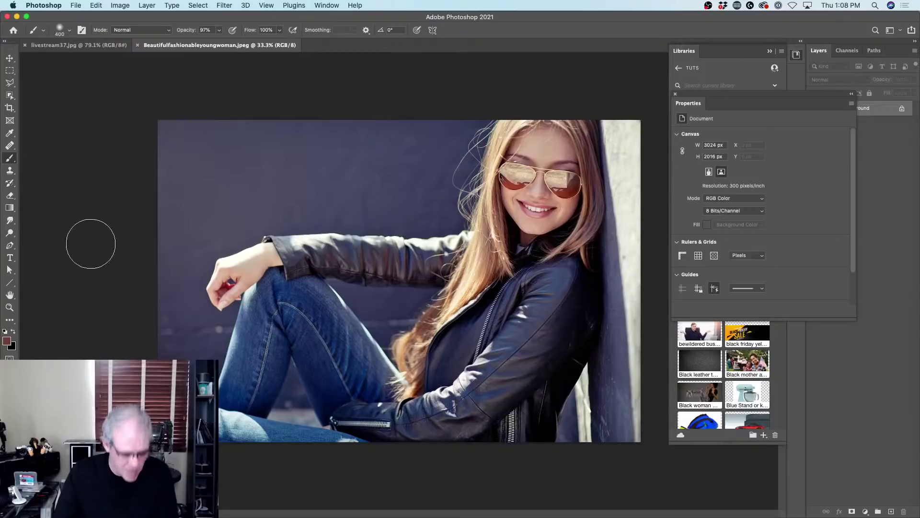
Start a Pen tool path with a first anchor point on the woman's raised knee beside her hand
{"action": "key", "text": "p"}
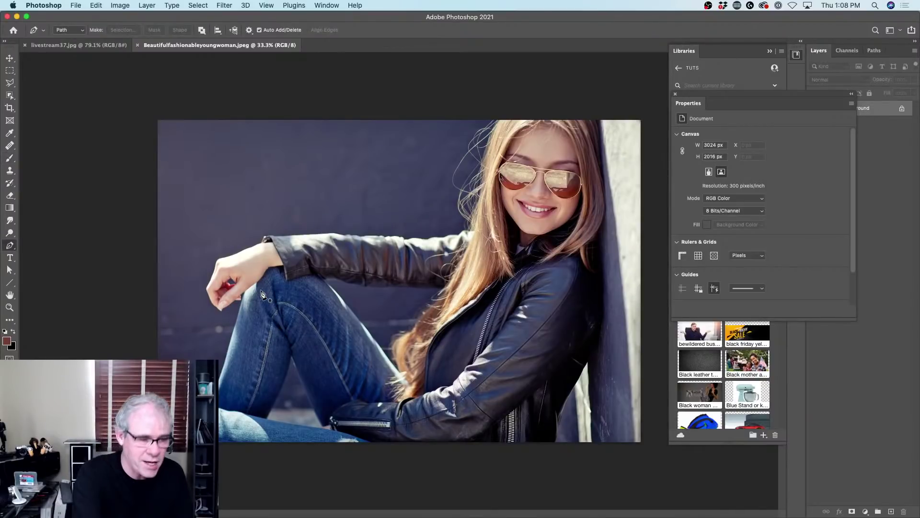
{"action": "left_click", "coordinate": [260, 290]}
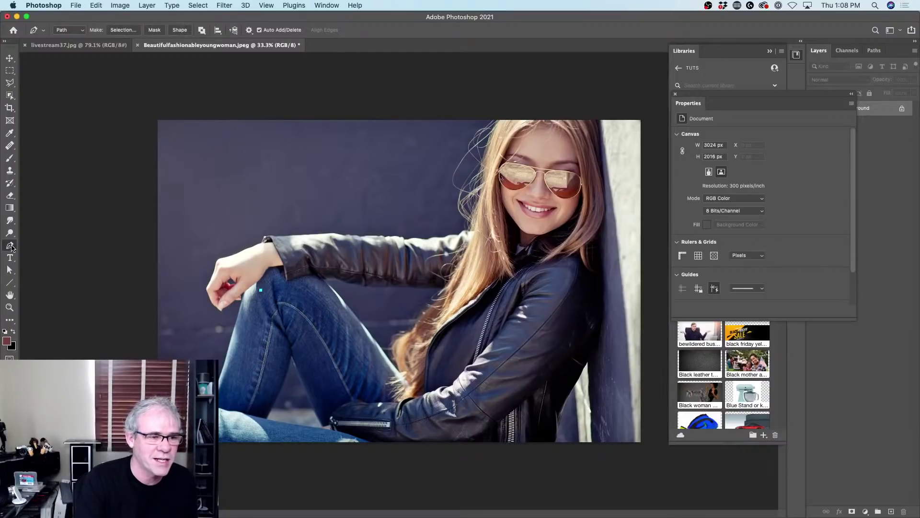
Try two curved Pen path segments across the wall above the woman's arm, and undo both
{"action": "left_click", "coordinate": [9, 245]}
{"action": "left_click", "coordinate": [42, 243]}
{"action": "left_click_drag", "start_coordinate": [219, 203], "coordinate": [232, 176]}
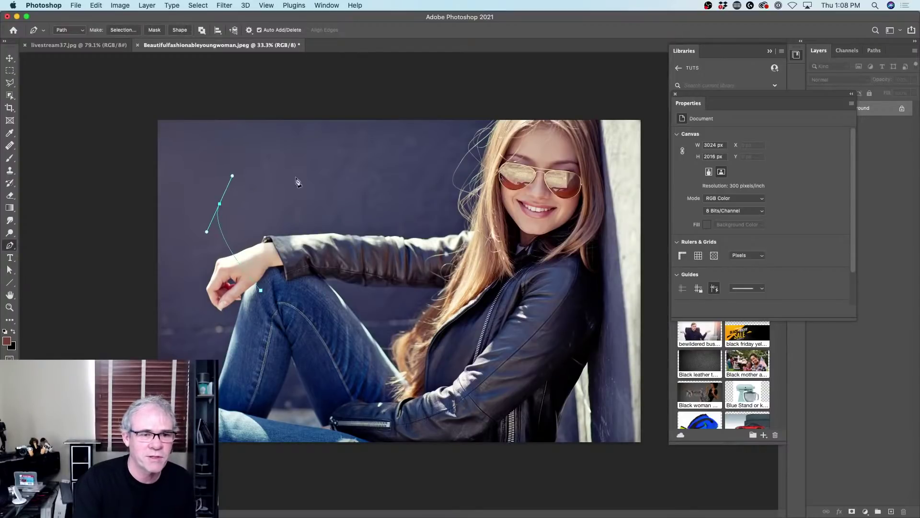
{"action": "left_click_drag", "start_coordinate": [335, 176], "coordinate": [377, 191]}
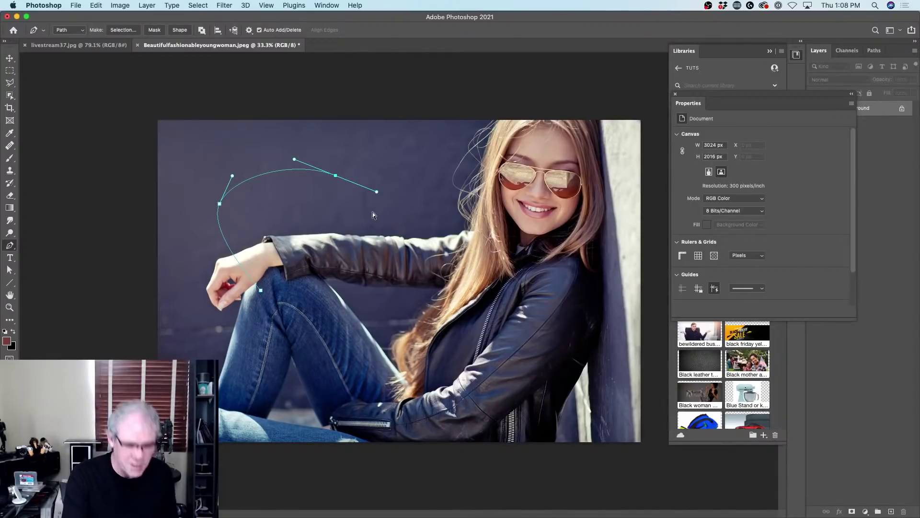
{"action": "key", "text": "super+z"}
{"action": "key", "text": "super+z"}
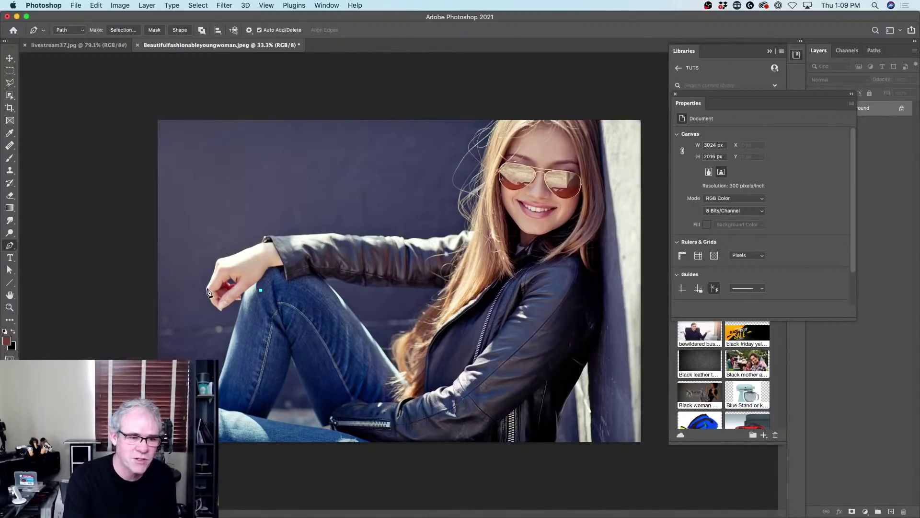
Trace the Pen path around the hand and wrist and along the upper edge of the jacket sleeve to the hair
{"action": "left_click_drag", "start_coordinate": [206, 288], "coordinate": [212, 283]}
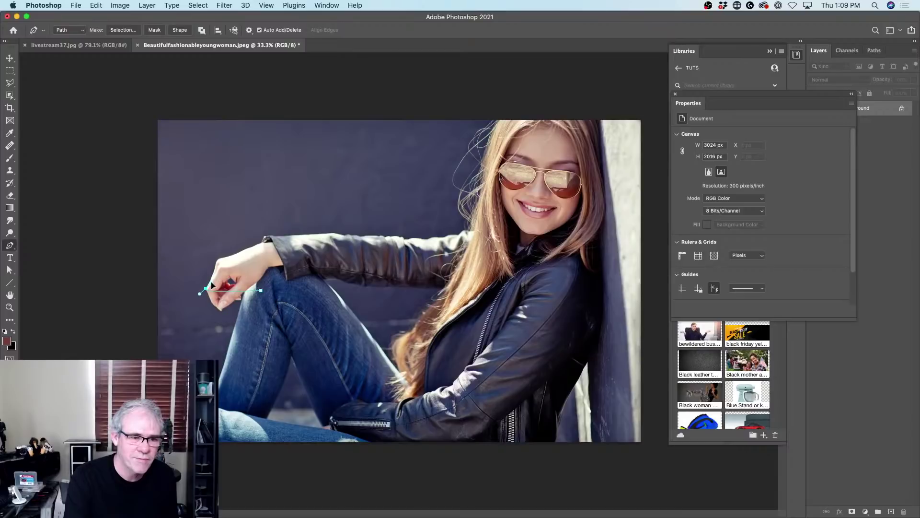
{"action": "left_click", "coordinate": [217, 255]}
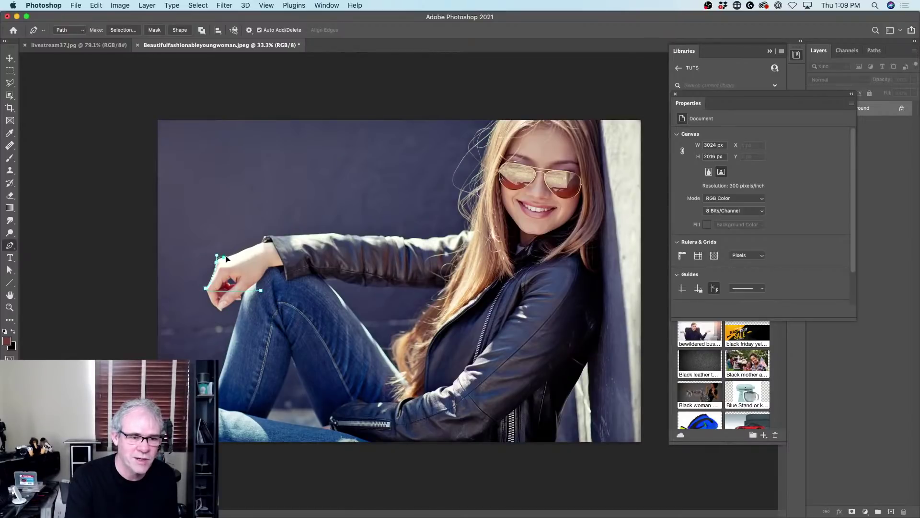
{"action": "left_click", "coordinate": [259, 242]}
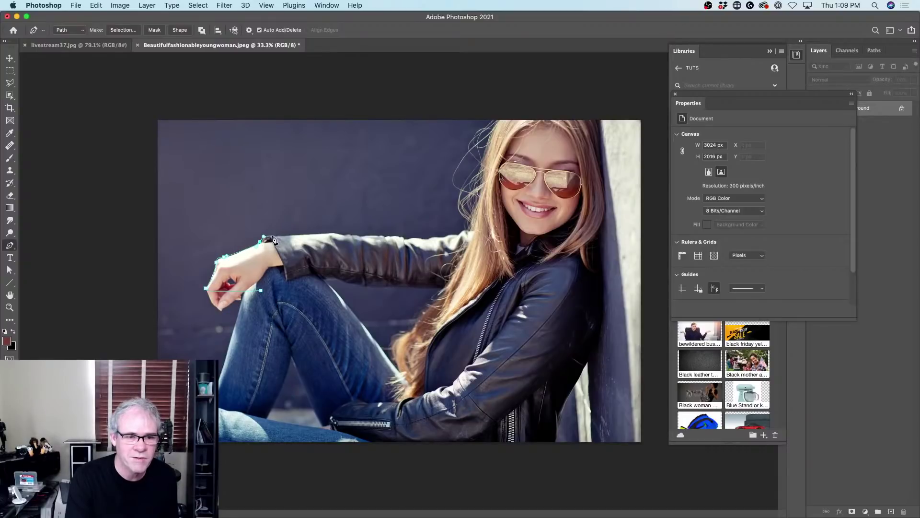
{"action": "left_click", "coordinate": [273, 236]}
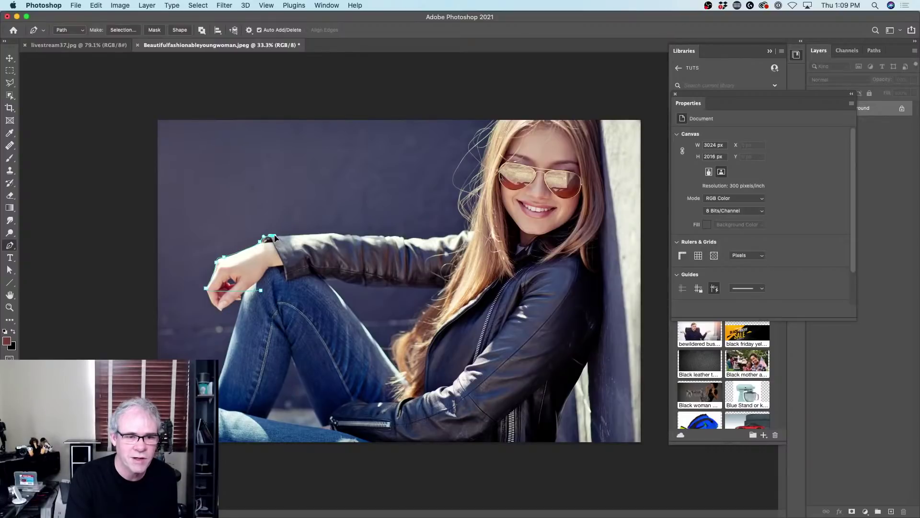
{"action": "left_click", "coordinate": [331, 233]}
{"action": "left_click_drag", "start_coordinate": [337, 234], "coordinate": [461, 236]}
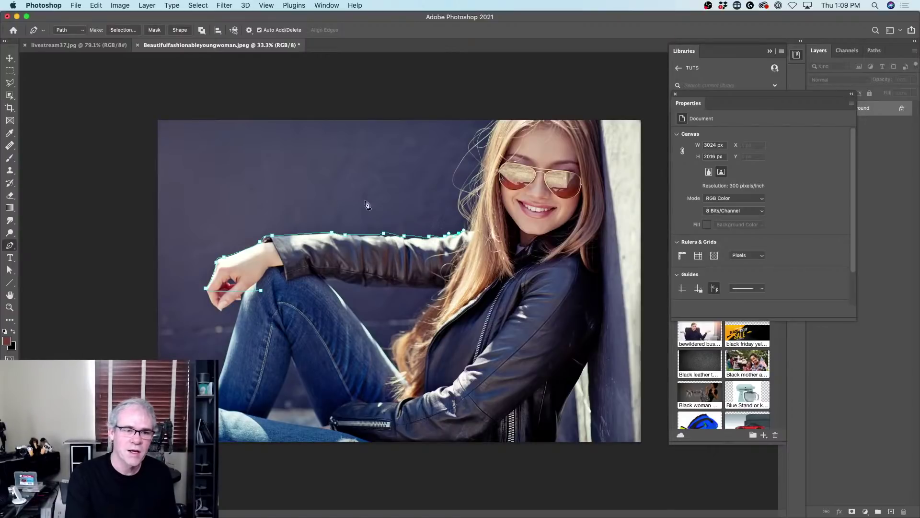
Complete the path with straight segments over the wall above and beside the hand, closing it at the first anchor on the knee
{"action": "left_click", "coordinate": [209, 216]}
{"action": "left_click", "coordinate": [210, 358]}
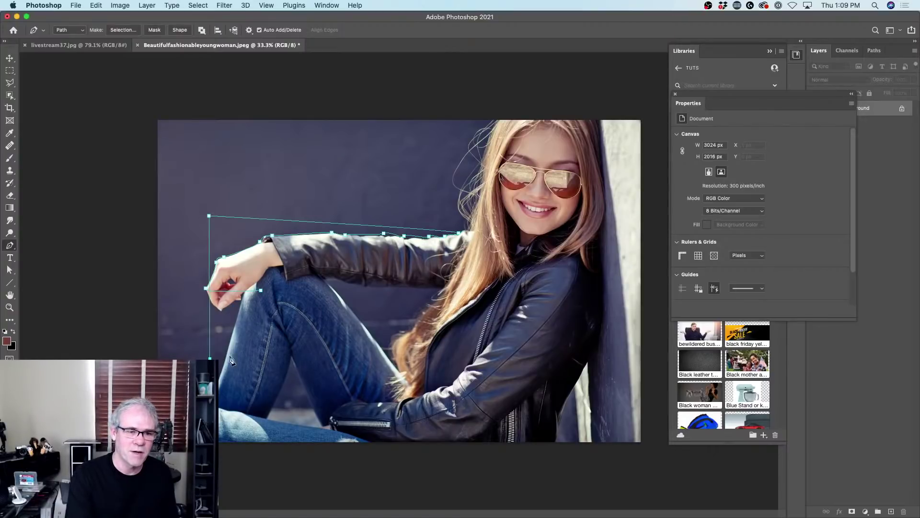
{"action": "left_click", "coordinate": [261, 290]}
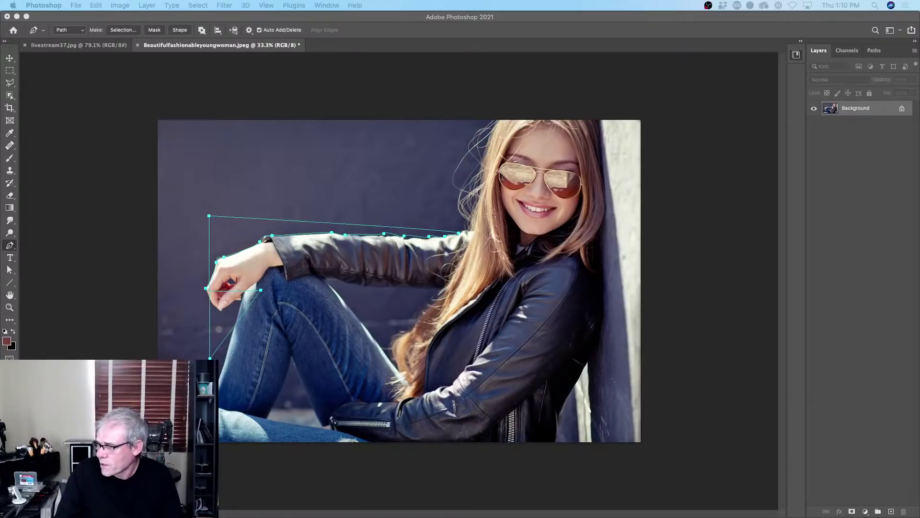
Switch to the Move tool and move the Properties panel away from the Layers panel
{"action": "left_click", "coordinate": [9, 58]}
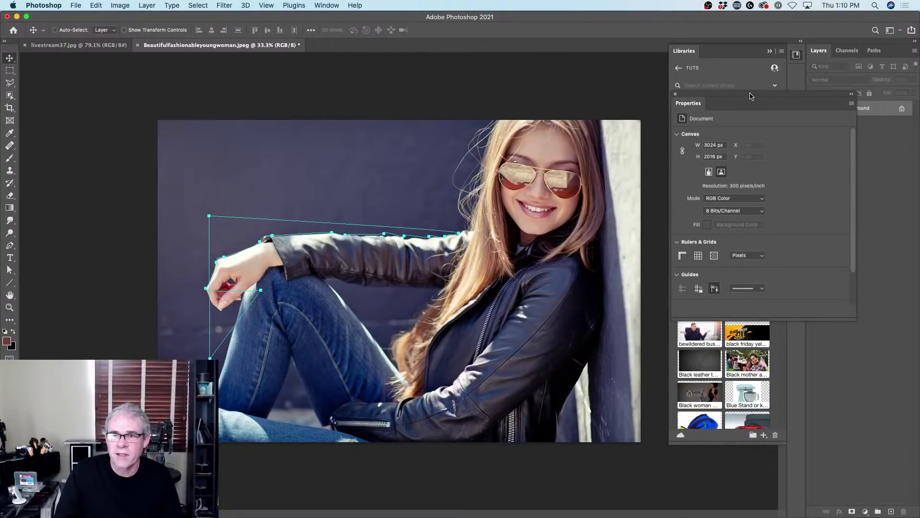
{"action": "left_click_drag", "start_coordinate": [751, 96], "coordinate": [528, 46]}
Try unlocking the Background into a regular layer, collapse the floating Properties panel, and undo the unlock
{"action": "left_click", "coordinate": [900, 109]}
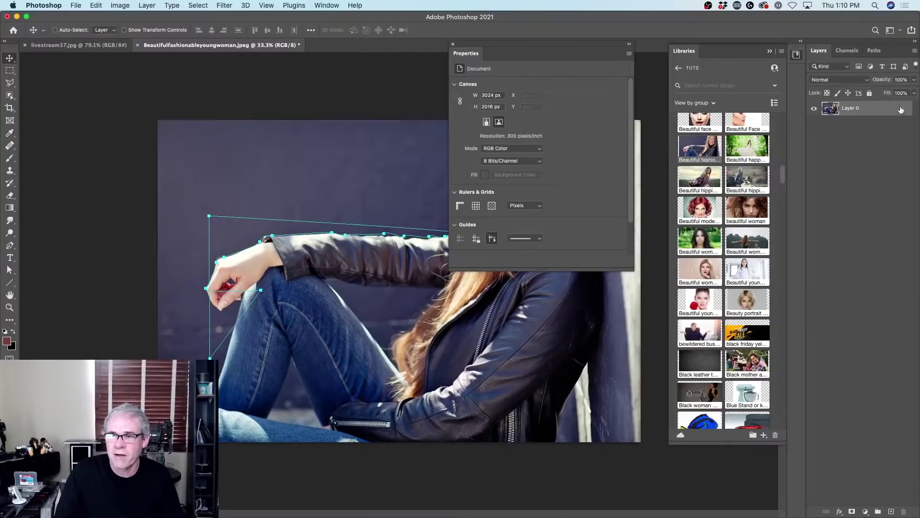
{"action": "left_click_drag", "start_coordinate": [553, 51], "coordinate": [597, 72]}
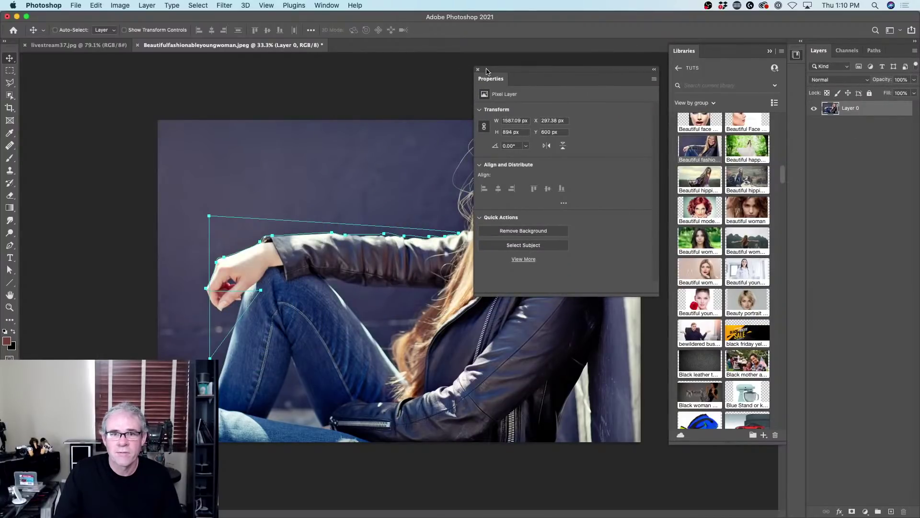
{"action": "left_click", "coordinate": [655, 73]}
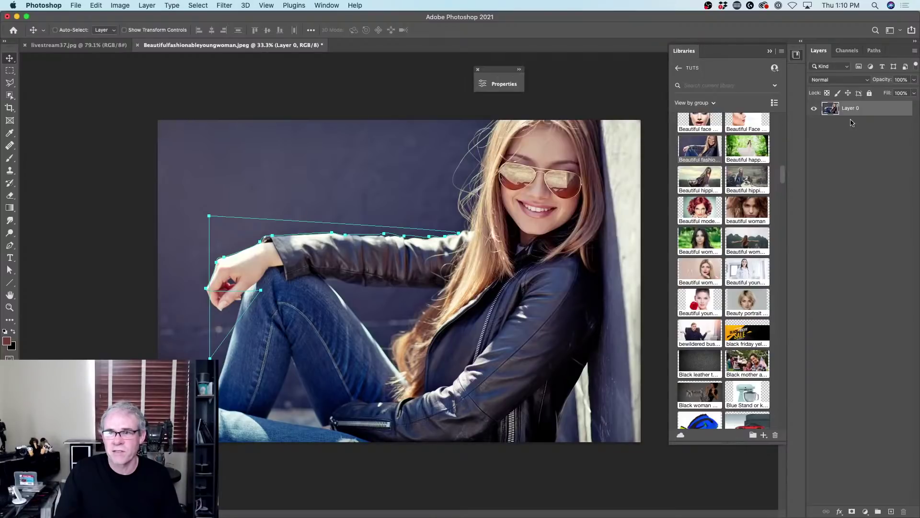
{"action": "key", "text": "cmd+z"}
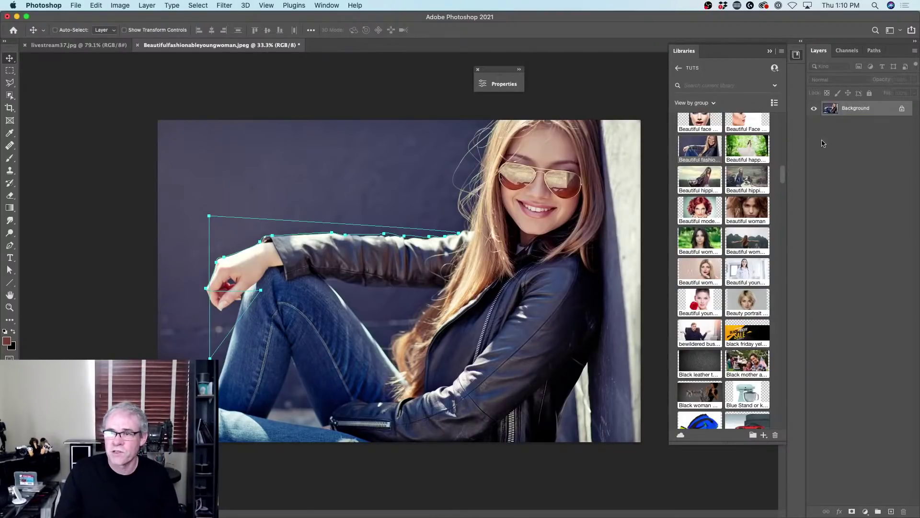
Expand and lengthen the Properties panel, and unlock the Background to bring up the pixel layer's Quick Actions before collapsing the panel
{"action": "left_click", "coordinate": [496, 89]}
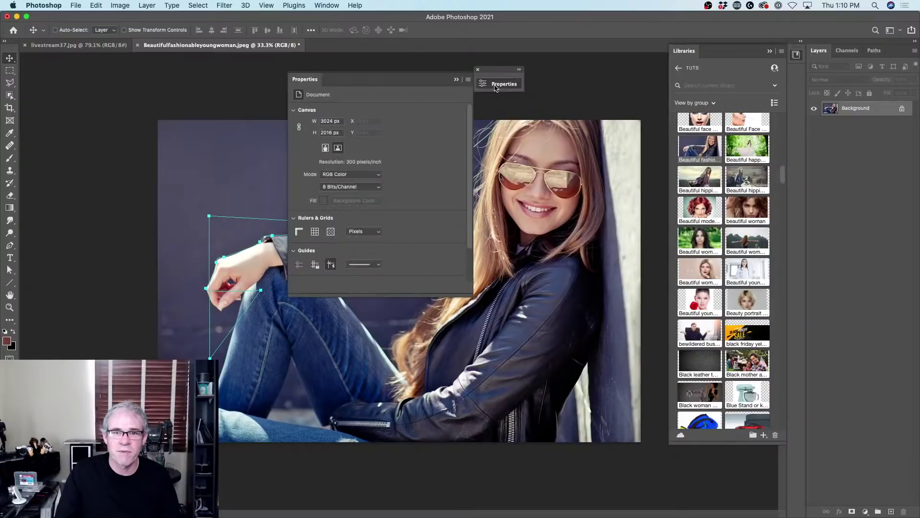
{"action": "left_click_drag", "start_coordinate": [468, 294], "coordinate": [469, 408]}
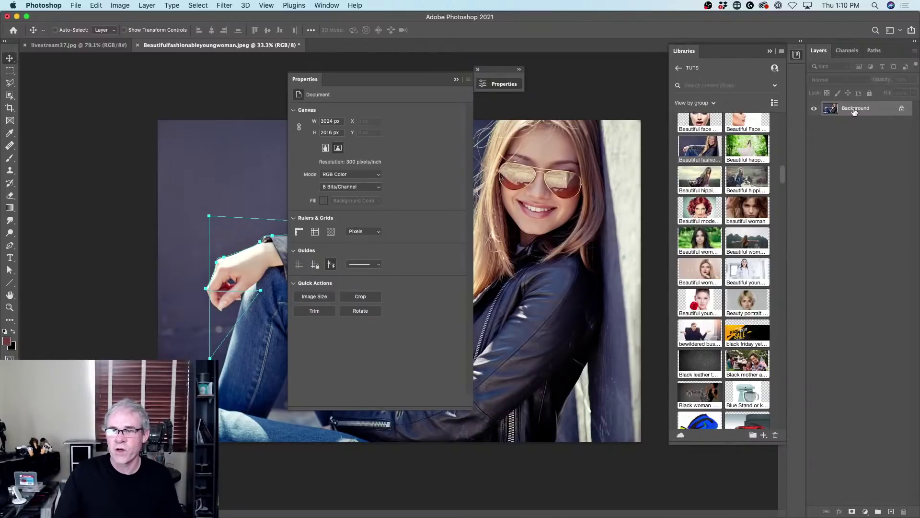
{"action": "left_click", "coordinate": [902, 109]}
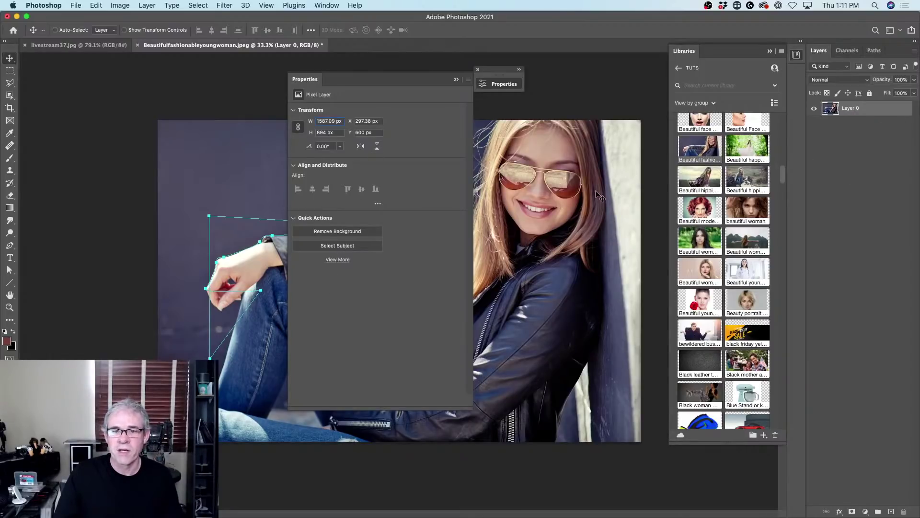
{"action": "left_click", "coordinate": [456, 79]}
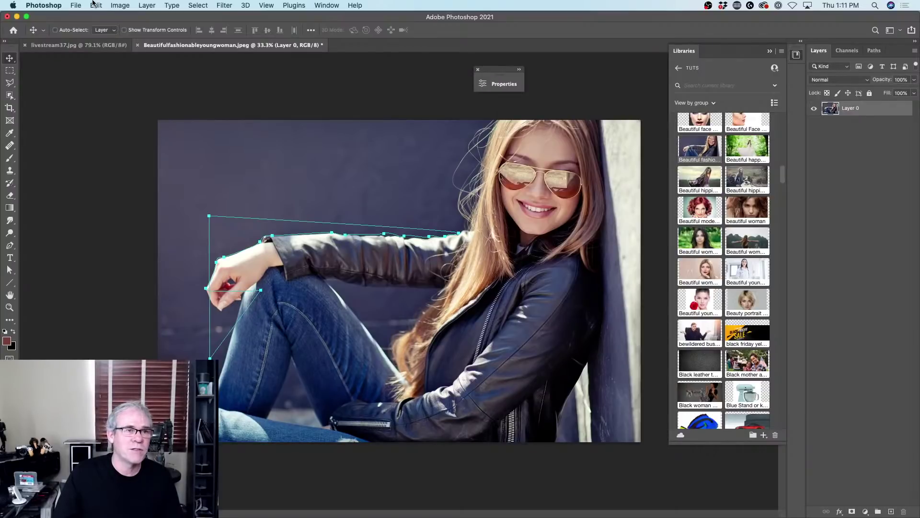
Convert Layer 0 back into a locked Background layer
{"action": "left_click", "coordinate": [146, 5]}
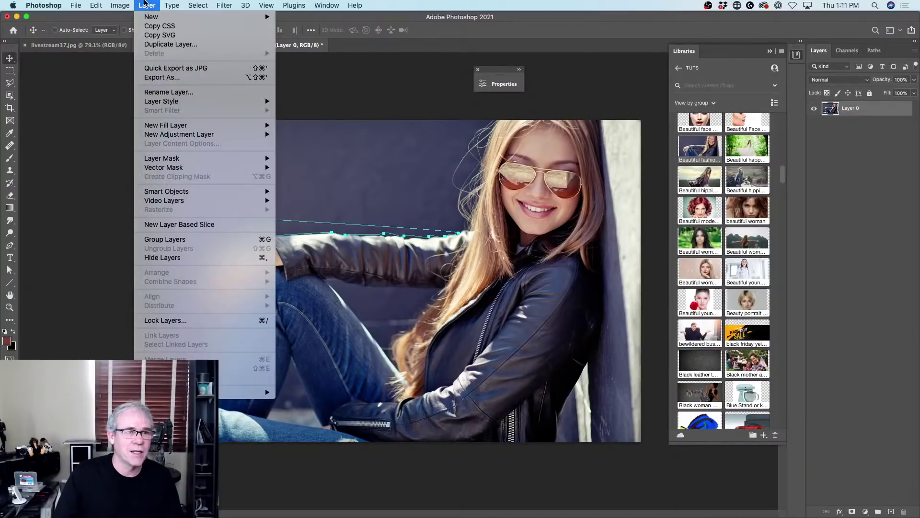
{"action": "mouse_move", "coordinate": [155, 17]}
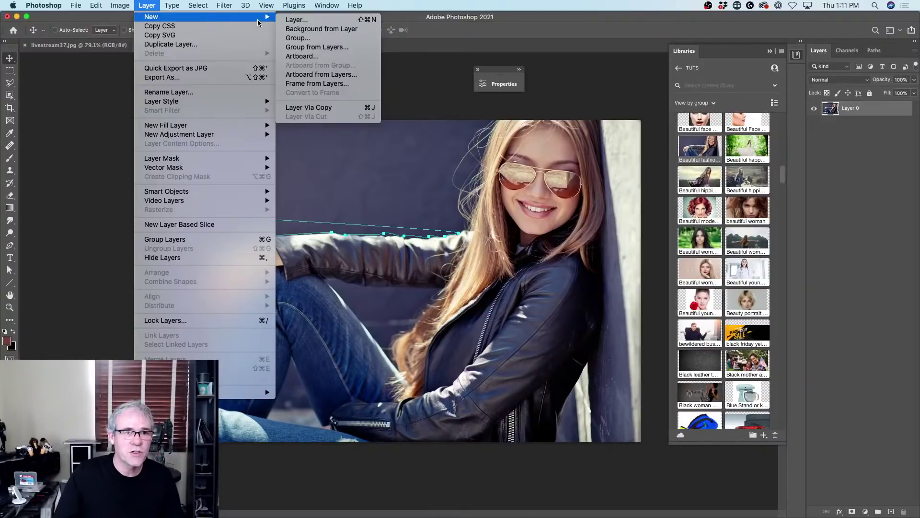
{"action": "left_click", "coordinate": [354, 30]}
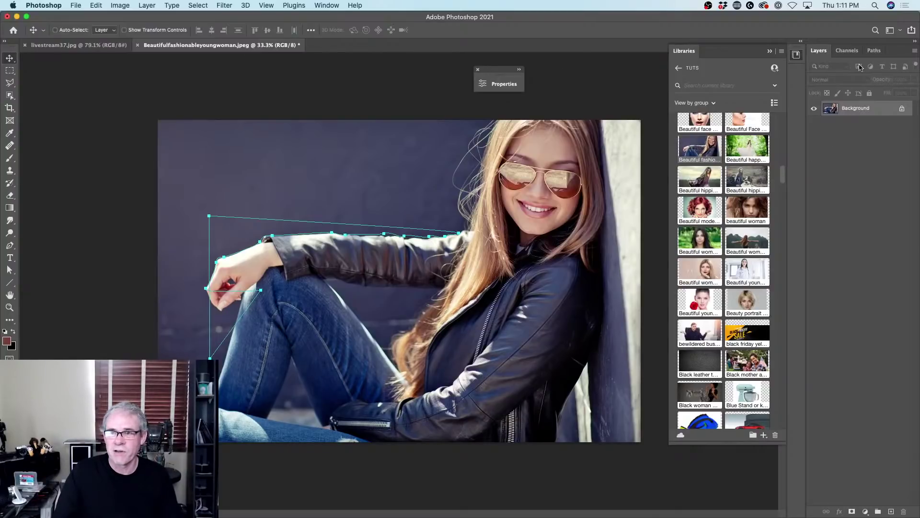
Deselect the Work Path so that its outline is hidden on the photo
{"action": "left_click", "coordinate": [874, 50]}
{"action": "left_click", "coordinate": [873, 126]}
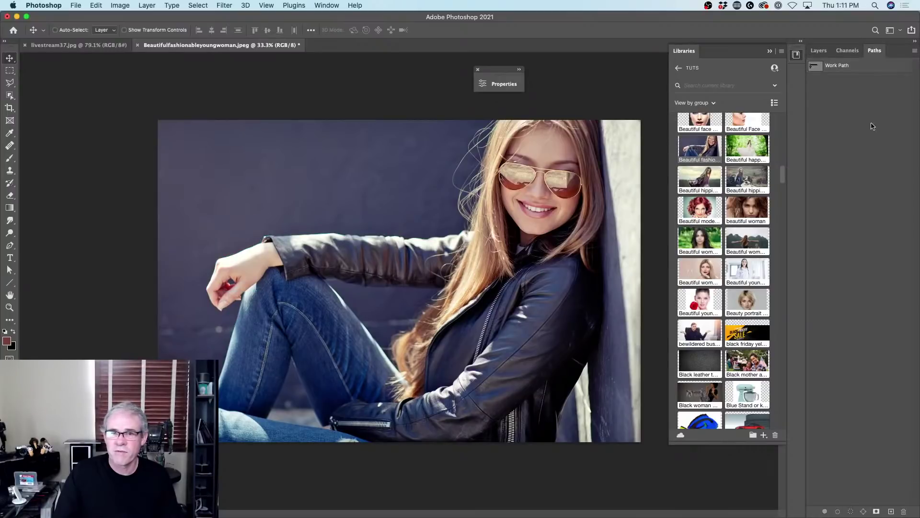
Dock the Properties panel alongside Libraries and switch the photo to full-screen mode with the menu bar
{"action": "left_click_drag", "start_coordinate": [507, 76], "coordinate": [716, 51]}
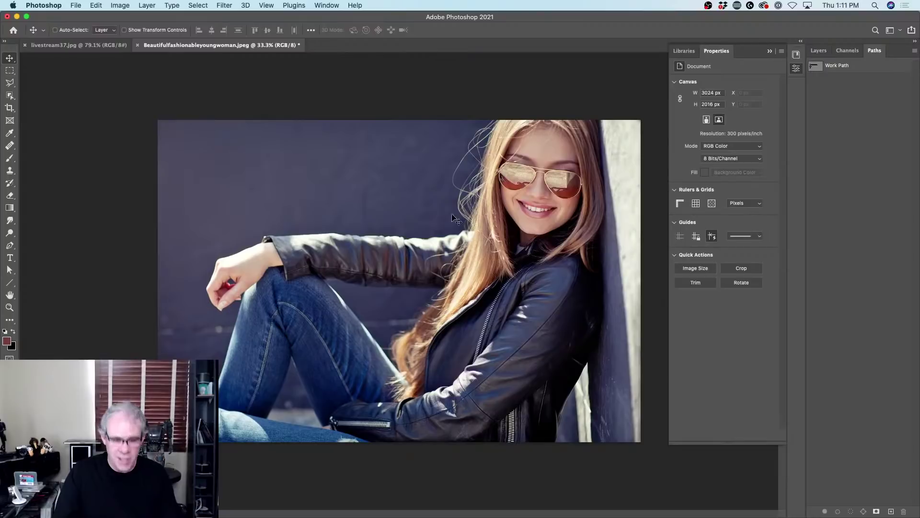
{"action": "key", "text": "f"}
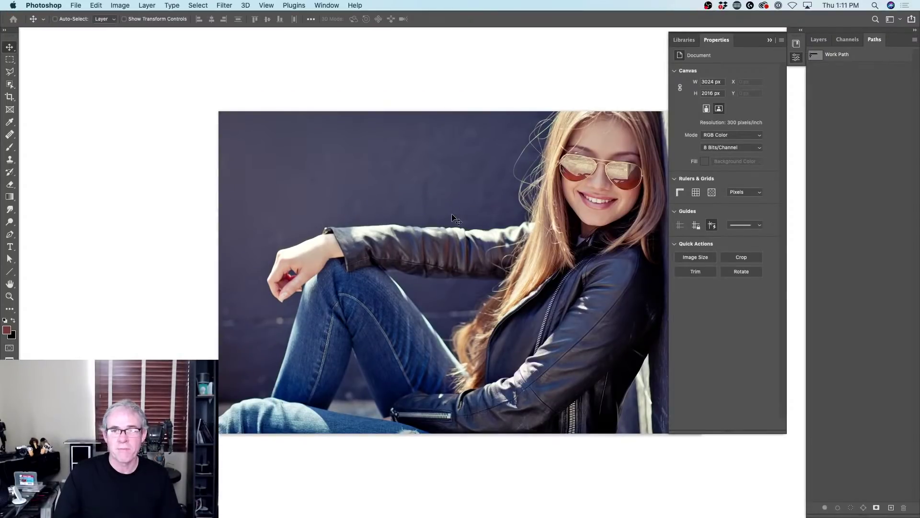
Expand the Libraries and Properties dock, collapse it back to icons, and pan the photo freely across the full-screen canvas
{"action": "left_click", "coordinate": [800, 30]}
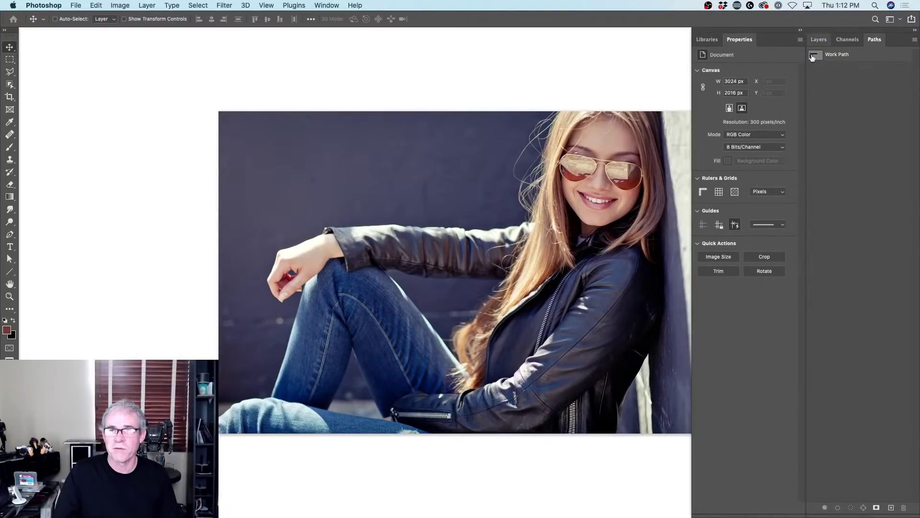
{"action": "left_click", "coordinate": [801, 31]}
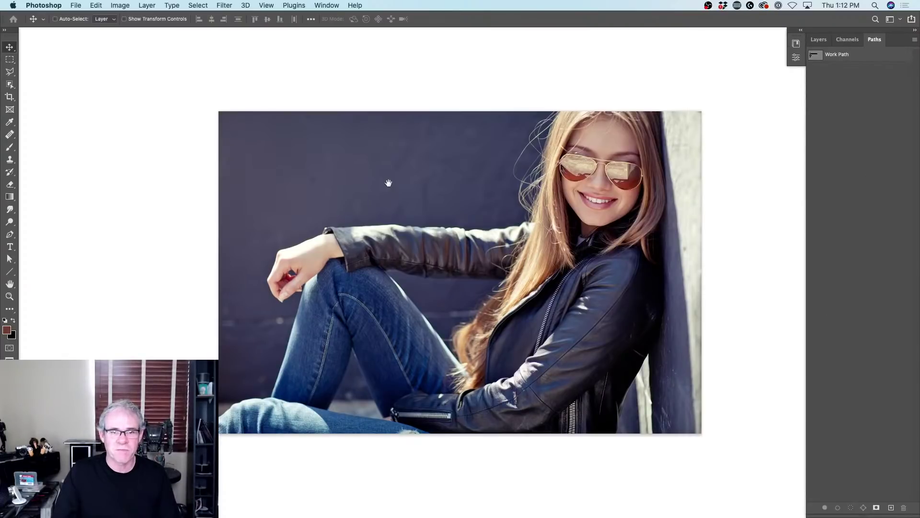
{"action": "left_click_drag", "start_coordinate": [532, 266], "coordinate": [407, 261]}
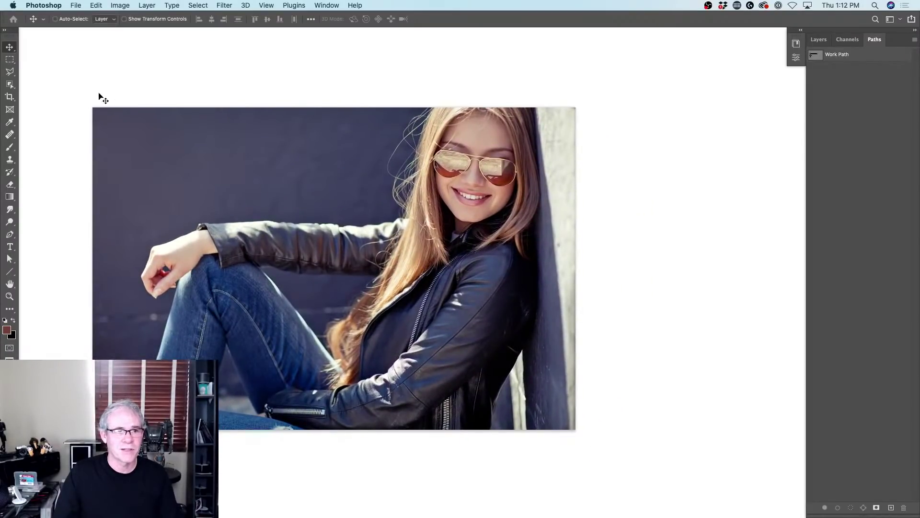
{"action": "left_click_drag", "start_coordinate": [350, 168], "coordinate": [302, 207]}
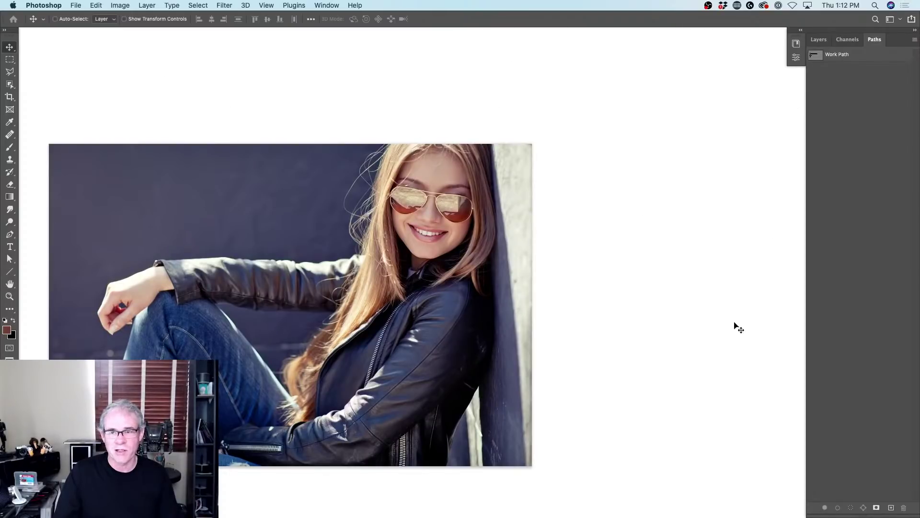
{"action": "mouse_move", "coordinate": [390, 212]}
{"action": "left_mouse_down"}
{"action": "mouse_move", "coordinate": [405, 184]}
{"action": "mouse_move", "coordinate": [397, 195]}
{"action": "left_mouse_up"}
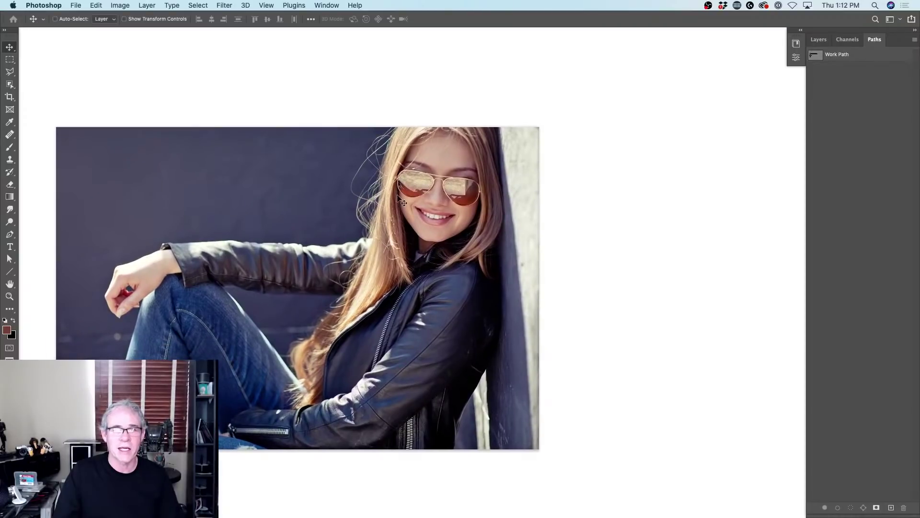
Change the canvas area around the photo to a custom bright yellow, and restore it to the Default color
{"action": "right_click", "coordinate": [431, 52]}
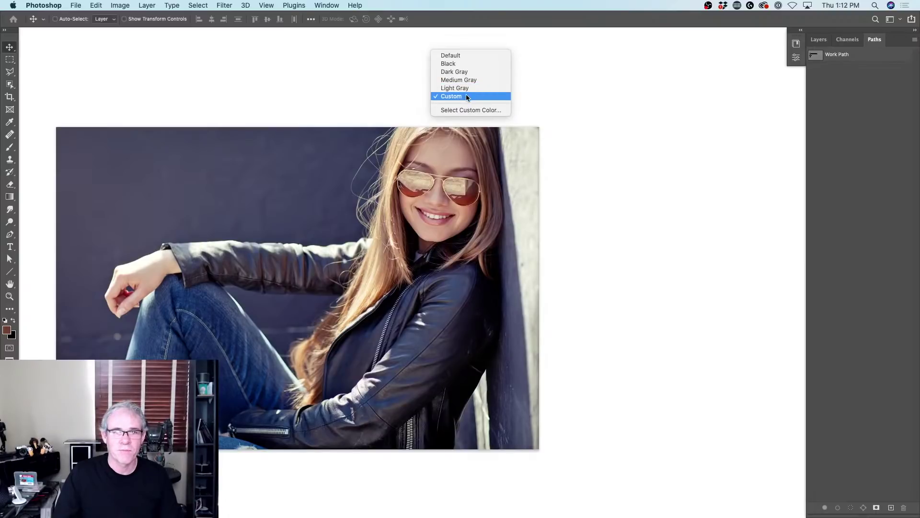
{"action": "left_click", "coordinate": [474, 110]}
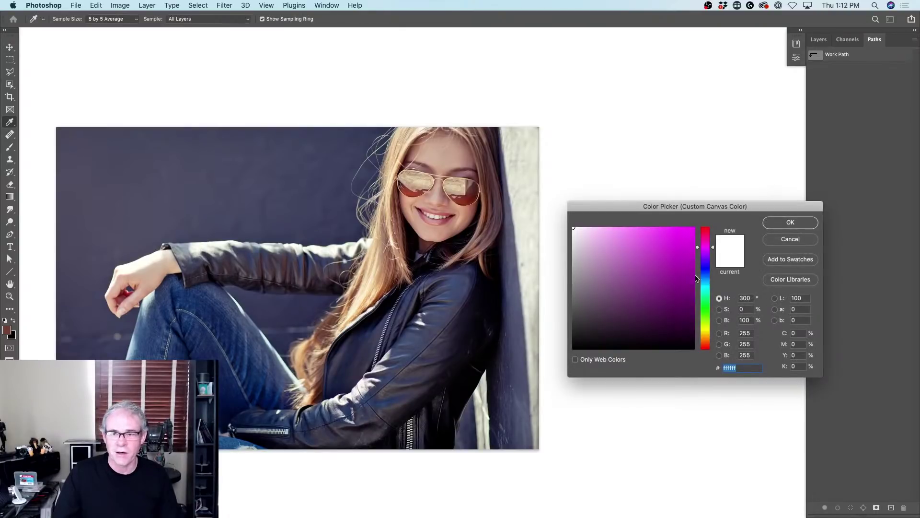
{"action": "left_click_drag", "start_coordinate": [679, 255], "coordinate": [696, 226]}
{"action": "left_click", "coordinate": [707, 327]}
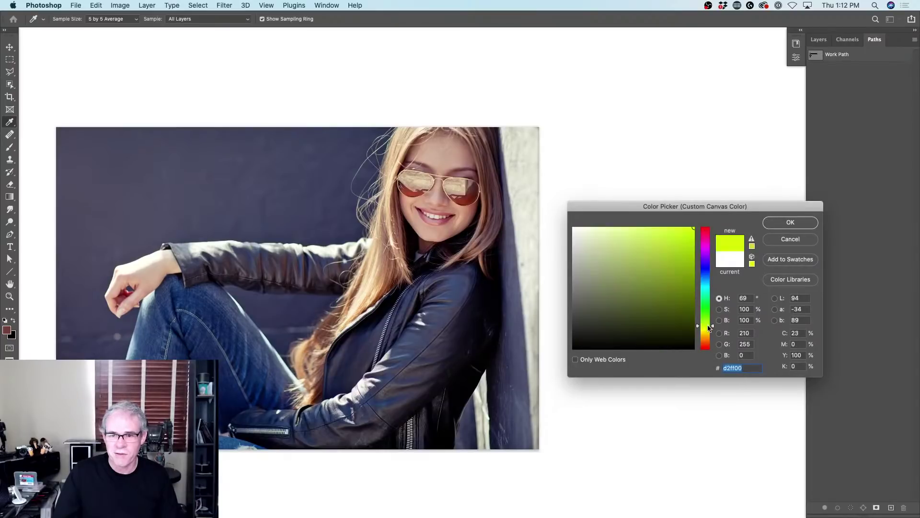
{"action": "left_click_drag", "start_coordinate": [709, 328], "coordinate": [708, 330]}
{"action": "left_click", "coordinate": [807, 221]}
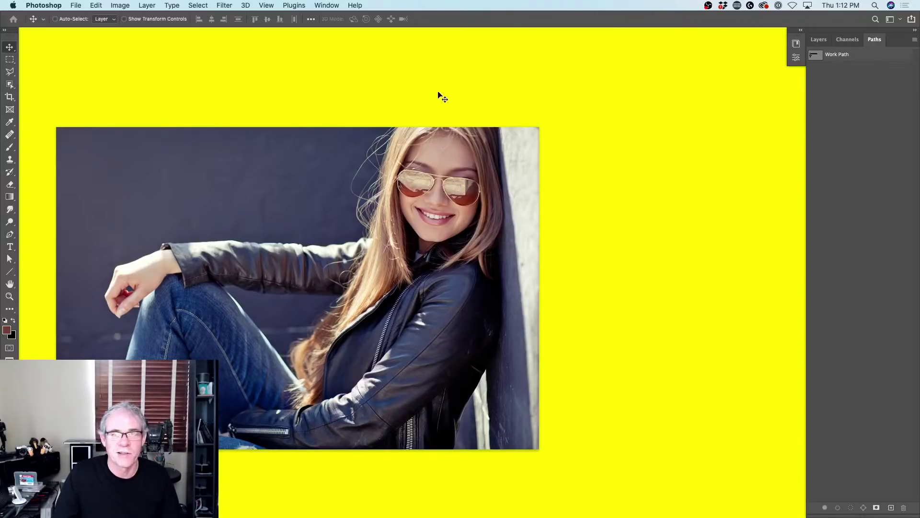
{"action": "right_click", "coordinate": [452, 54]}
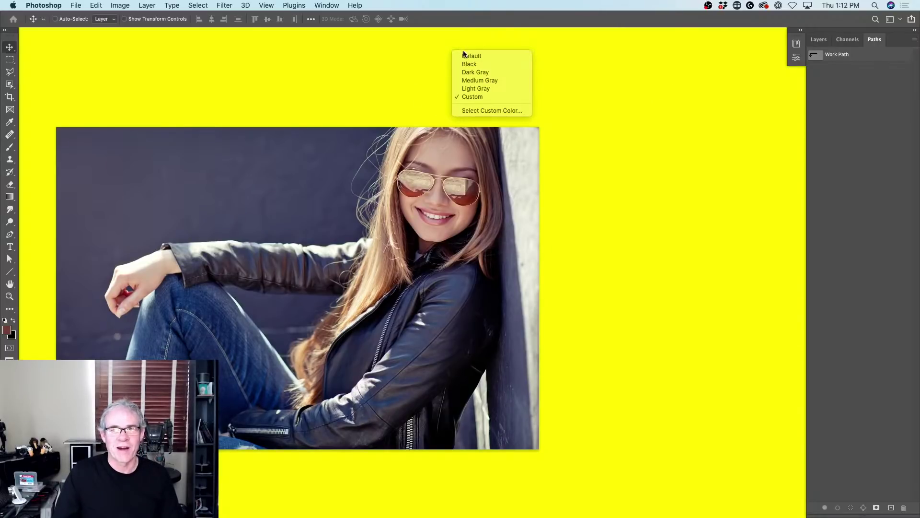
{"action": "left_click", "coordinate": [464, 56]}
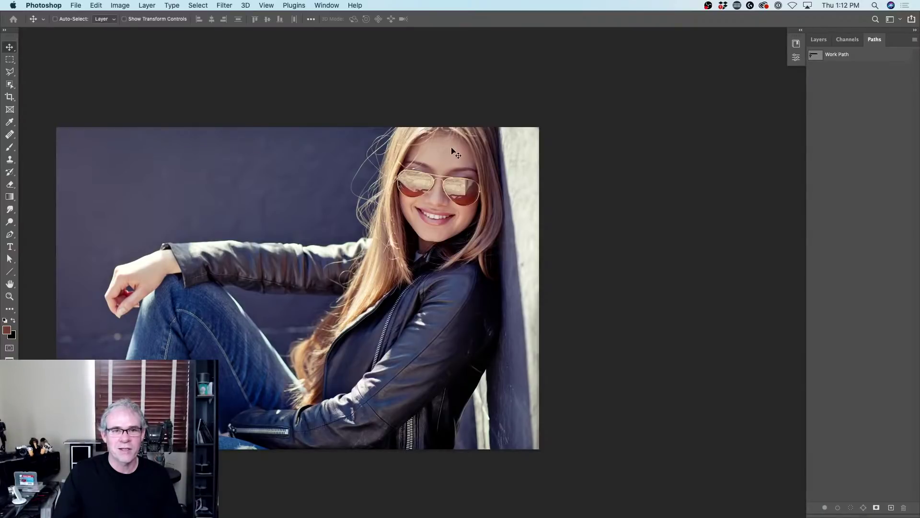
Change the canvas area to custom white (ffffff), and switch it back to Default
{"action": "right_click", "coordinate": [454, 88]}
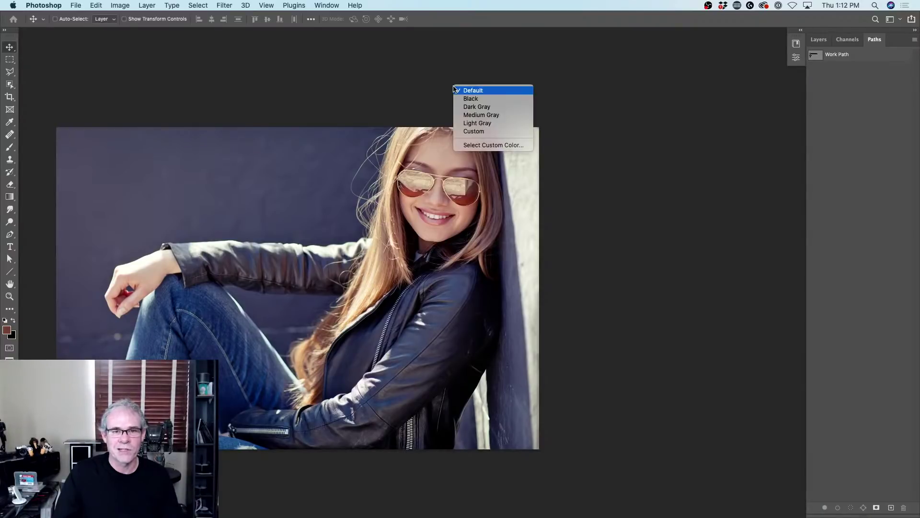
{"action": "left_click", "coordinate": [484, 144]}
{"action": "left_click_drag", "start_coordinate": [597, 267], "coordinate": [571, 196]}
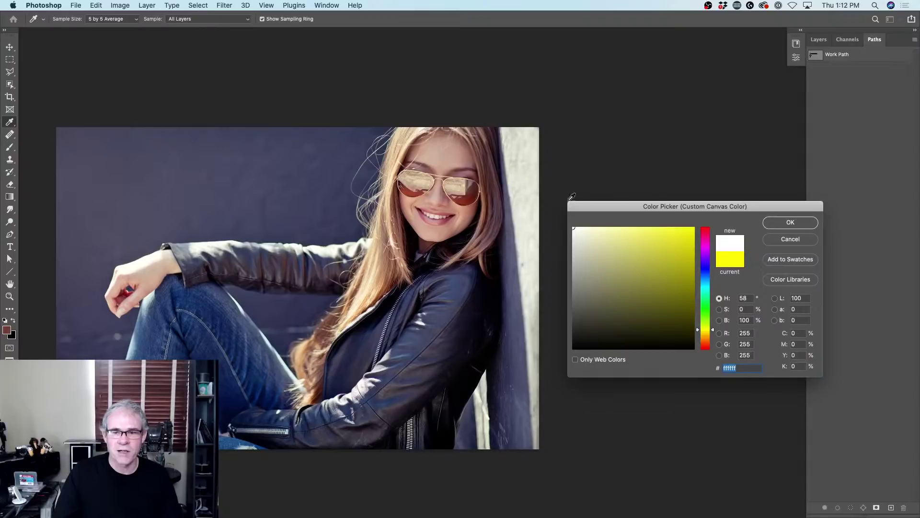
{"action": "left_click", "coordinate": [790, 223]}
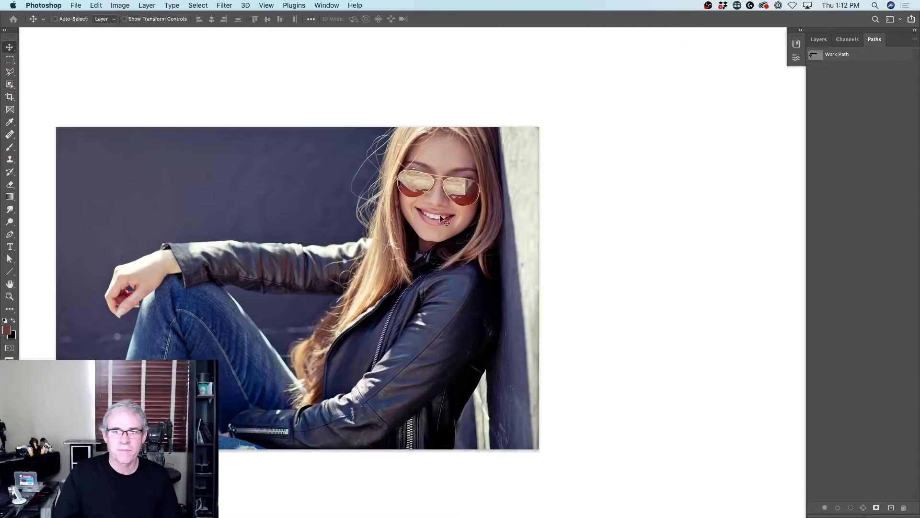
{"action": "right_click", "coordinate": [552, 80]}
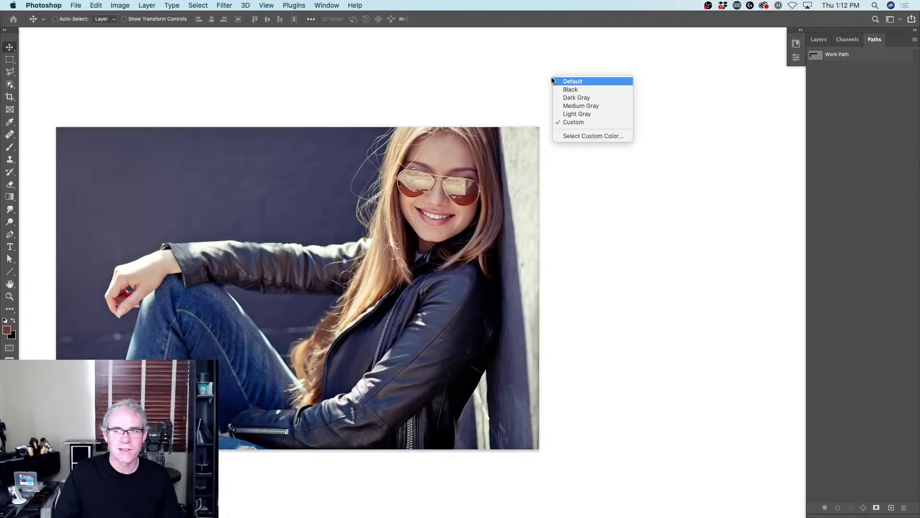
{"action": "left_click", "coordinate": [581, 80]}
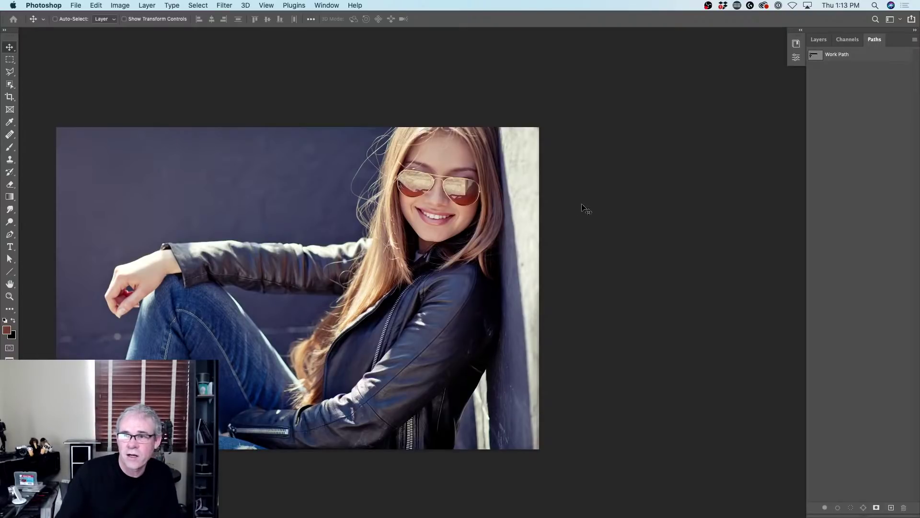
Add an empty layer above the Background and choose bright red as the foreground color for the Gradient tool
{"action": "left_click", "coordinate": [819, 40]}
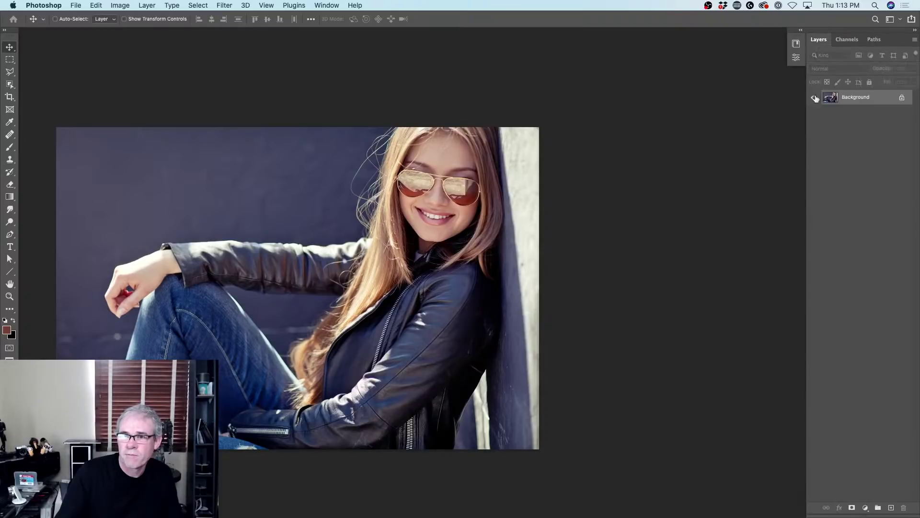
{"action": "left_click", "coordinate": [891, 508]}
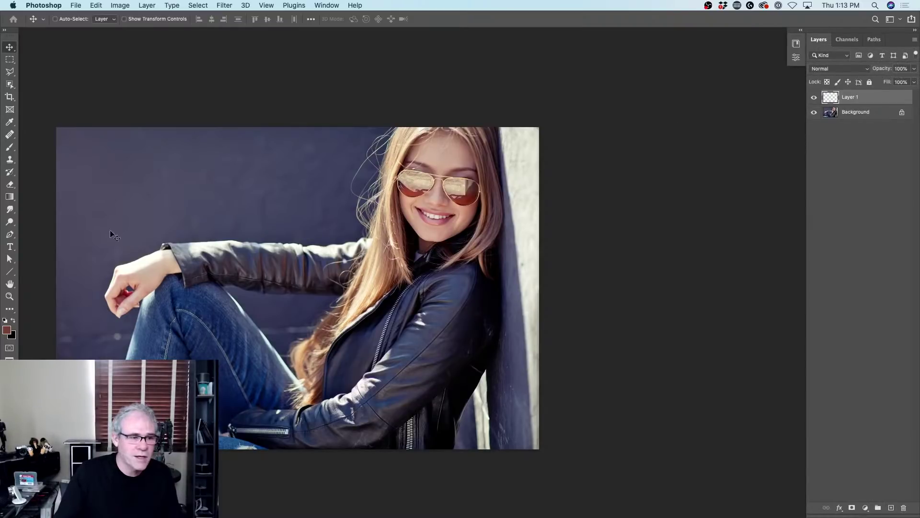
{"action": "left_click", "coordinate": [10, 196]}
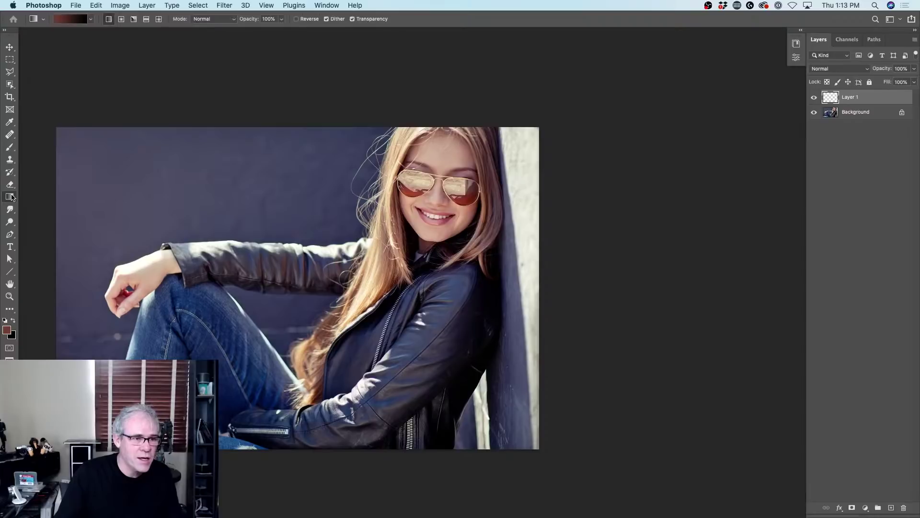
{"action": "left_click", "coordinate": [6, 330]}
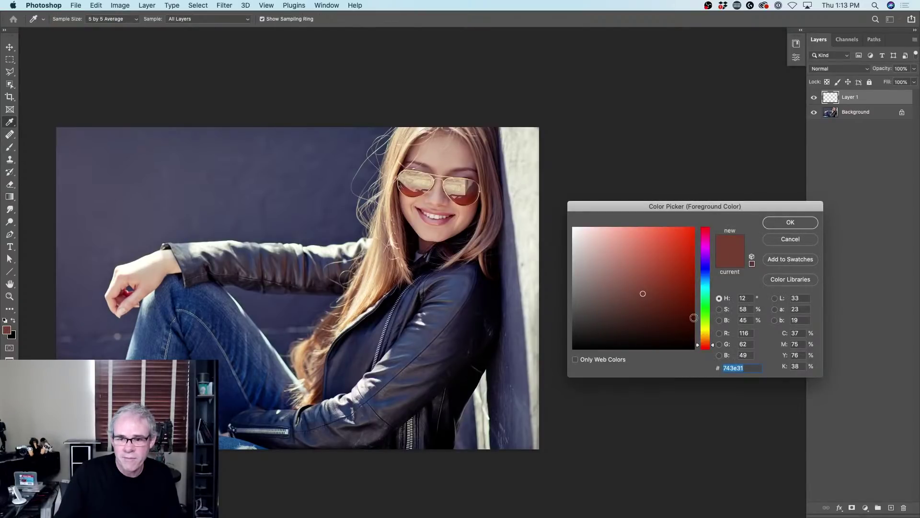
{"action": "left_click_drag", "start_coordinate": [706, 325], "coordinate": [707, 351]}
{"action": "left_click_drag", "start_coordinate": [672, 244], "coordinate": [695, 228]}
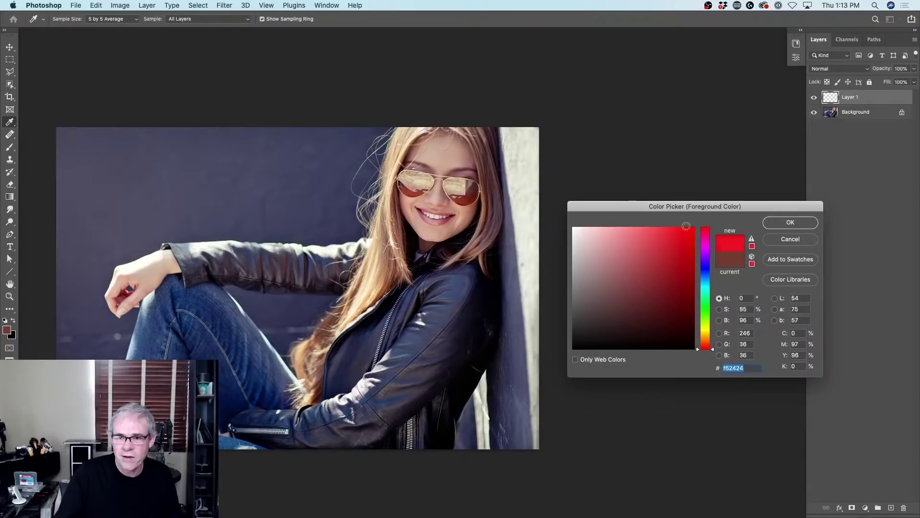
{"action": "left_click", "coordinate": [804, 226]}
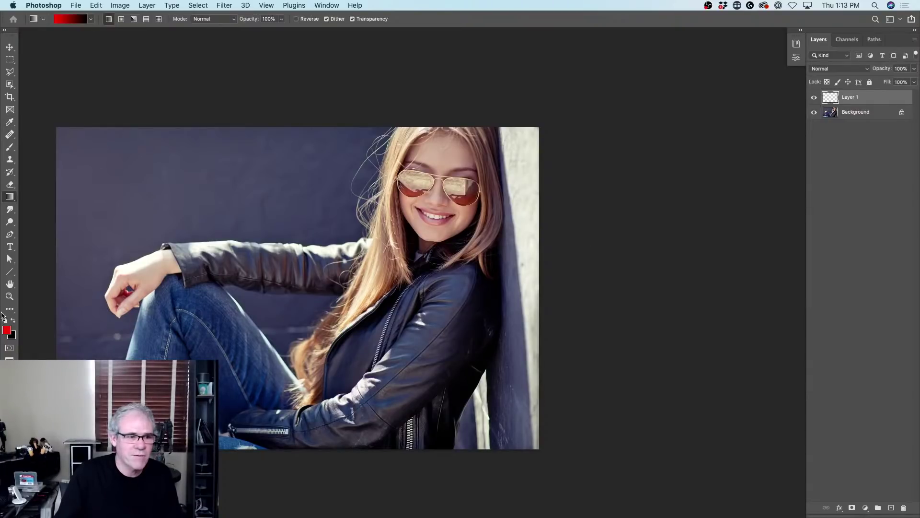
Set the background color to yellow (e4ff00) and fill the new layer with a diagonal red-to-yellow gradient
{"action": "left_click", "coordinate": [12, 335]}
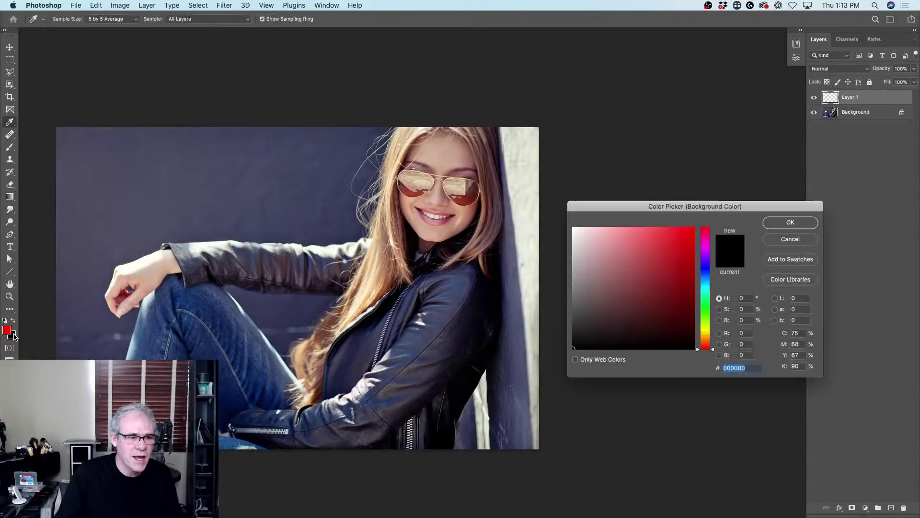
{"action": "left_click", "coordinate": [706, 327]}
{"action": "left_click_drag", "start_coordinate": [673, 255], "coordinate": [694, 228]}
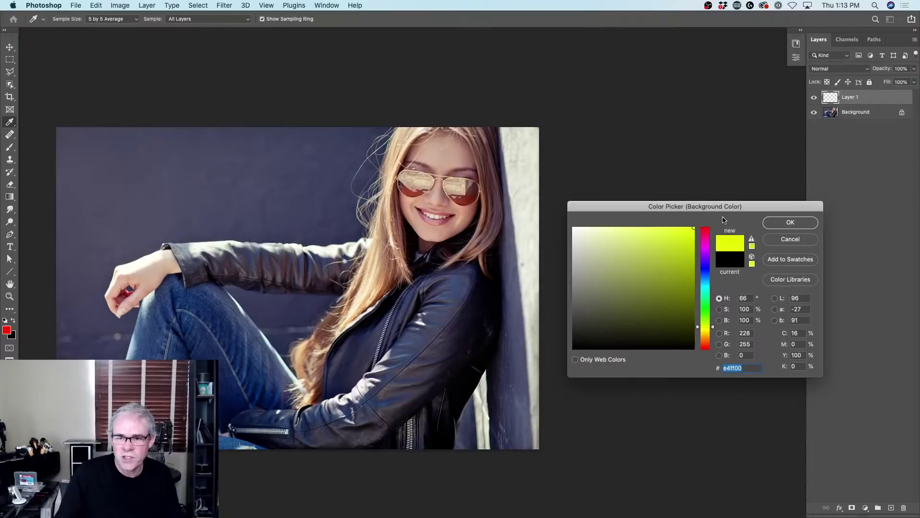
{"action": "left_click", "coordinate": [777, 223]}
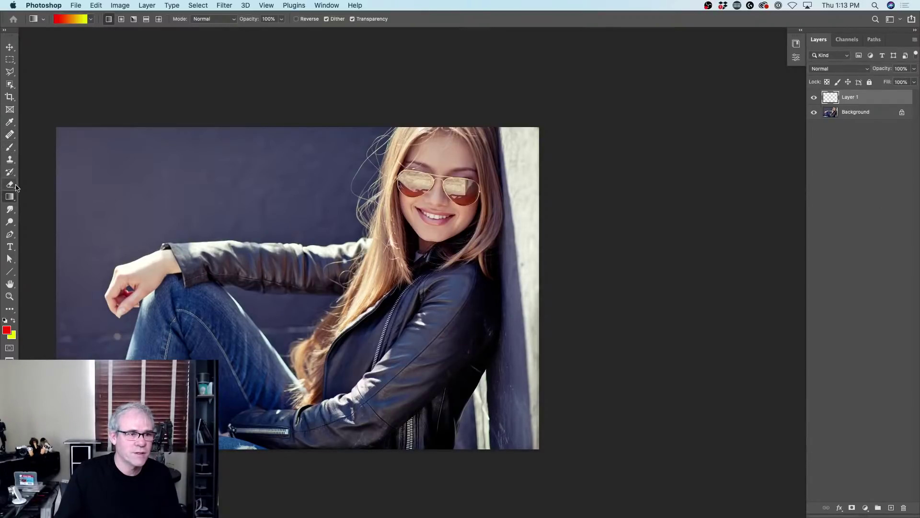
{"action": "left_click_drag", "start_coordinate": [72, 142], "coordinate": [513, 408]}
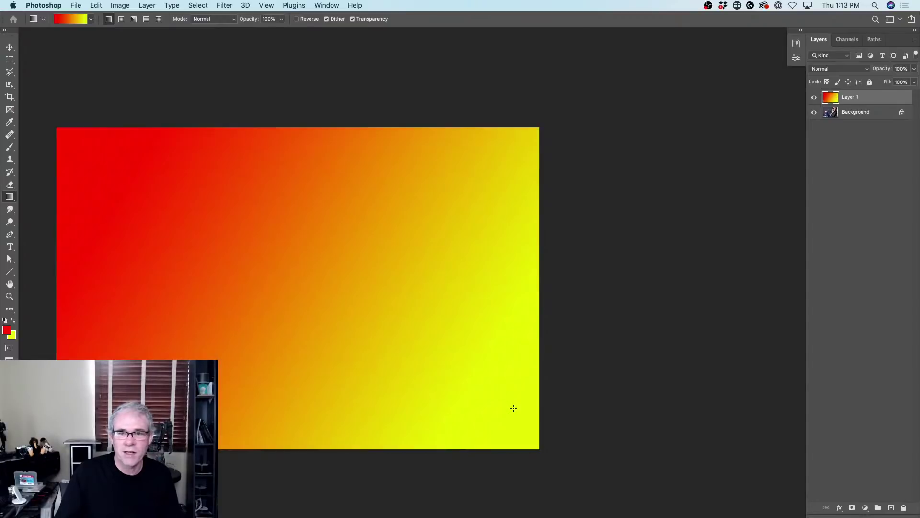
Set the canvas area around the gradient to custom magenta (ff00ff)
{"action": "left_click_drag", "start_coordinate": [235, 171], "coordinate": [331, 153]}
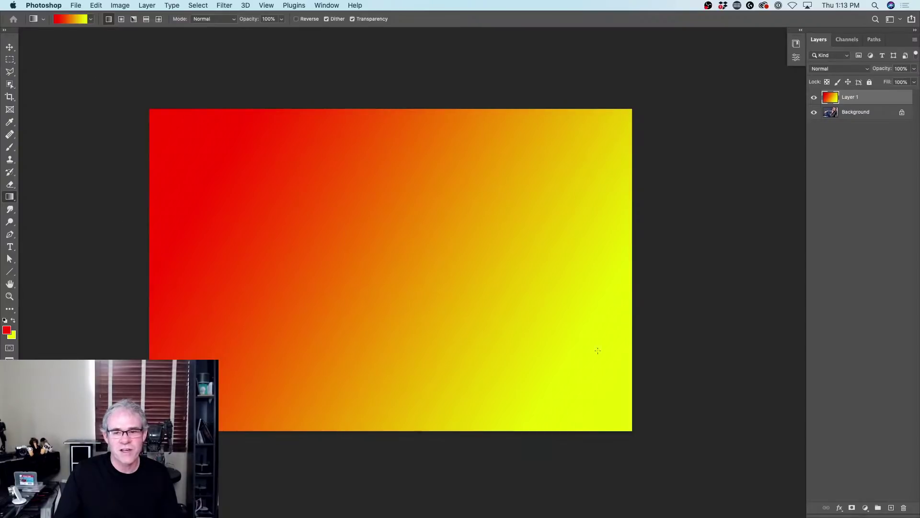
{"action": "left_click", "coordinate": [9, 47]}
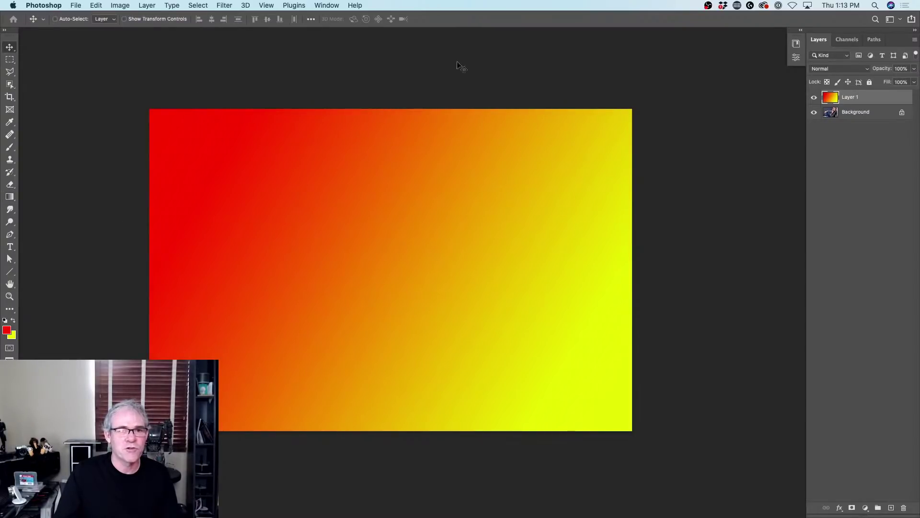
{"action": "right_click", "coordinate": [555, 61]}
{"action": "left_click", "coordinate": [573, 116]}
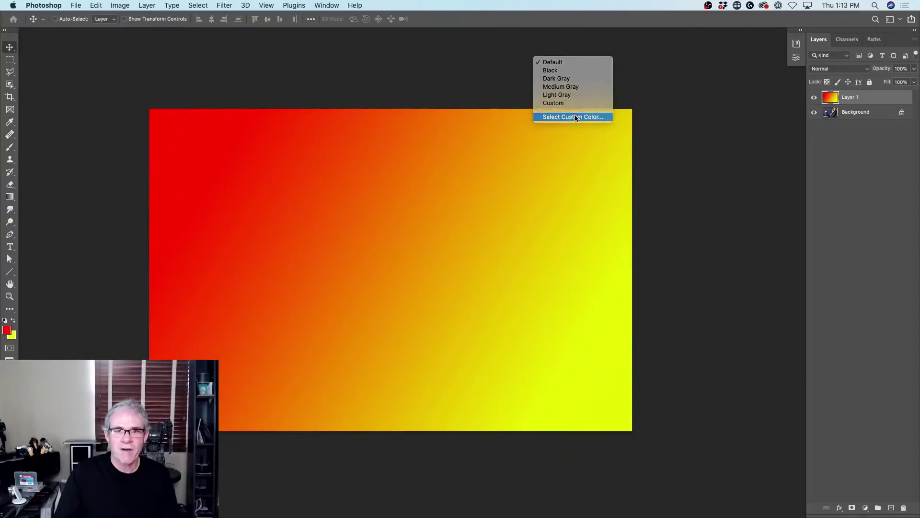
{"action": "left_click_drag", "start_coordinate": [666, 254], "coordinate": [711, 211]}
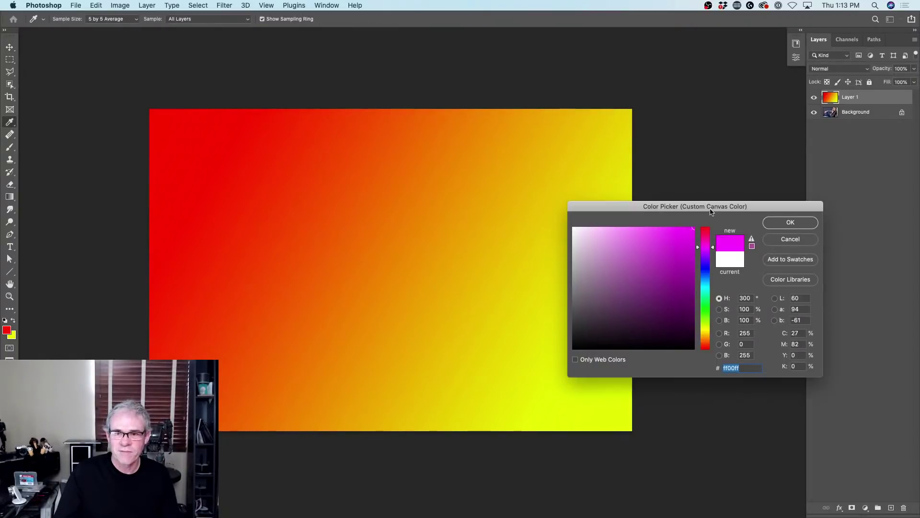
{"action": "left_click", "coordinate": [811, 221]}
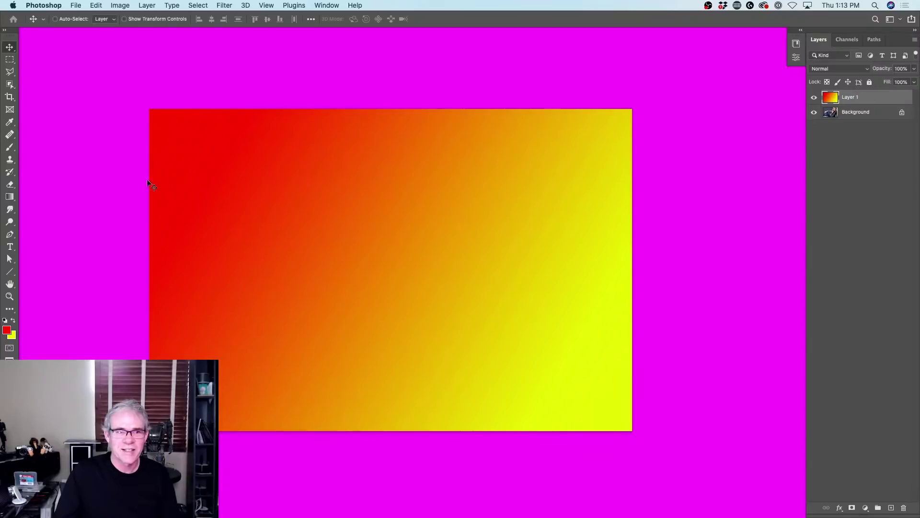
Set the custom canvas color around the gradient to pure blue (0000ff)
{"action": "right_click", "coordinate": [703, 48]}
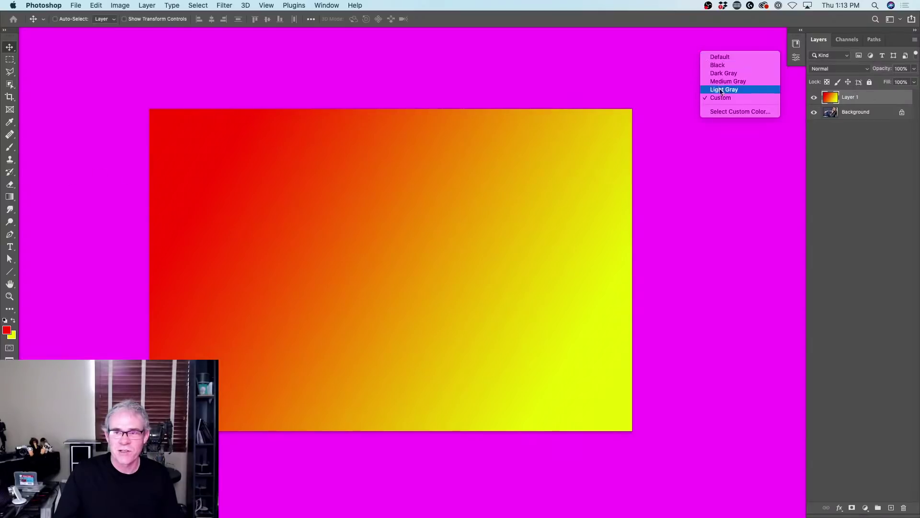
{"action": "left_click", "coordinate": [727, 111]}
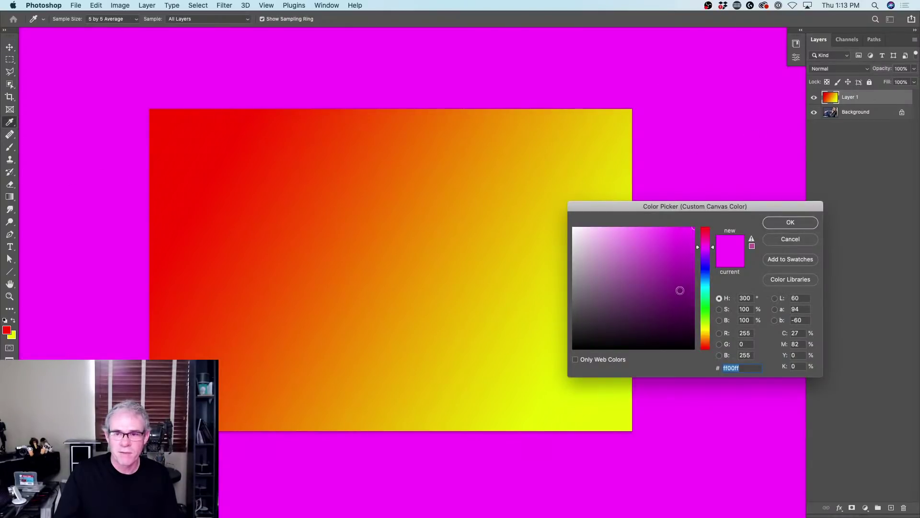
{"action": "left_click", "coordinate": [707, 270]}
{"action": "left_click_drag", "start_coordinate": [706, 270], "coordinate": [706, 268]}
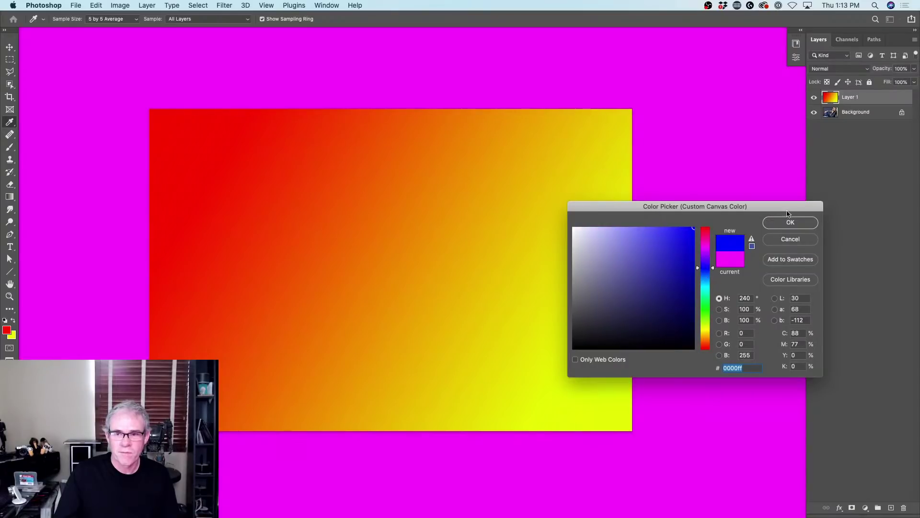
{"action": "left_click", "coordinate": [816, 219]}
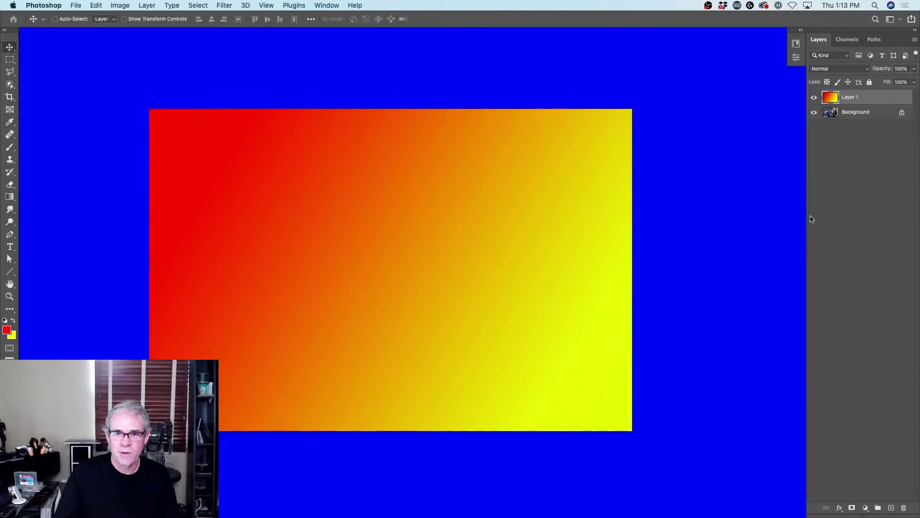
Set the custom canvas color around the gradient to red
{"action": "right_click", "coordinate": [677, 159]}
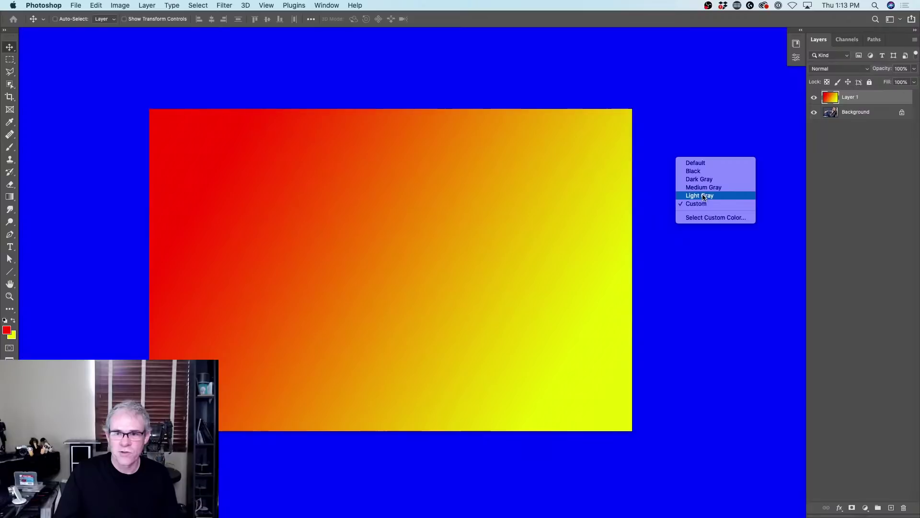
{"action": "left_click", "coordinate": [709, 217]}
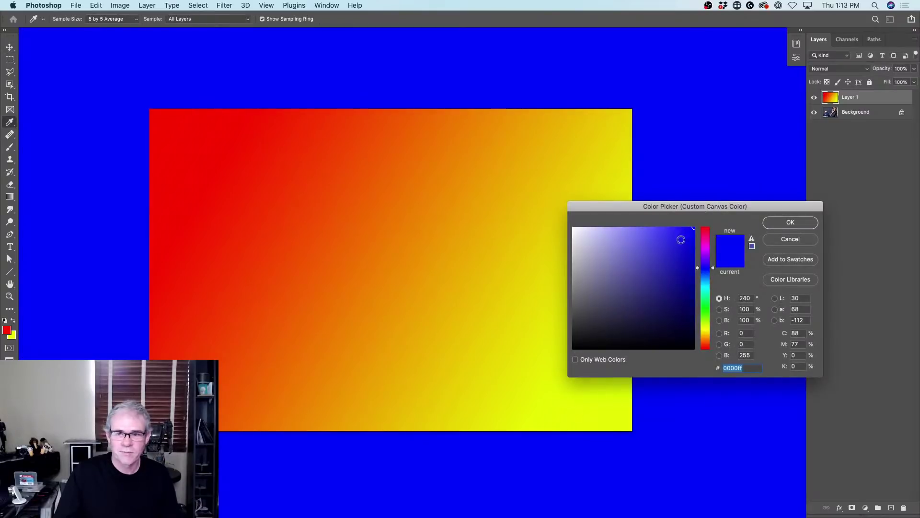
{"action": "left_click_drag", "start_coordinate": [709, 248], "coordinate": [710, 221]}
{"action": "left_click", "coordinate": [790, 222]}
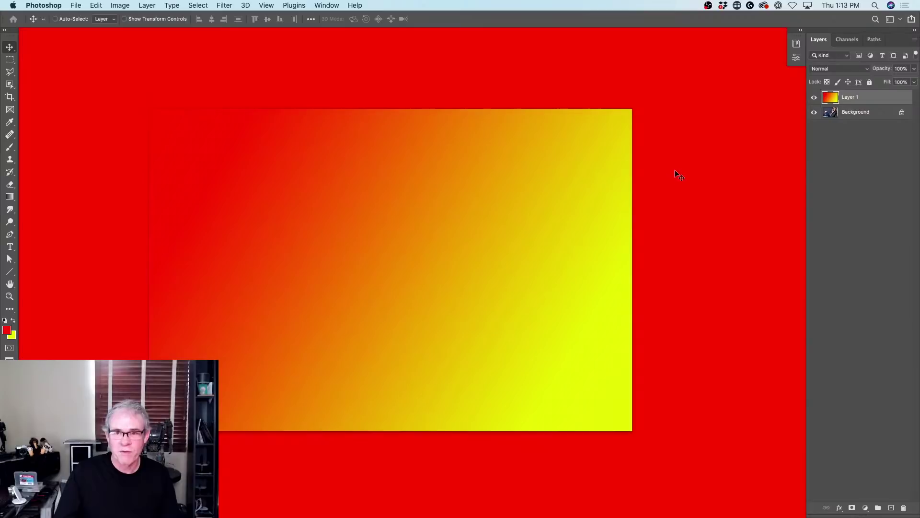
Set the custom canvas color around the gradient to yellow (fff000) and return to the Move tool
{"action": "right_click", "coordinate": [707, 111]}
{"action": "left_click", "coordinate": [737, 167]}
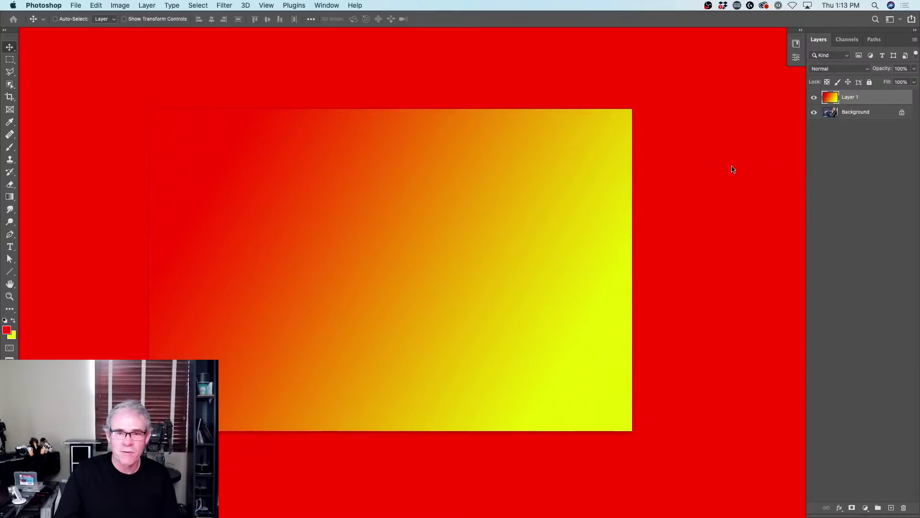
{"action": "left_click", "coordinate": [704, 330]}
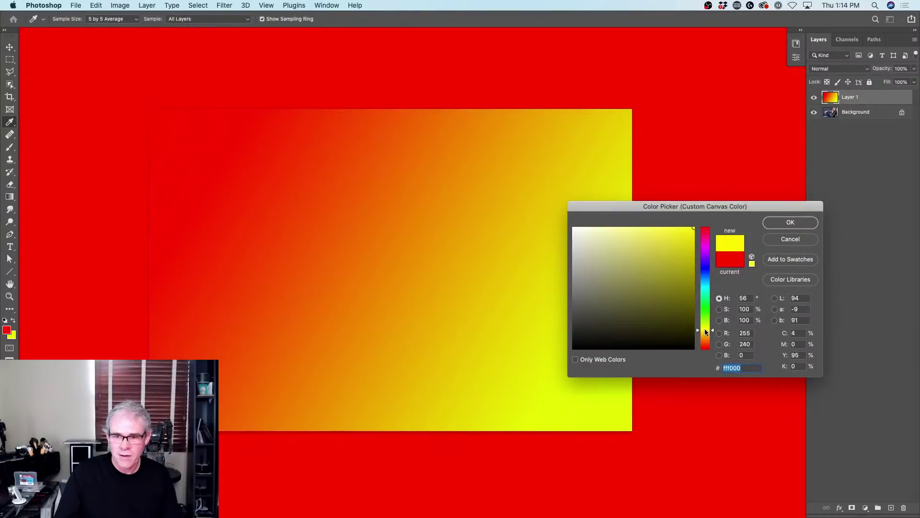
{"action": "left_click", "coordinate": [791, 223]}
{"action": "key", "text": "v"}
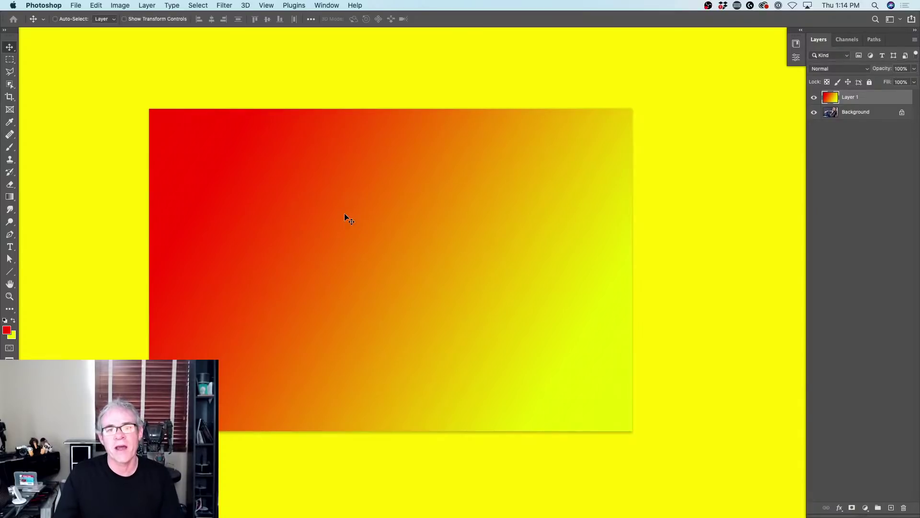
Restore the Default canvas color and show the gradient in full-screen mode, fitted to the screen
{"action": "right_click", "coordinate": [487, 82]}
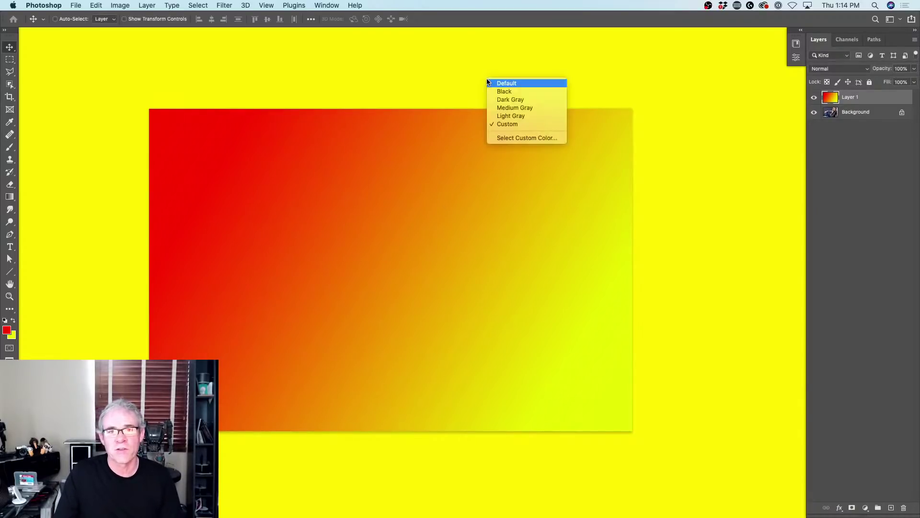
{"action": "left_click", "coordinate": [501, 83]}
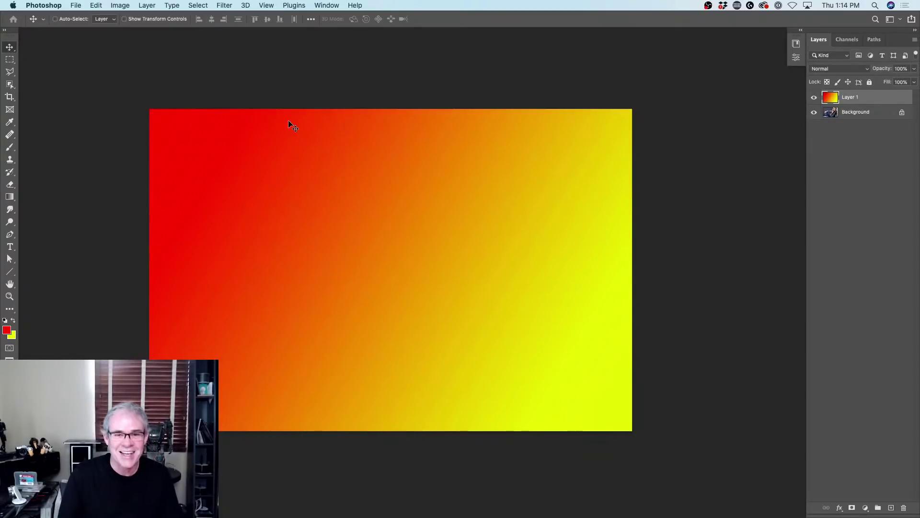
{"action": "key", "text": "f"}
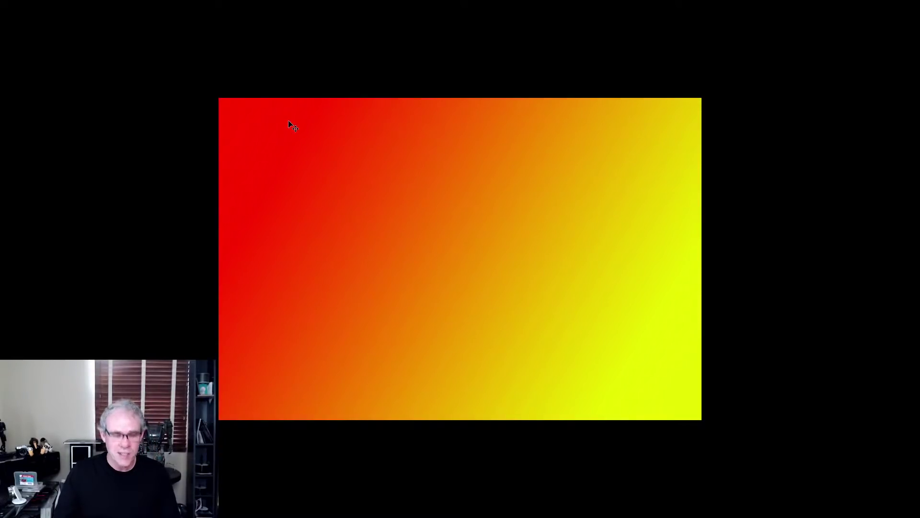
{"action": "key", "text": "ctrl+a"}
{"action": "key", "text": "ctrl+0"}
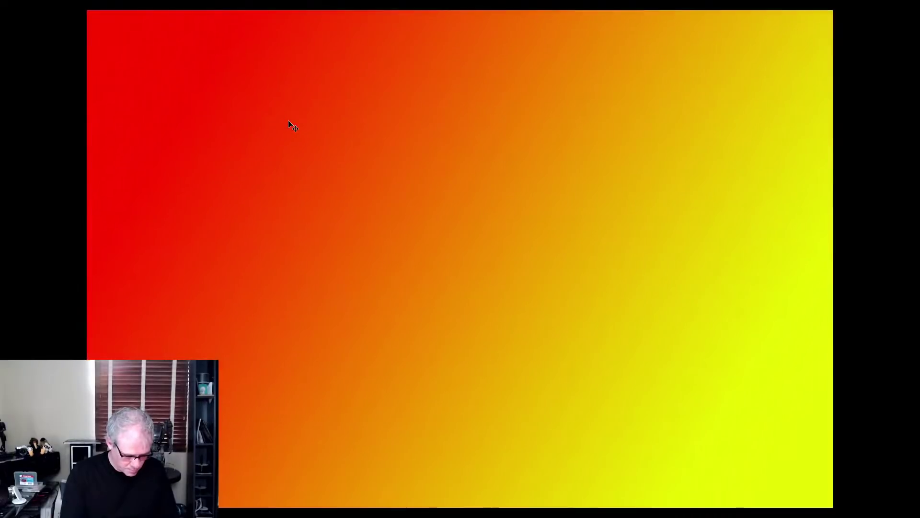
Return to the standard screen mode and hide the gradient layer, Layer 1
{"action": "key", "text": "f"}
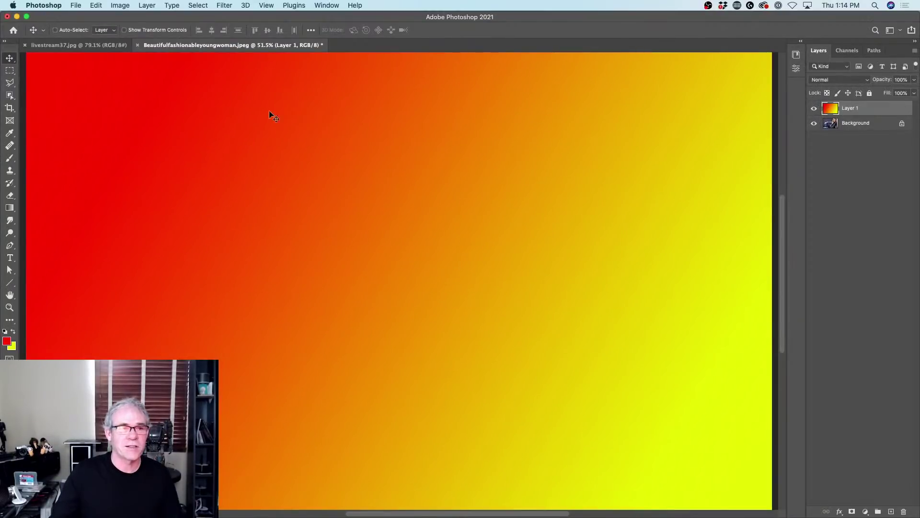
{"action": "left_click", "coordinate": [814, 108]}
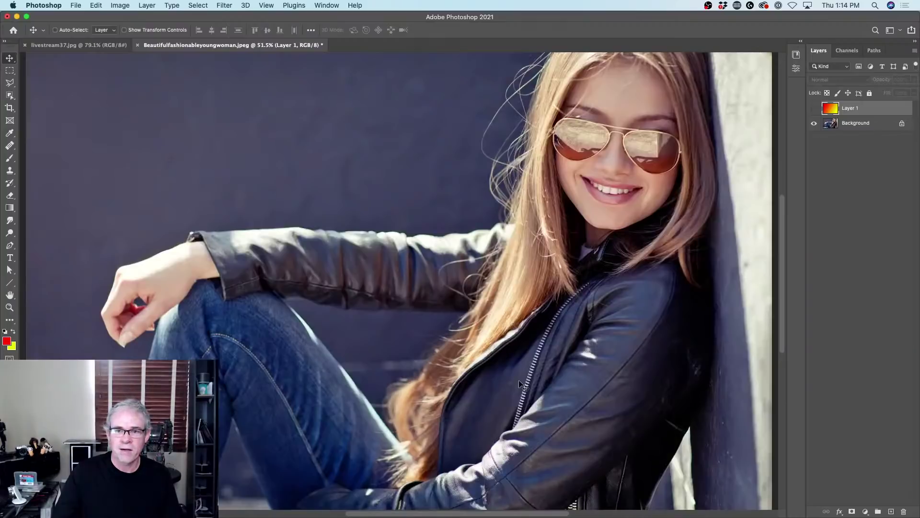
Cycle the photo through the screen modes, ending in full screen with the menu bar
{"action": "key", "text": "f"}
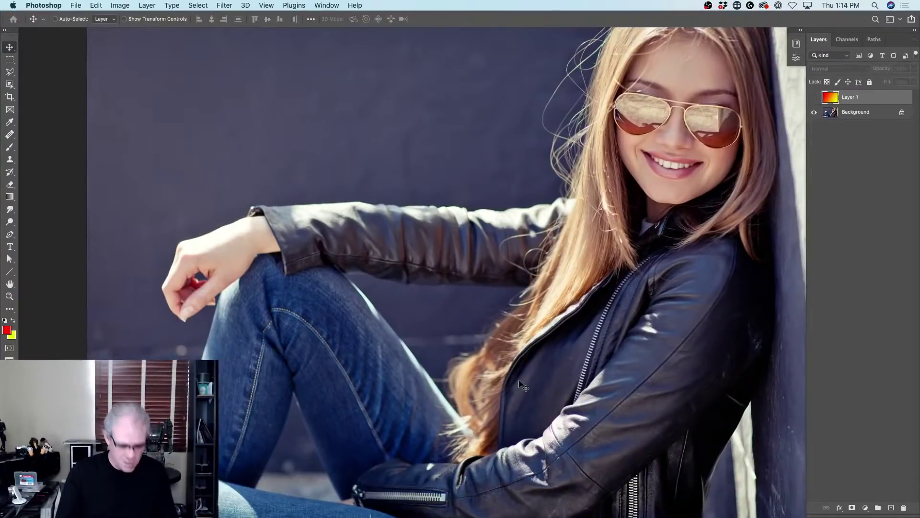
{"action": "key", "text": "f"}
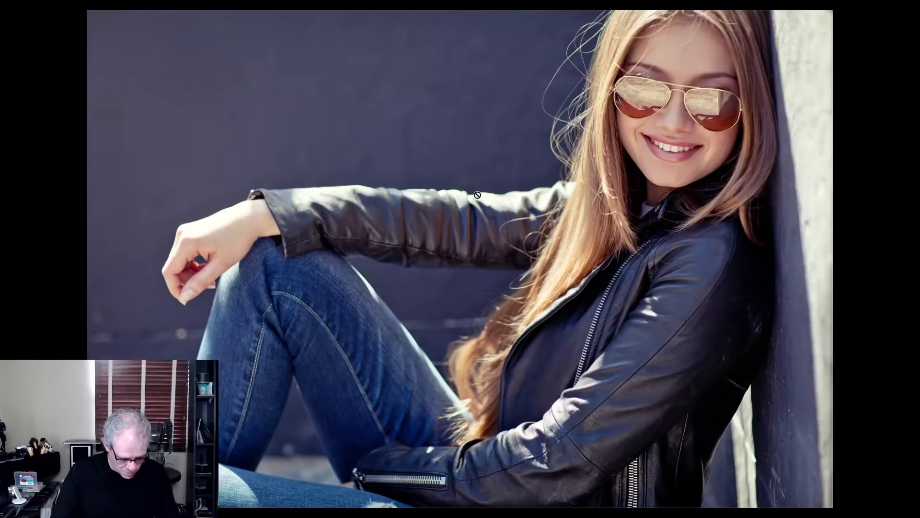
{"action": "key", "text": "f"}
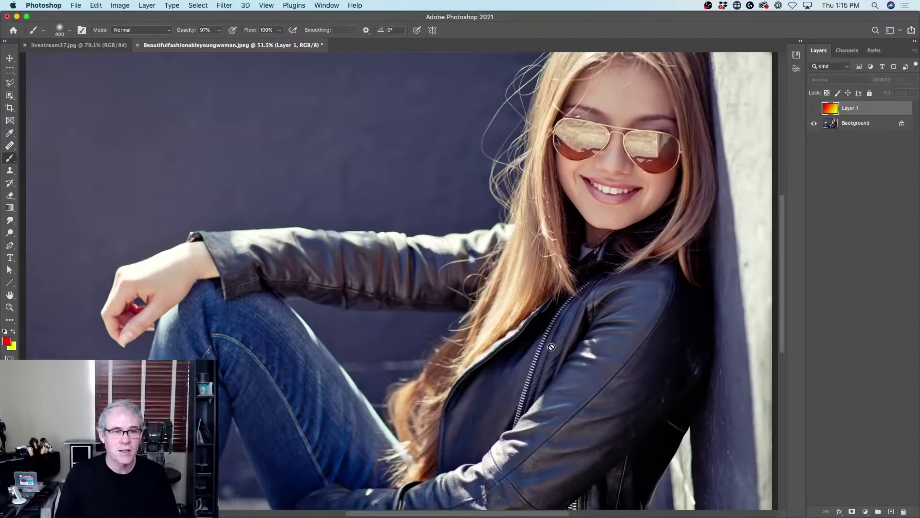
{"action": "key", "text": "f"}
{"action": "key", "text": "f"}
{"action": "key", "text": "f"}
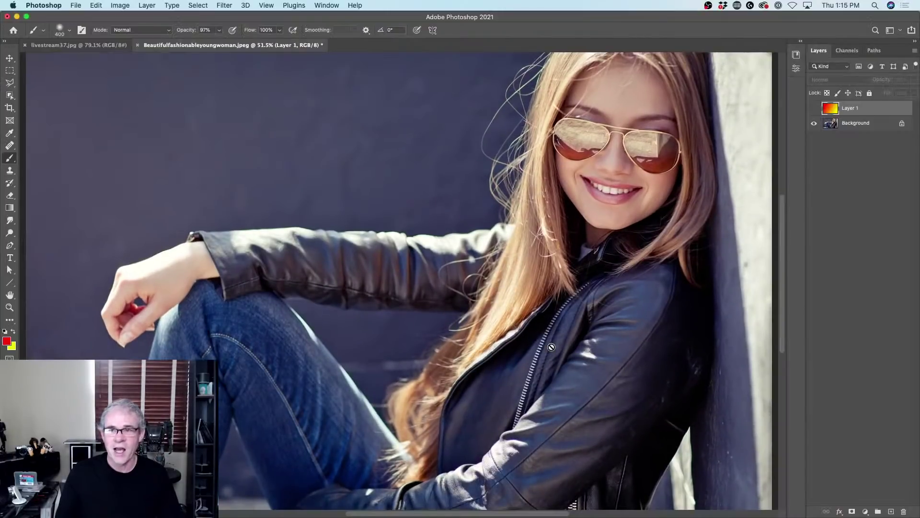
{"action": "key", "text": "f"}
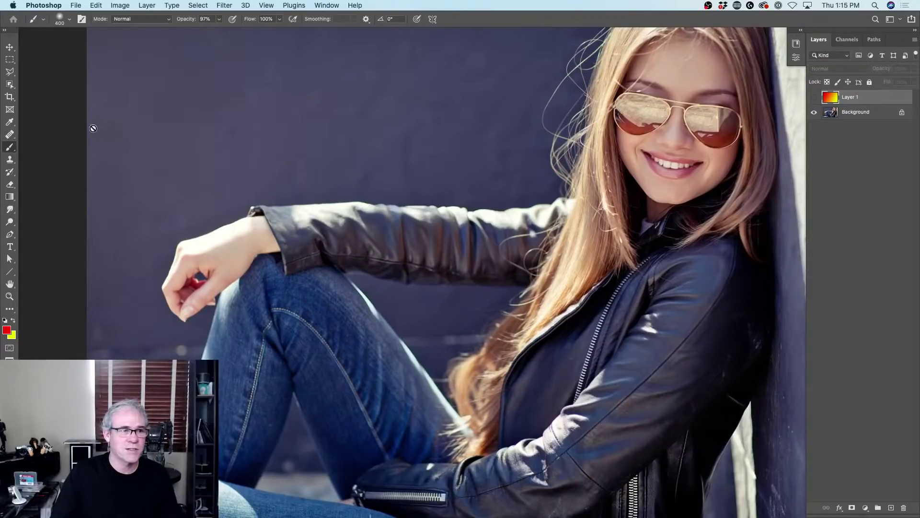
Add an empty layer directly above the Background and reduce the brush size to 125
{"action": "left_click", "coordinate": [843, 117]}
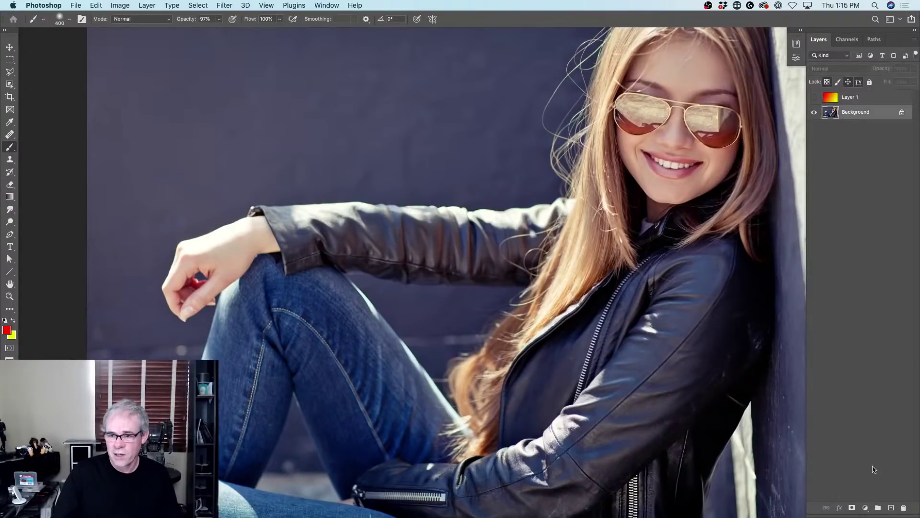
{"action": "left_click", "coordinate": [891, 509]}
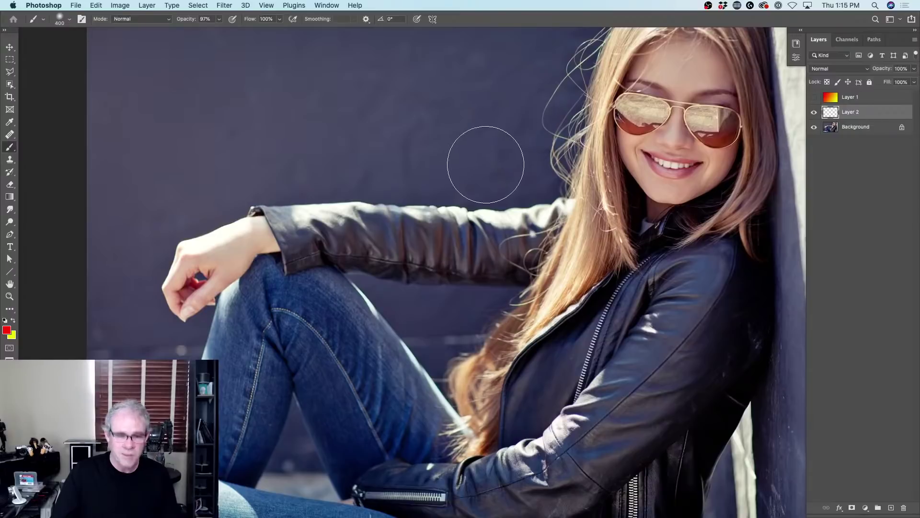
{"action": "key", "text": "bracketleft"}
{"action": "key", "text": "bracketleft"}
{"action": "key", "text": "bracketleft"}
{"action": "key", "text": "bracketleft"}
{"action": "key", "text": "bracketleft"}
{"action": "key", "text": "bracketleft"}
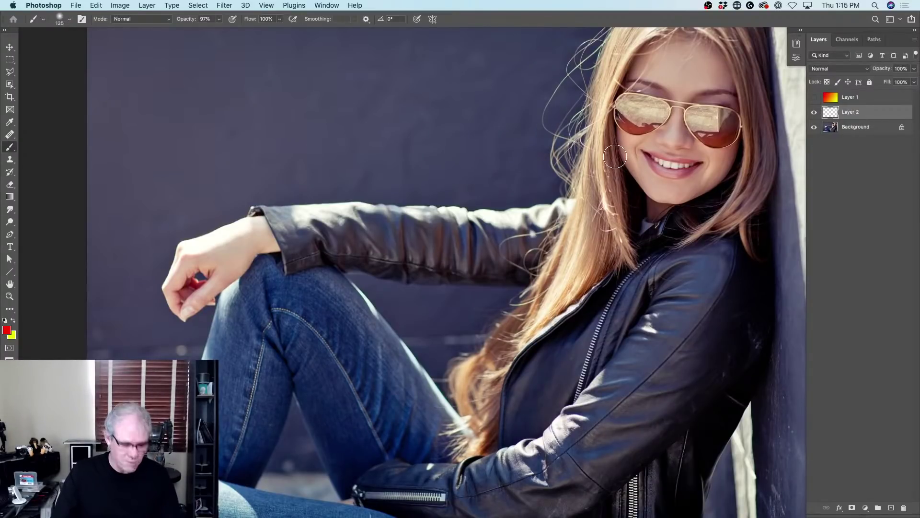
Hide all panels and try a soft red brush stroke on the jacket sleeve beside the hair
{"action": "key", "text": "Tab"}
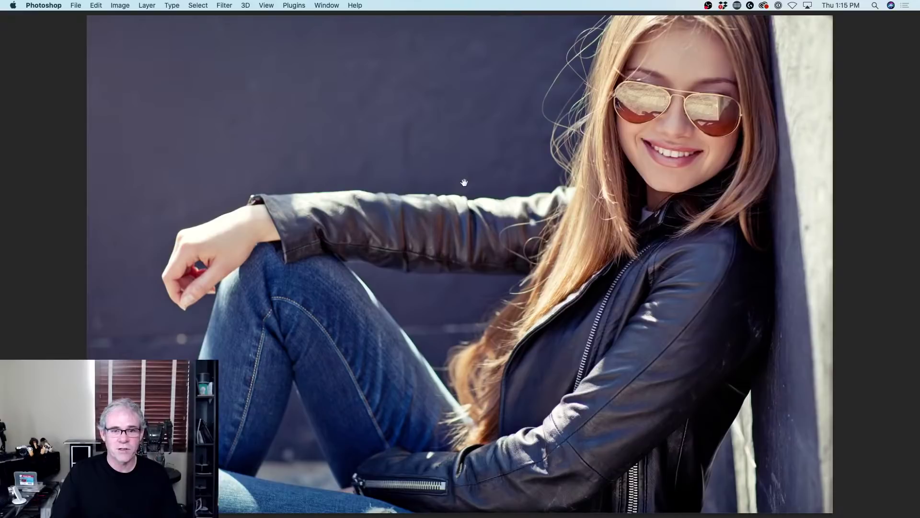
{"action": "left_click_drag", "start_coordinate": [464, 182], "coordinate": [411, 226]}
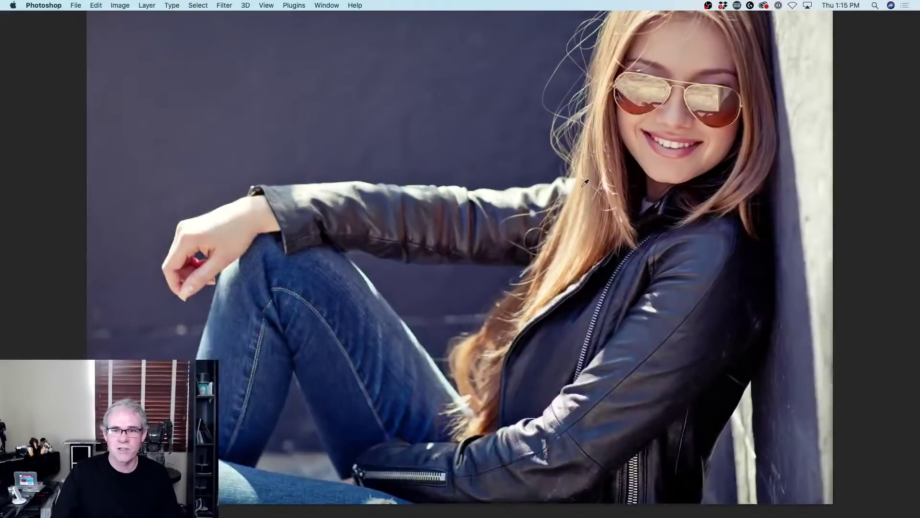
{"action": "left_click_drag", "start_coordinate": [586, 183], "coordinate": [585, 181]}
{"action": "left_click", "coordinate": [266, 206]}
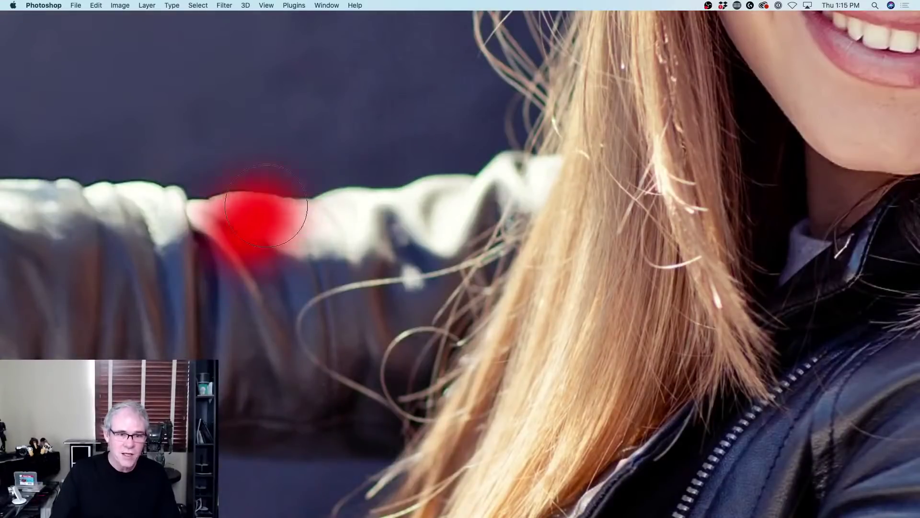
{"action": "mouse_move", "coordinate": [266, 206]}
{"action": "left_mouse_down"}
{"action": "mouse_move", "coordinate": [430, 171]}
{"action": "mouse_move", "coordinate": [631, 159]}
{"action": "mouse_move", "coordinate": [548, 196]}
{"action": "left_mouse_up"}
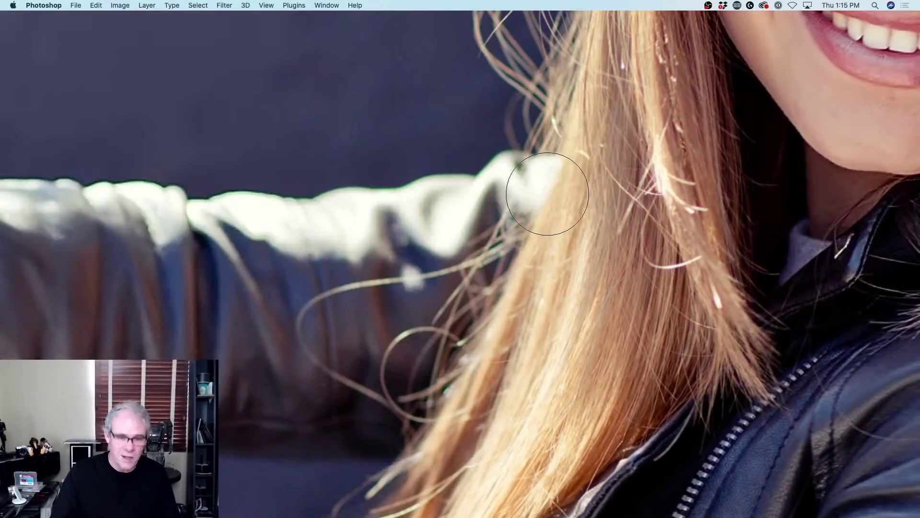
Switch to full-screen mode without the menu bar and bring back all the panels
{"action": "key", "text": "f"}
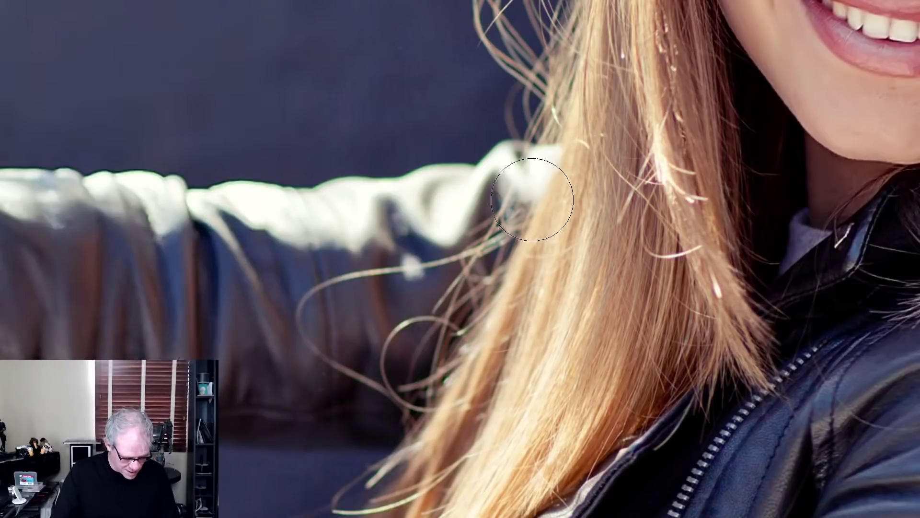
{"action": "key", "text": "Tab"}
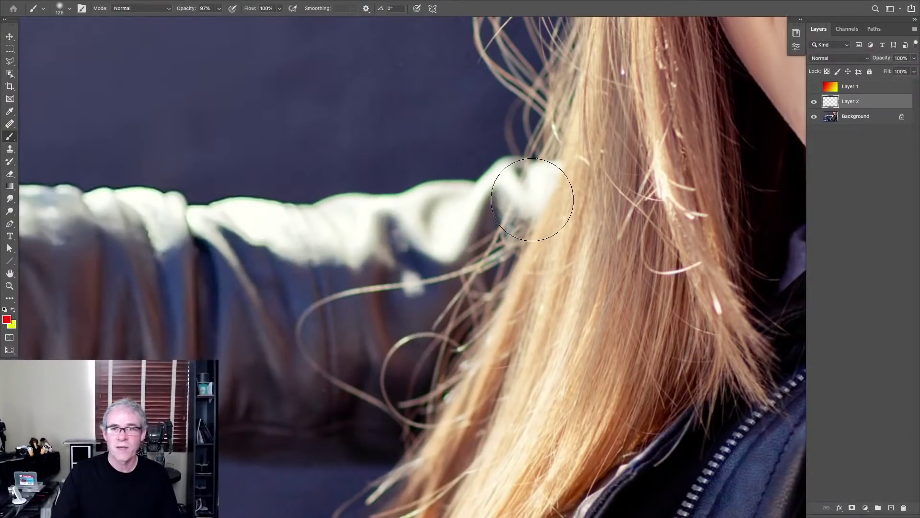
{"action": "key", "text": "Tab"}
{"action": "key", "text": "Tab"}
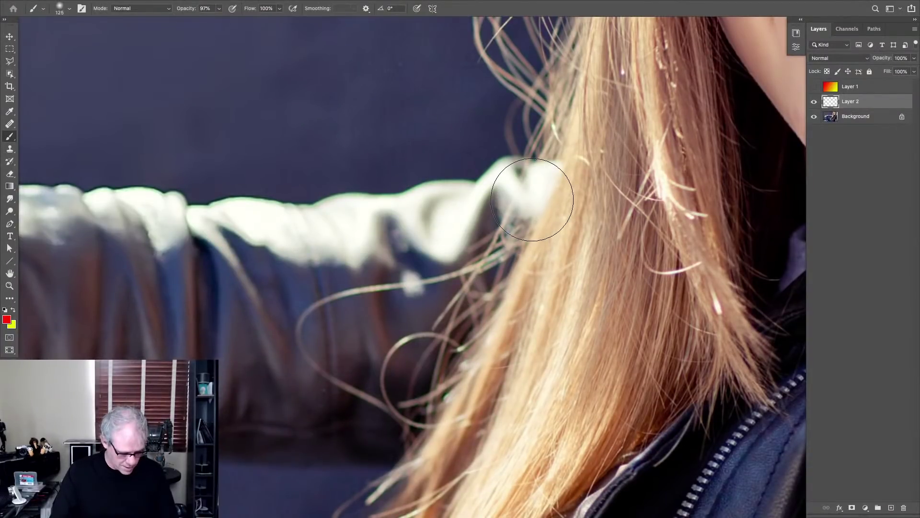
Repeatedly hide and restore only the side panels while keeping the toolbar and options bar displayed
{"action": "key", "text": "shift+Tab"}
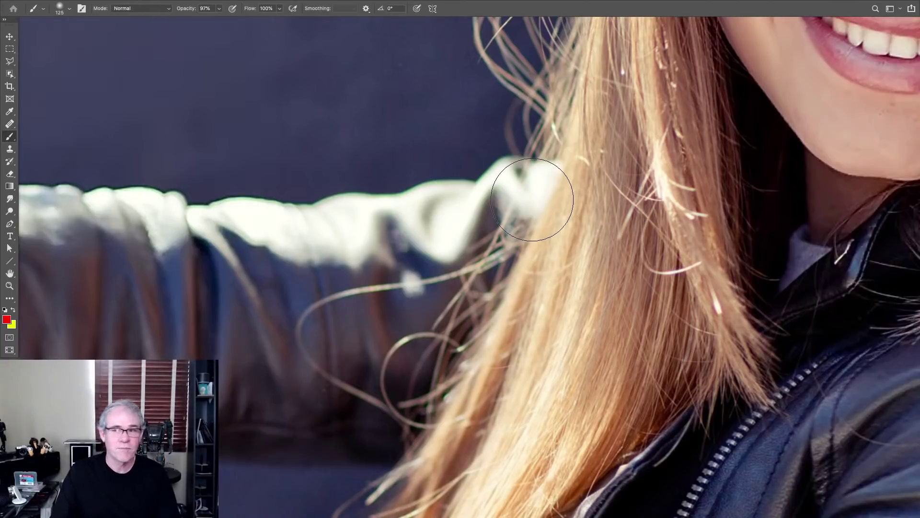
{"action": "key", "text": "shift+Tab"}
{"action": "key", "text": "shift+Tab"}
{"action": "key", "text": "shift+Tab"}
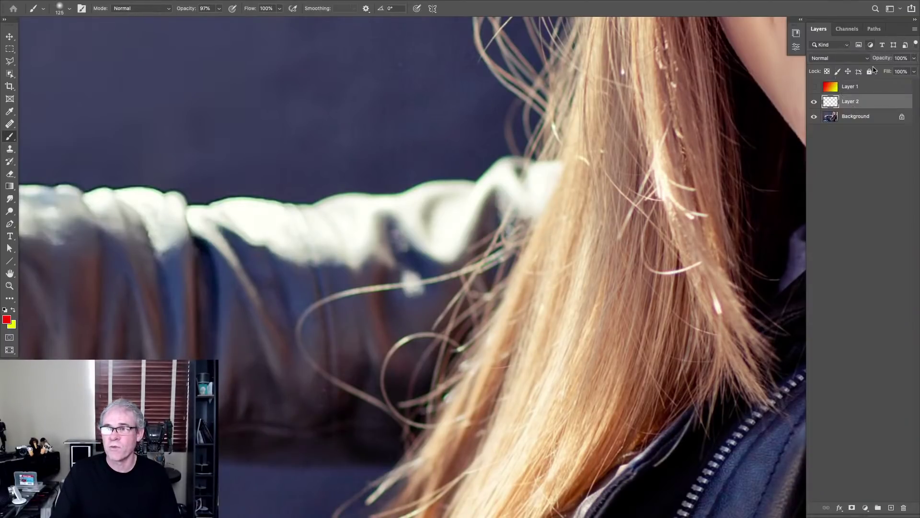
{"action": "key", "text": "shift+Tab"}
{"action": "key", "text": "shift+Tab"}
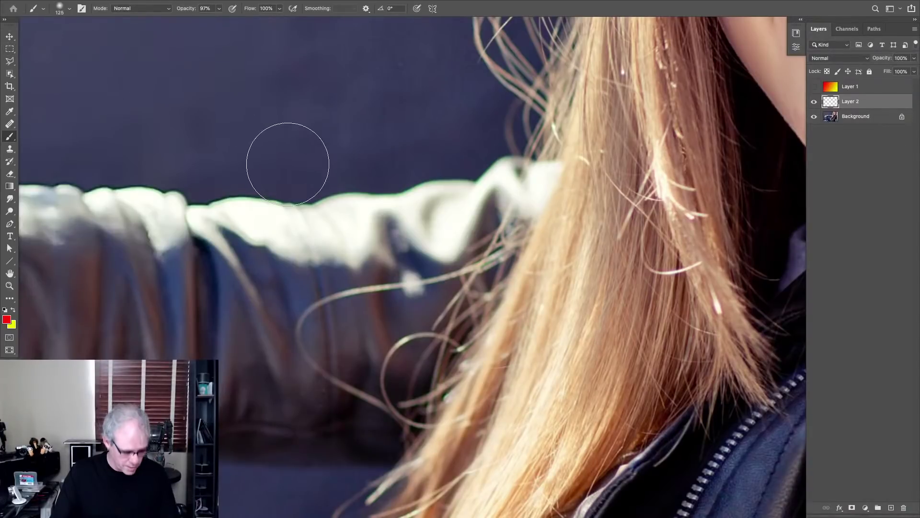
Expand the toolbar to two columns, undock it and place it floating beside the Layers panel
{"action": "left_click", "coordinate": [5, 20]}
{"action": "left_click_drag", "start_coordinate": [19, 21], "coordinate": [171, 103]}
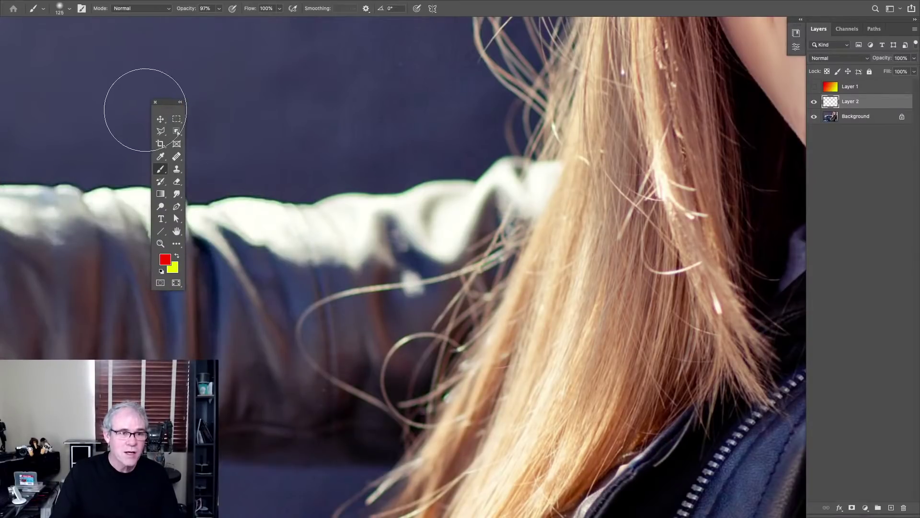
{"action": "mouse_move", "coordinate": [168, 102]}
{"action": "left_mouse_down"}
{"action": "mouse_move", "coordinate": [707, 14]}
{"action": "mouse_move", "coordinate": [736, 64]}
{"action": "left_mouse_up"}
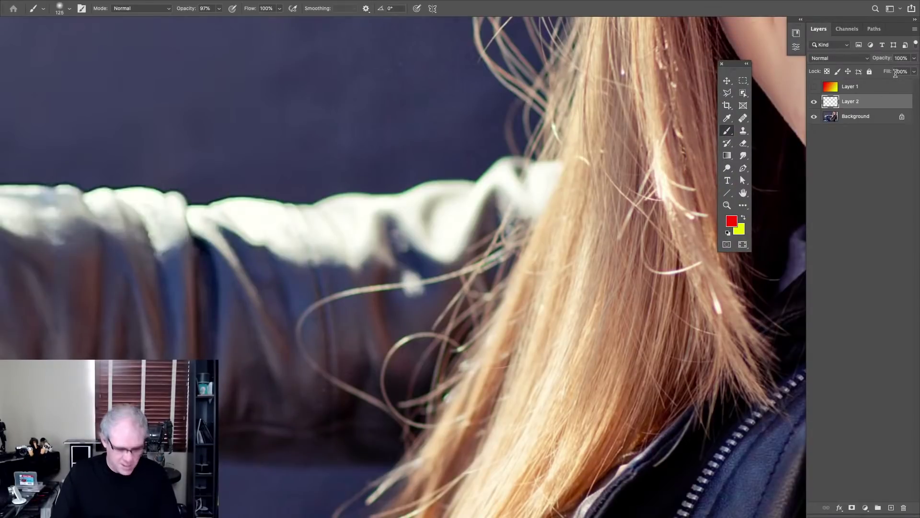
Hide and restore the side panels around the floating toolbar, and toggle all panels off and on
{"action": "key", "text": "shift+Tab"}
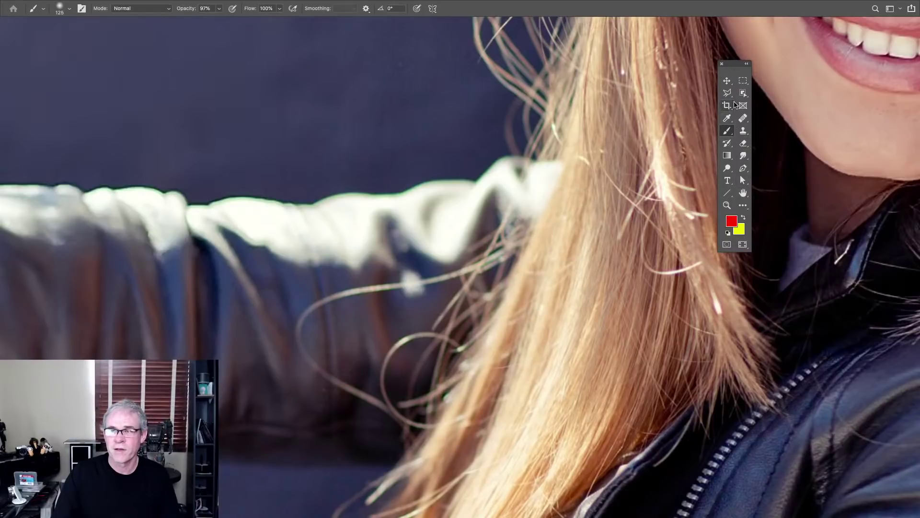
{"action": "key", "text": "shift+Tab"}
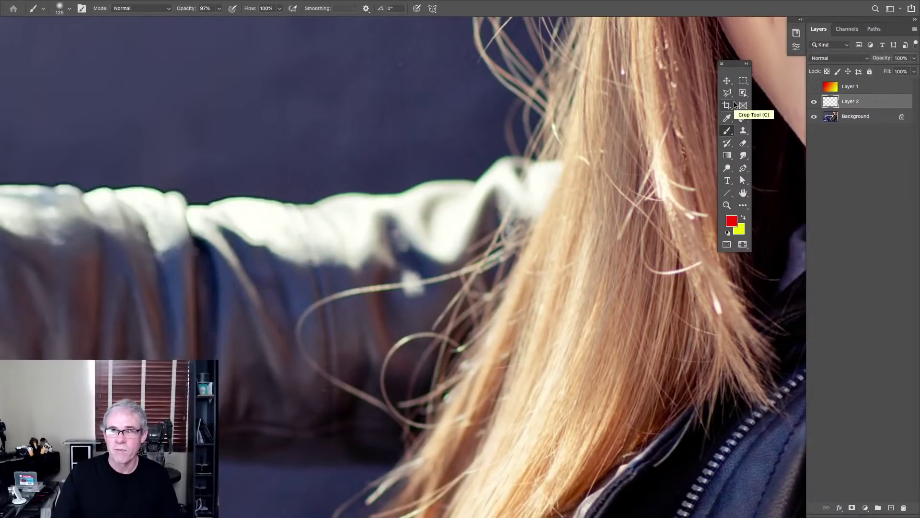
{"action": "key", "text": "Tab"}
{"action": "key", "text": "Tab"}
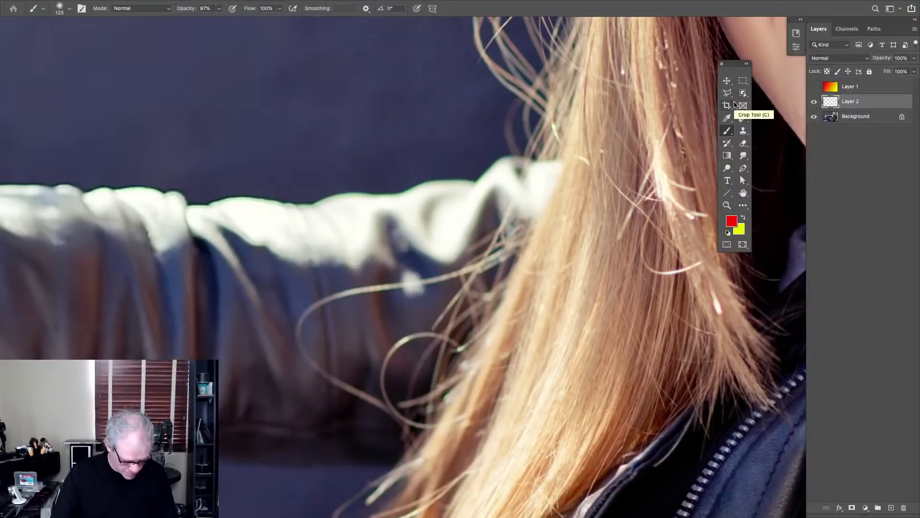
Cycle through the full-screen modes back to the standard screen mode and fit the portrait in the window
{"action": "key", "text": "f"}
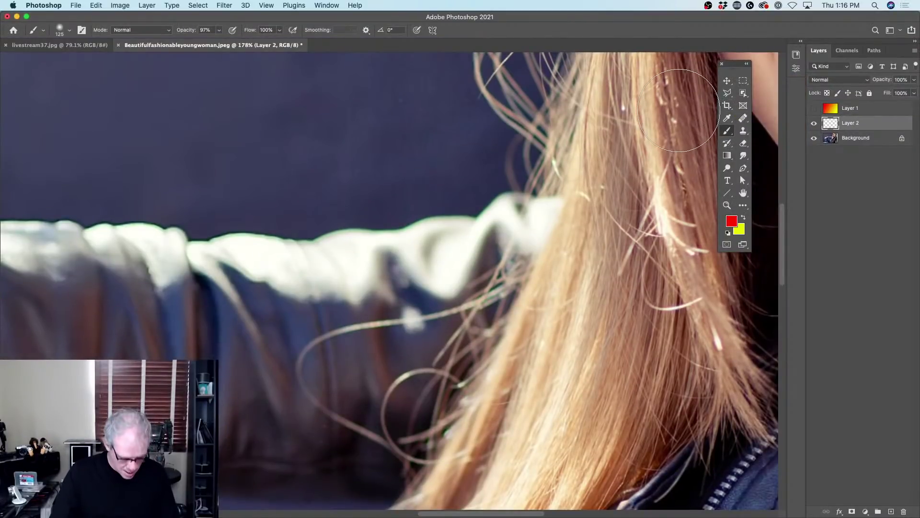
{"action": "key", "text": "f"}
{"action": "key", "text": "f"}
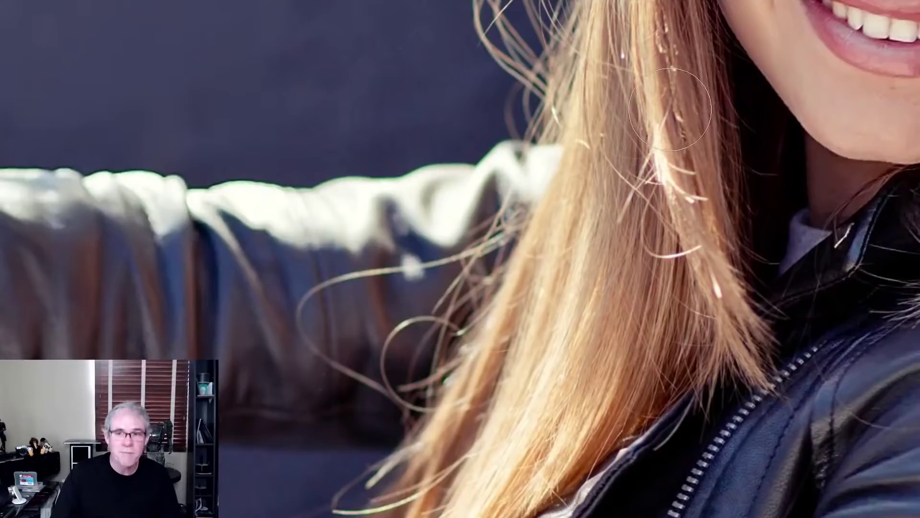
{"action": "key", "text": "f"}
{"action": "key", "text": "super+0"}
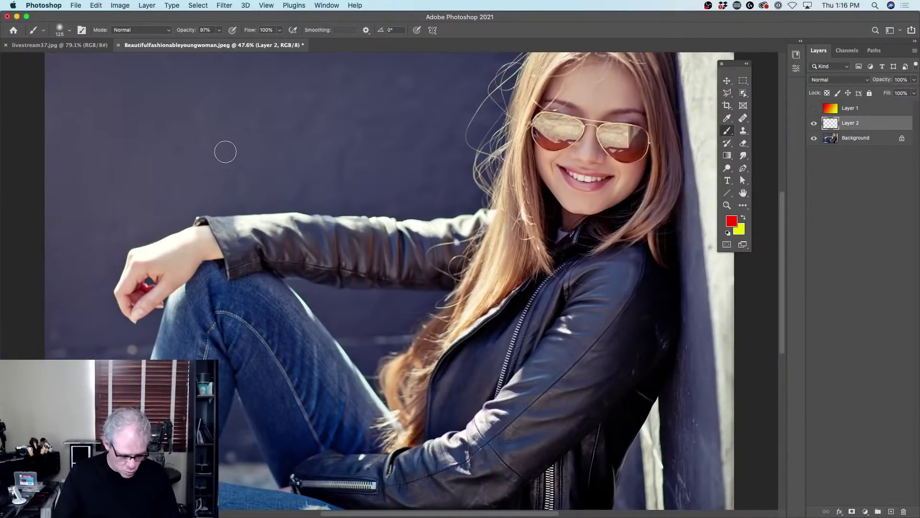
Show the rulers around the portrait and set their units to inches
{"action": "key", "text": "super+r"}
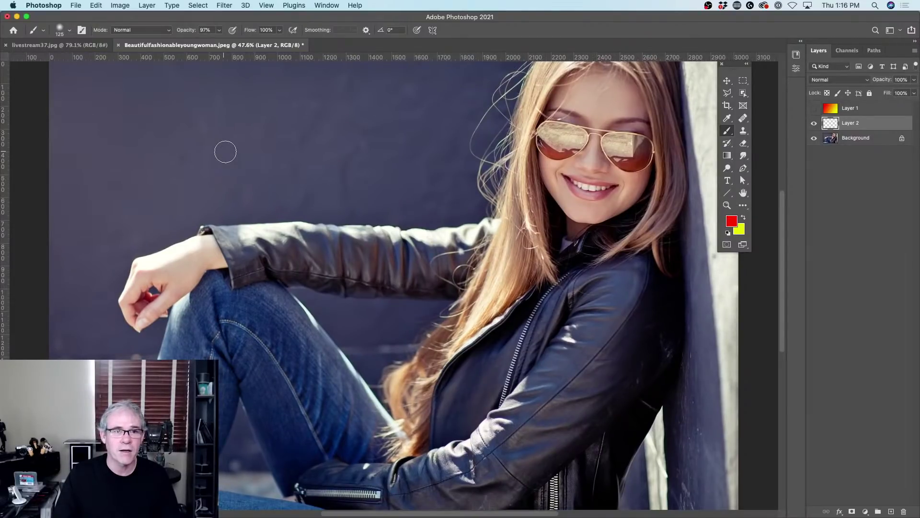
{"action": "left_click", "coordinate": [727, 80]}
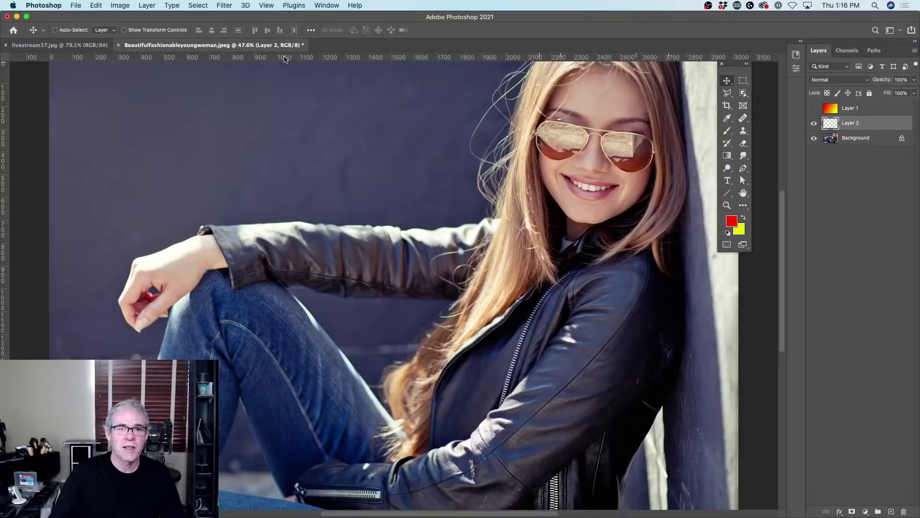
{"action": "right_click", "coordinate": [291, 59]}
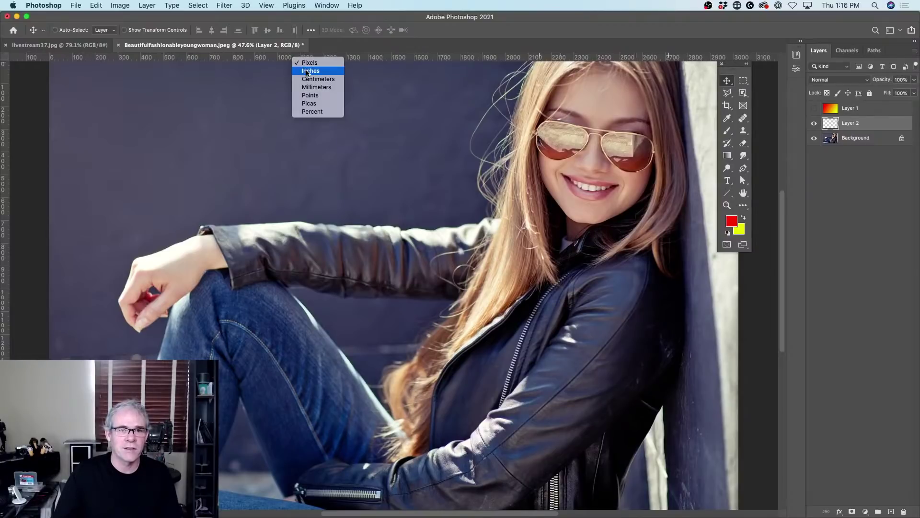
{"action": "left_click", "coordinate": [311, 70]}
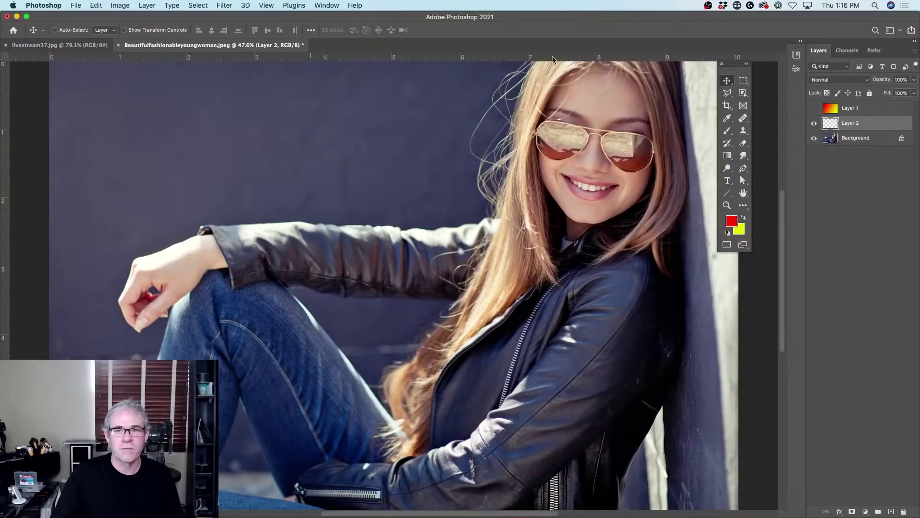
Switch the ruler units to pixels and then to centimeters
{"action": "right_click", "coordinate": [593, 61]}
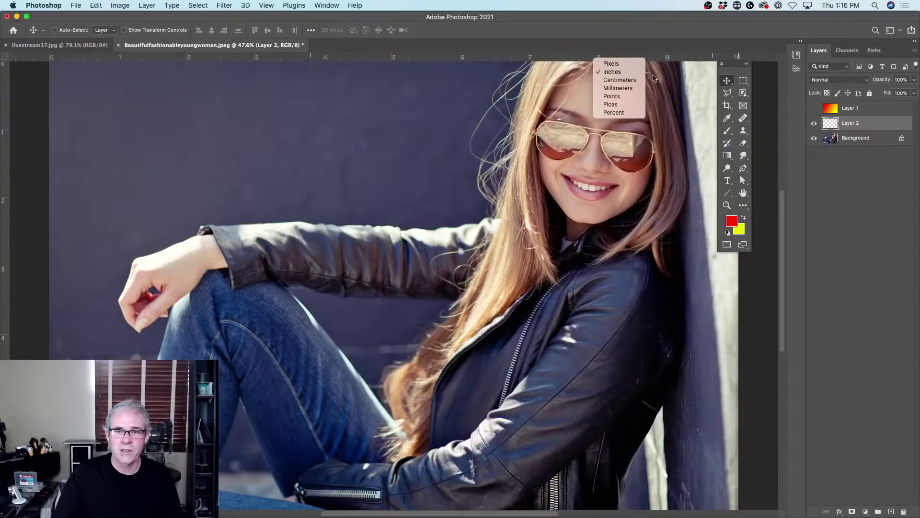
{"action": "left_click", "coordinate": [621, 64]}
{"action": "right_click", "coordinate": [563, 56]}
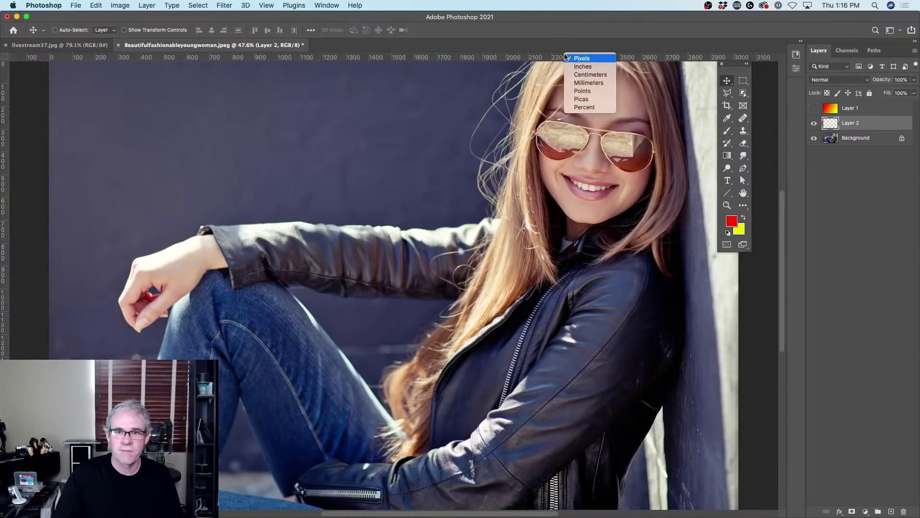
{"action": "left_click", "coordinate": [594, 76]}
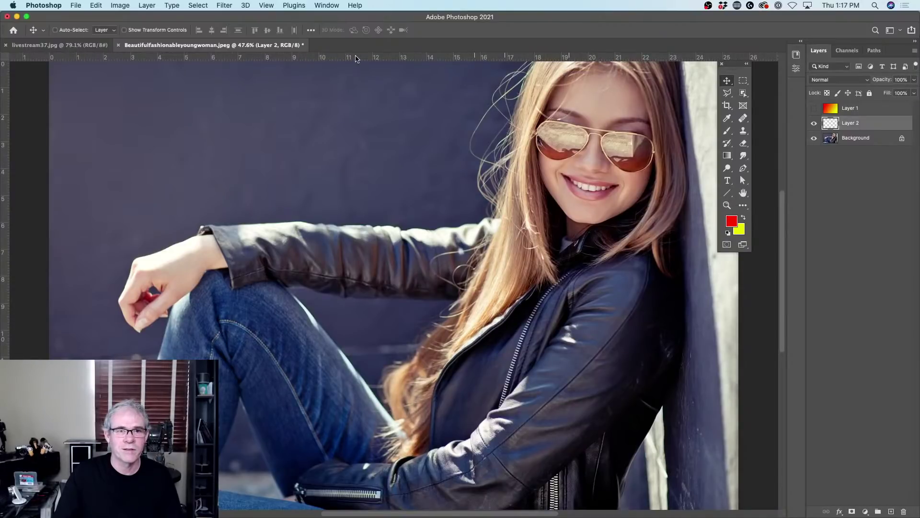
Change the ruler units to inches and then back to pixels
{"action": "right_click", "coordinate": [357, 57]}
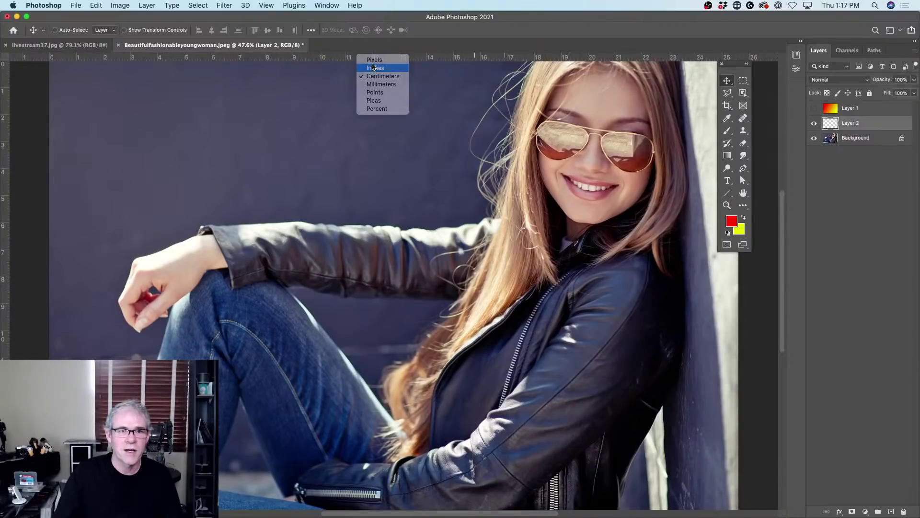
{"action": "left_click", "coordinate": [373, 68]}
{"action": "right_click", "coordinate": [379, 57]}
{"action": "left_click", "coordinate": [393, 60]}
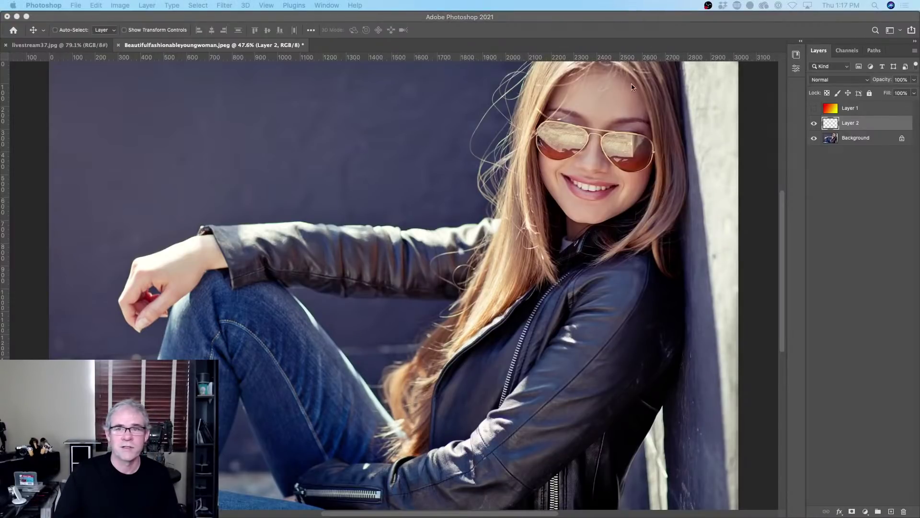
{"action": "scroll", "coordinate": [482, 199], "scroll_direction": "down", "scroll_amount": 2}
{"action": "scroll", "coordinate": [485, 190], "scroll_direction": "up", "scroll_amount": 1}
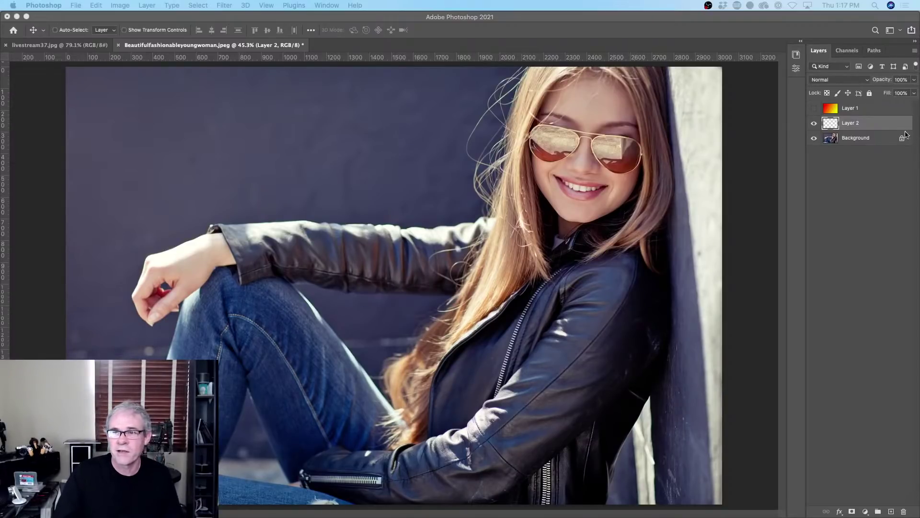
Open the Libraries panel, browse the stock images in the TUTS library, and collapse the panel again
{"action": "left_click", "coordinate": [797, 55]}
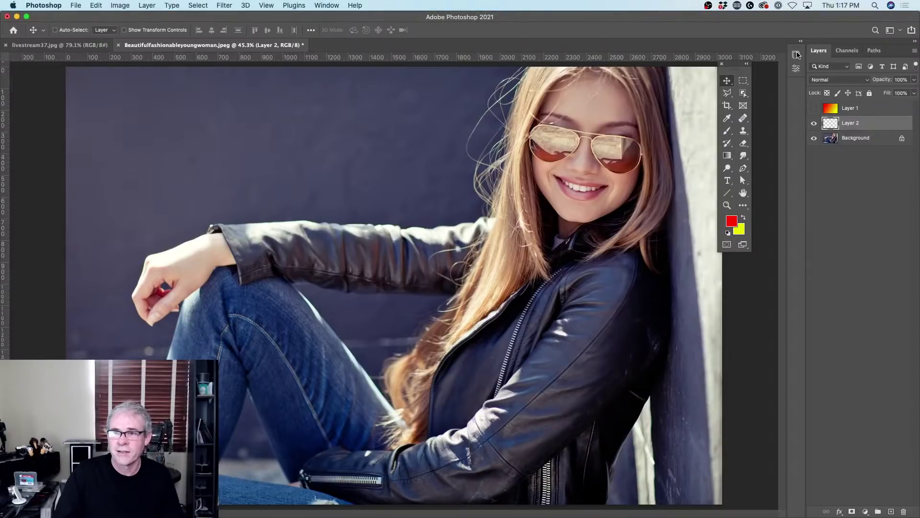
{"action": "left_click", "coordinate": [797, 56]}
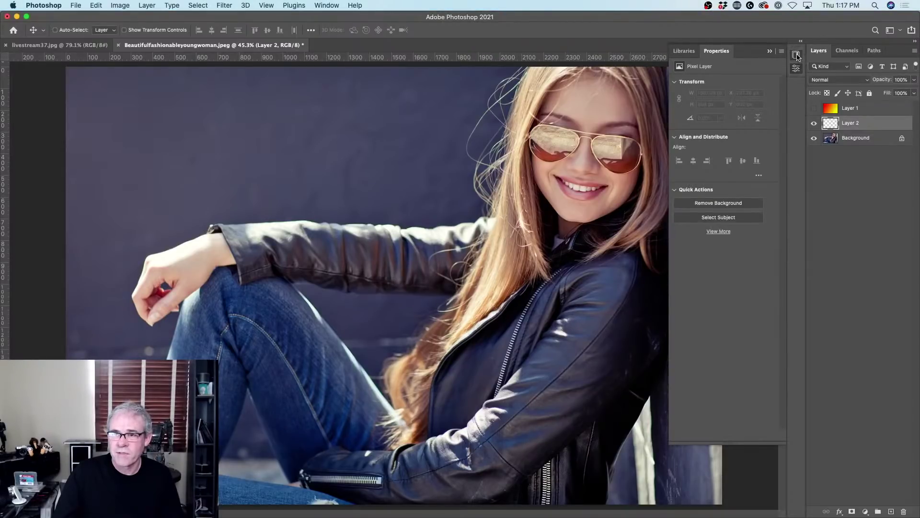
{"action": "left_click", "coordinate": [797, 55]}
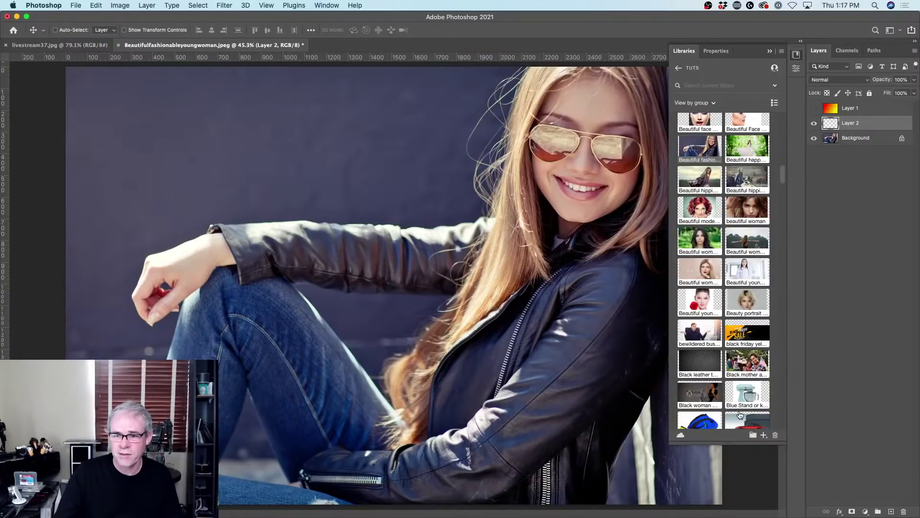
{"action": "scroll", "coordinate": [740, 415], "scroll_direction": "down", "scroll_amount": 5}
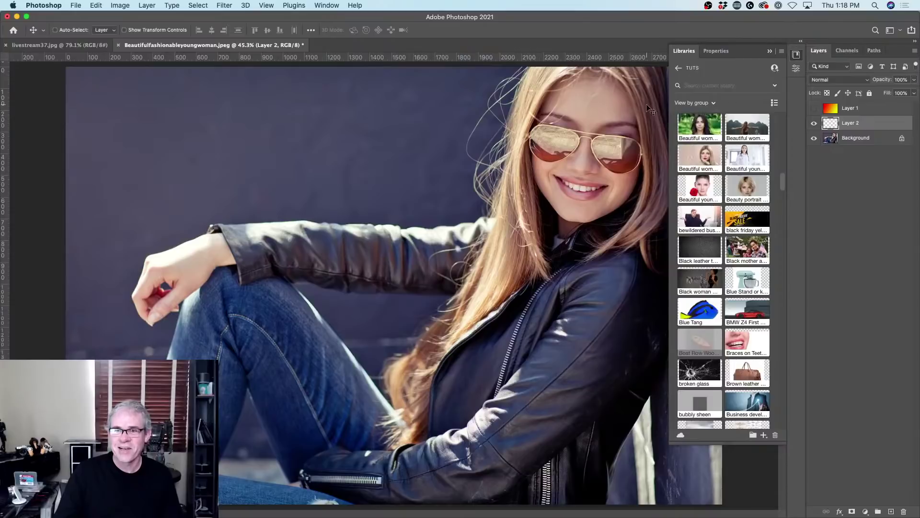
{"action": "left_click_drag", "start_coordinate": [783, 181], "coordinate": [780, 219]}
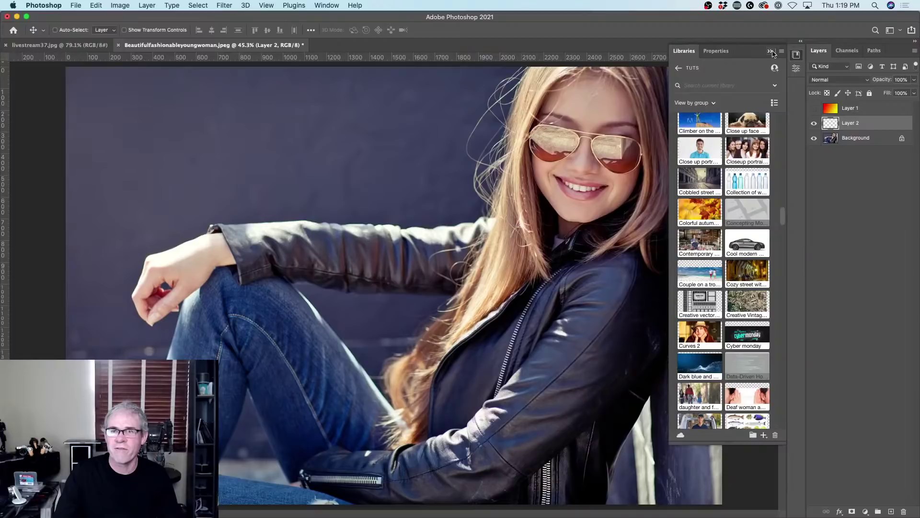
{"action": "left_click", "coordinate": [771, 51]}
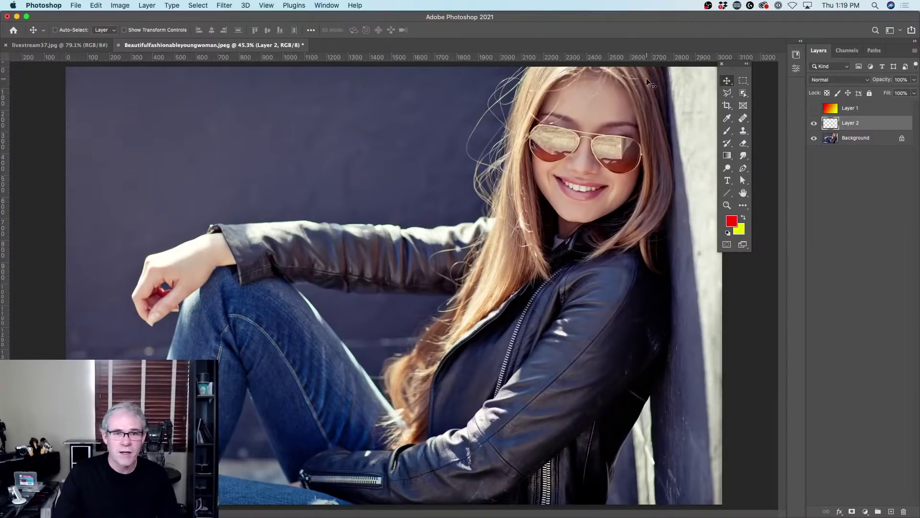
Reset the current custom workspace to its saved layout and hide the rulers
{"action": "left_click", "coordinate": [902, 32]}
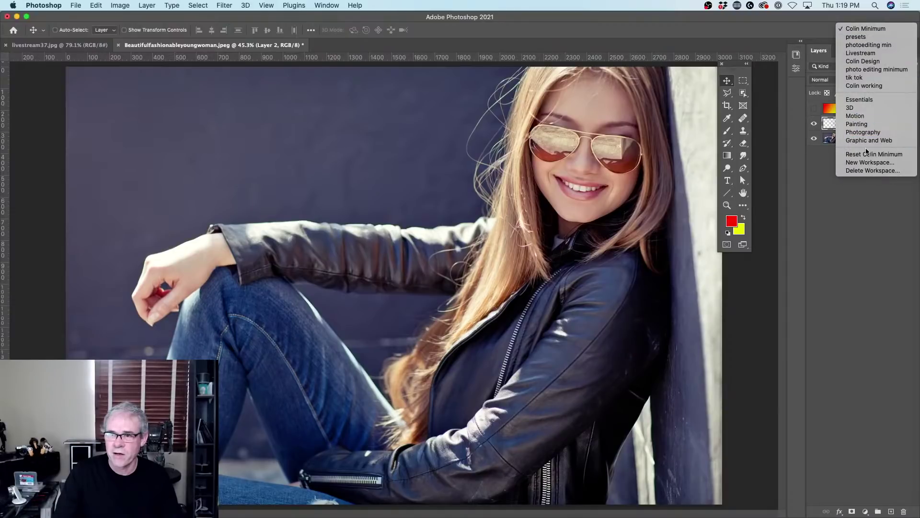
{"action": "left_click", "coordinate": [867, 154]}
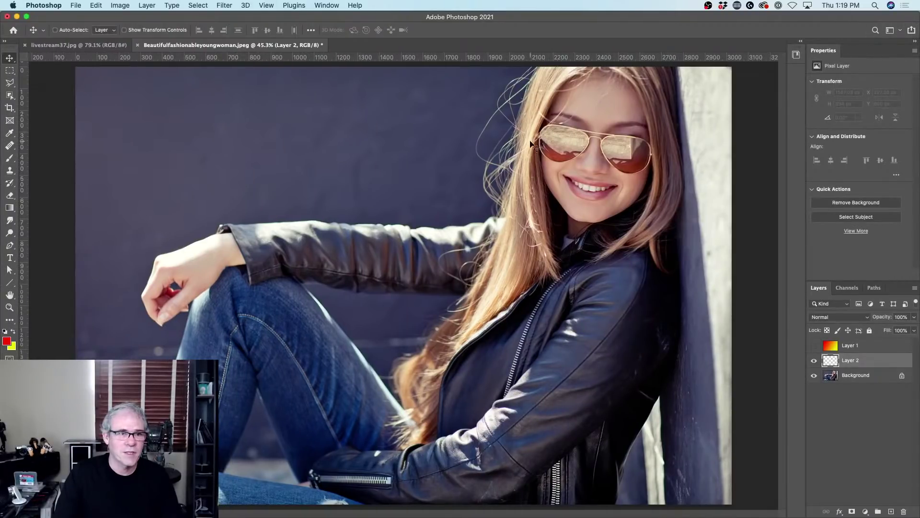
{"action": "key", "text": "super+r"}
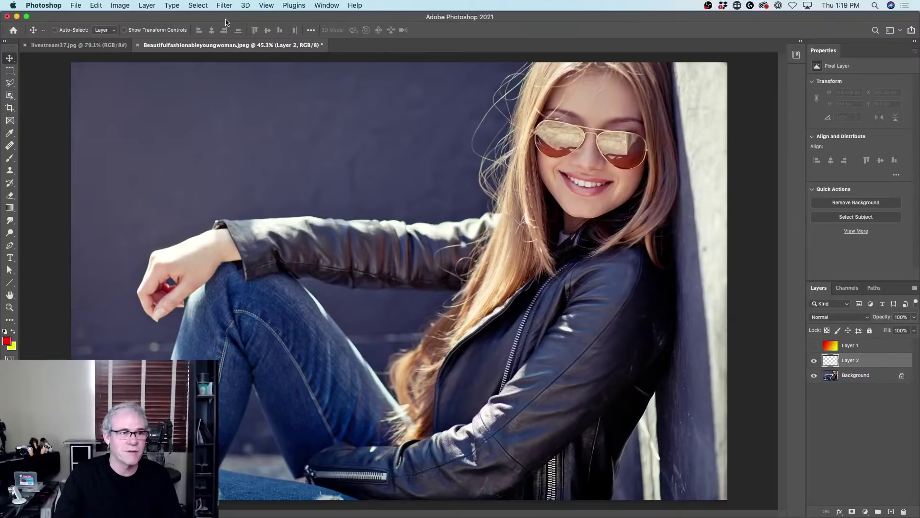
Open the cobbled street photo from the TUTS library, collapse the Libraries panel, and fit the image in the window
{"action": "left_click", "coordinate": [796, 55]}
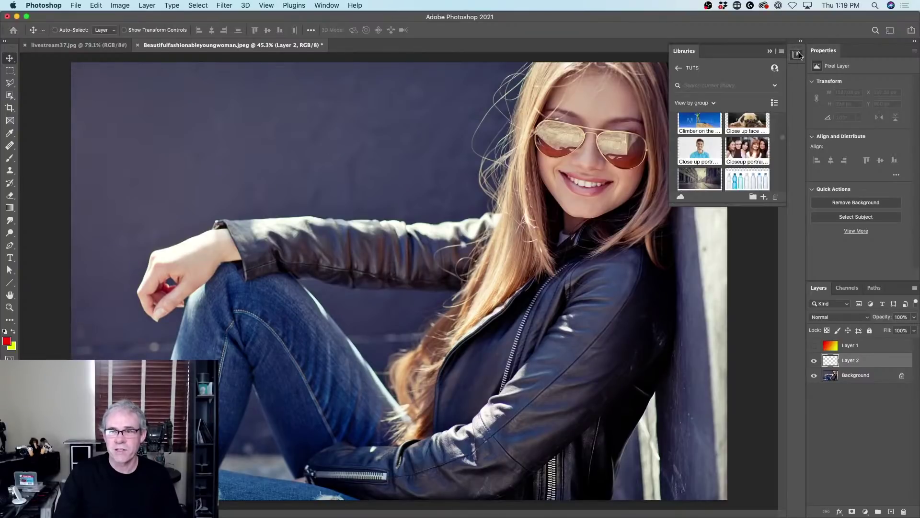
{"action": "scroll", "coordinate": [719, 153], "scroll_direction": "down", "scroll_amount": 1}
{"action": "scroll", "coordinate": [719, 153], "scroll_direction": "down", "scroll_amount": 2}
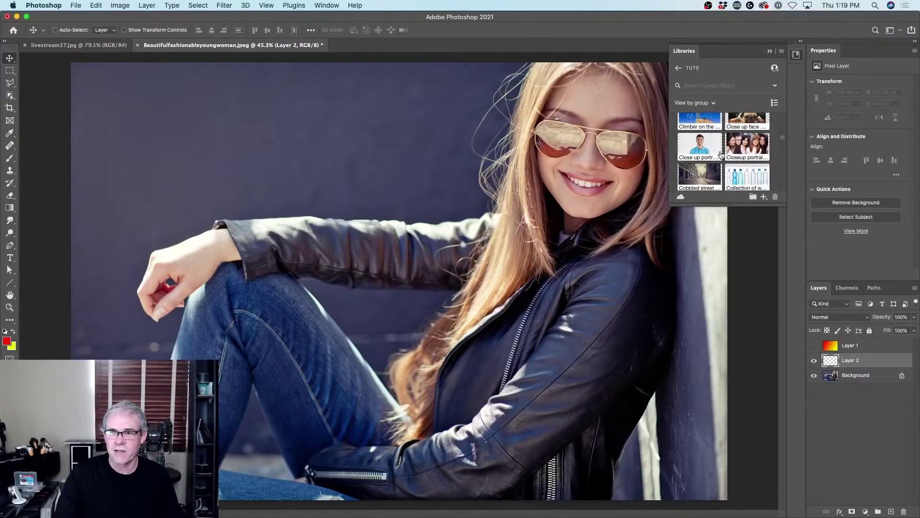
{"action": "scroll", "coordinate": [746, 147], "scroll_direction": "down", "scroll_amount": 1}
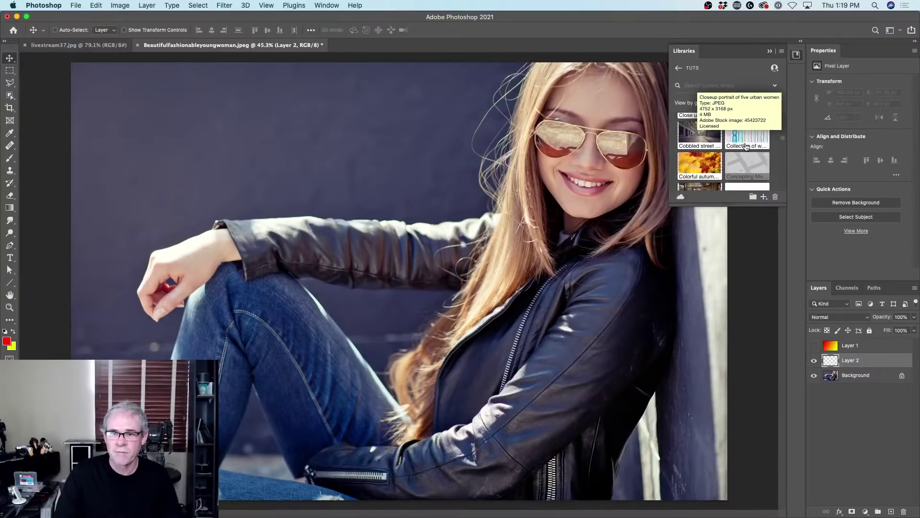
{"action": "double_click", "coordinate": [712, 133]}
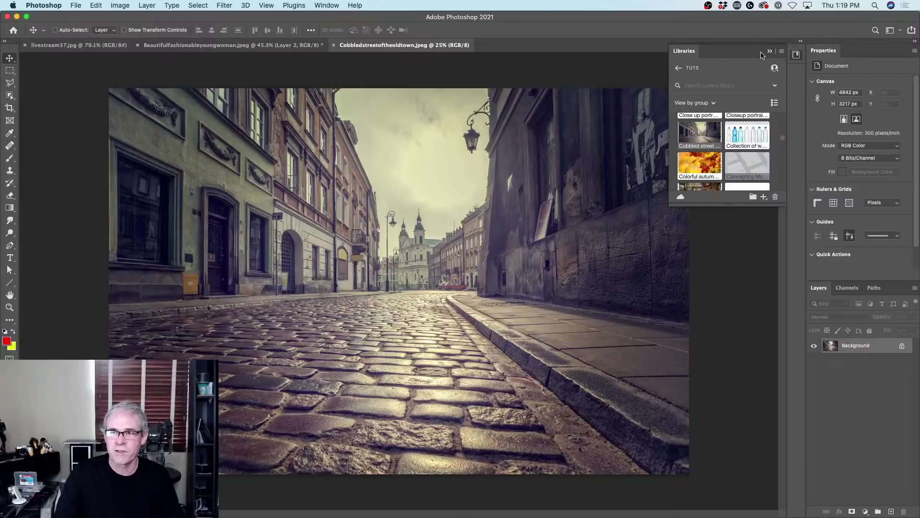
{"action": "left_click", "coordinate": [769, 52]}
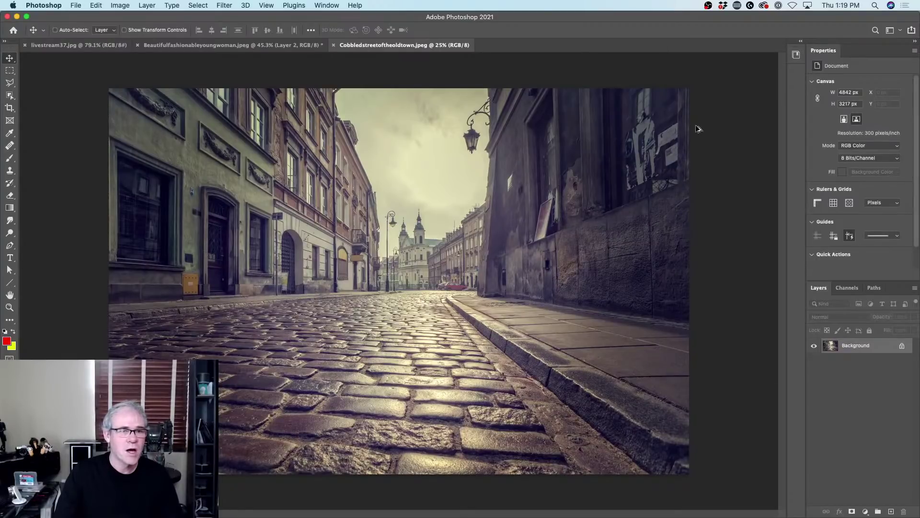
{"action": "key", "text": "super+0"}
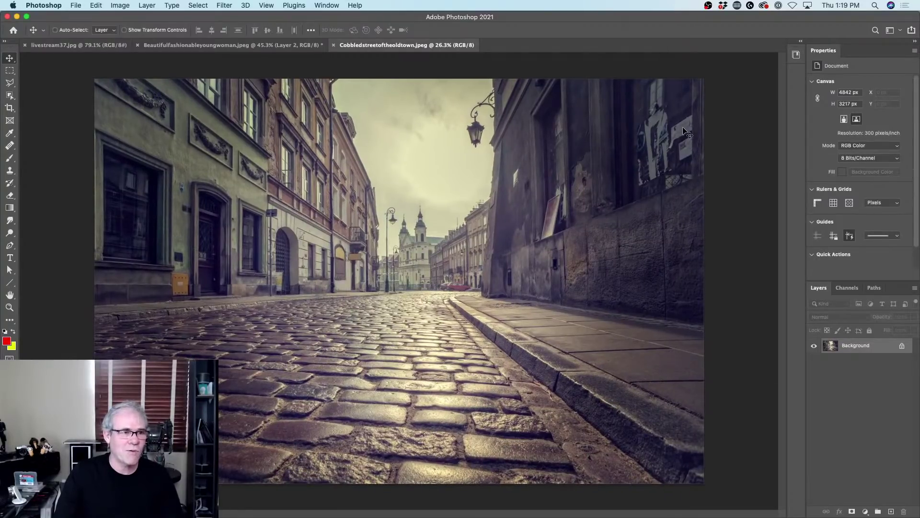
Switch to the presenter's custom working workspace and then to the photo editing minimum workspace
{"action": "left_click", "coordinate": [891, 31]}
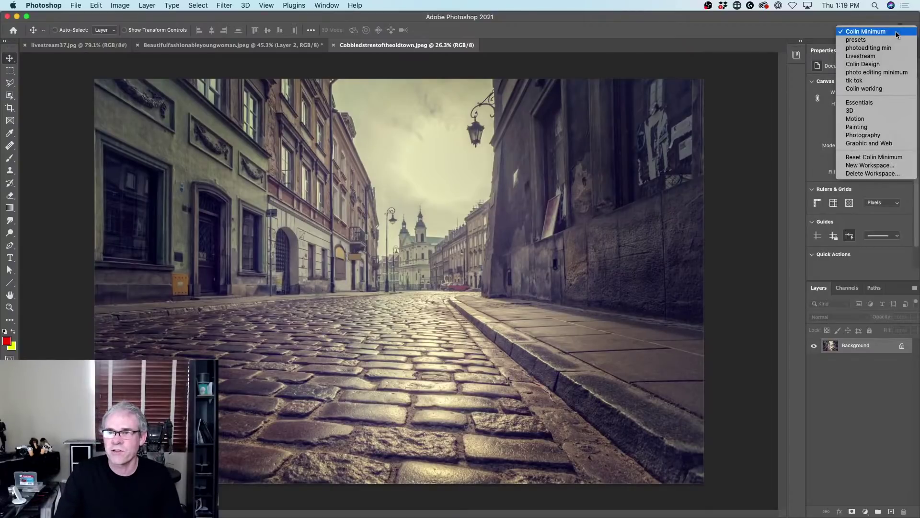
{"action": "left_click", "coordinate": [885, 89]}
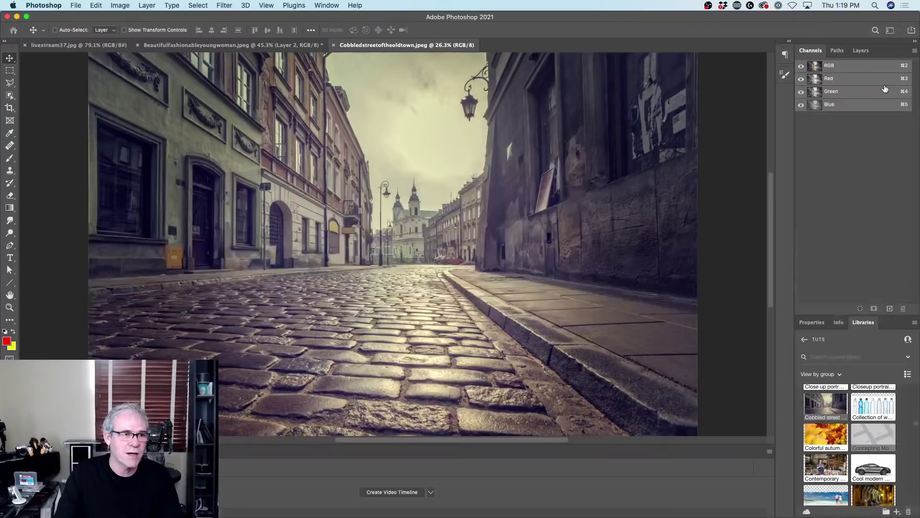
{"action": "left_click", "coordinate": [898, 29]}
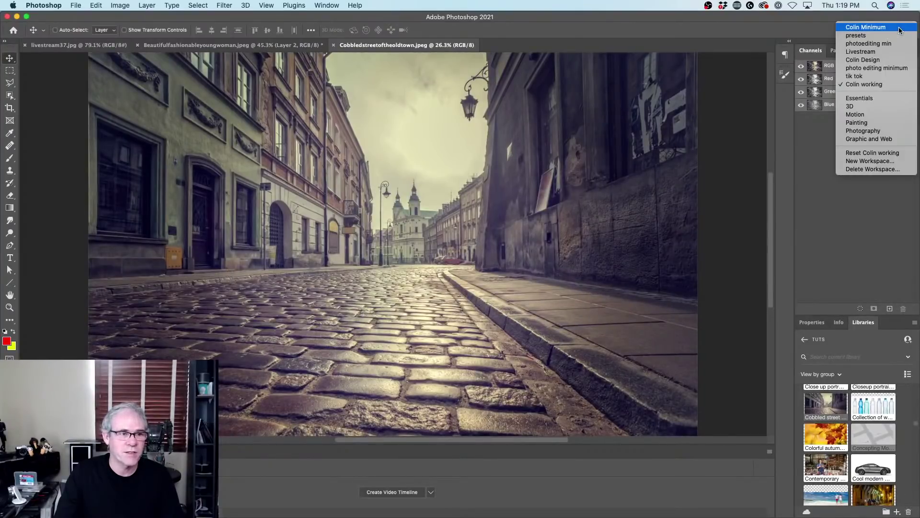
{"action": "left_click", "coordinate": [888, 68]}
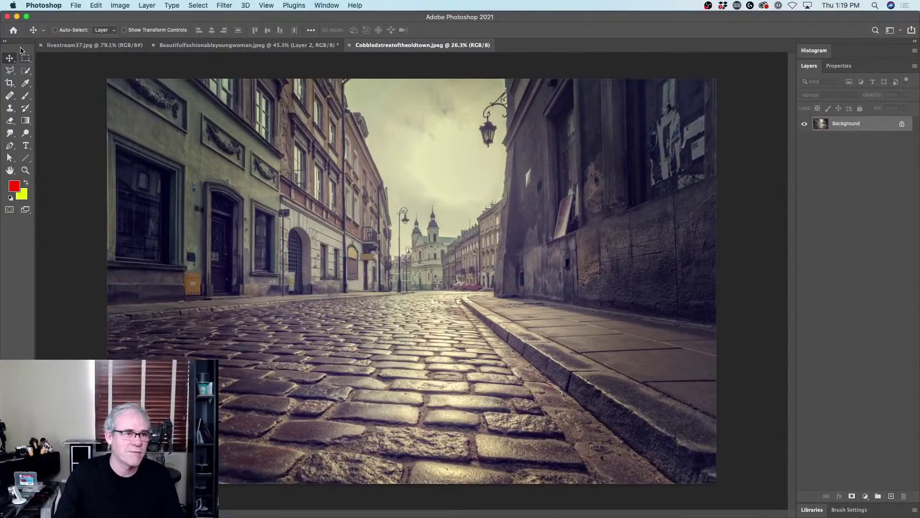
Collapse the toolbar to a single column and keep photo editing minimum as the selected workspace
{"action": "left_click", "coordinate": [7, 42]}
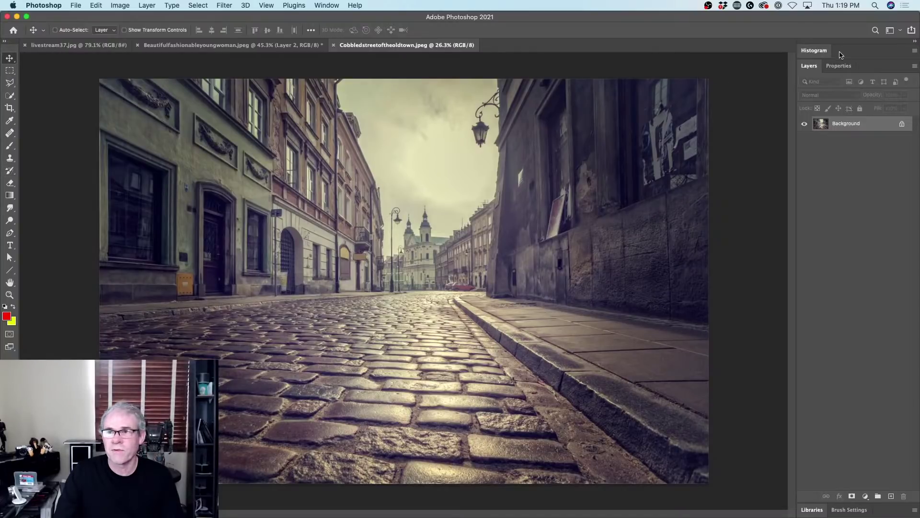
{"action": "left_click", "coordinate": [894, 32]}
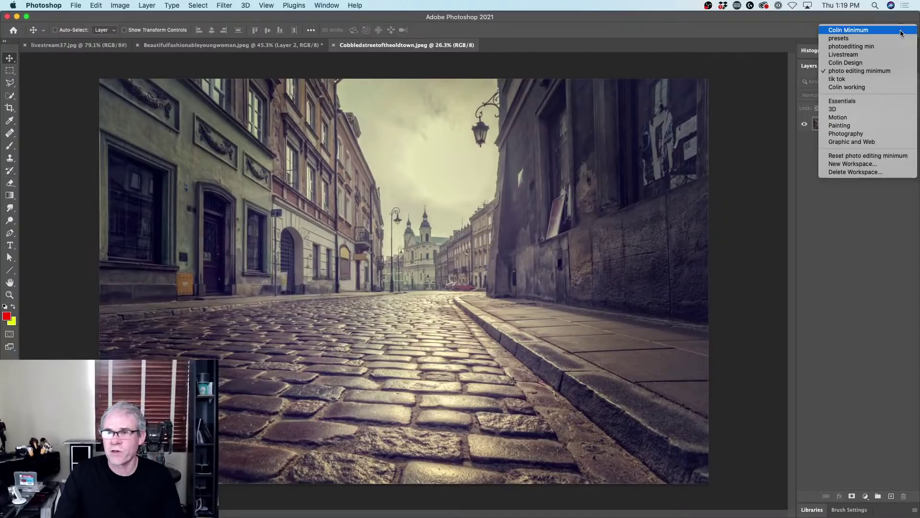
{"action": "left_click", "coordinate": [874, 70]}
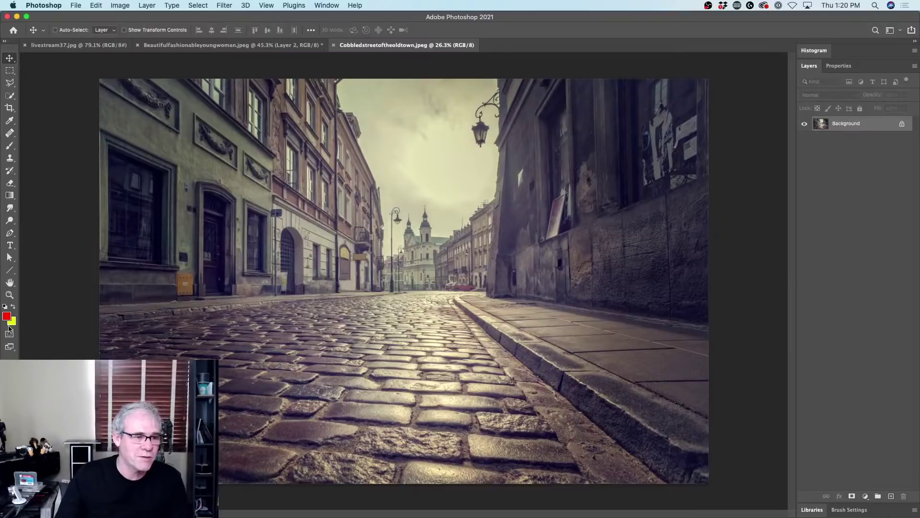
{"action": "left_click", "coordinate": [5, 42]}
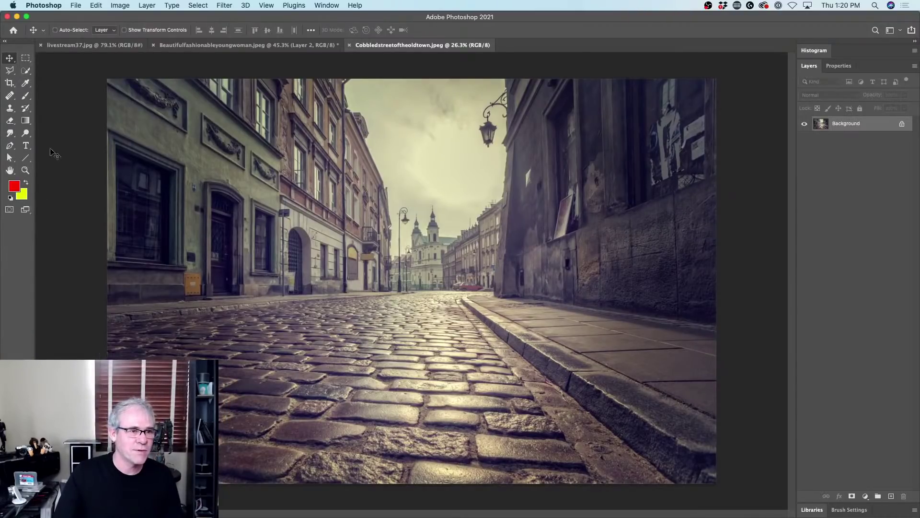
{"action": "left_click", "coordinate": [5, 42]}
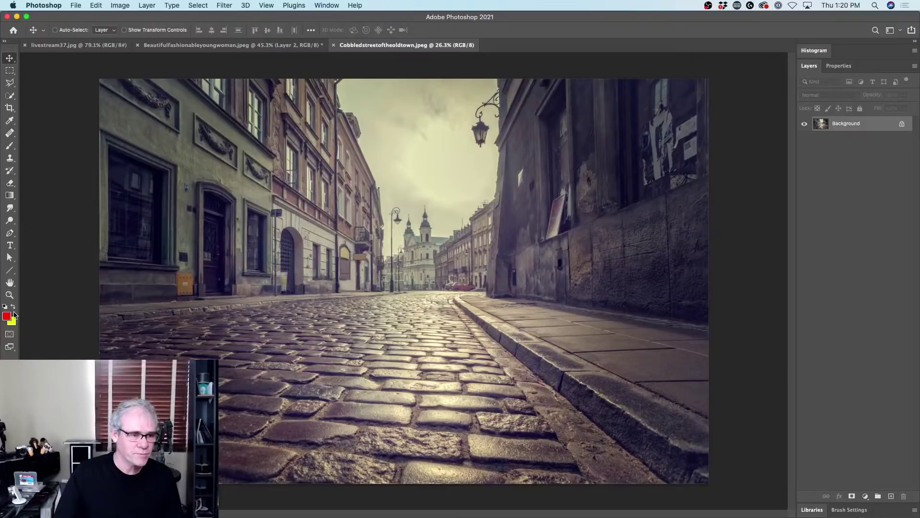
{"action": "key", "text": "super"}
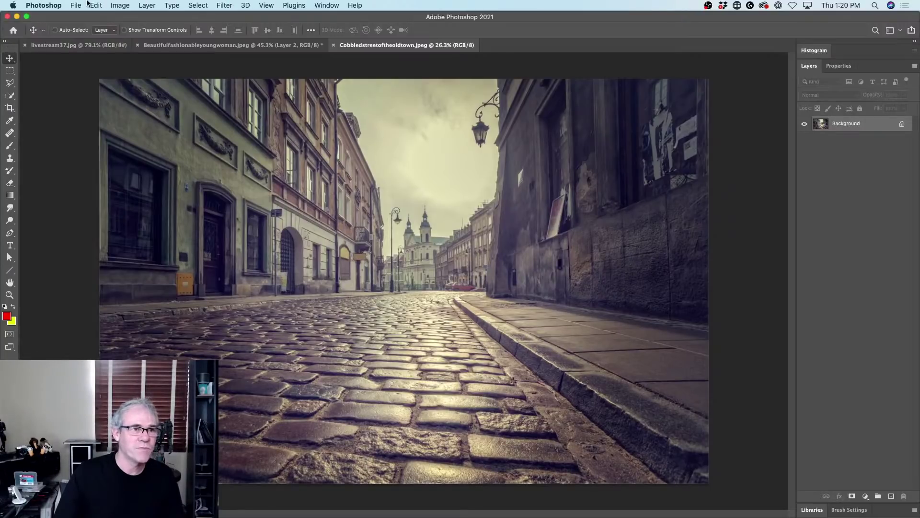
{"action": "left_click", "coordinate": [266, 5]}
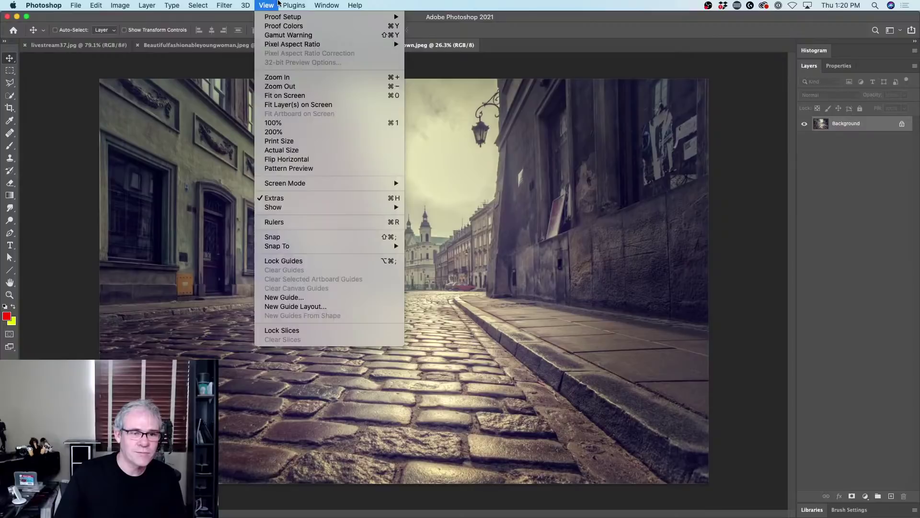
{"action": "mouse_move", "coordinate": [85, 4]}
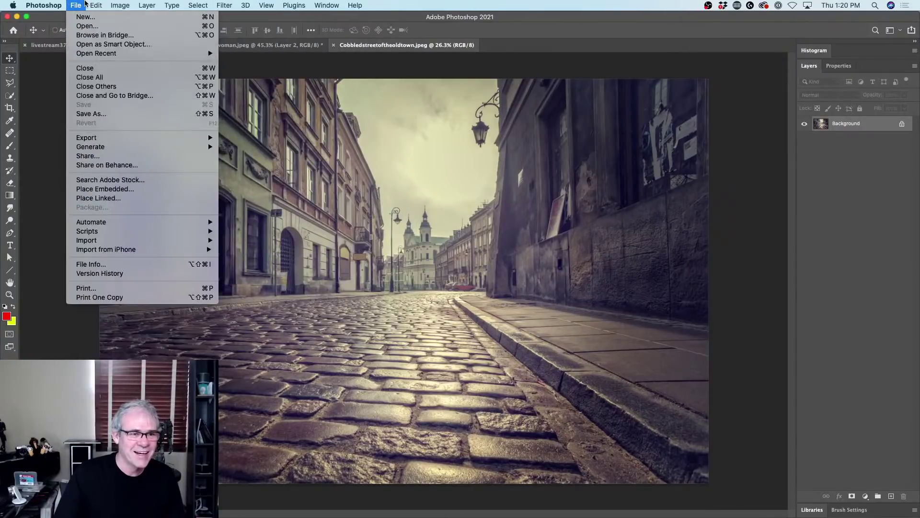
{"action": "mouse_move", "coordinate": [158, 3]}
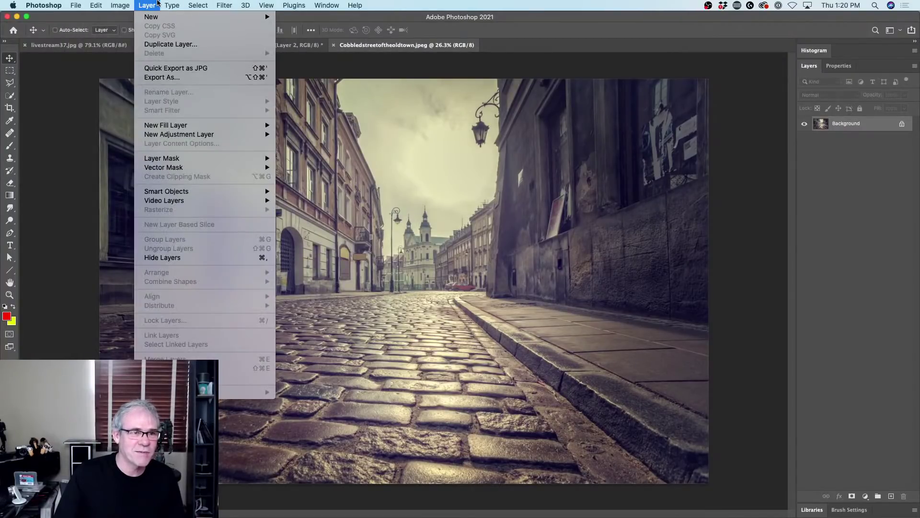
{"action": "left_click", "coordinate": [53, 166]}
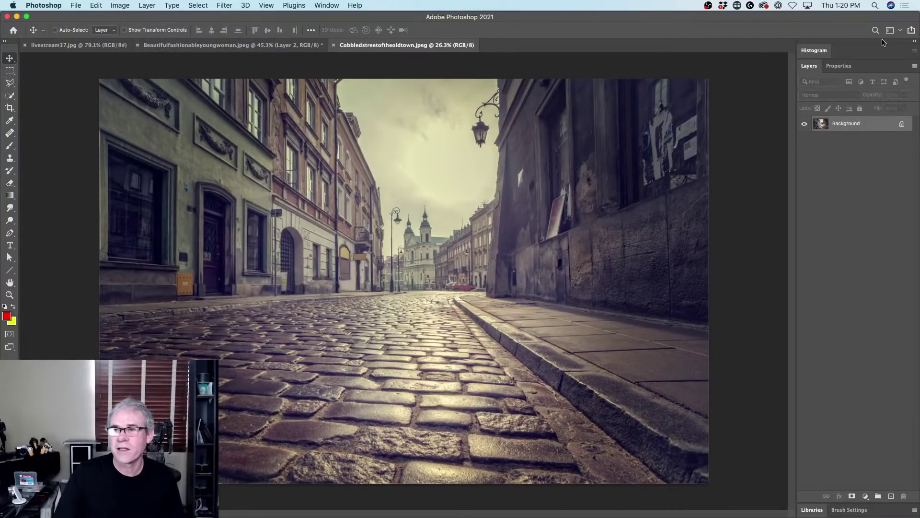
Switch to the presets workspace and move the floating preset panels clear of the toolbar
{"action": "left_click", "coordinate": [900, 32]}
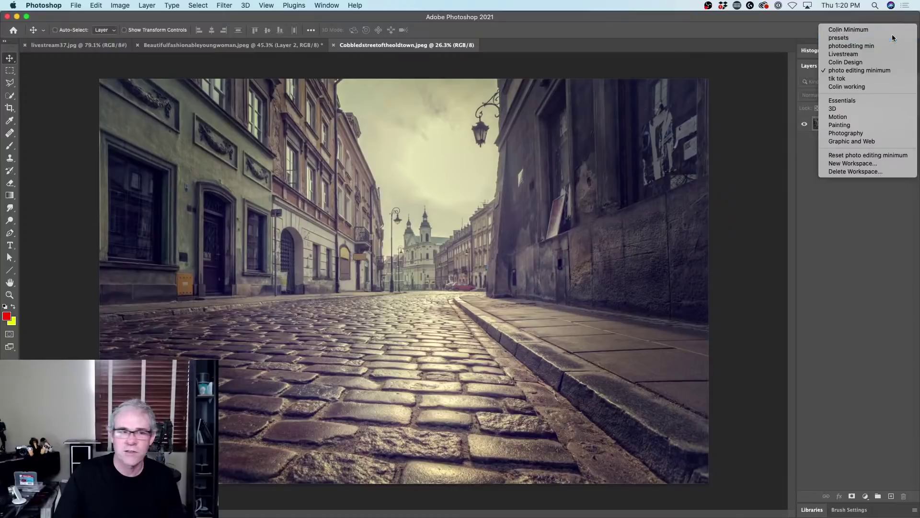
{"action": "left_click", "coordinate": [893, 34]}
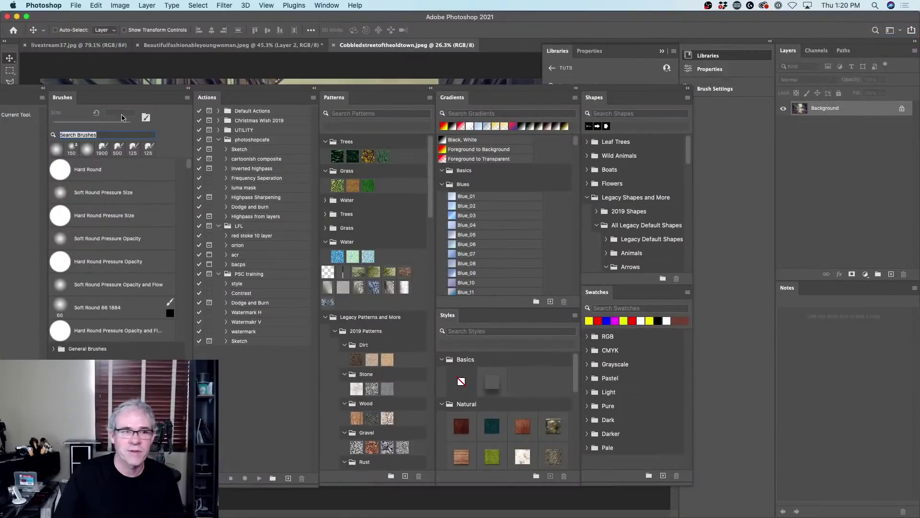
{"action": "left_click_drag", "start_coordinate": [28, 89], "coordinate": [205, 93]}
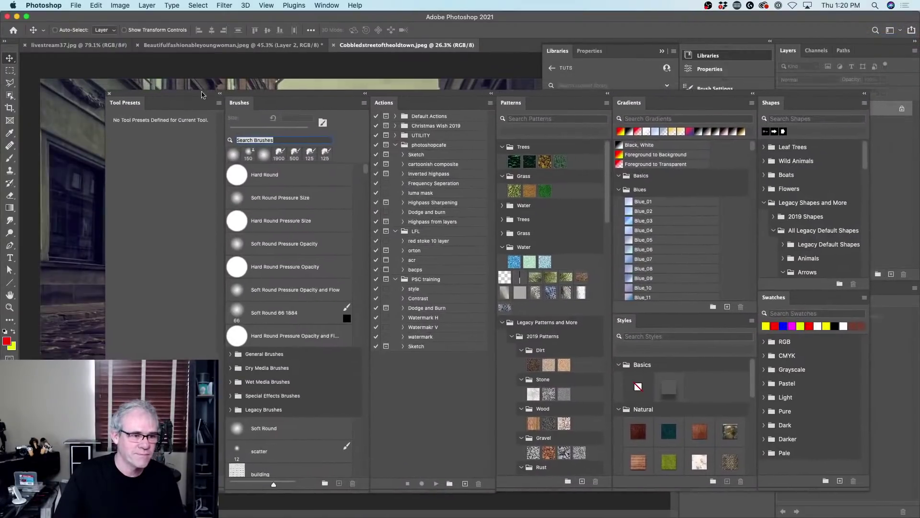
Restore the toolbar customization to its defaults in the presets workspace and accept it
{"action": "left_click", "coordinate": [9, 320]}
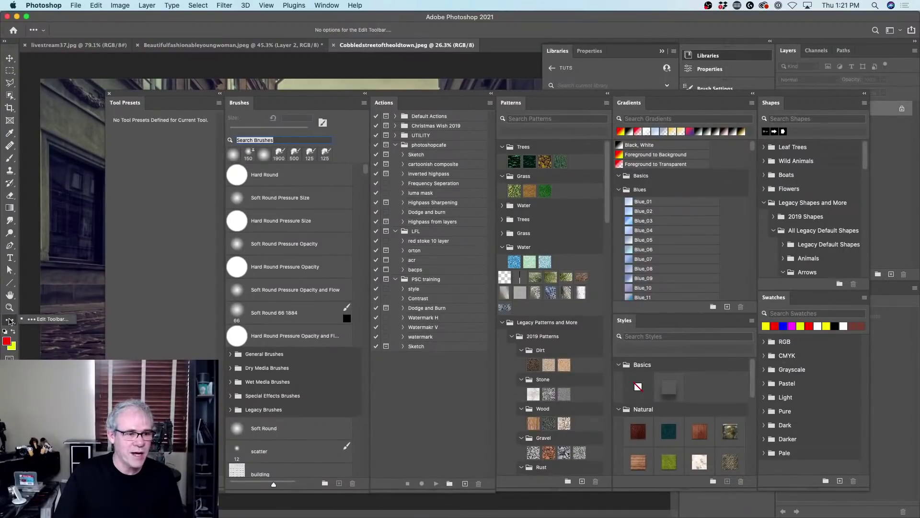
{"action": "left_click", "coordinate": [52, 319]}
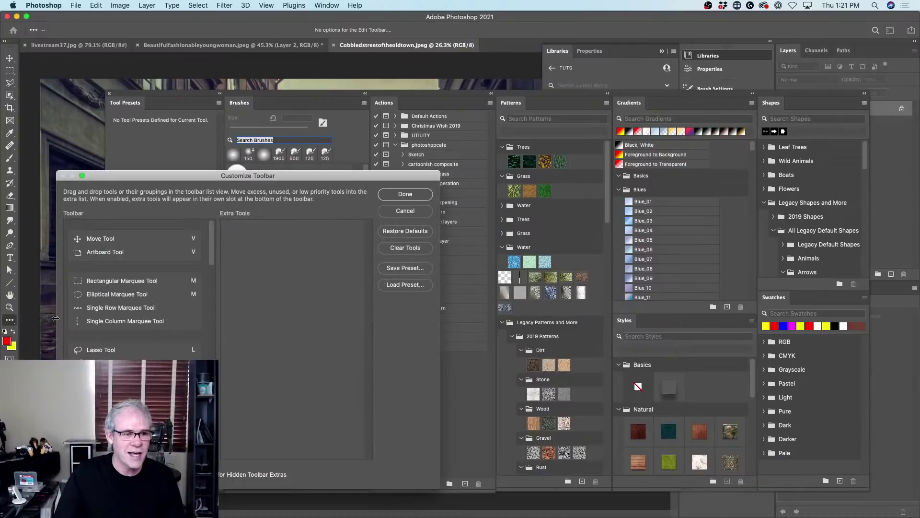
{"action": "left_click_drag", "start_coordinate": [211, 175], "coordinate": [346, 76]}
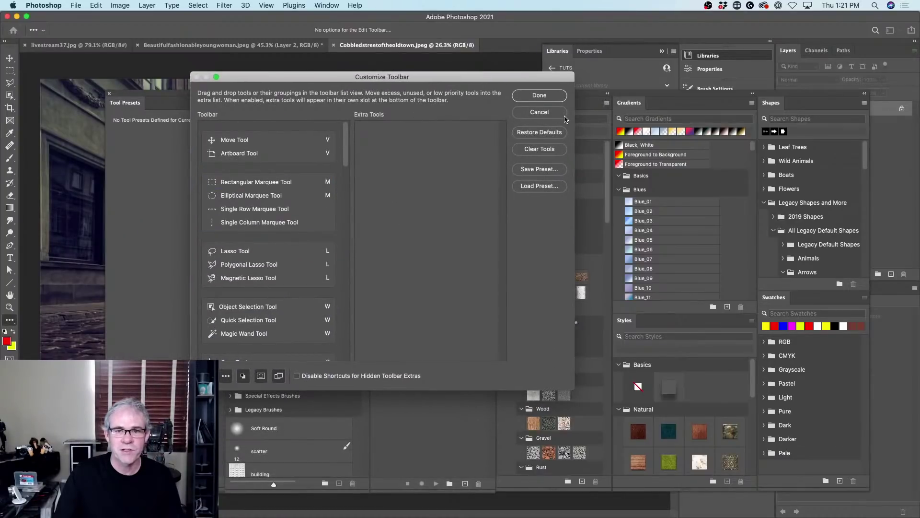
{"action": "left_click", "coordinate": [551, 133]}
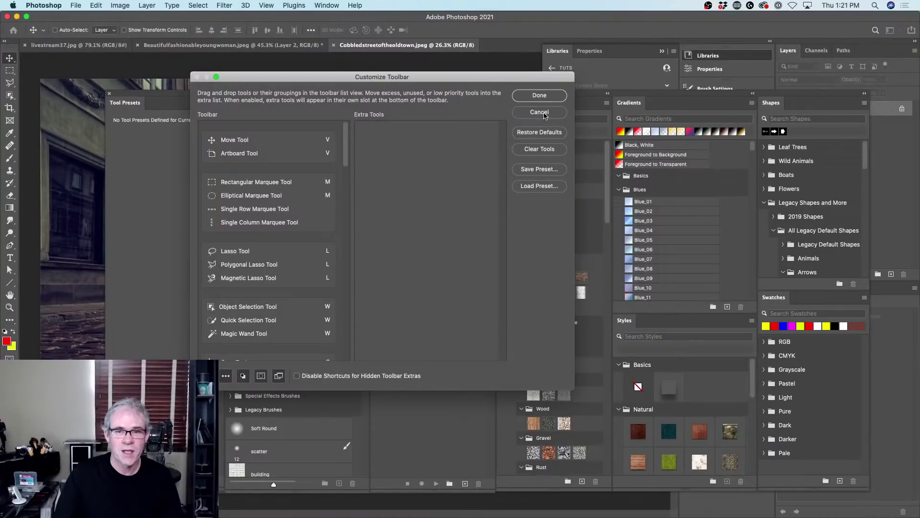
{"action": "left_click", "coordinate": [540, 95]}
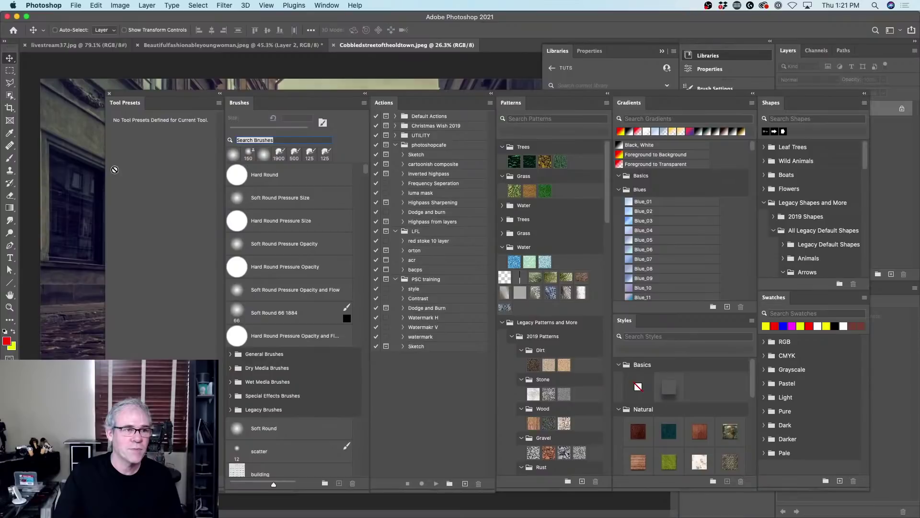
Reopen the toolbar customization settings to review the tool lists and close them without changes
{"action": "left_click", "coordinate": [9, 320]}
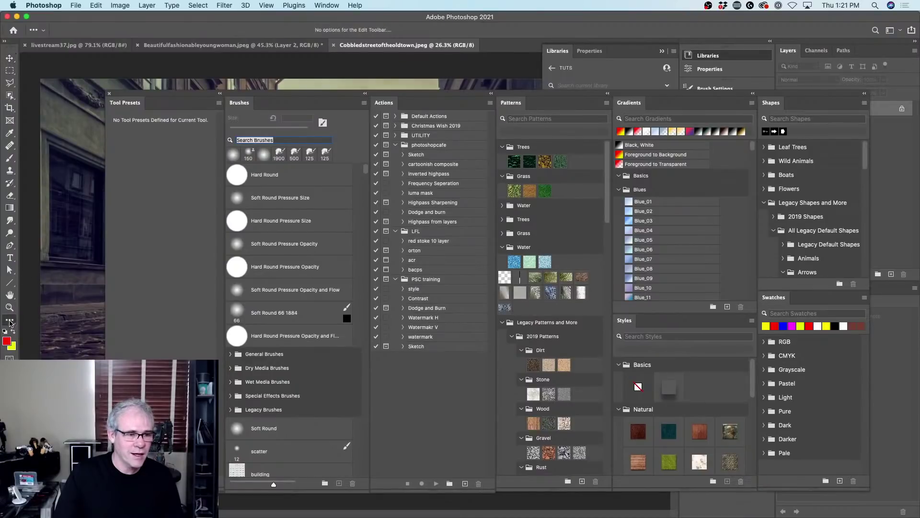
{"action": "left_click", "coordinate": [48, 321]}
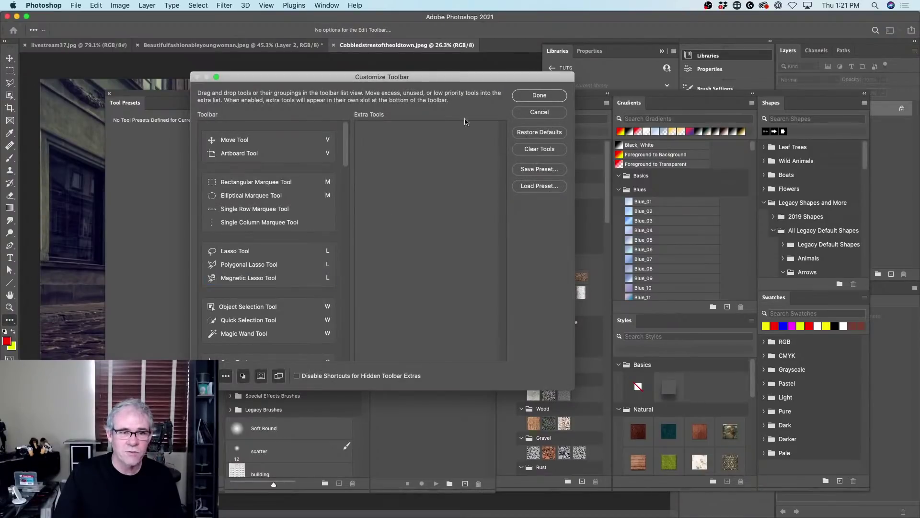
{"action": "left_click", "coordinate": [537, 110]}
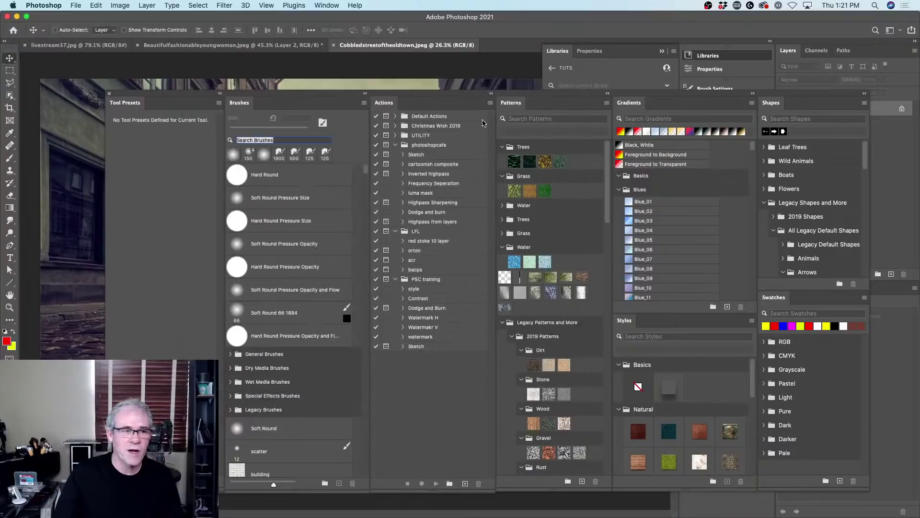
Show the tools grouped with the Object Selection Tool, and return to the photo editing minimum workspace
{"action": "left_click", "coordinate": [10, 97]}
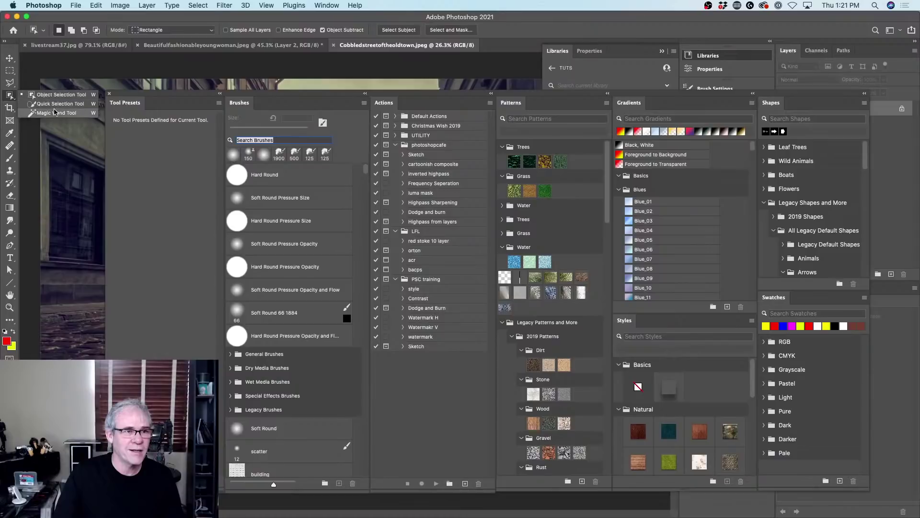
{"action": "left_click", "coordinate": [8, 95]}
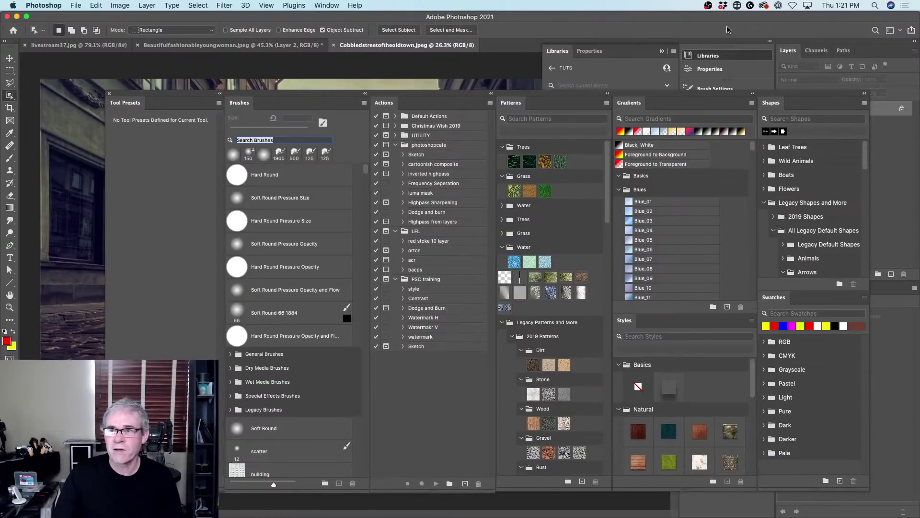
{"action": "left_click", "coordinate": [900, 29]}
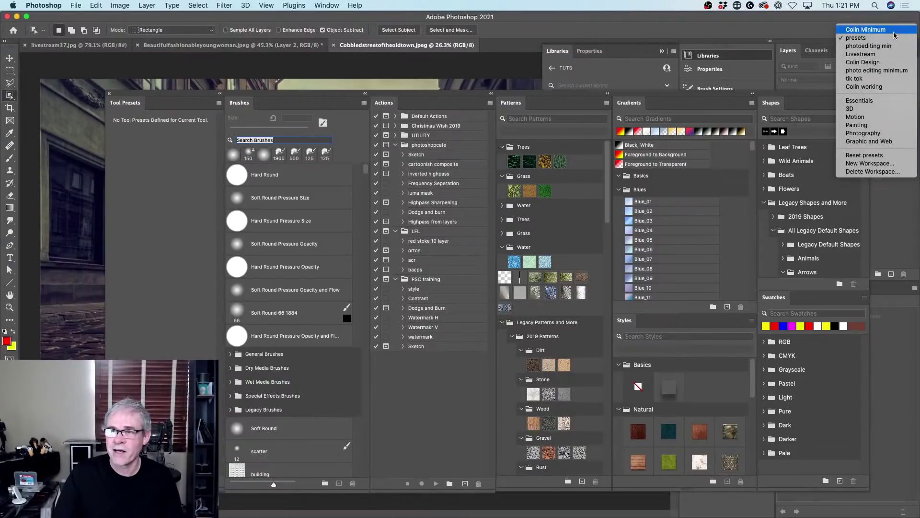
{"action": "left_click", "coordinate": [889, 71]}
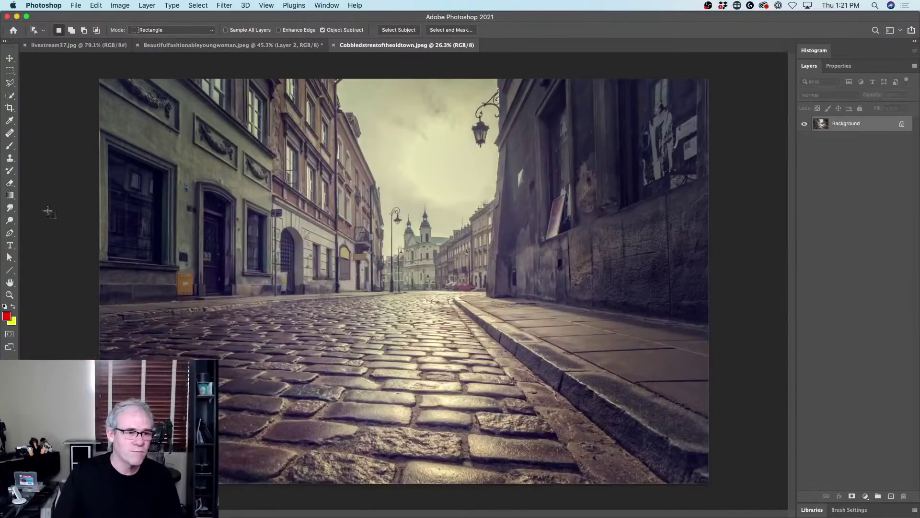
Restore the default toolbar in the photo editing minimum workspace and check the tools grouped with the Object Selection Tool
{"action": "left_click", "coordinate": [96, 5]}
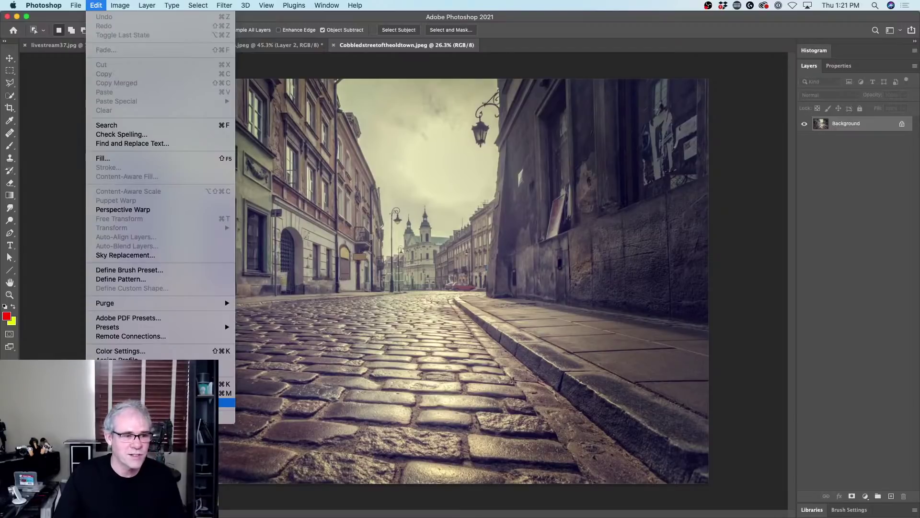
{"action": "left_click", "coordinate": [143, 402]}
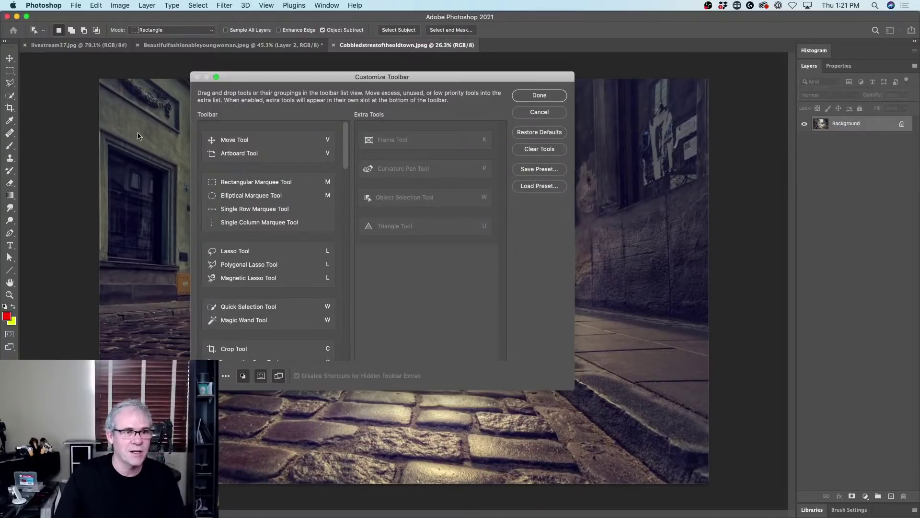
{"action": "left_click", "coordinate": [533, 132]}
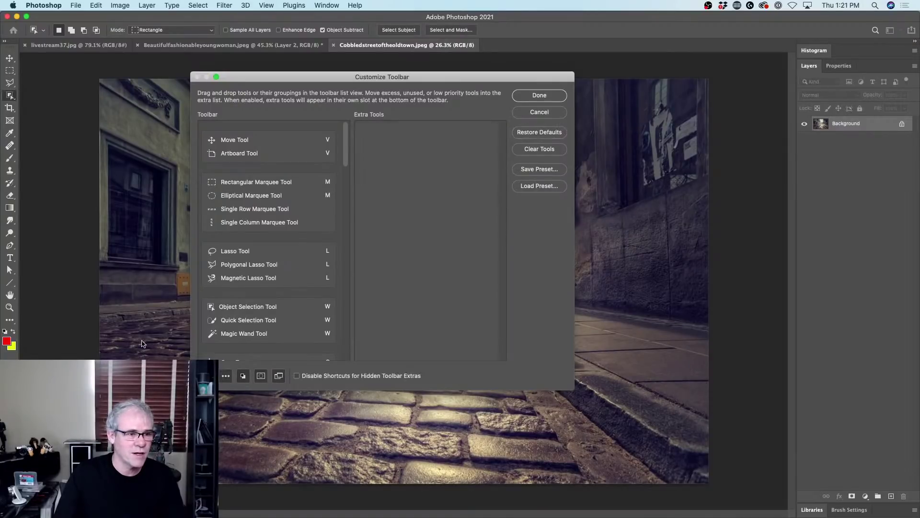
{"action": "left_click", "coordinate": [535, 95]}
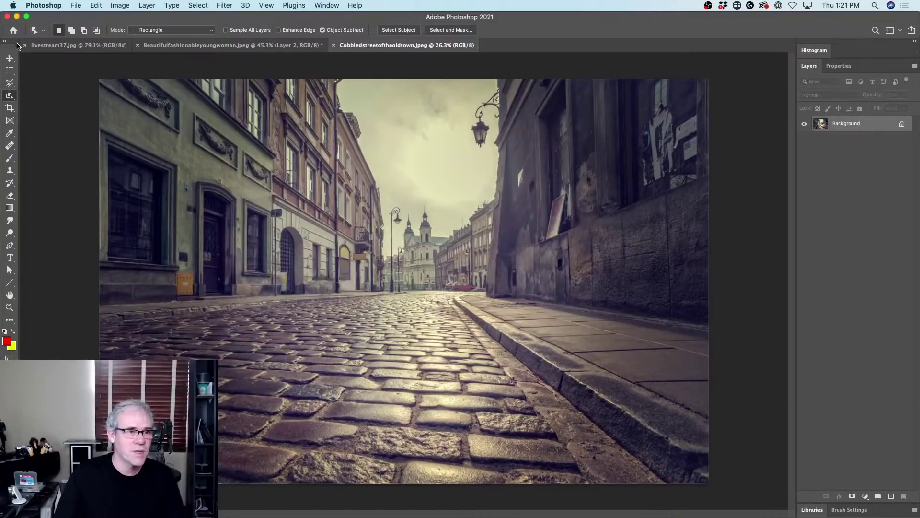
{"action": "left_click", "coordinate": [11, 97]}
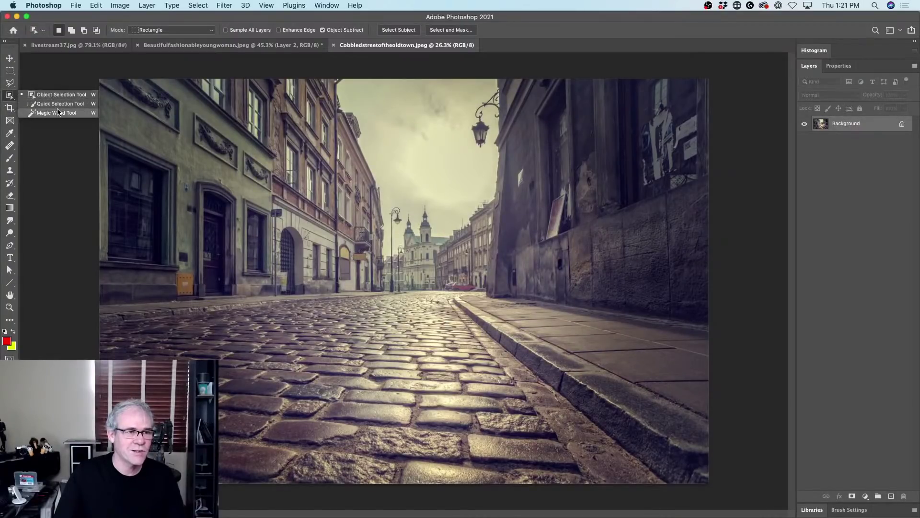
{"action": "left_click", "coordinate": [11, 96]}
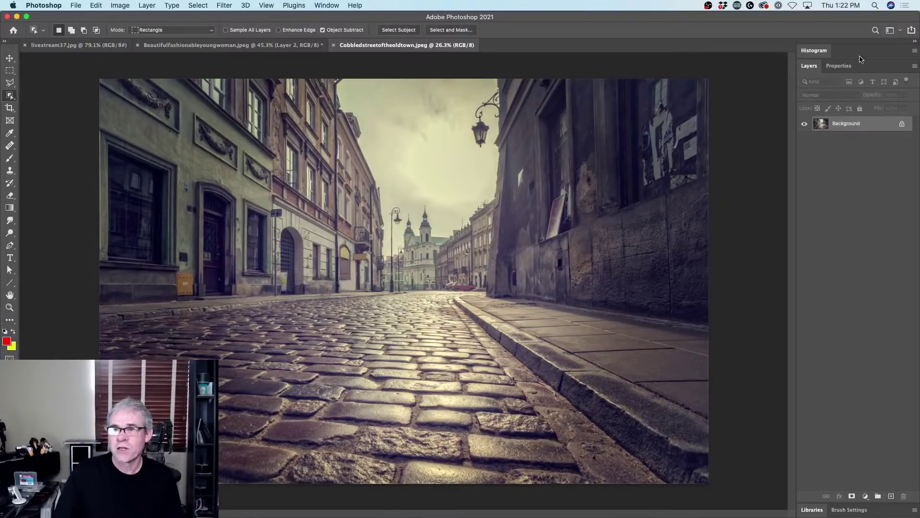
Save the current workspace as photo editing minimum, capturing keyboard shortcuts, menus and toolbar, and replace the existing workspace of that name
{"action": "left_click", "coordinate": [901, 31]}
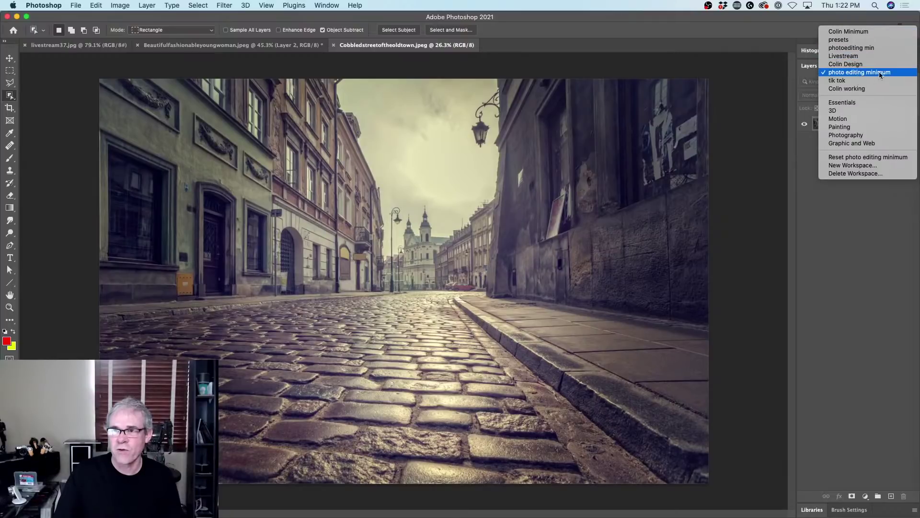
{"action": "left_click", "coordinate": [877, 165]}
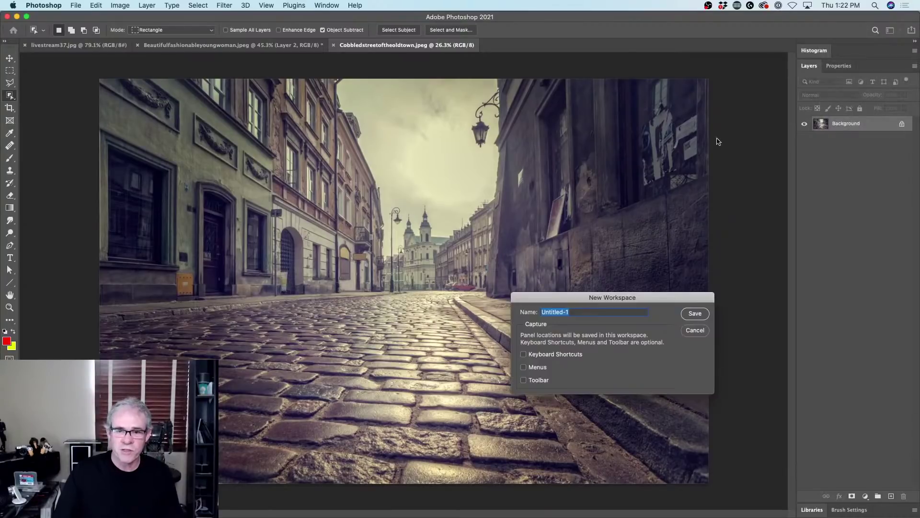
{"action": "type", "text": "photo"}
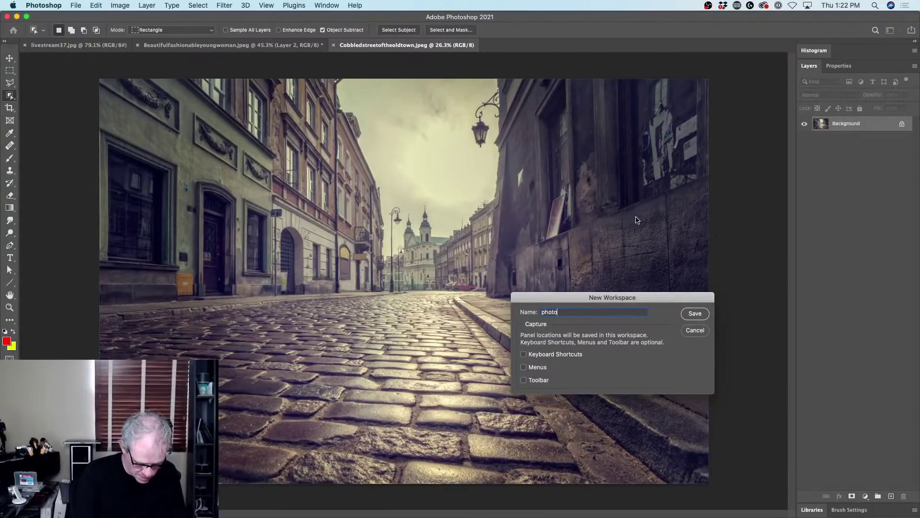
{"action": "type", "text": " editing min"}
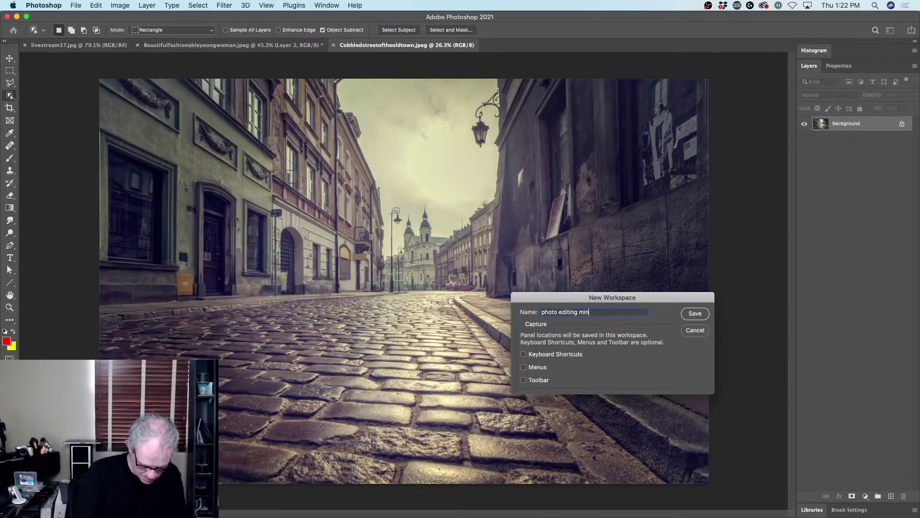
{"action": "type", "text": "imum"}
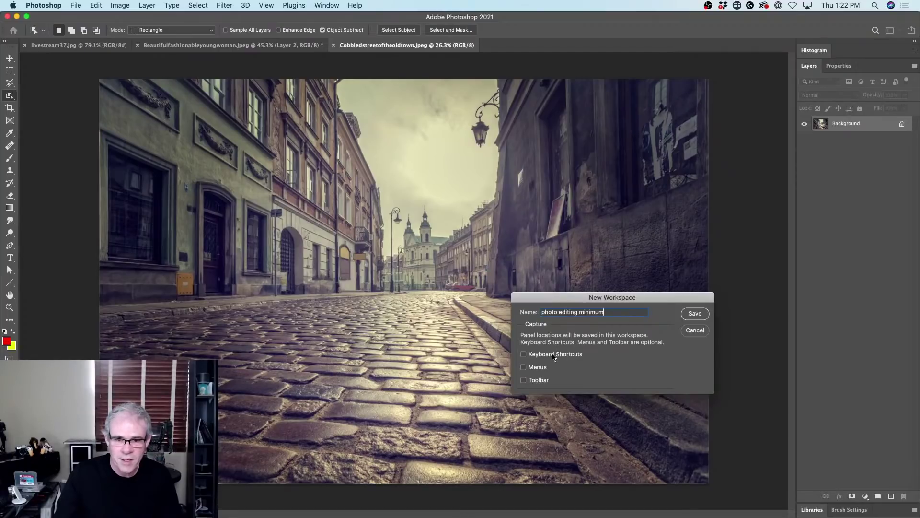
{"action": "left_click", "coordinate": [545, 368]}
{"action": "left_click", "coordinate": [542, 381]}
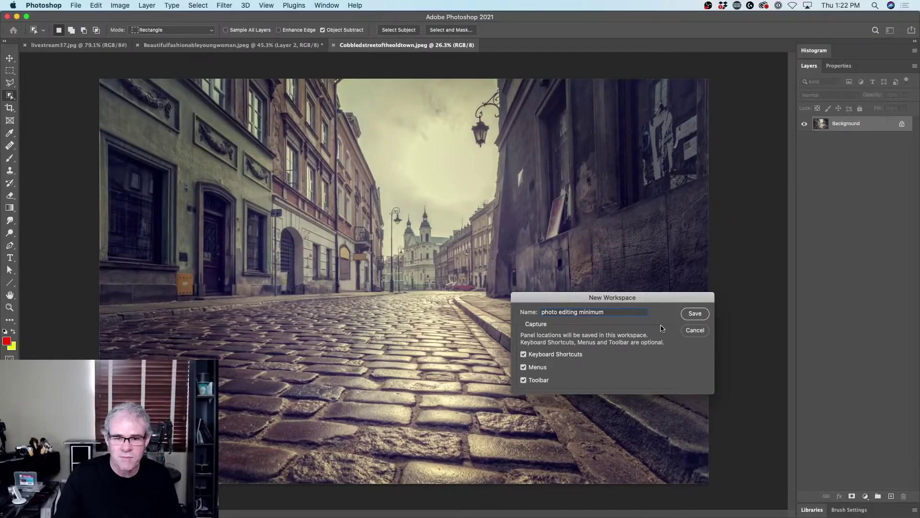
{"action": "left_click", "coordinate": [698, 314]}
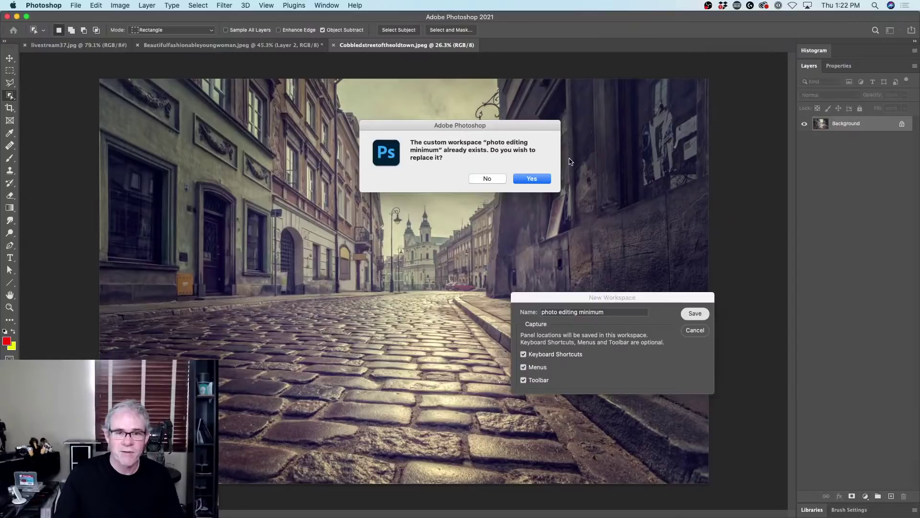
{"action": "left_click", "coordinate": [540, 180]}
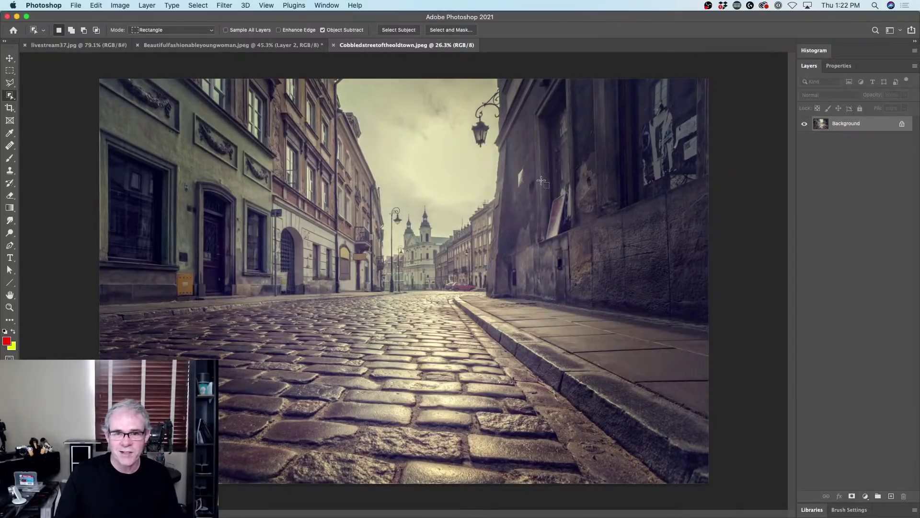
Switch to the presets workspace, return to photo editing minimum and reset that workspace
{"action": "left_click", "coordinate": [902, 30]}
{"action": "left_click", "coordinate": [888, 35]}
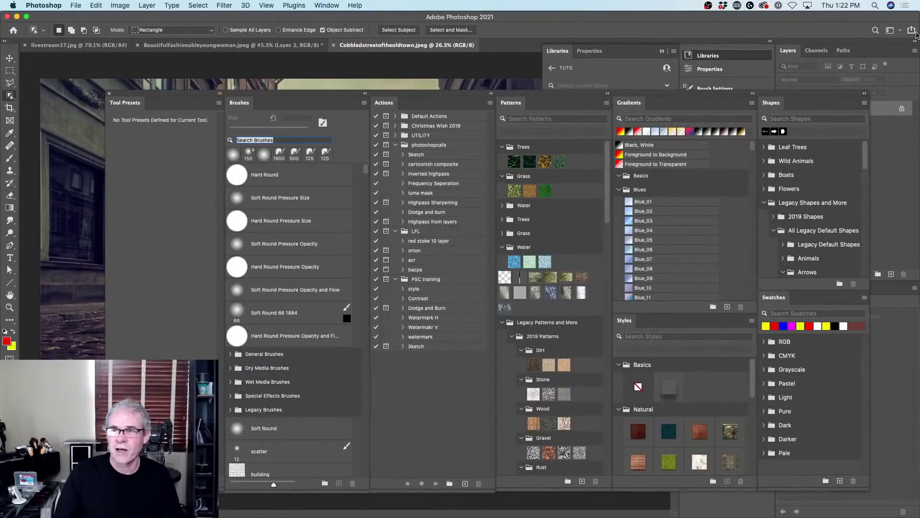
{"action": "left_click", "coordinate": [902, 30]}
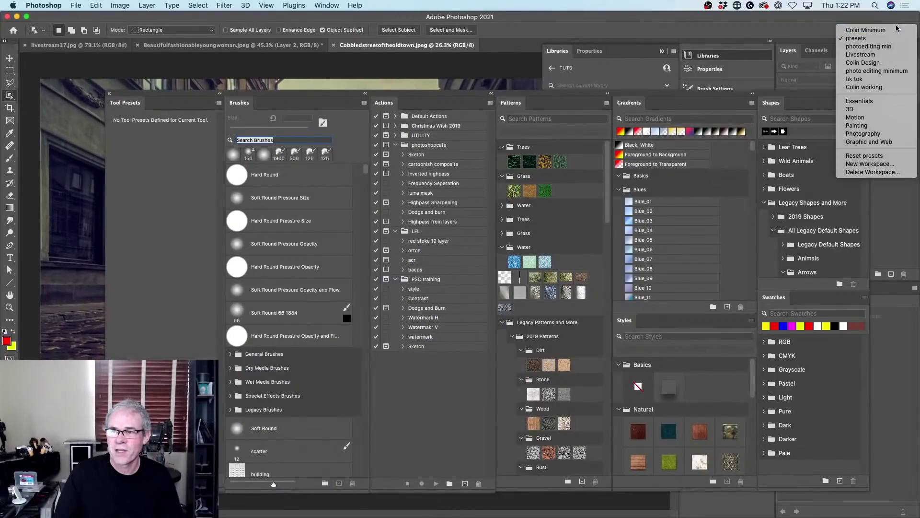
{"action": "left_click", "coordinate": [881, 71]}
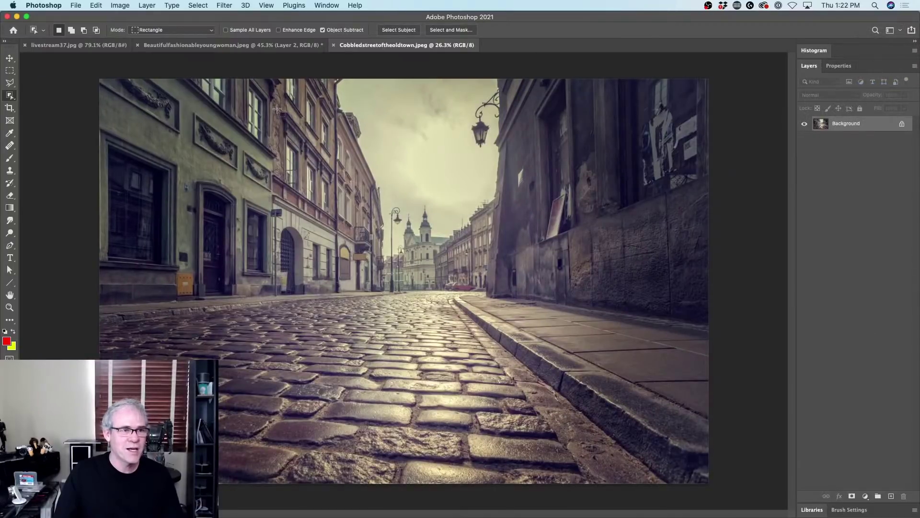
{"action": "left_click", "coordinate": [892, 30]}
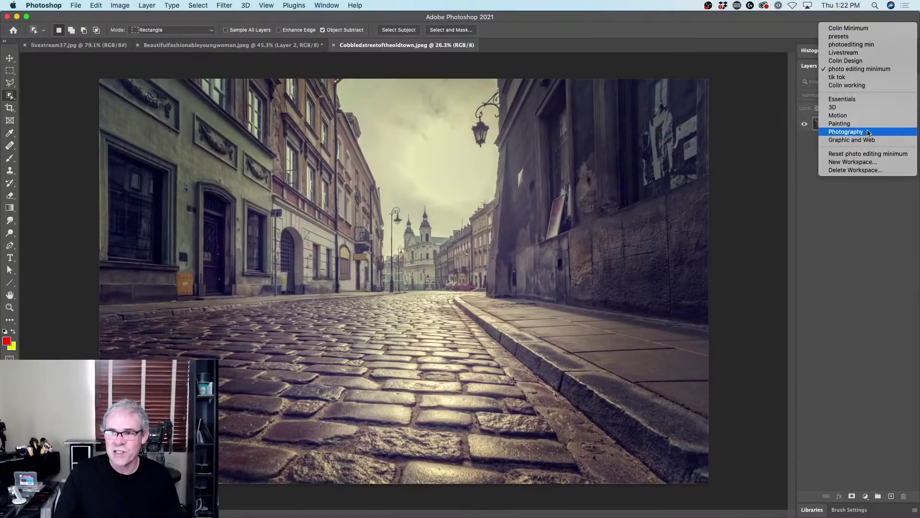
{"action": "left_click", "coordinate": [868, 154]}
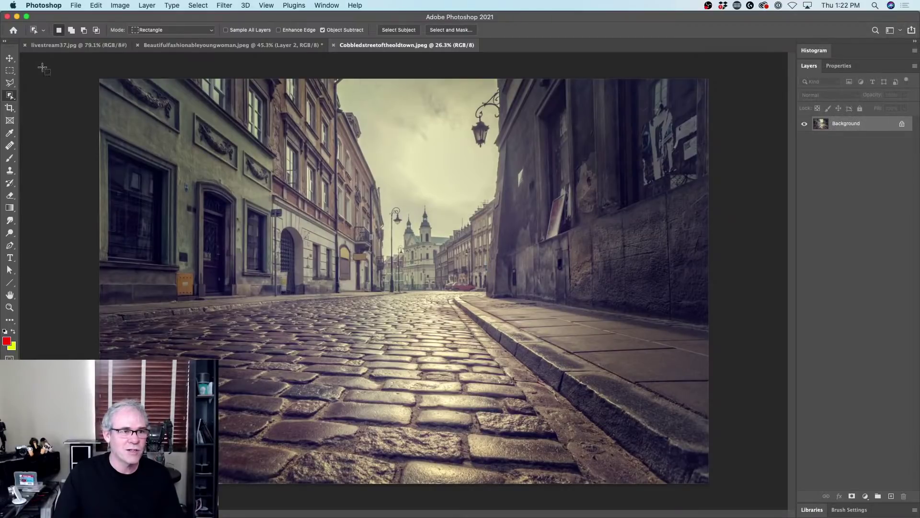
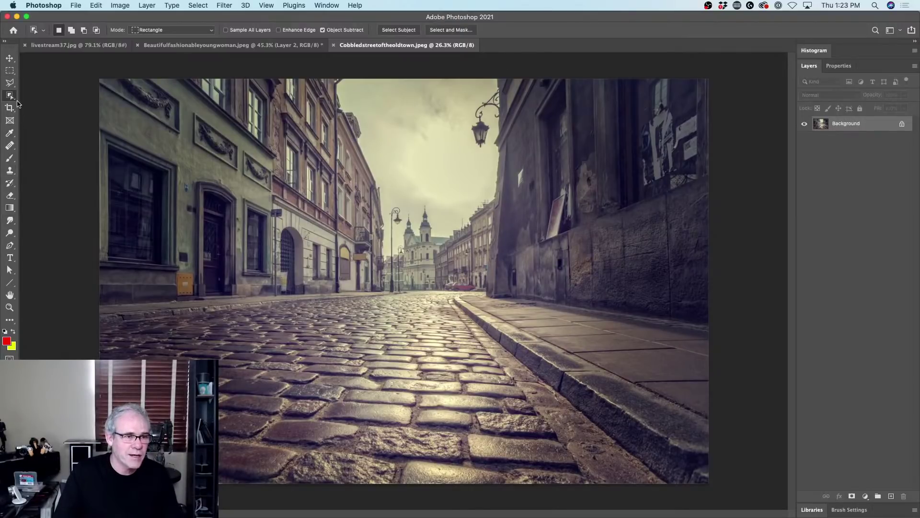
Draw a white rectangle about 2268 × 1294 px over the buildings and round its corners to about 70 px
{"action": "left_click", "coordinate": [11, 283]}
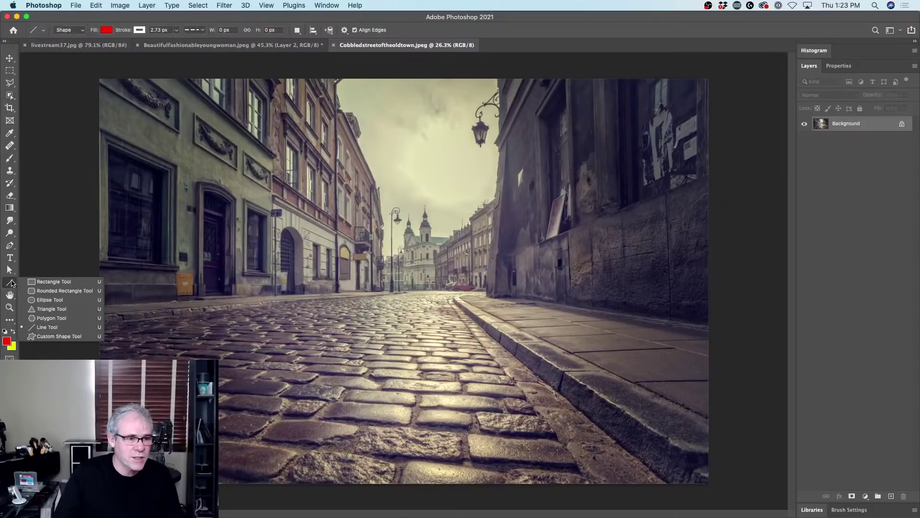
{"action": "left_click", "coordinate": [55, 284]}
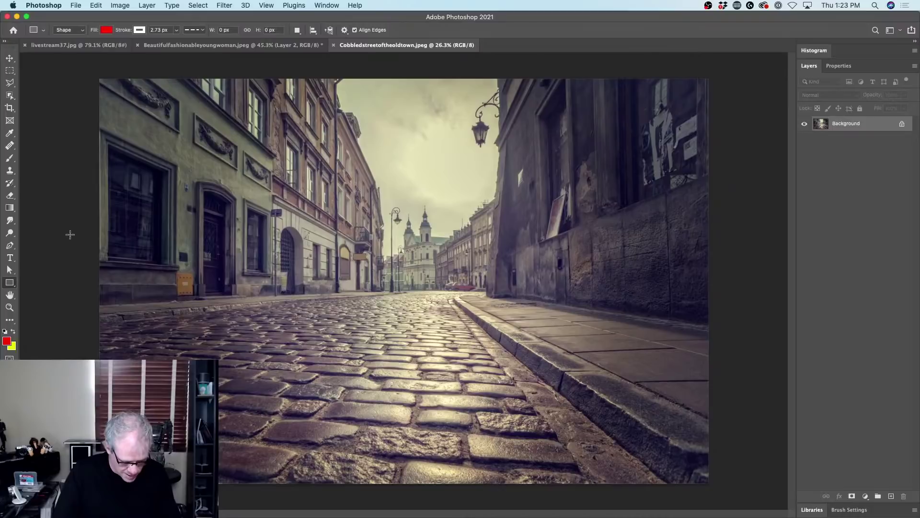
{"action": "key", "text": "d"}
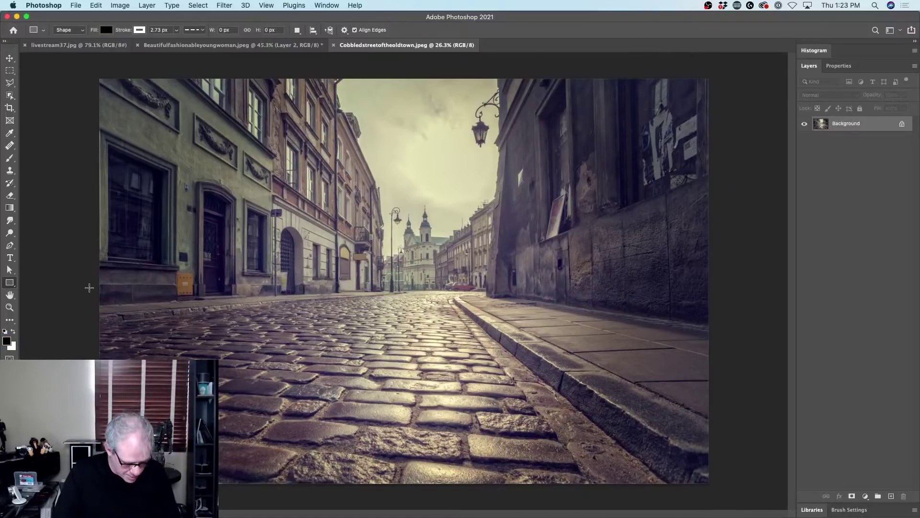
{"action": "key", "text": "x"}
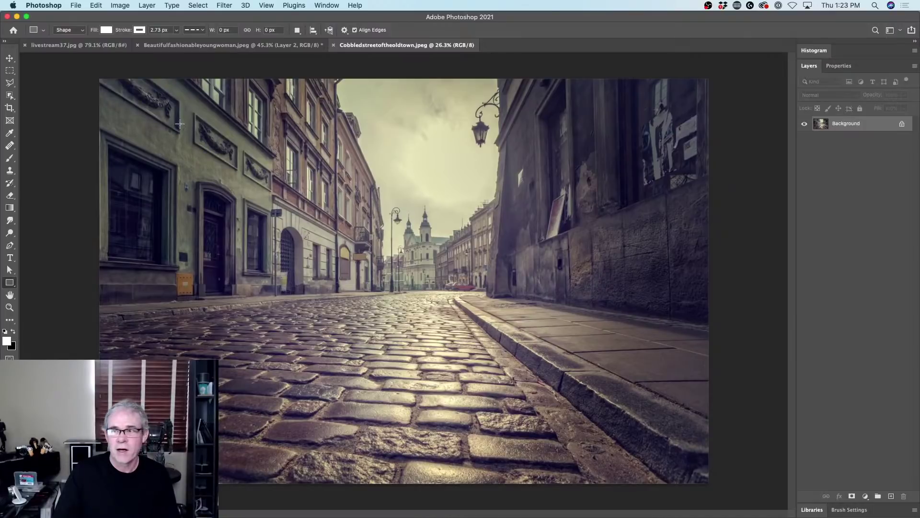
{"action": "left_click_drag", "start_coordinate": [144, 120], "coordinate": [429, 281]}
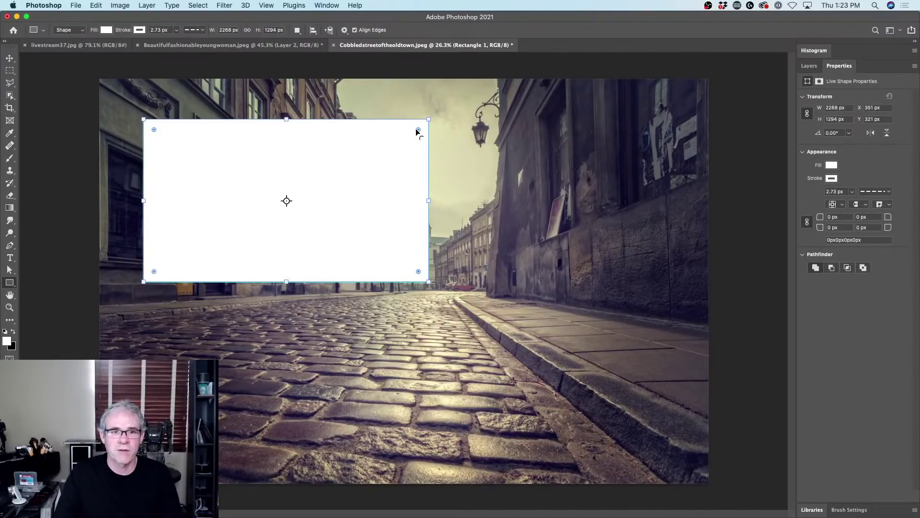
{"action": "left_click_drag", "start_coordinate": [418, 130], "coordinate": [419, 108]}
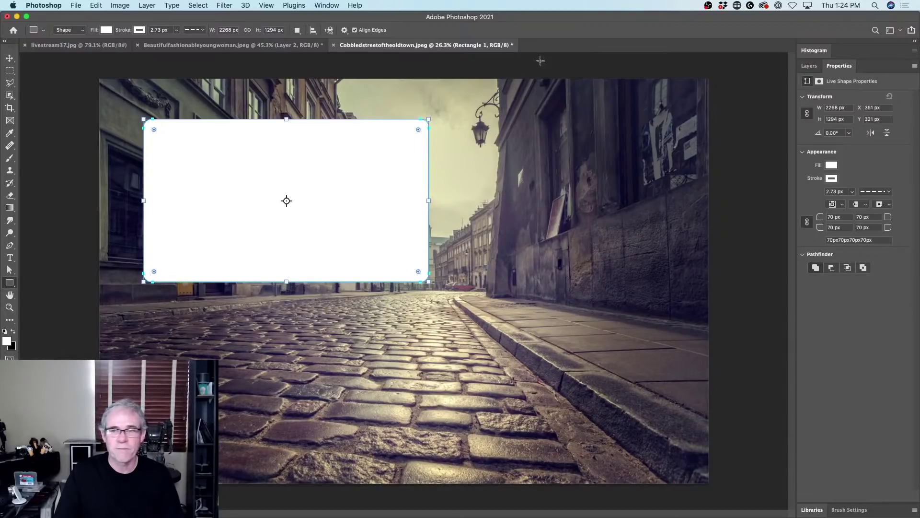
Add a drop shadow to the rectangle layer with 88% opacity, 0 px distance and 81 px size
{"action": "left_click", "coordinate": [810, 66]}
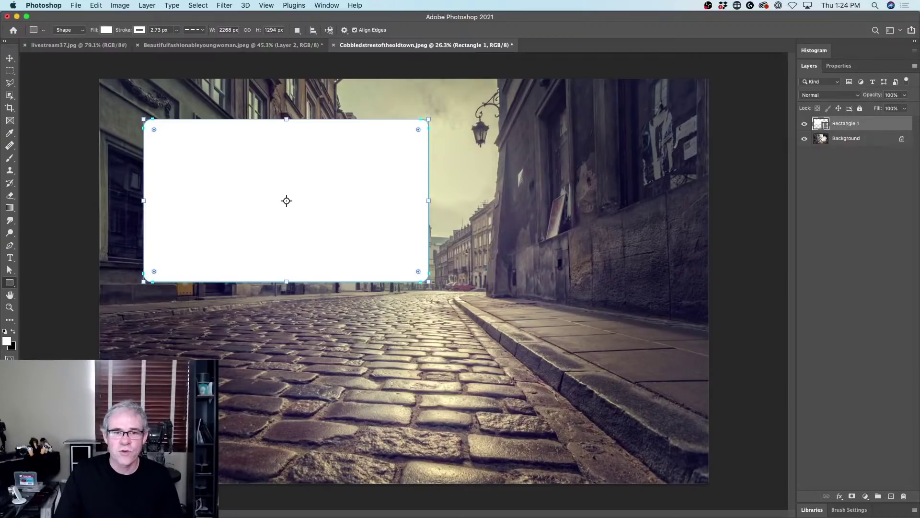
{"action": "left_click", "coordinate": [840, 495]}
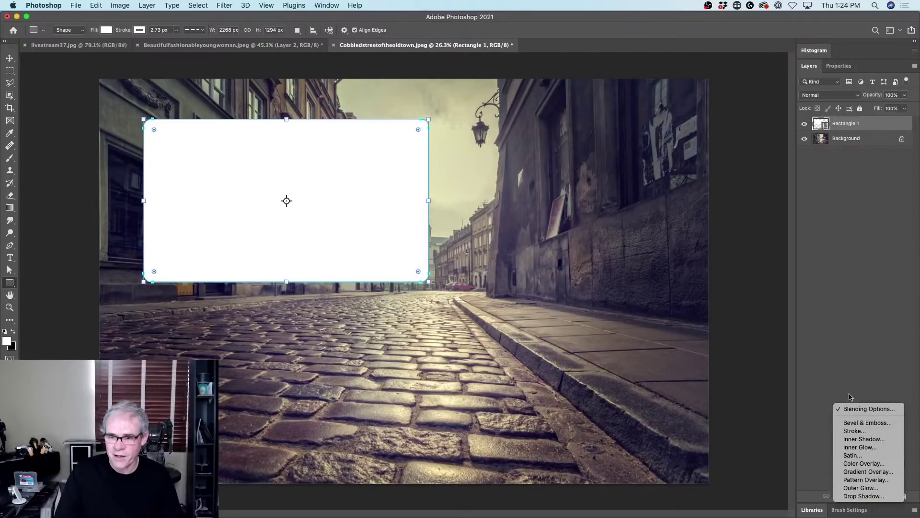
{"action": "left_click", "coordinate": [863, 495]}
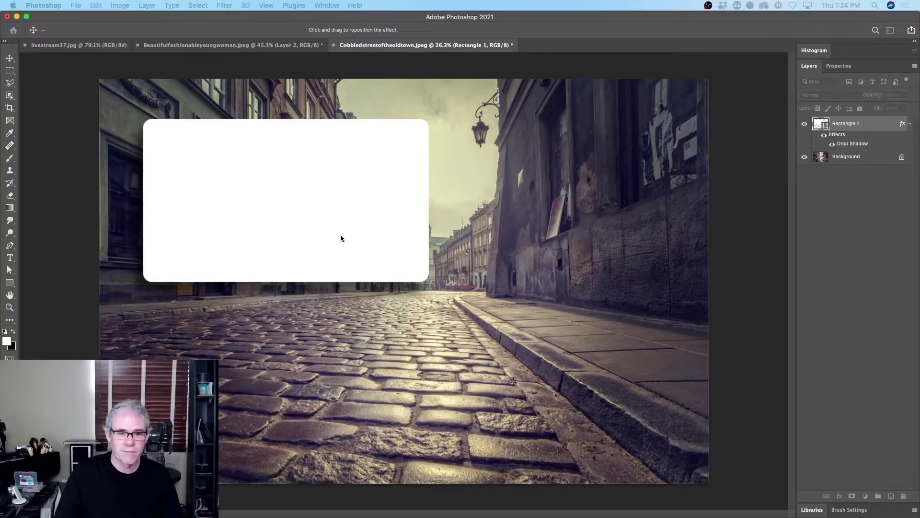
{"action": "left_click_drag", "start_coordinate": [341, 239], "coordinate": [350, 230]}
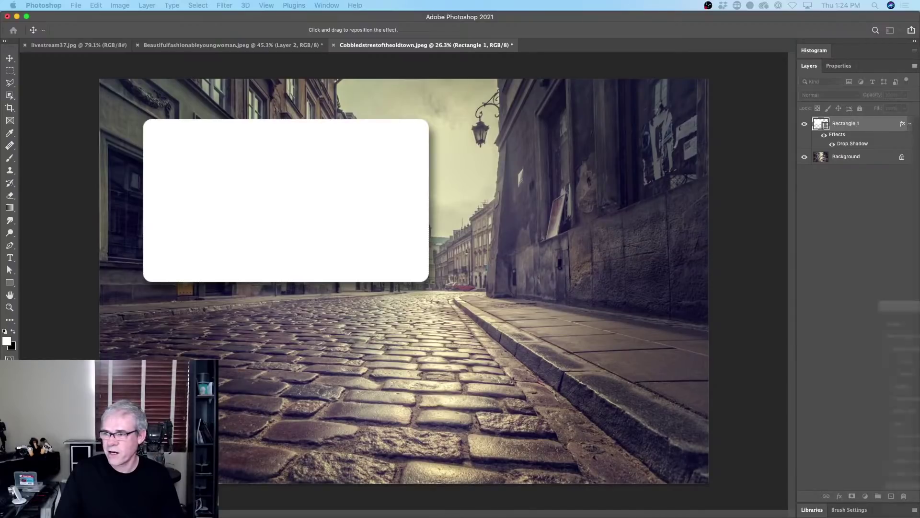
{"action": "double_click", "coordinate": [853, 143]}
{"action": "mouse_move", "coordinate": [287, 250]}
{"action": "left_mouse_down"}
{"action": "mouse_move", "coordinate": [379, 242]}
{"action": "mouse_move", "coordinate": [370, 189]}
{"action": "mouse_move", "coordinate": [261, 207]}
{"action": "mouse_move", "coordinate": [284, 264]}
{"action": "mouse_move", "coordinate": [309, 251]}
{"action": "mouse_move", "coordinate": [288, 244]}
{"action": "left_mouse_up"}
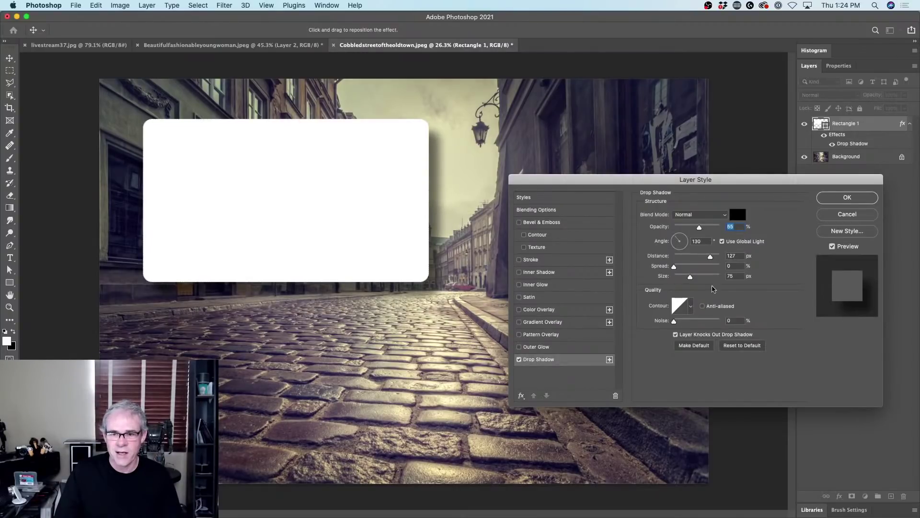
{"action": "left_click_drag", "start_coordinate": [699, 230], "coordinate": [691, 277]}
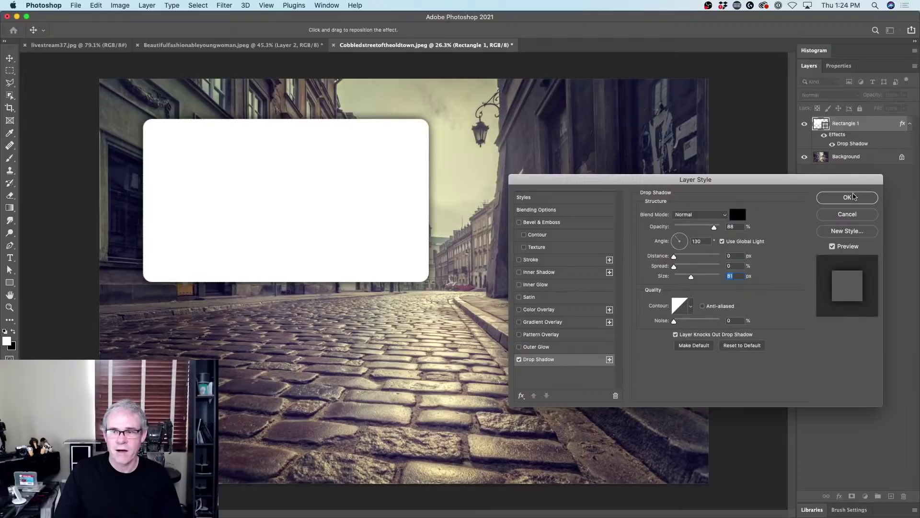
Try lowering the rectangle's overall layer opacity to about 56% in its blending options
{"action": "left_click", "coordinate": [532, 211]}
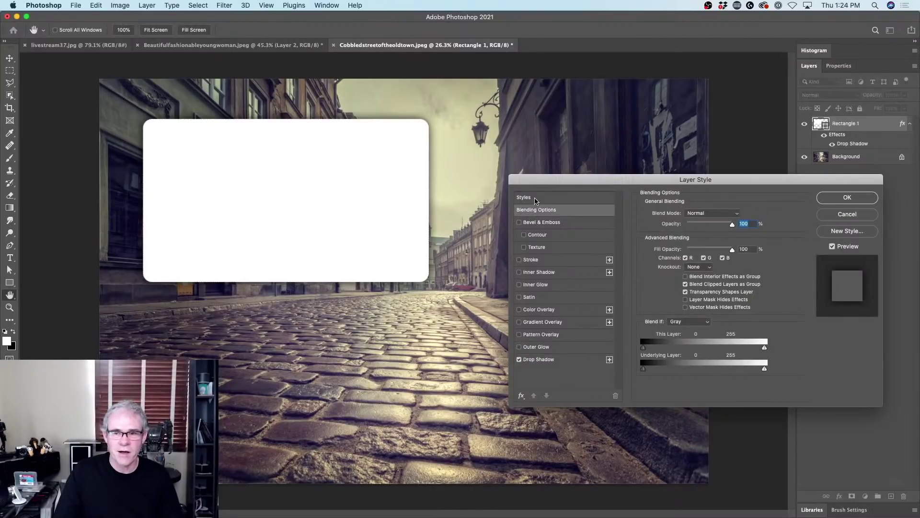
{"action": "left_click", "coordinate": [536, 201]}
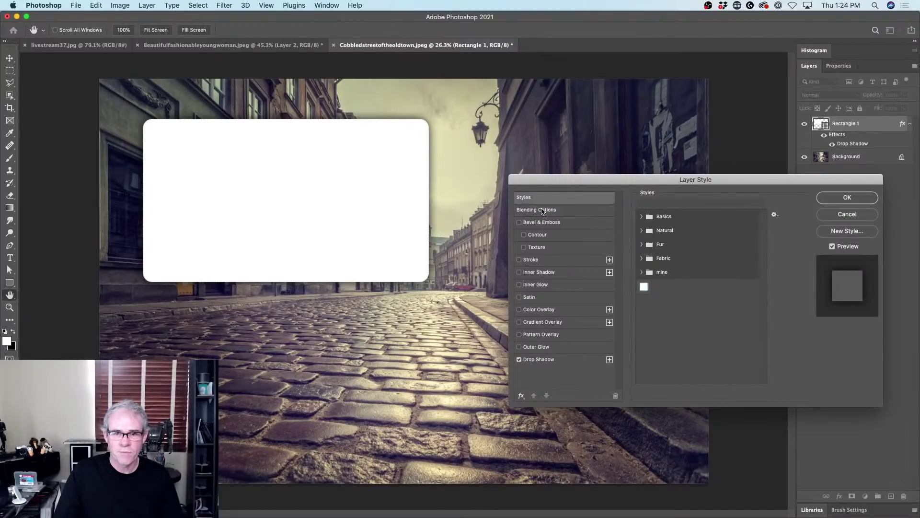
{"action": "left_click", "coordinate": [542, 212]}
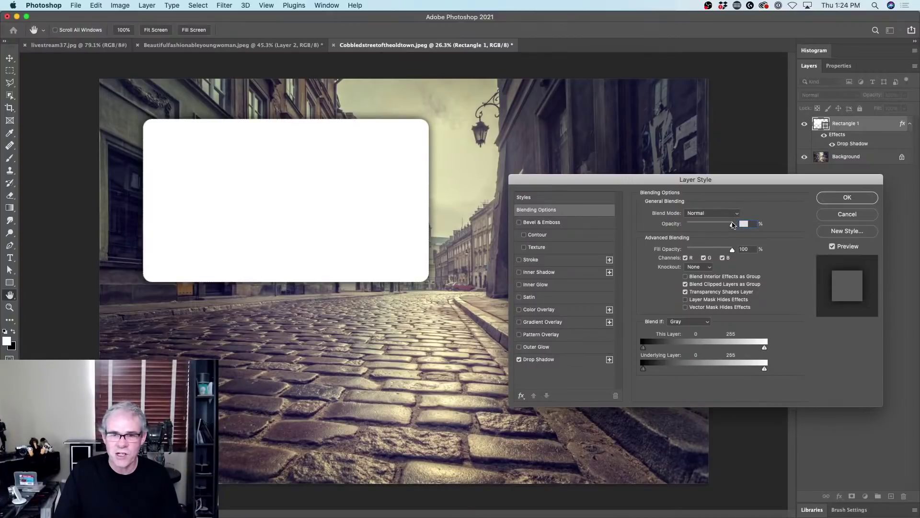
{"action": "left_click_drag", "start_coordinate": [733, 225], "coordinate": [713, 224]}
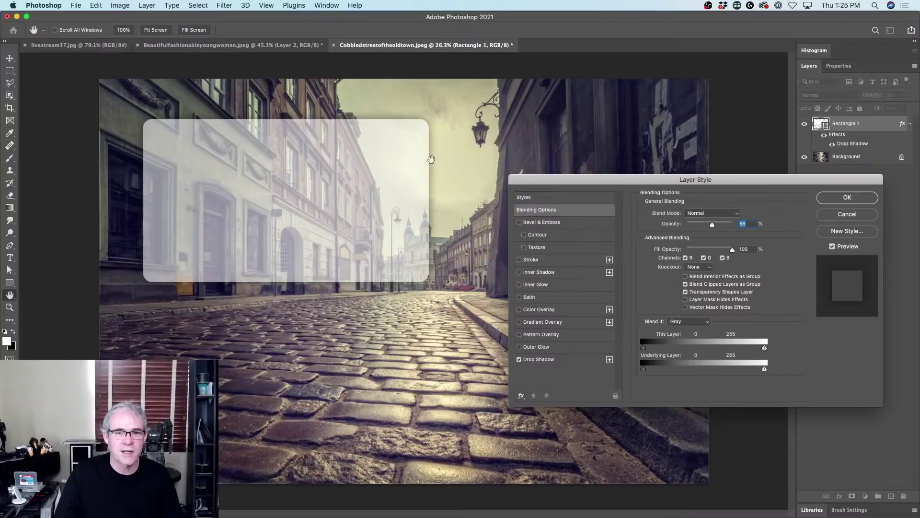
Restore the rectangle's overall opacity to 100% and reduce its fill opacity to 0%, leaving the drop shadow setting on
{"action": "left_click_drag", "start_coordinate": [713, 225], "coordinate": [690, 242]}
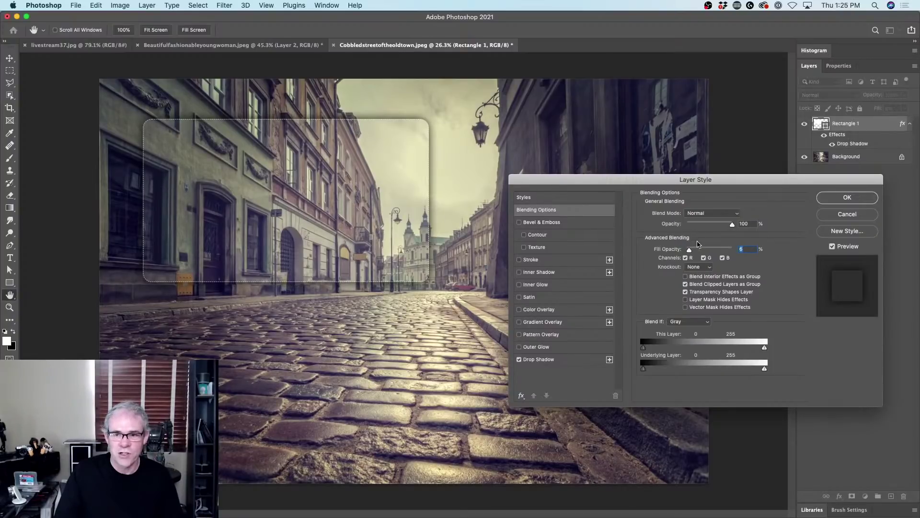
{"action": "left_click_drag", "start_coordinate": [692, 250], "coordinate": [724, 250]}
{"action": "left_click_drag", "start_coordinate": [716, 253], "coordinate": [706, 251]}
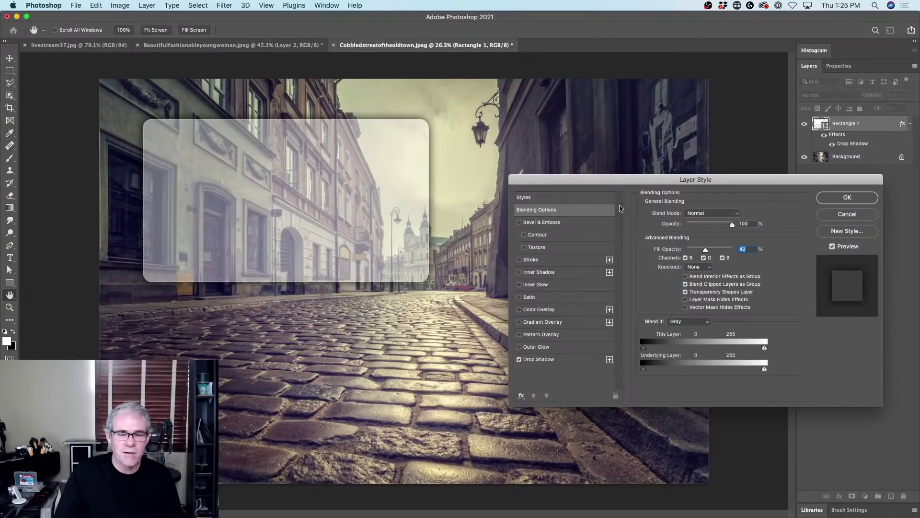
{"action": "left_click_drag", "start_coordinate": [705, 251], "coordinate": [687, 250]}
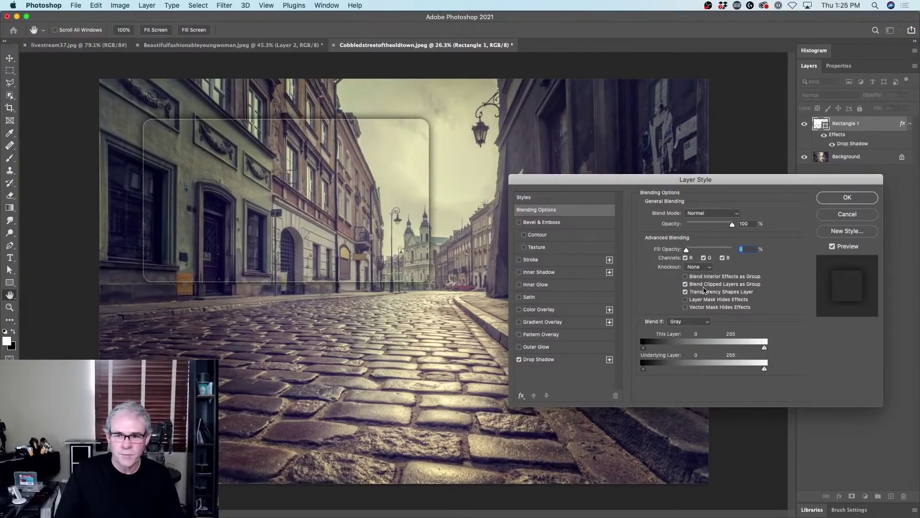
Try the Transparency Shapes Layer, Layer Mask Hides Effects and Vector Mask Hides Effects options on the rectangle at 0% fill
{"action": "left_click", "coordinate": [685, 292]}
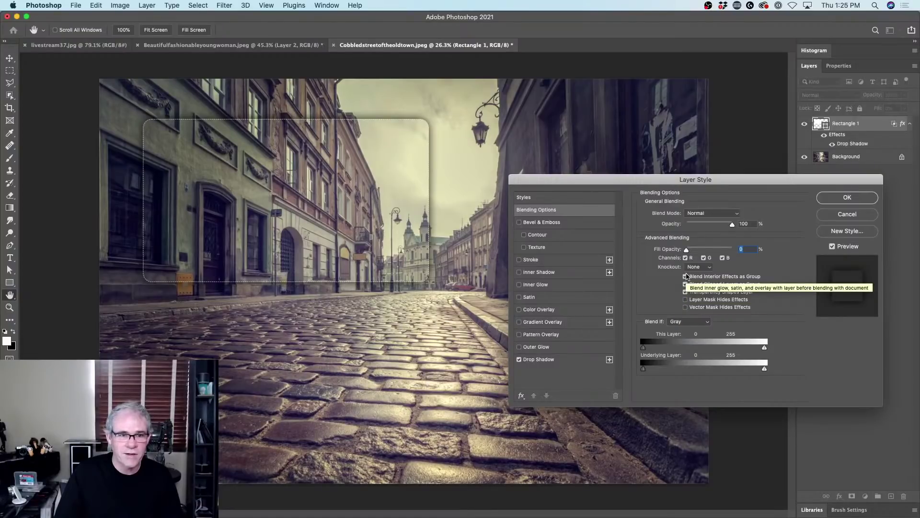
{"action": "left_click", "coordinate": [685, 300]}
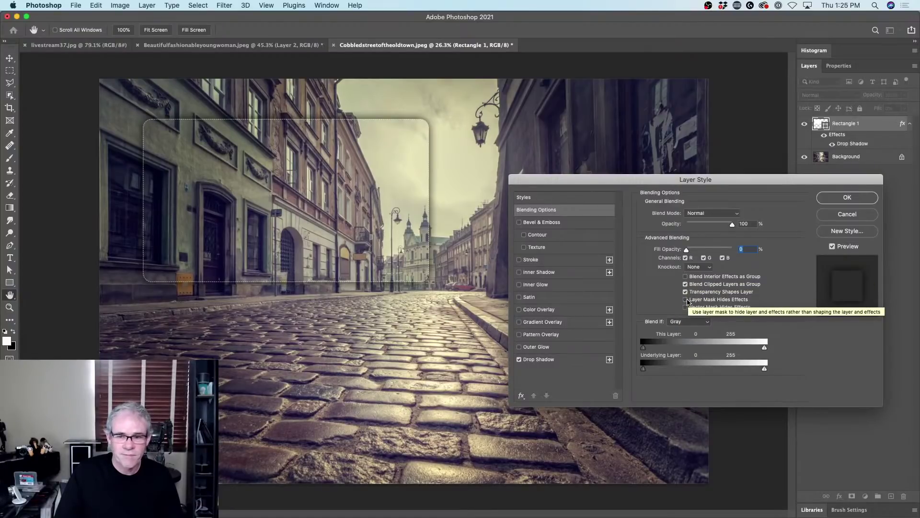
{"action": "left_click", "coordinate": [686, 307]}
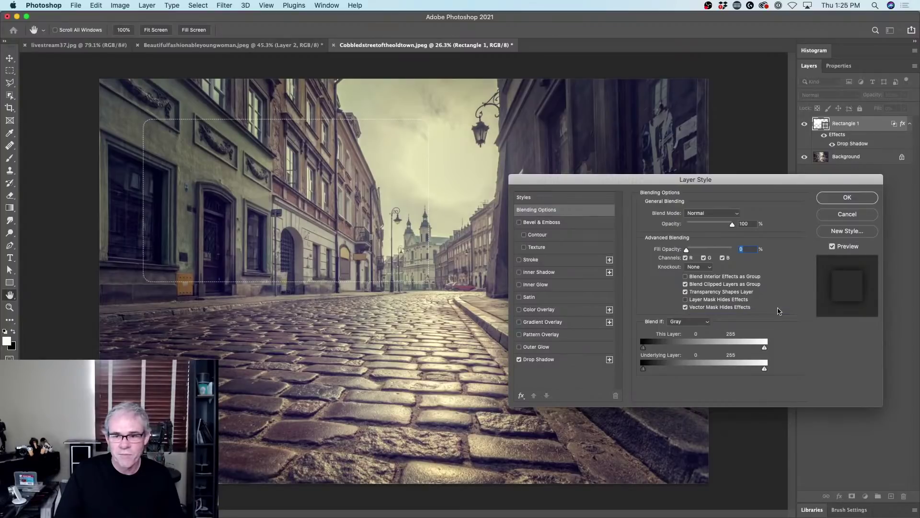
{"action": "left_click", "coordinate": [686, 307]}
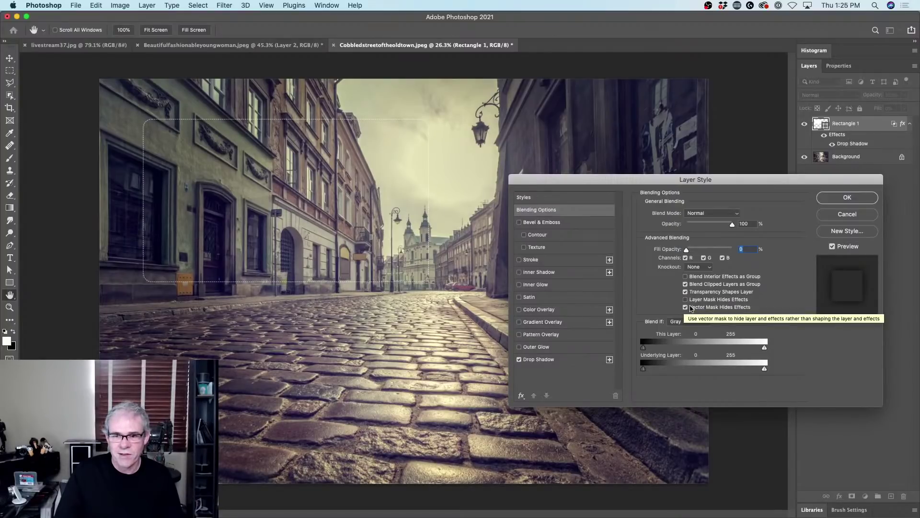
{"action": "left_click", "coordinate": [685, 308]}
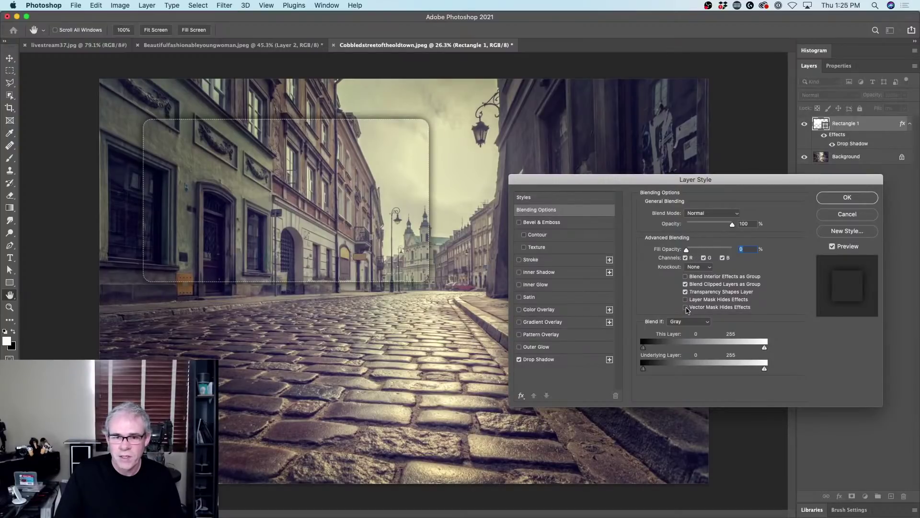
{"action": "left_click", "coordinate": [686, 307]}
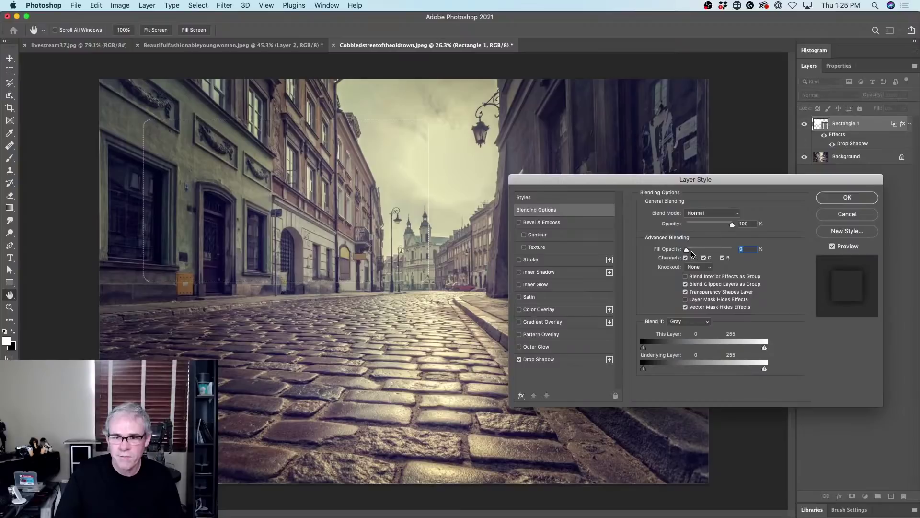
Restore the rectangle's fill opacity to 100%, turn off Vector Mask Hides Effects, and apply the layer style
{"action": "left_click_drag", "start_coordinate": [689, 250], "coordinate": [732, 250]}
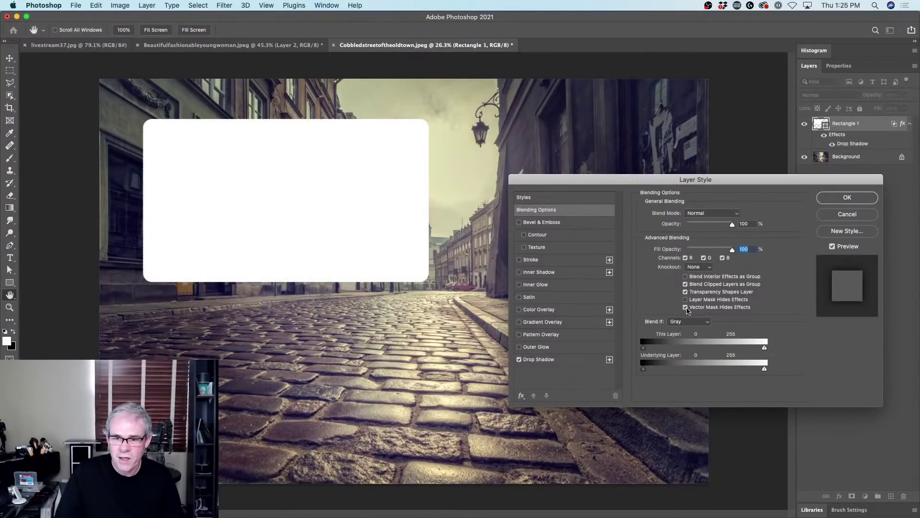
{"action": "left_click", "coordinate": [686, 307]}
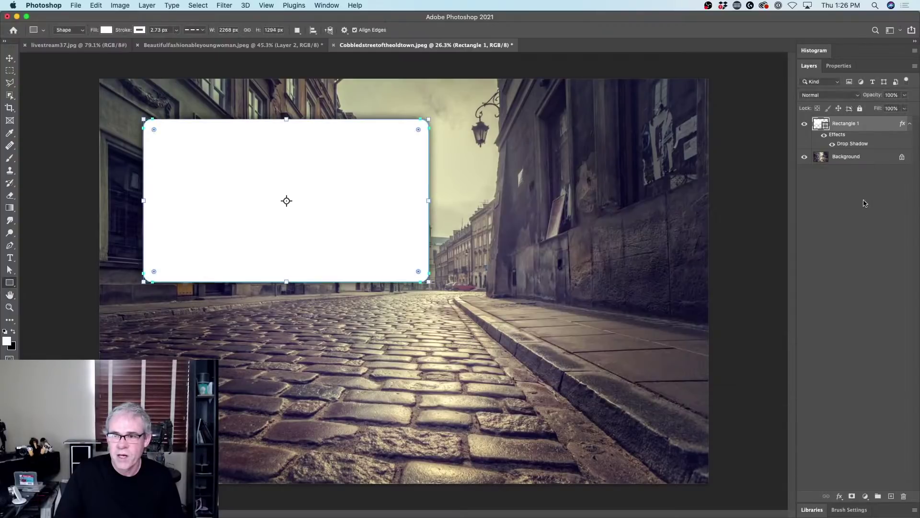
{"action": "left_click", "coordinate": [847, 198]}
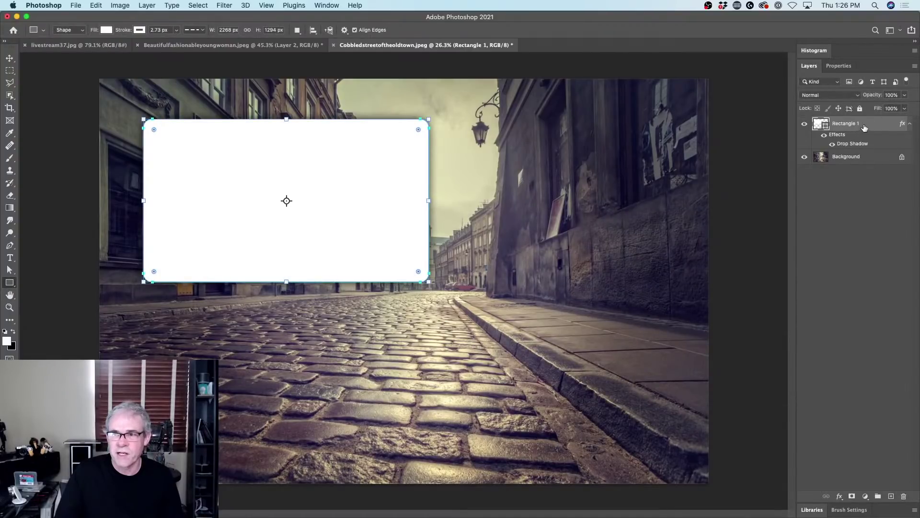
Add a layer mask to the rectangle and fade it from hidden at its upper edge to visible at its lower edge with a linear black-to-white gradient
{"action": "left_click", "coordinate": [852, 496]}
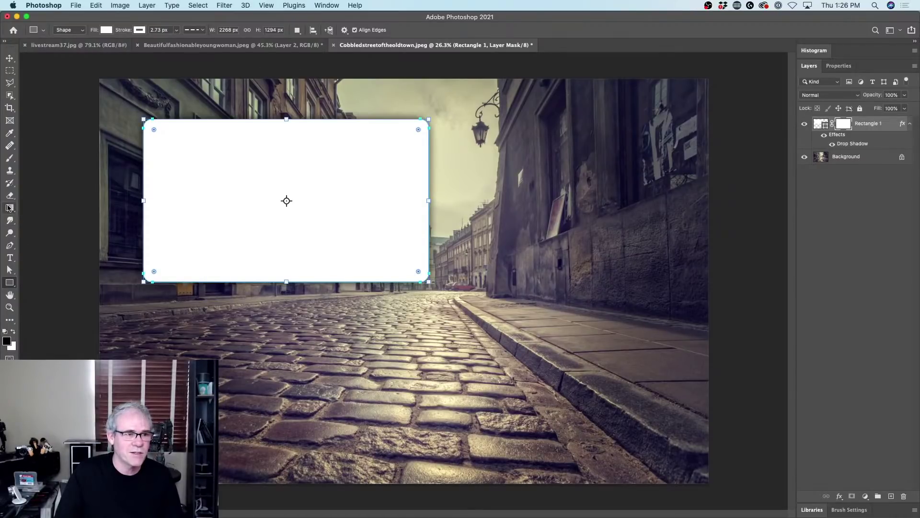
{"action": "left_click_drag", "start_coordinate": [10, 207], "coordinate": [37, 210]}
{"action": "left_click", "coordinate": [64, 211]}
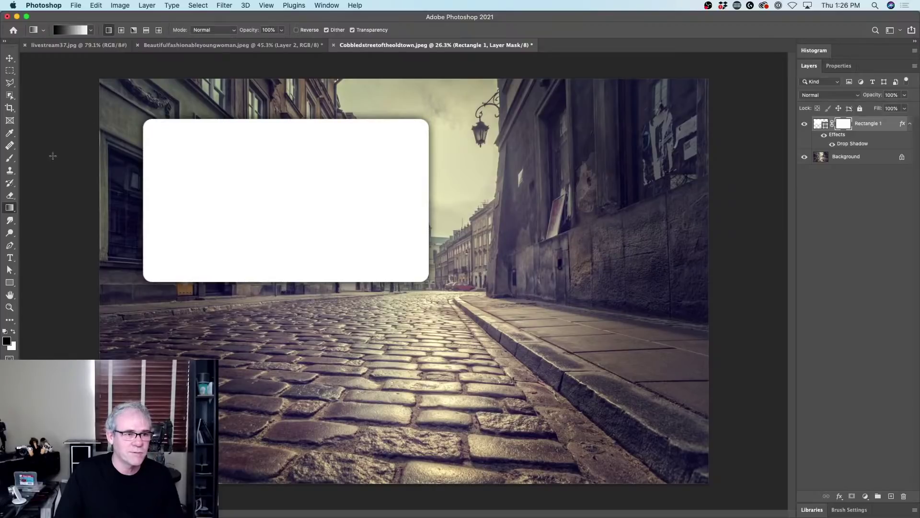
{"action": "left_click", "coordinate": [91, 31]}
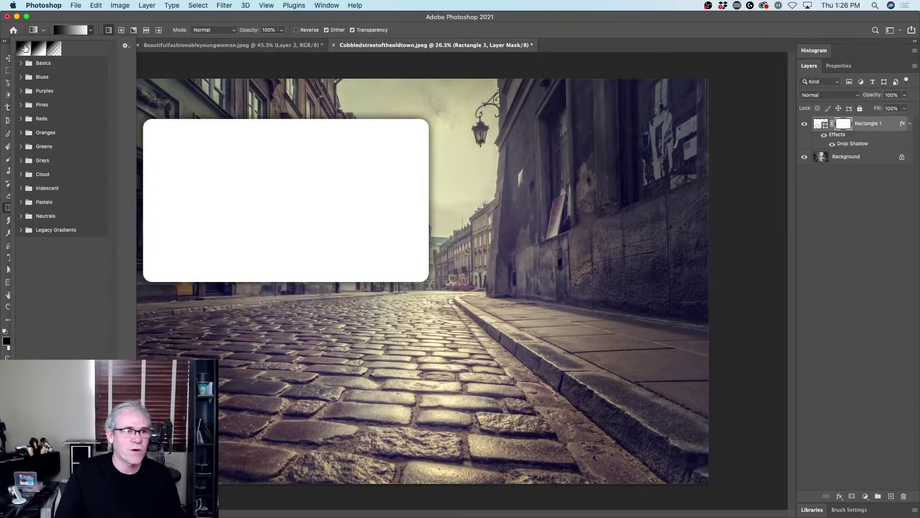
{"action": "left_click", "coordinate": [109, 16]}
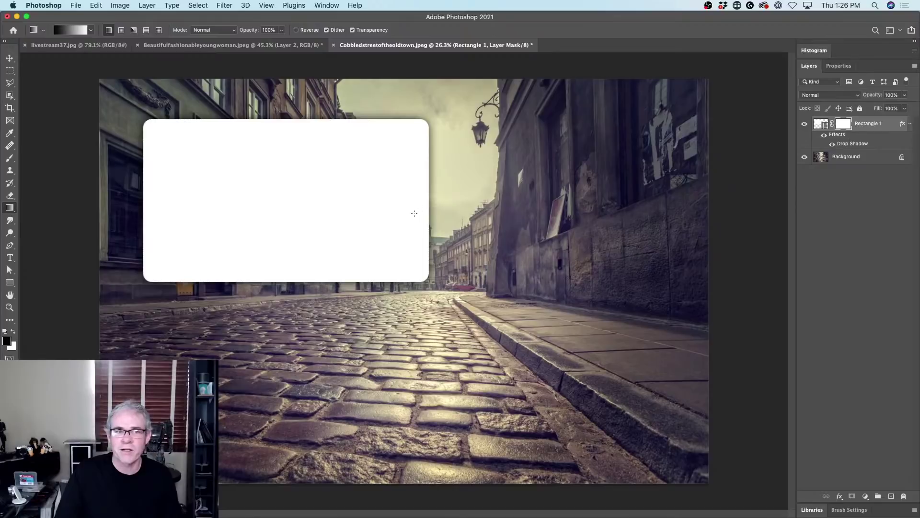
{"action": "left_click_drag", "start_coordinate": [278, 133], "coordinate": [280, 276]}
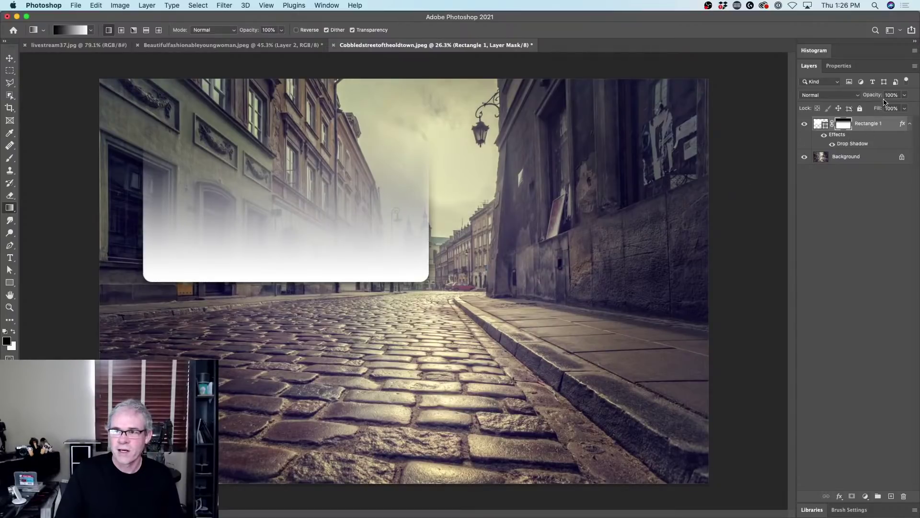
Lower the fill of the masked rectangle layer to 58% and view it without the Gradient tool active
{"action": "left_click_drag", "start_coordinate": [878, 110], "coordinate": [817, 108]}
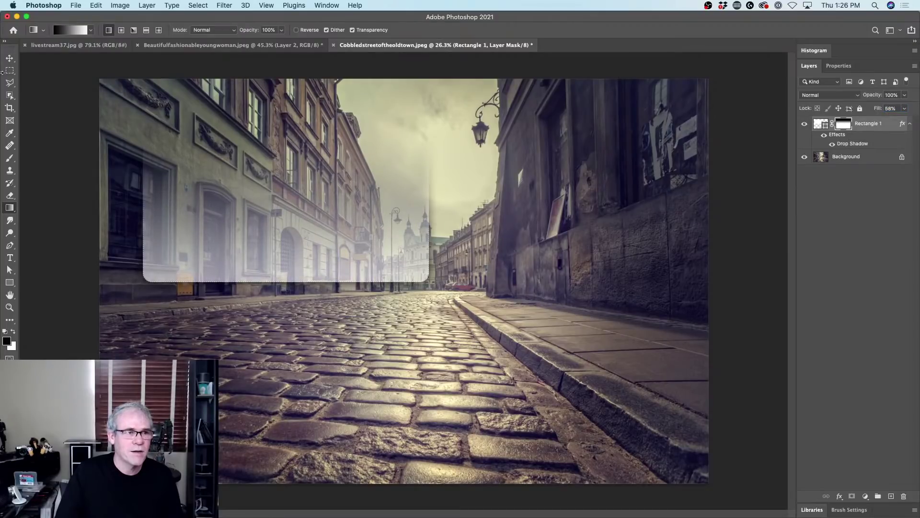
{"action": "left_click", "coordinate": [10, 58]}
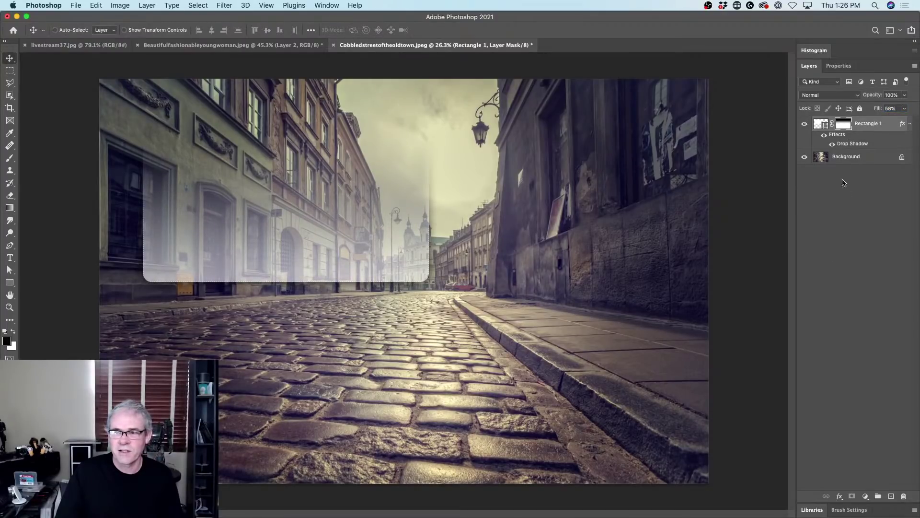
{"action": "left_click", "coordinate": [849, 156]}
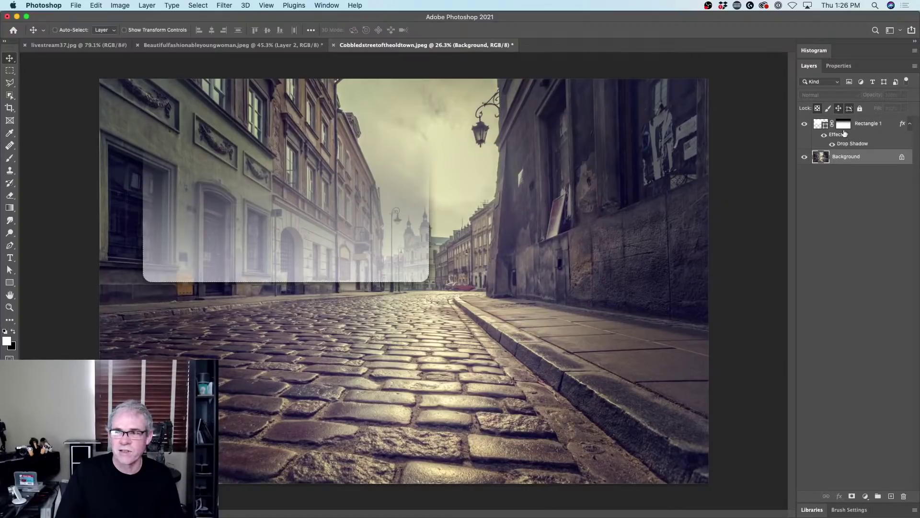
Remove the stroke from the rectangle shape by setting it to no color, and deselect the layer
{"action": "left_click", "coordinate": [825, 123]}
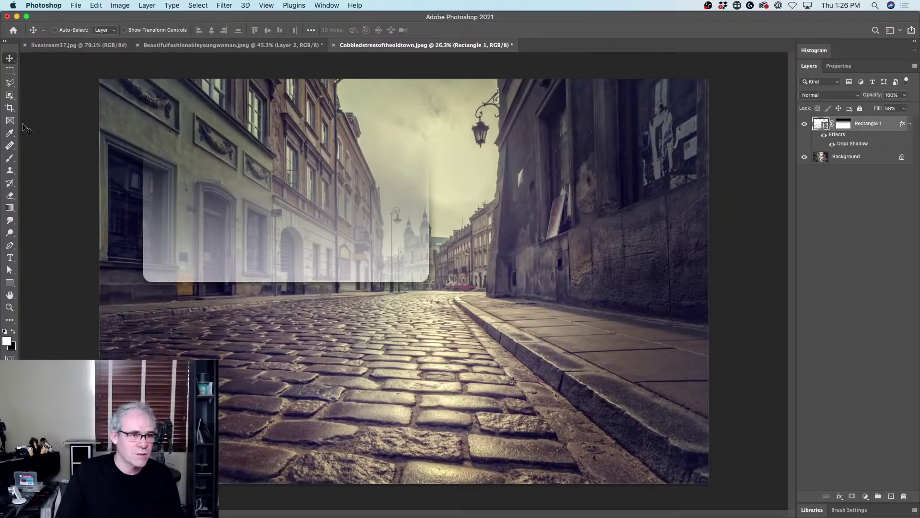
{"action": "left_click", "coordinate": [9, 282]}
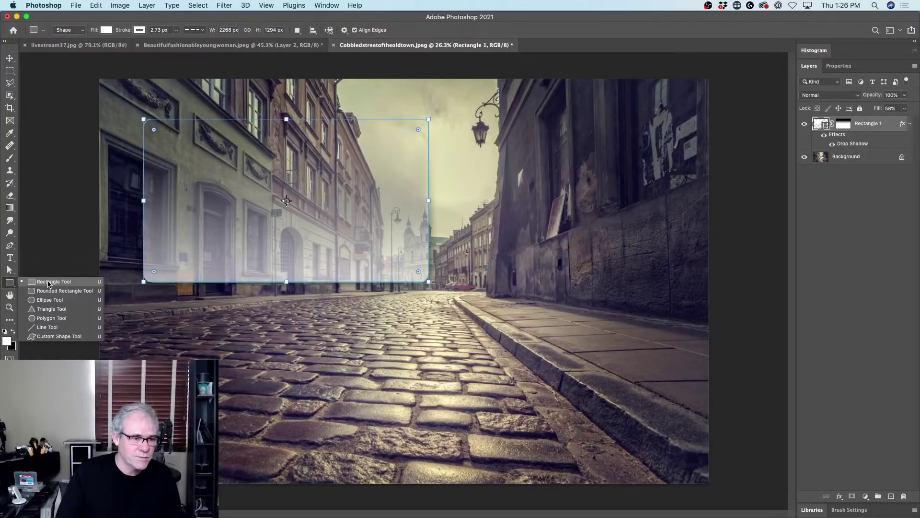
{"action": "left_click", "coordinate": [49, 283]}
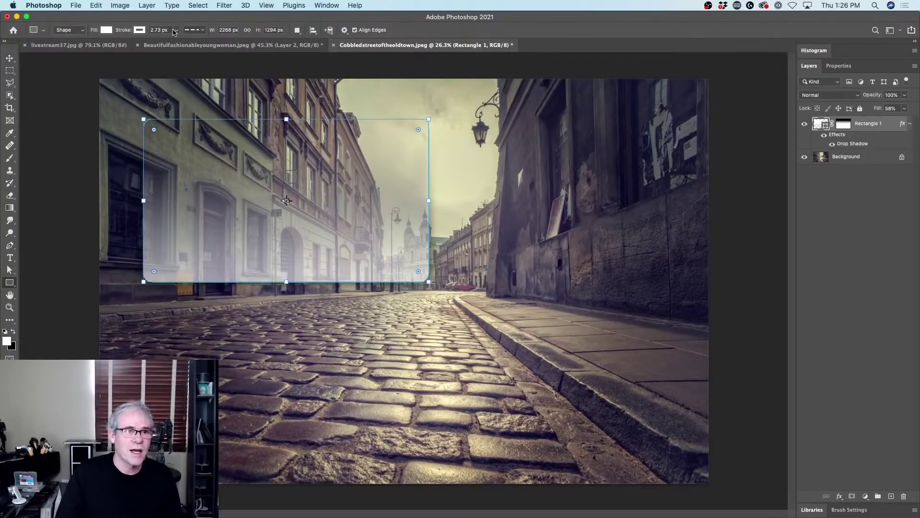
{"action": "left_click", "coordinate": [140, 30]}
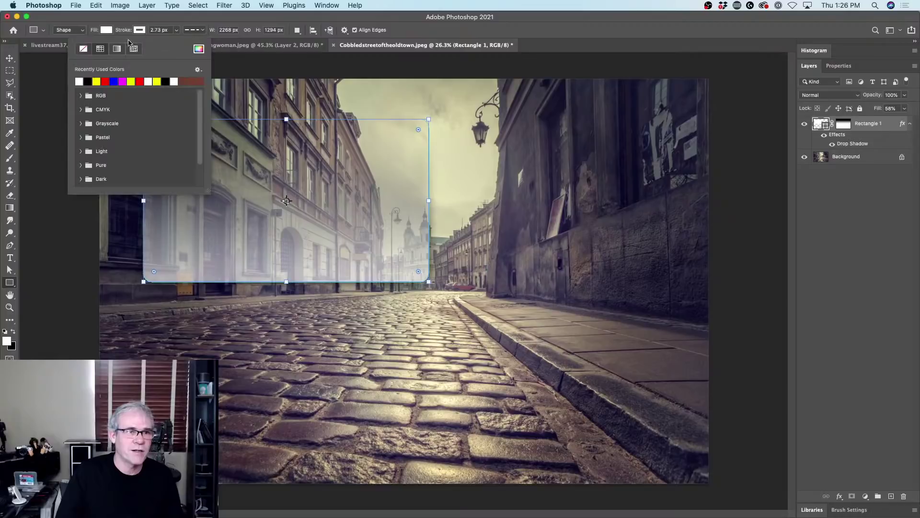
{"action": "left_click", "coordinate": [82, 49]}
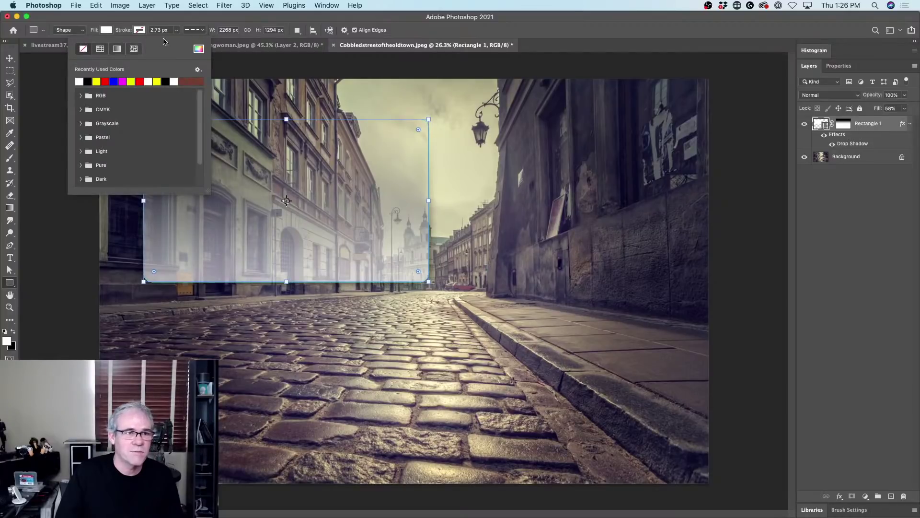
{"action": "left_click", "coordinate": [164, 19]}
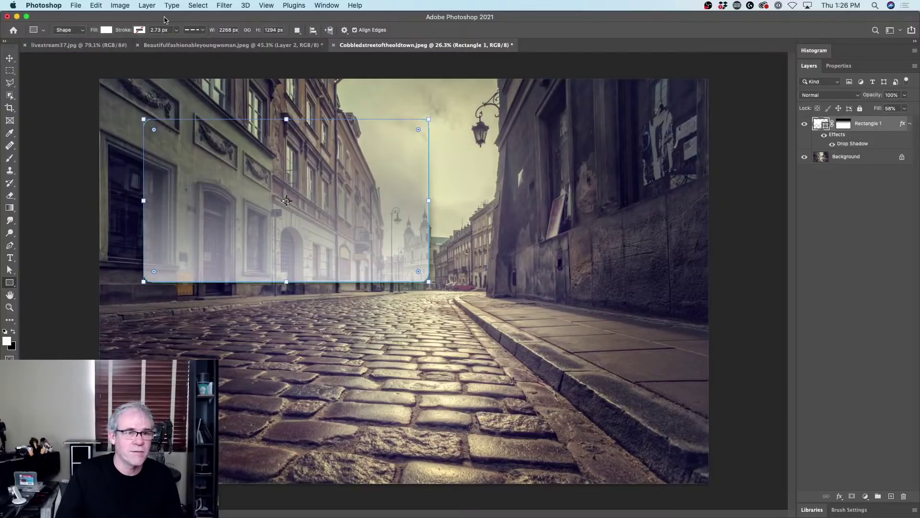
{"action": "left_click", "coordinate": [850, 224]}
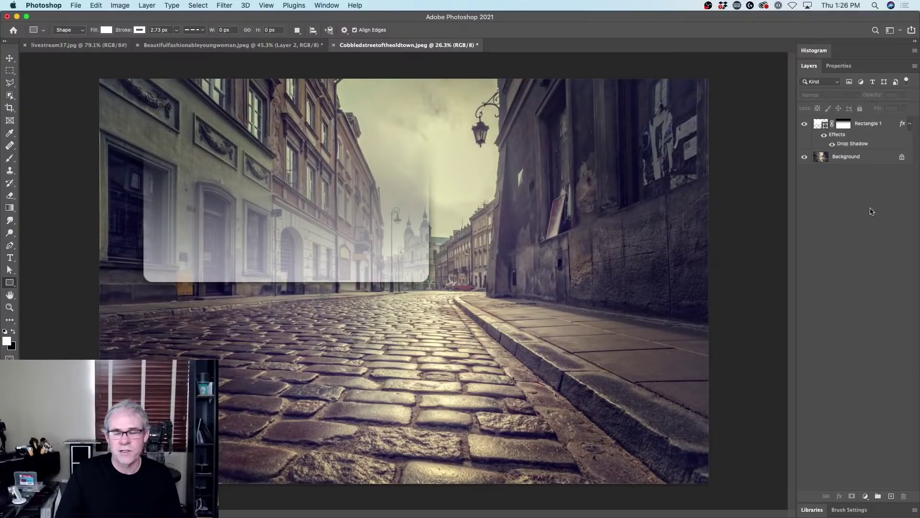
Invert the rectangle's layer mask and move the rectangle slightly up and to the right over the buildings
{"action": "left_click", "coordinate": [843, 126]}
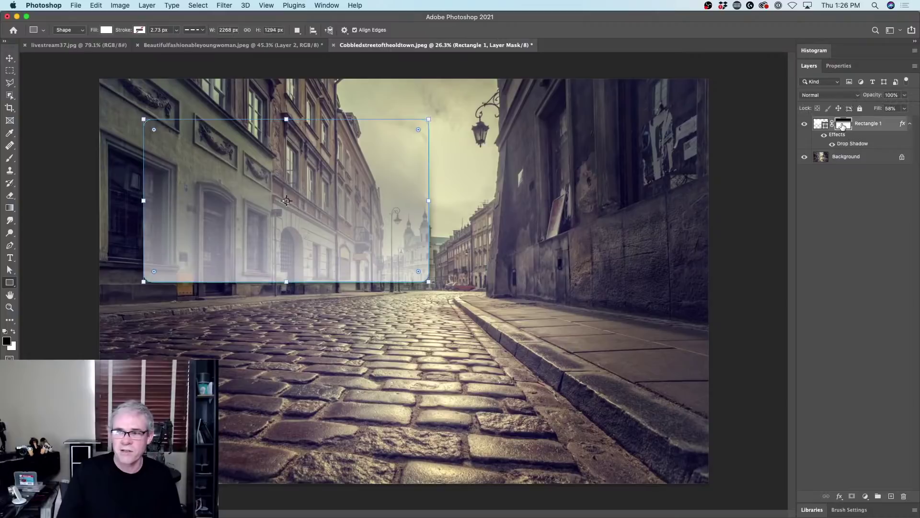
{"action": "key", "text": "super+i"}
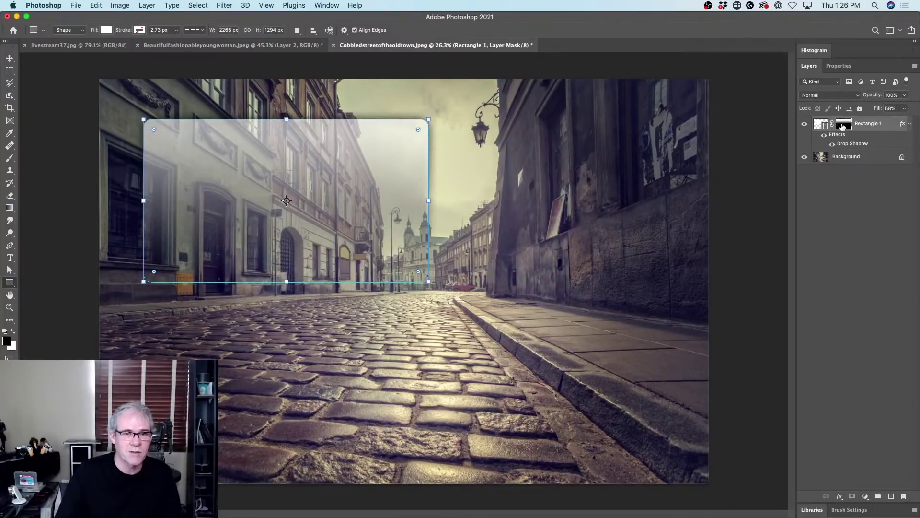
{"action": "left_click", "coordinate": [10, 58]}
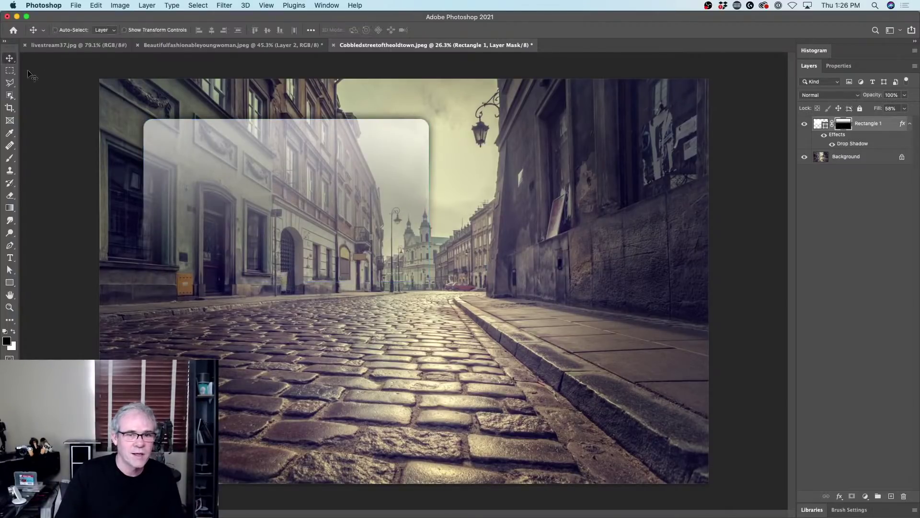
{"action": "mouse_move", "coordinate": [385, 193]}
{"action": "left_mouse_down"}
{"action": "mouse_move", "coordinate": [626, 188]}
{"action": "mouse_move", "coordinate": [391, 185]}
{"action": "left_mouse_up"}
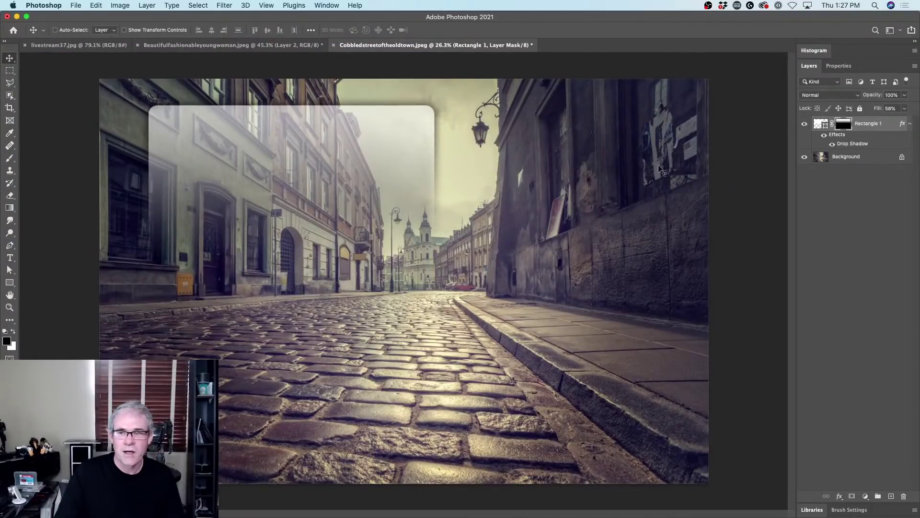
Compare Vector Mask Hides Effects and Layer Mask Hides Effects in the rectangle's blending options, leaving only Layer Mask Hides Effects enabled
{"action": "double_click", "coordinate": [836, 136]}
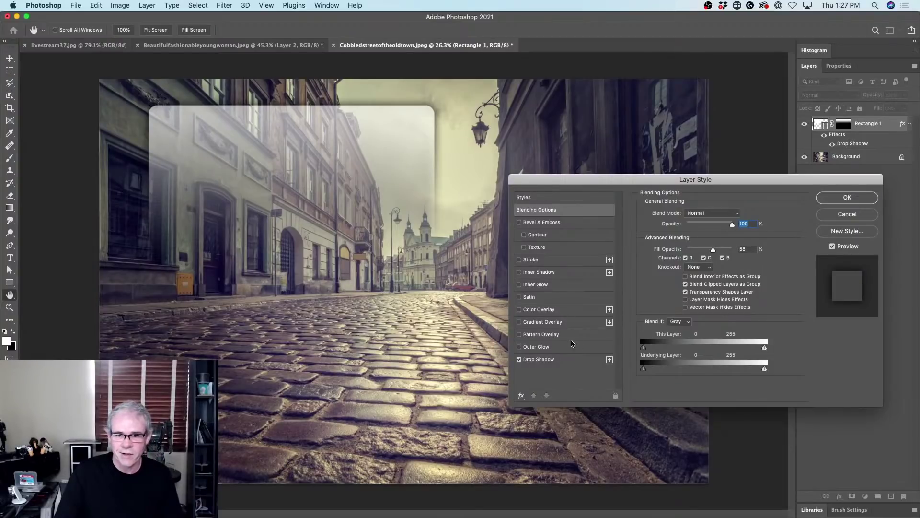
{"action": "left_click", "coordinate": [685, 308]}
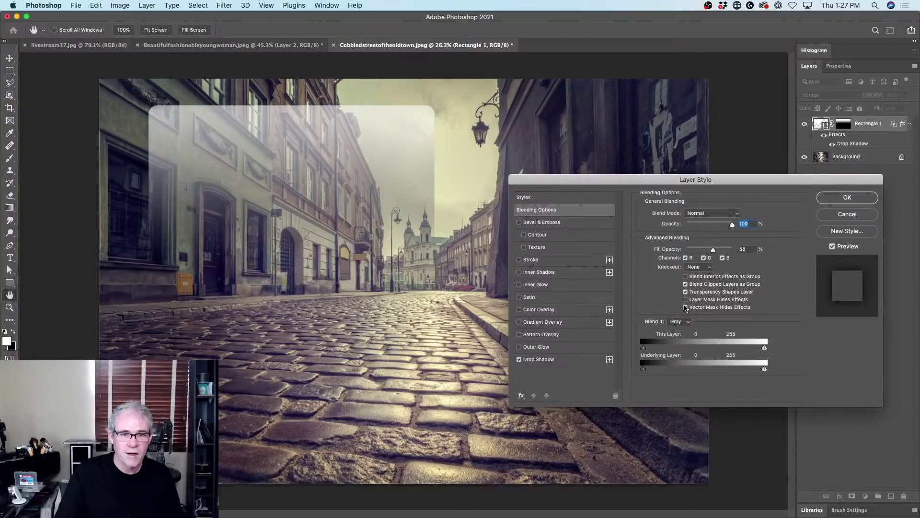
{"action": "left_click", "coordinate": [685, 307]}
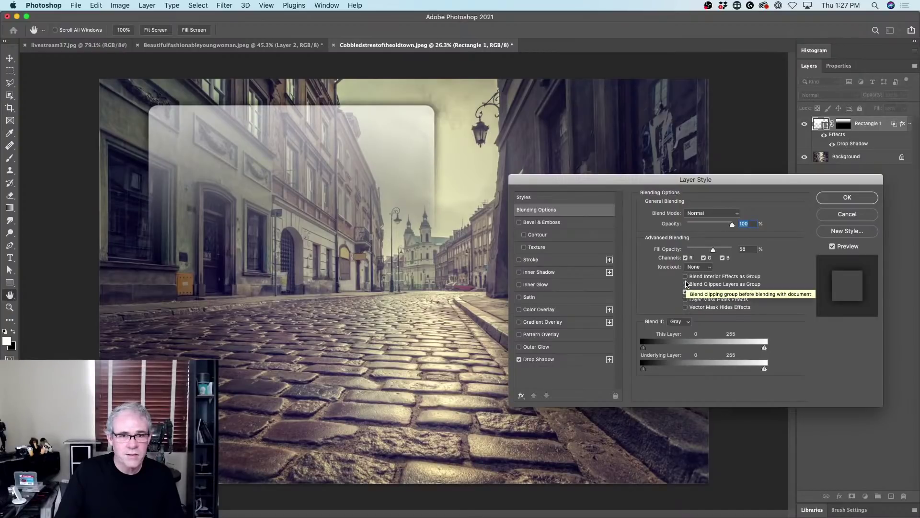
{"action": "left_click", "coordinate": [686, 300]}
{"action": "left_click", "coordinate": [685, 300]}
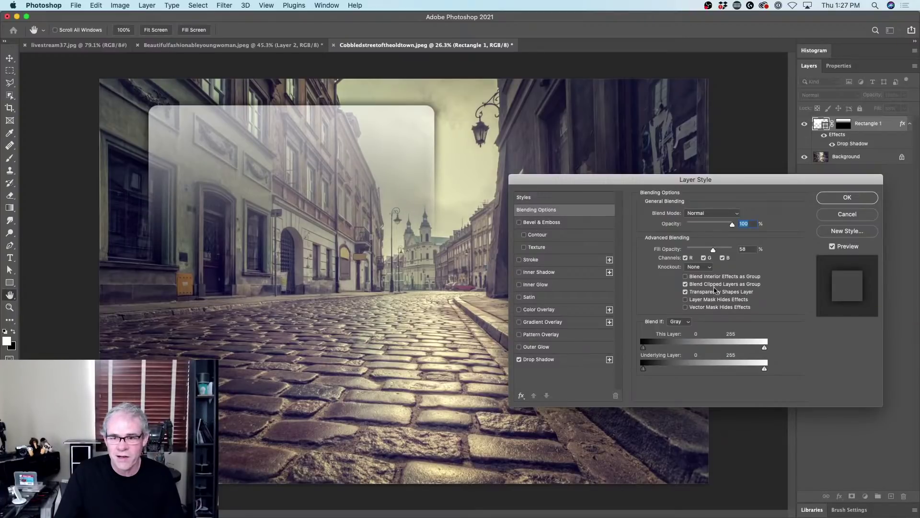
{"action": "left_click", "coordinate": [705, 301]}
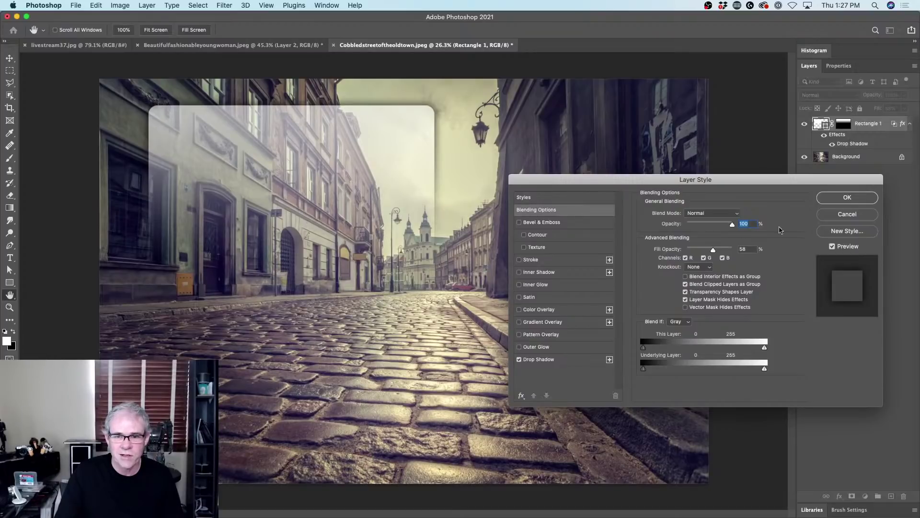
Lower the opacity of the rectangle's drop shadow to make it noticeably fainter and apply the layer style
{"action": "left_click", "coordinate": [539, 359]}
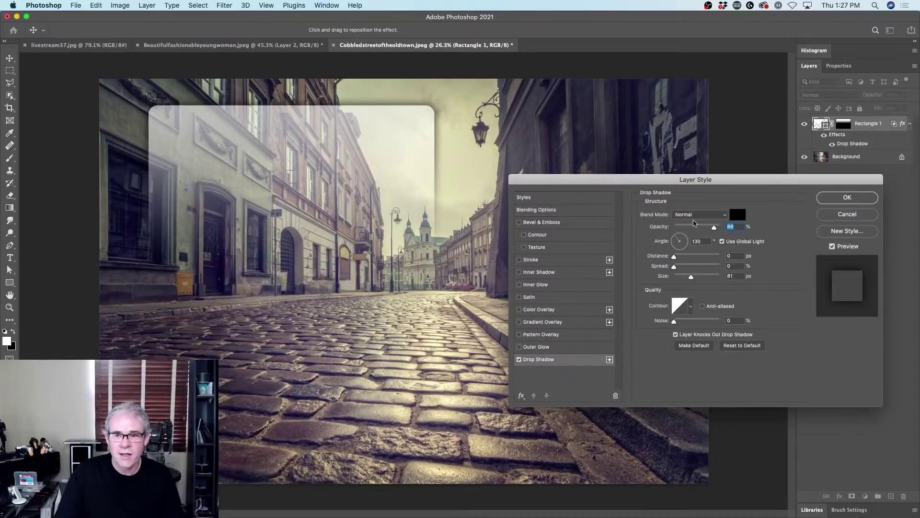
{"action": "left_click_drag", "start_coordinate": [714, 230], "coordinate": [693, 230]}
{"action": "left_click", "coordinate": [847, 197]}
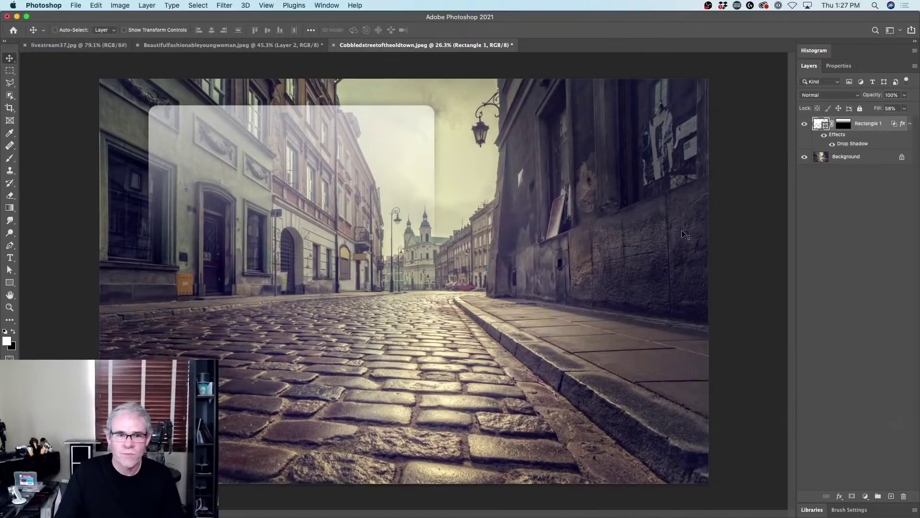
Move the translucent rectangle across the image so it covers the sky and the dark building
{"action": "left_click_drag", "start_coordinate": [251, 148], "coordinate": [506, 143]}
{"action": "left_click_drag", "start_coordinate": [553, 201], "coordinate": [511, 201]}
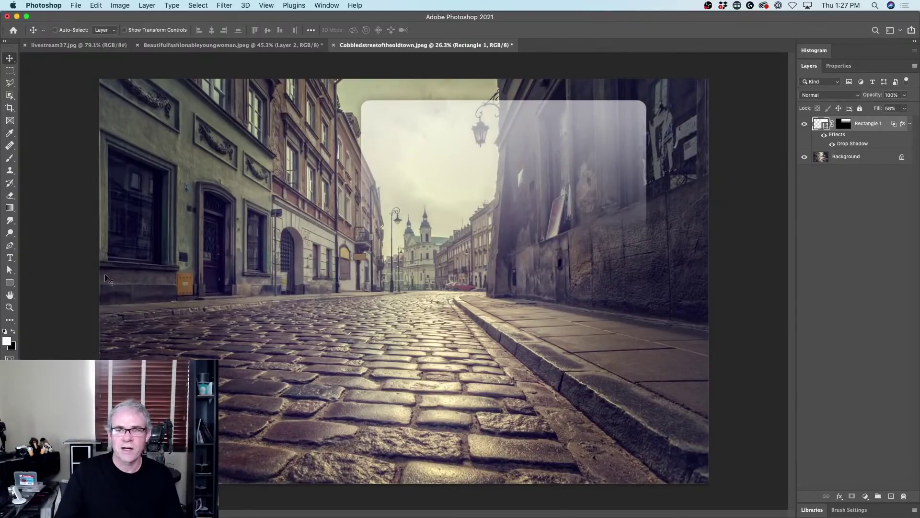
Add a paragraph text box over the rectangle on a new layer and paste Lorem Ipsum text into it twice
{"action": "left_click", "coordinate": [10, 258]}
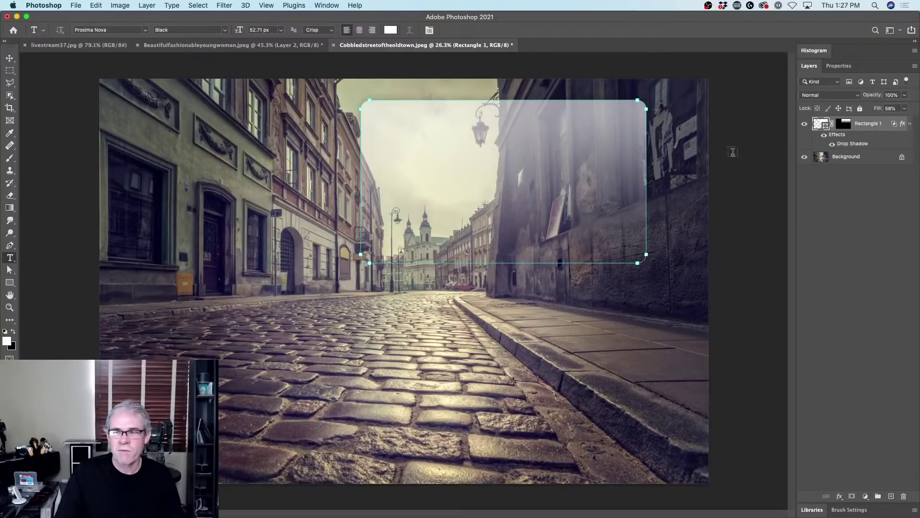
{"action": "left_click", "coordinate": [890, 494]}
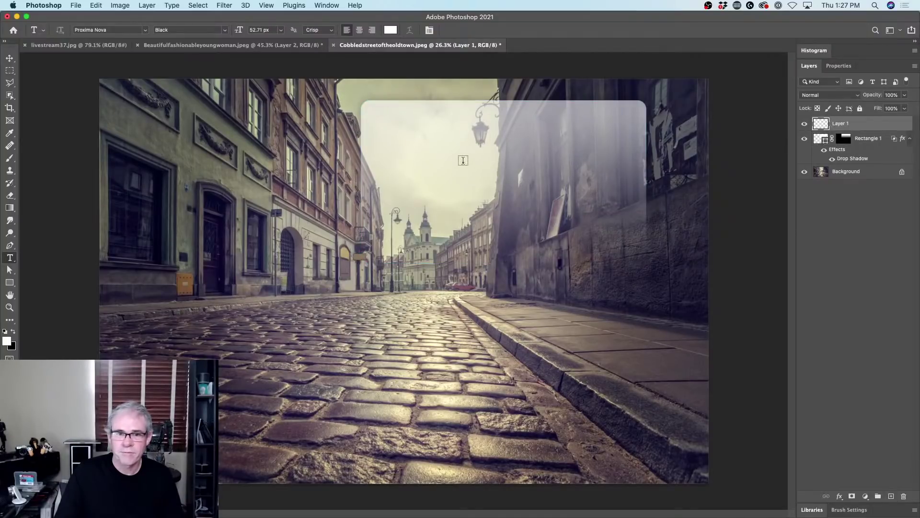
{"action": "left_click_drag", "start_coordinate": [378, 117], "coordinate": [633, 284]}
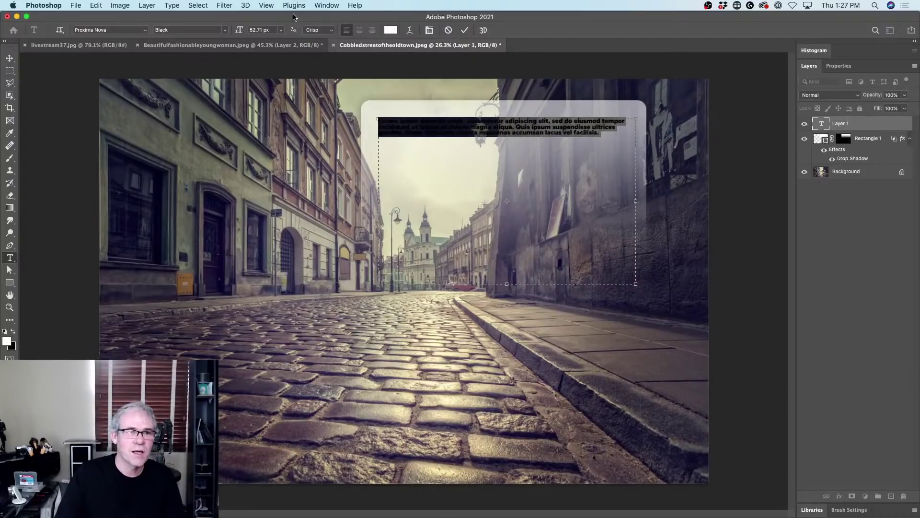
{"action": "left_click", "coordinate": [171, 5]}
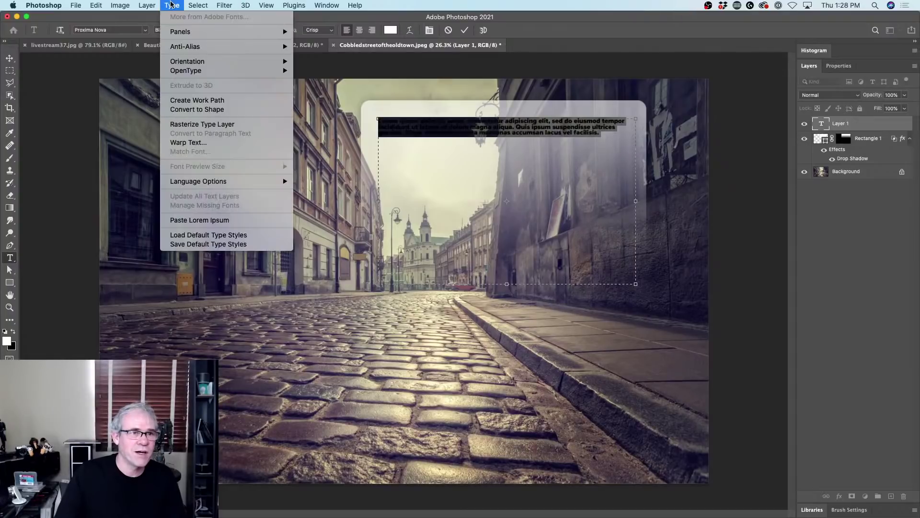
{"action": "left_click", "coordinate": [222, 220]}
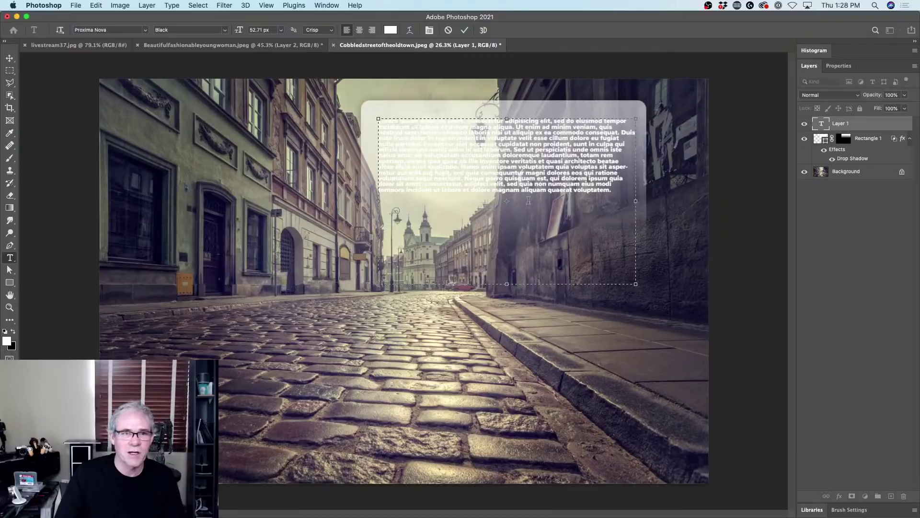
{"action": "left_click", "coordinate": [168, 3]}
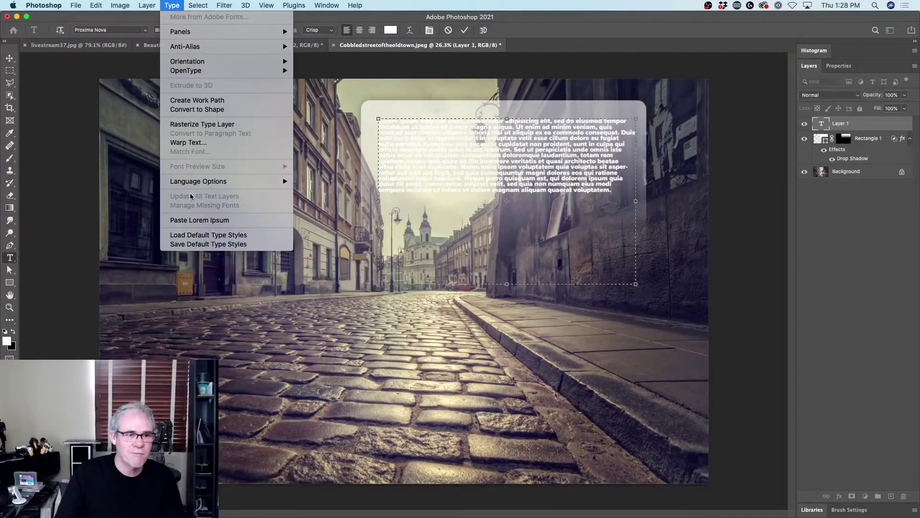
{"action": "left_click", "coordinate": [196, 221]}
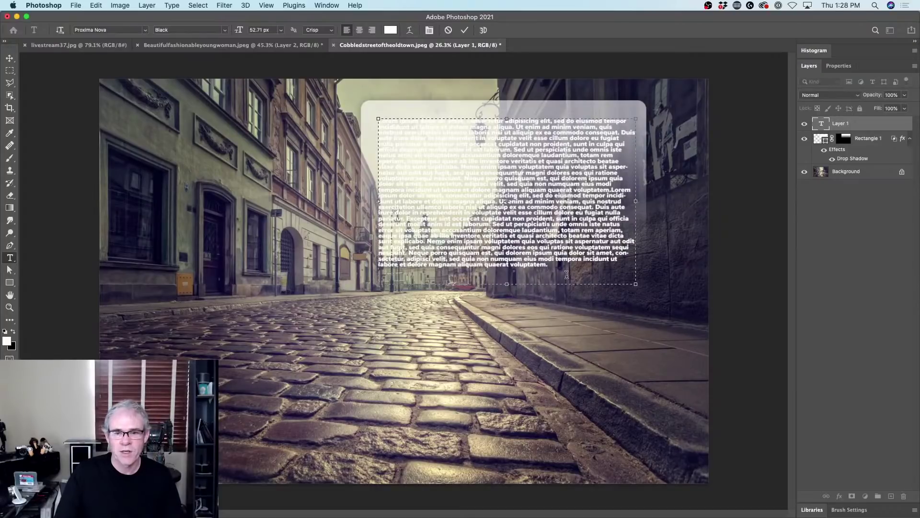
Set the font style of all the paragraph text to Regular and commit the text
{"action": "left_click_drag", "start_coordinate": [565, 271], "coordinate": [344, 95]}
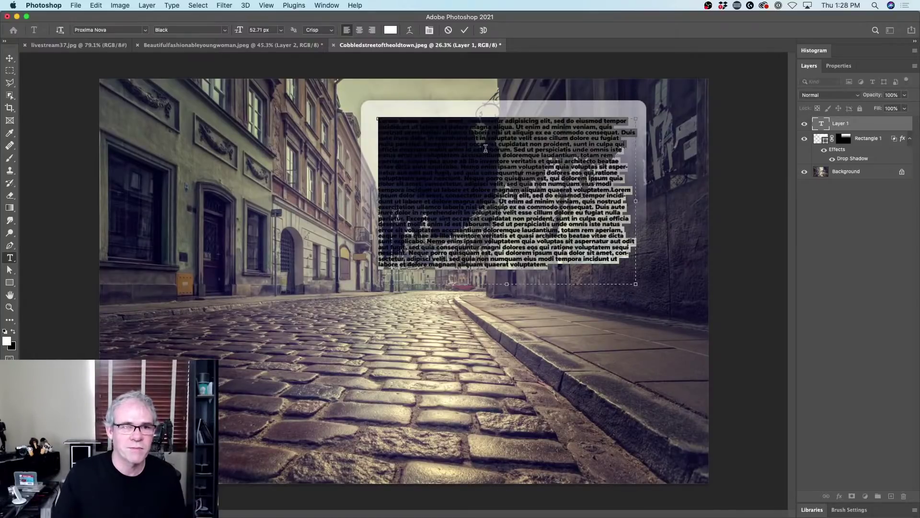
{"action": "left_click", "coordinate": [219, 30]}
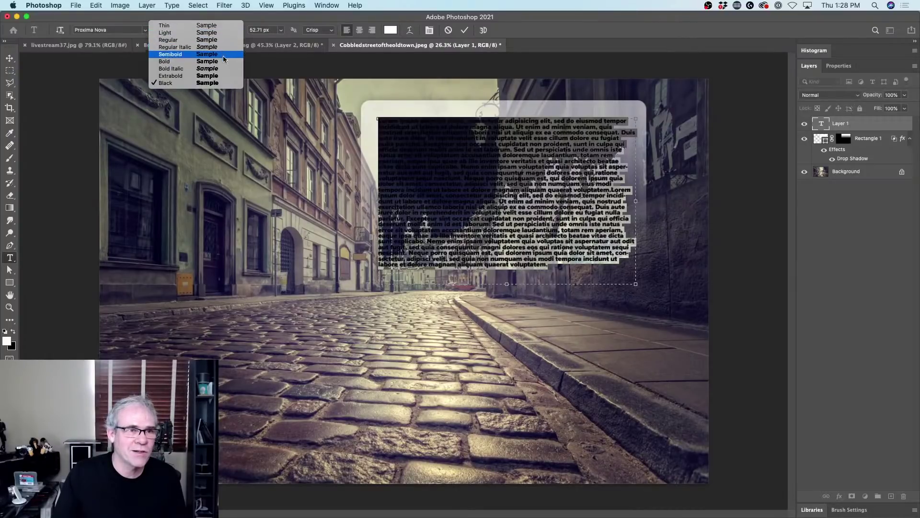
{"action": "left_click", "coordinate": [224, 41]}
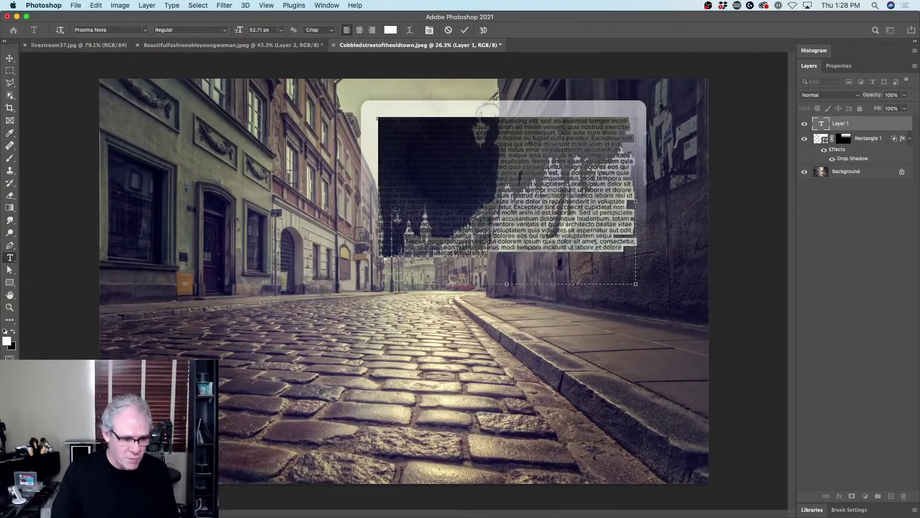
{"action": "scroll", "coordinate": [536, 195], "scroll_direction": "up", "scroll_amount": 5}
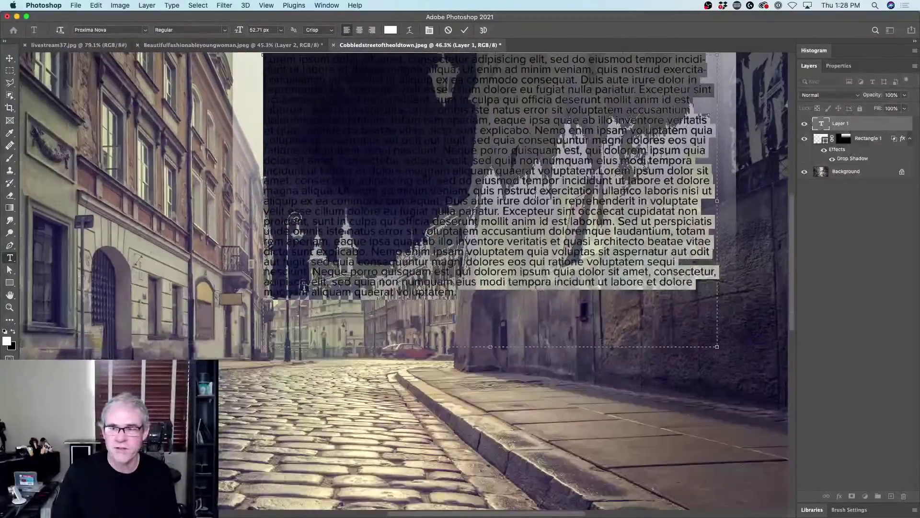
{"action": "left_click", "coordinate": [10, 58]}
{"action": "scroll", "coordinate": [595, 198], "scroll_direction": "down", "scroll_amount": 2}
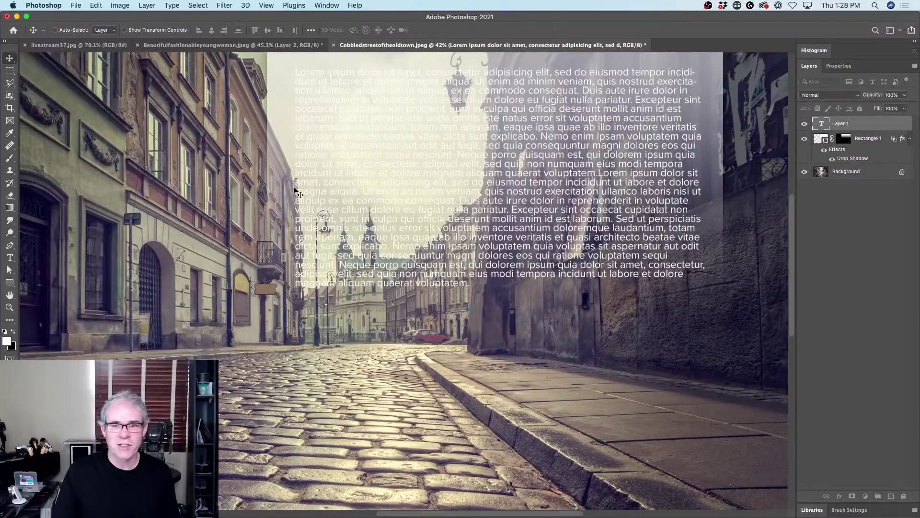
Select all the paragraph text for editing, and hide and restore its selection highlight to preview the text
{"action": "left_click", "coordinate": [9, 258]}
{"action": "left_click", "coordinate": [400, 197]}
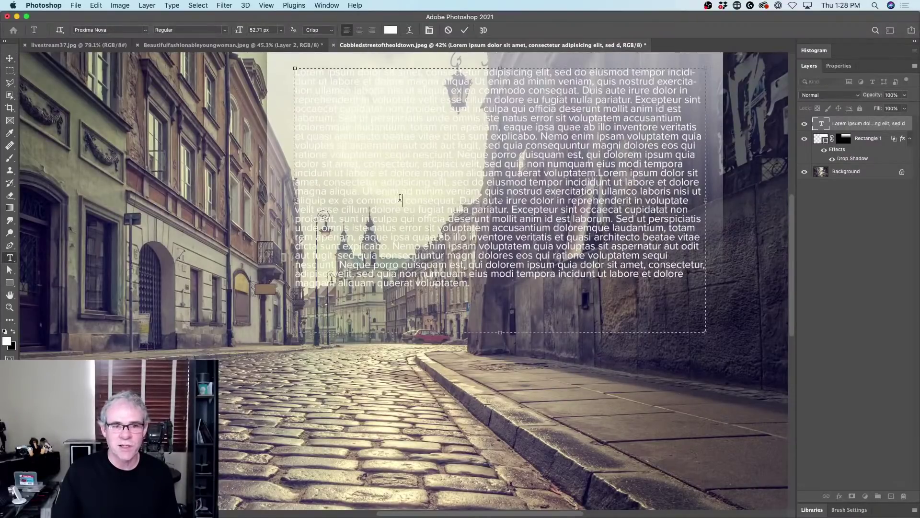
{"action": "key", "text": "super+a"}
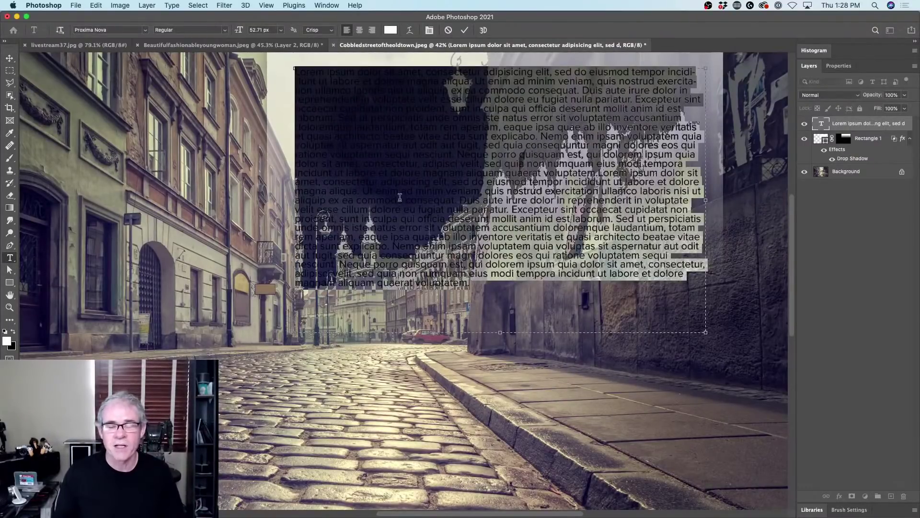
{"action": "key", "text": "super+h"}
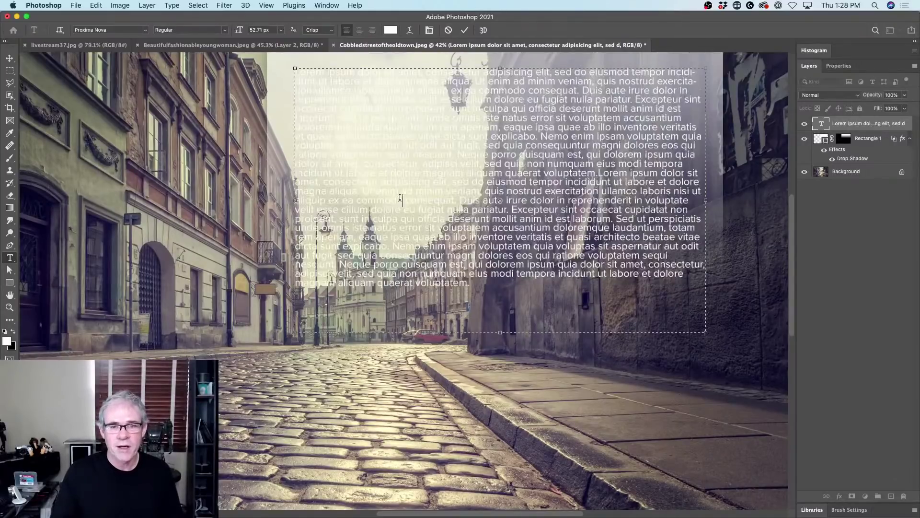
{"action": "key", "text": "super+h"}
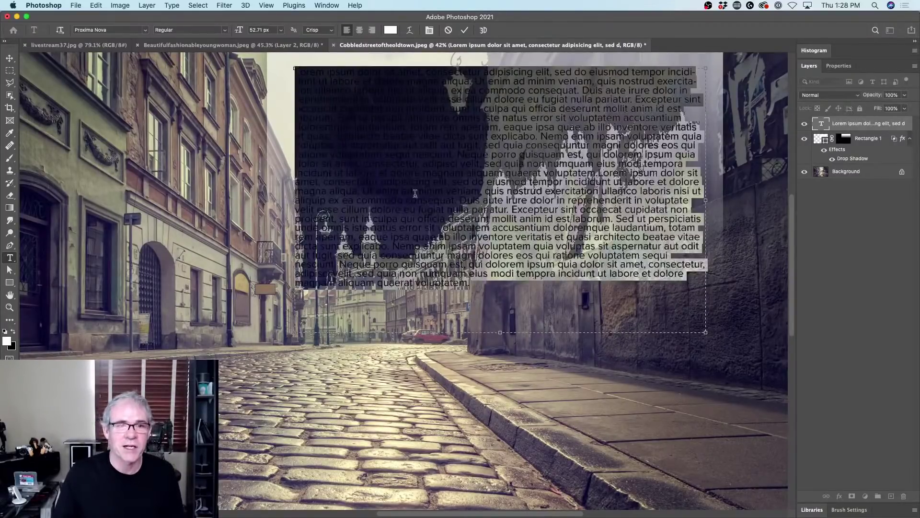
Display the Character and Paragraph panels and place them stacked over the buildings, clear of the text
{"action": "left_click", "coordinate": [430, 31]}
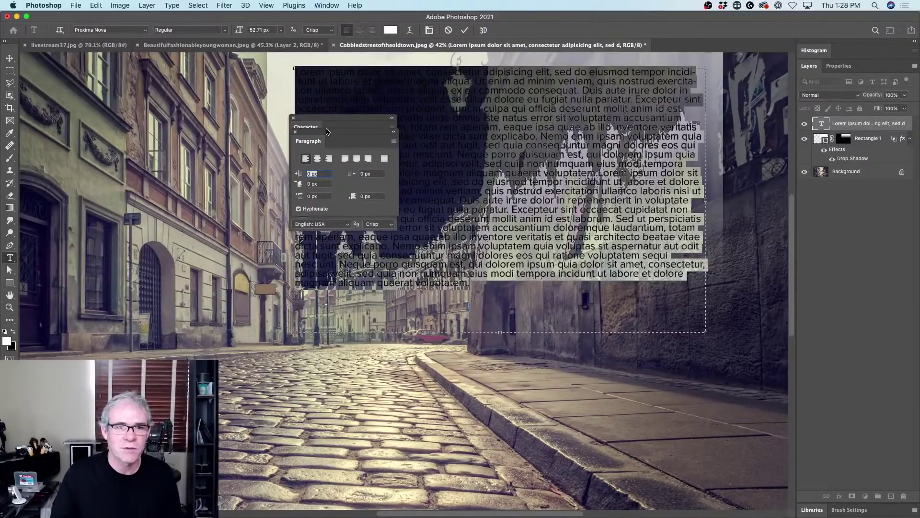
{"action": "left_click_drag", "start_coordinate": [329, 120], "coordinate": [106, 91]}
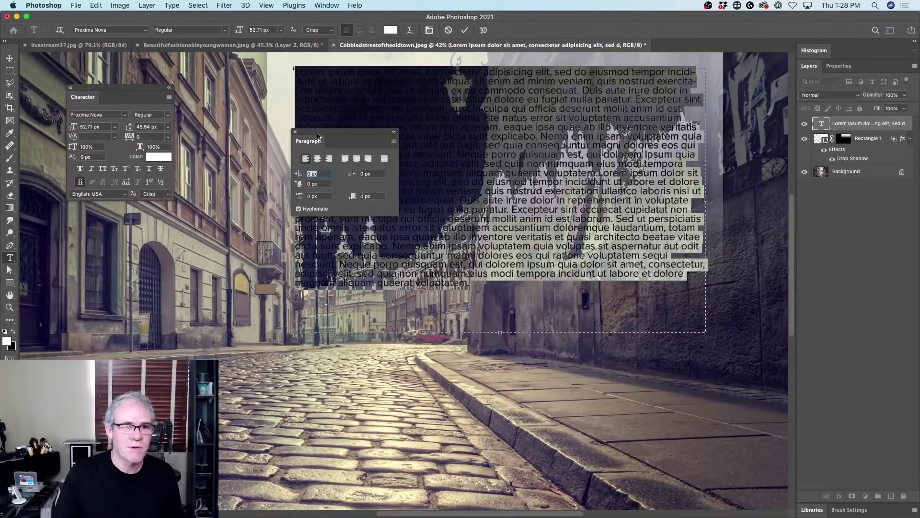
{"action": "left_click_drag", "start_coordinate": [319, 136], "coordinate": [108, 211]}
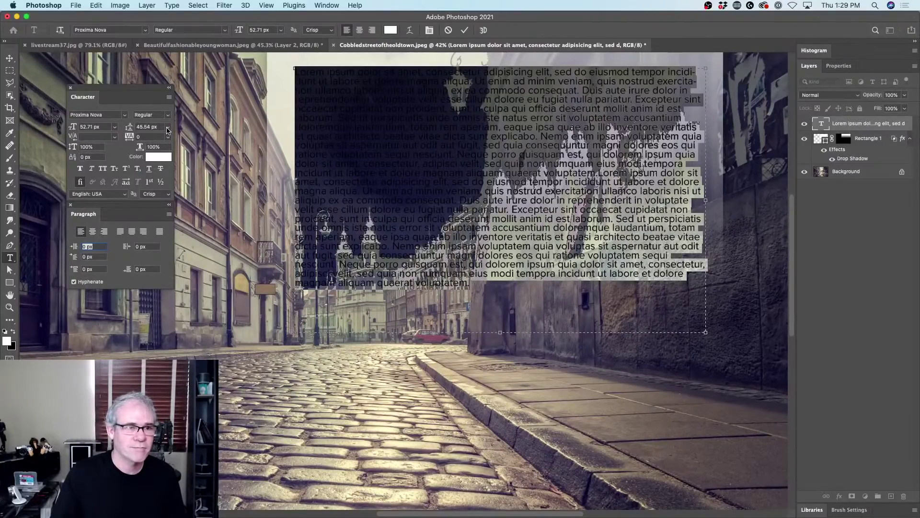
Set the paragraph text's font size to 40 px and its leading to 72 px, and commit the text
{"action": "left_click", "coordinate": [108, 125]}
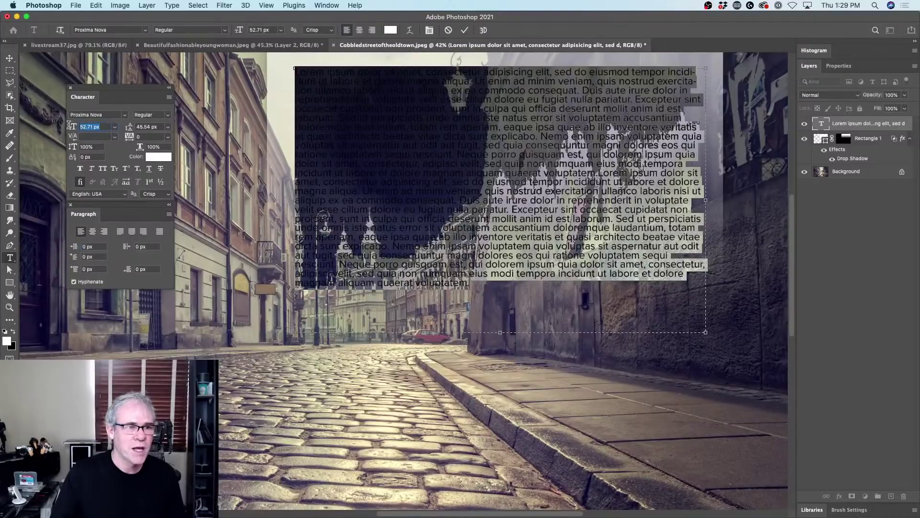
{"action": "type", "text": "40"}
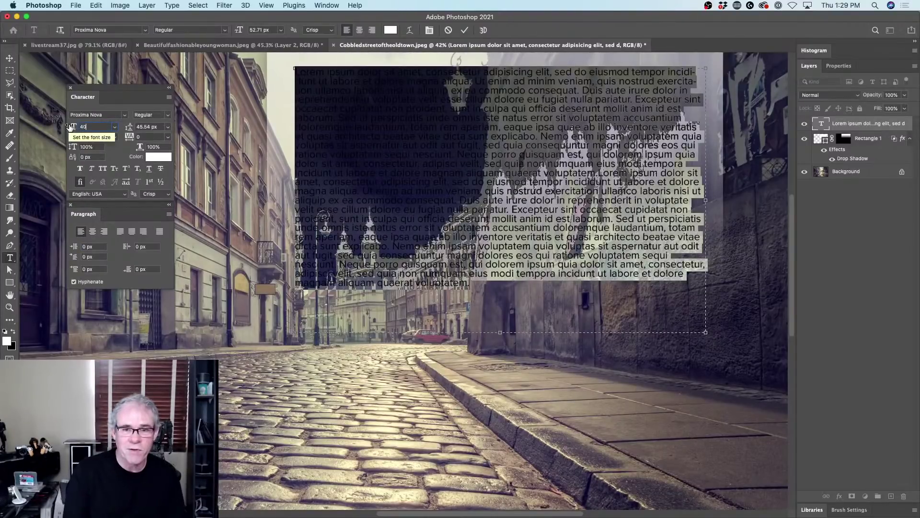
{"action": "key", "text": "Return"}
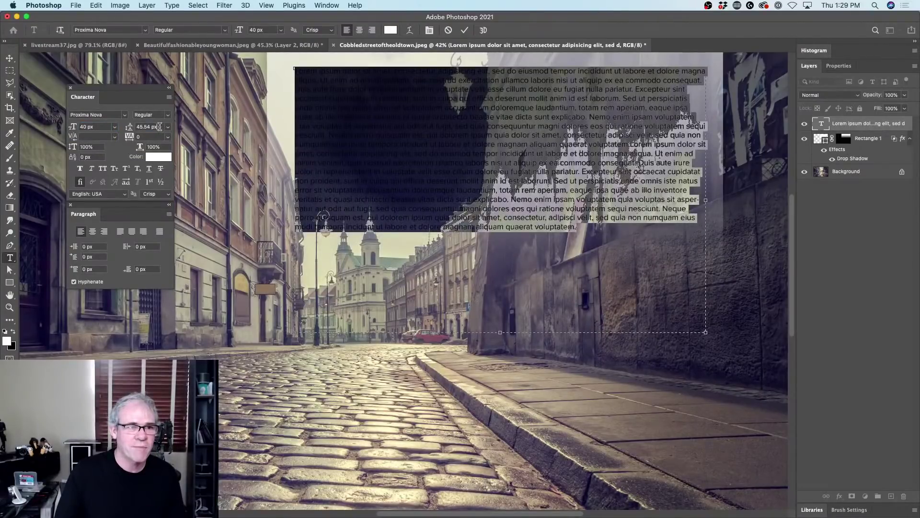
{"action": "left_click", "coordinate": [159, 126]}
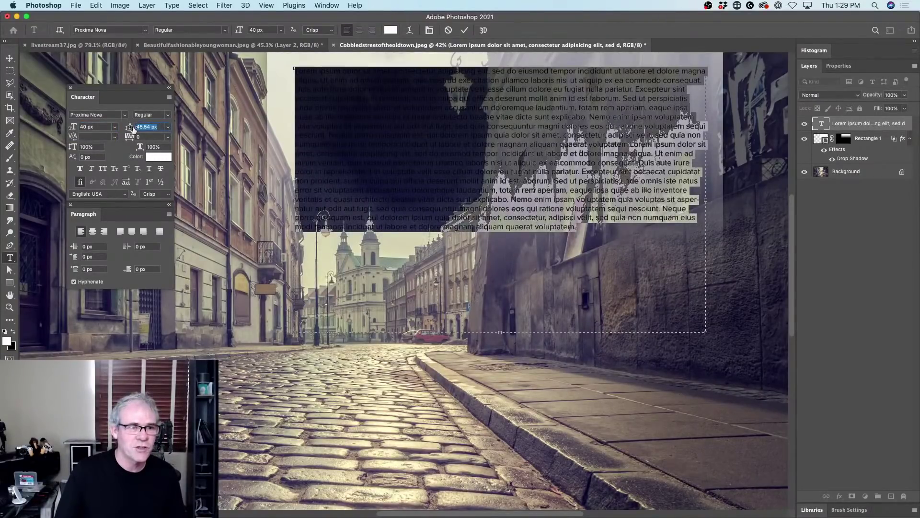
{"action": "left_click_drag", "start_coordinate": [130, 128], "coordinate": [141, 133]}
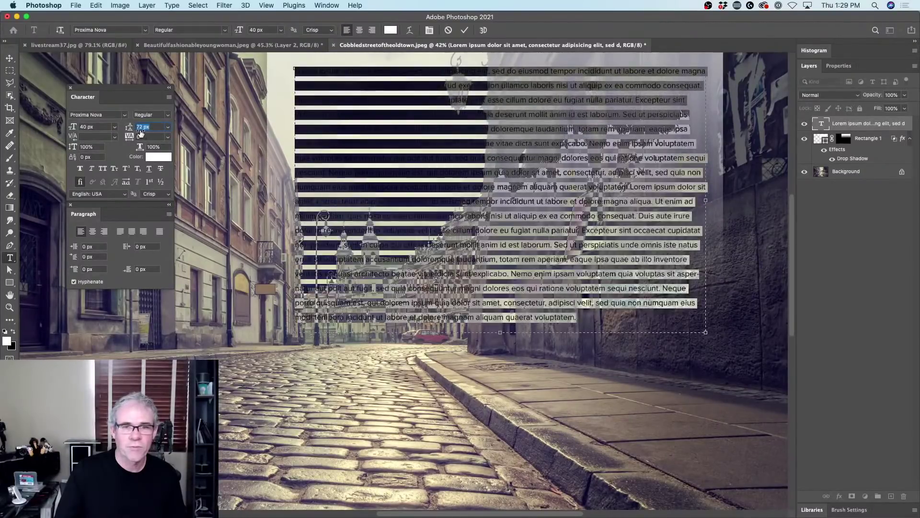
{"action": "left_click", "coordinate": [10, 58]}
Examine the legibility of the white paragraph text against the rectangle and the photo at several magnifications
{"action": "scroll", "coordinate": [588, 244], "scroll_direction": "down", "scroll_amount": 2}
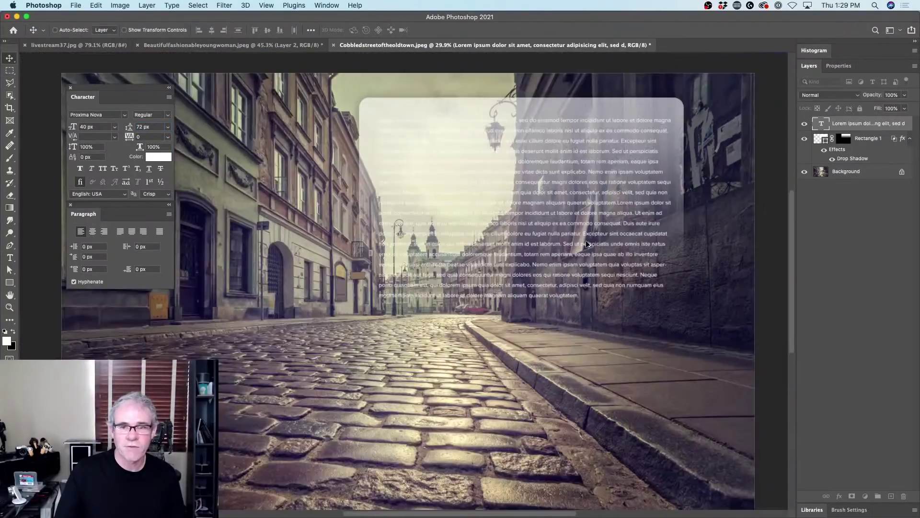
{"action": "scroll", "coordinate": [588, 245], "scroll_direction": "up", "scroll_amount": 2}
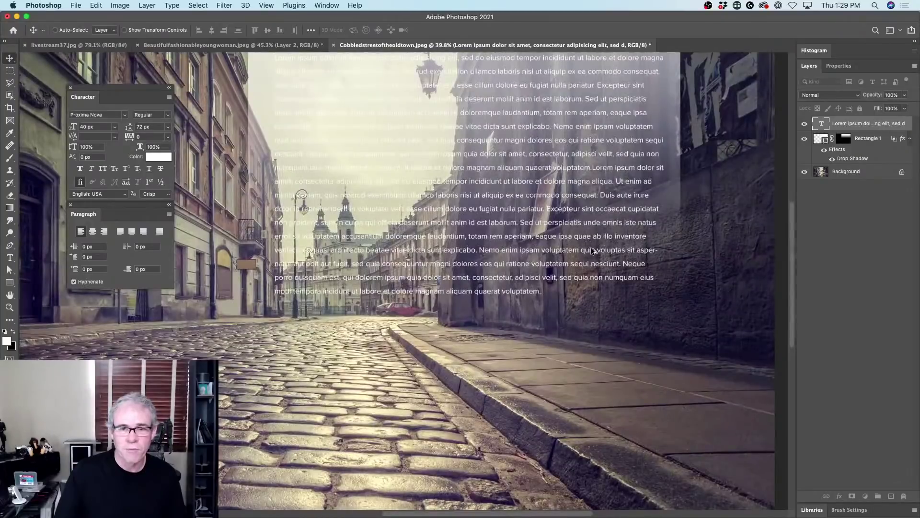
{"action": "scroll", "coordinate": [593, 250], "scroll_direction": "down", "scroll_amount": 1}
{"action": "scroll", "coordinate": [593, 251], "scroll_direction": "up", "scroll_amount": 1}
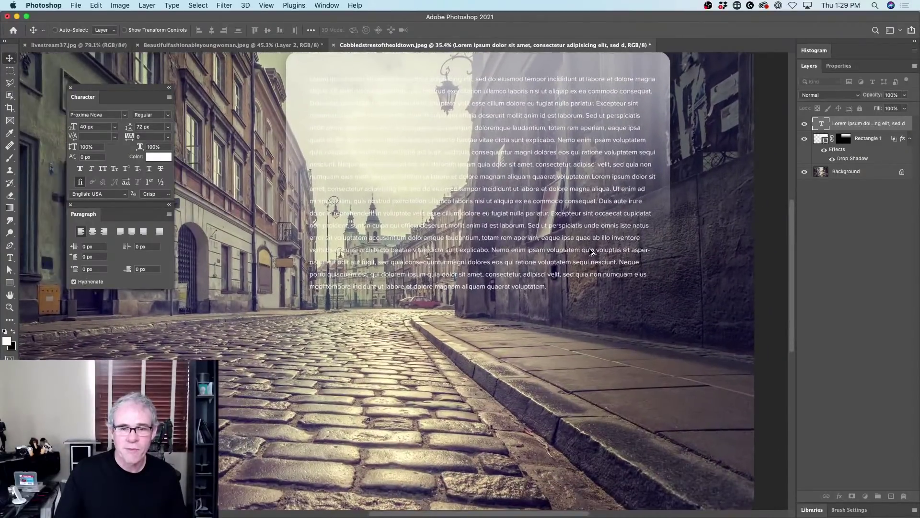
{"action": "scroll", "coordinate": [504, 188], "scroll_direction": "up", "scroll_amount": 1}
{"action": "scroll", "coordinate": [504, 188], "scroll_direction": "up", "scroll_amount": 3}
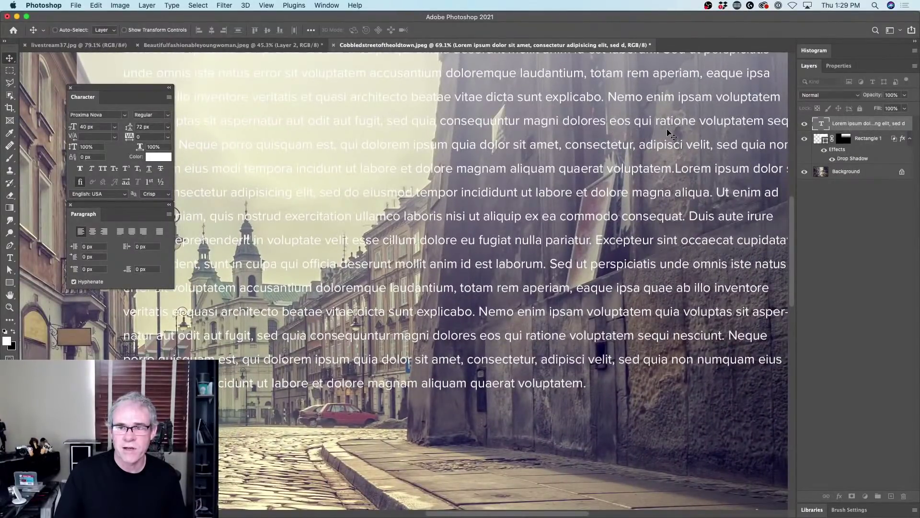
{"action": "scroll", "coordinate": [626, 158], "scroll_direction": "down", "scroll_amount": 2}
{"action": "scroll", "coordinate": [626, 160], "scroll_direction": "down", "scroll_amount": 1}
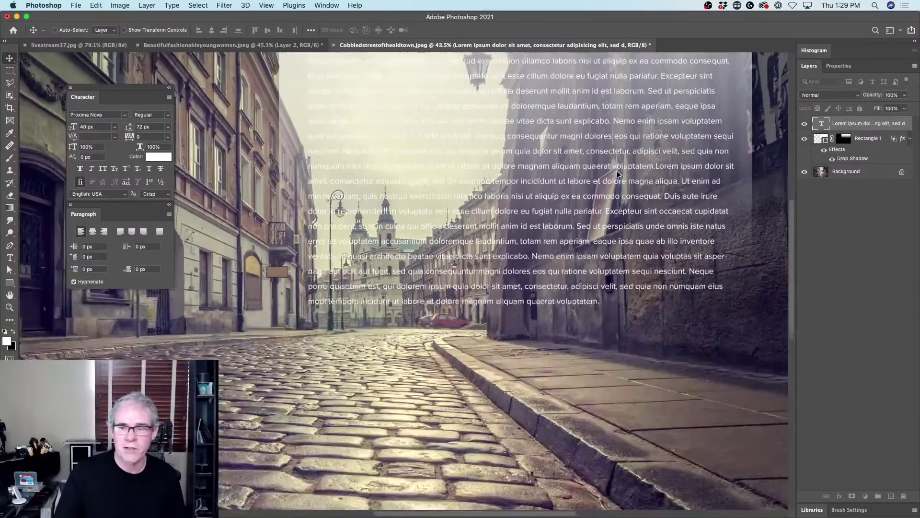
{"action": "scroll", "coordinate": [515, 173], "scroll_direction": "down", "scroll_amount": 1}
{"action": "scroll", "coordinate": [513, 173], "scroll_direction": "down", "scroll_amount": 1}
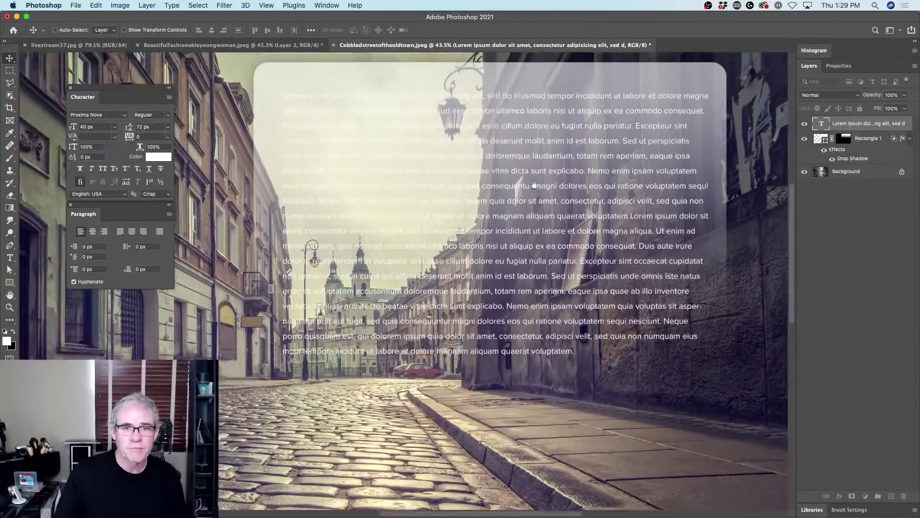
{"action": "scroll", "coordinate": [534, 177], "scroll_direction": "up", "scroll_amount": 1}
{"action": "scroll", "coordinate": [551, 179], "scroll_direction": "down", "scroll_amount": 2}
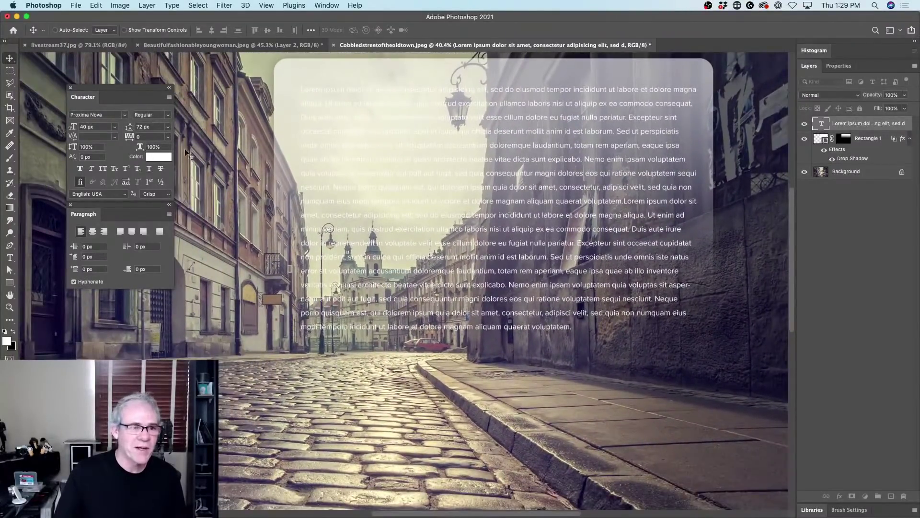
Fill the paragraph text with the black background color
{"action": "scroll", "coordinate": [595, 153], "scroll_direction": "down", "scroll_amount": 3}
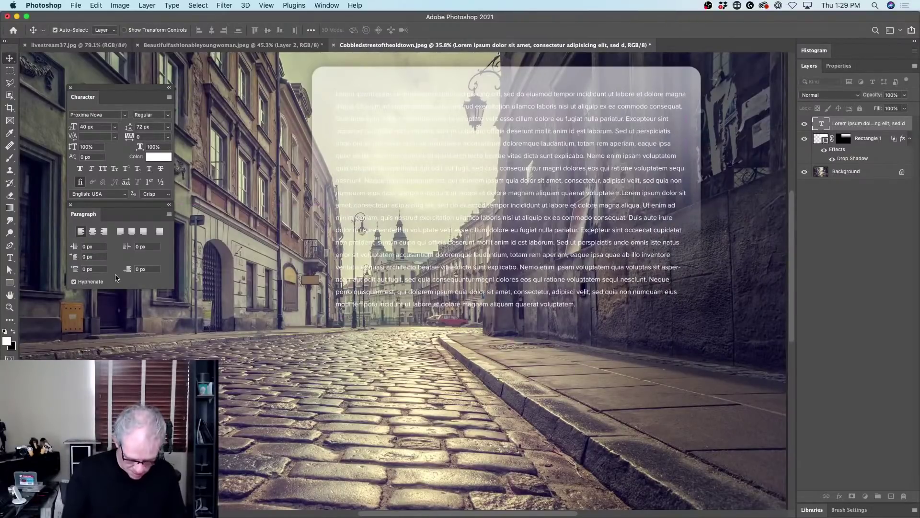
{"action": "key", "text": "super+BackSpace"}
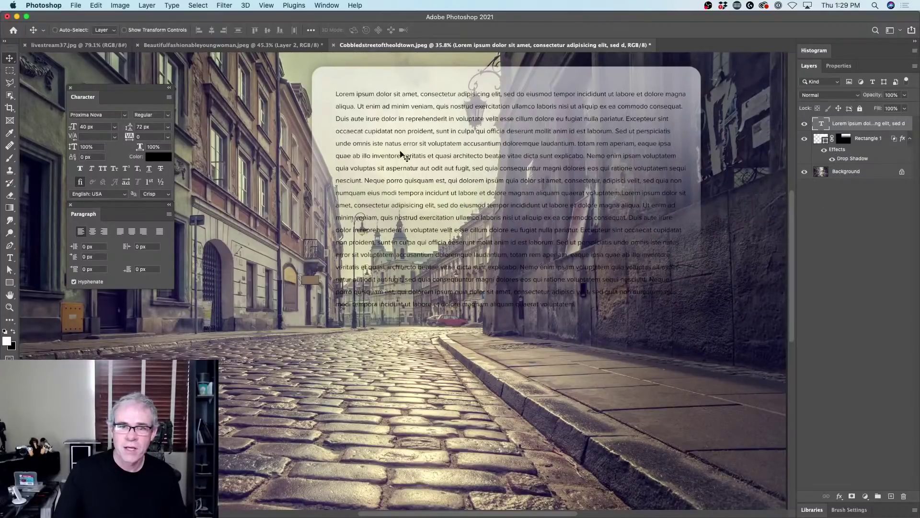
{"action": "scroll", "coordinate": [487, 191], "scroll_direction": "down", "scroll_amount": 2}
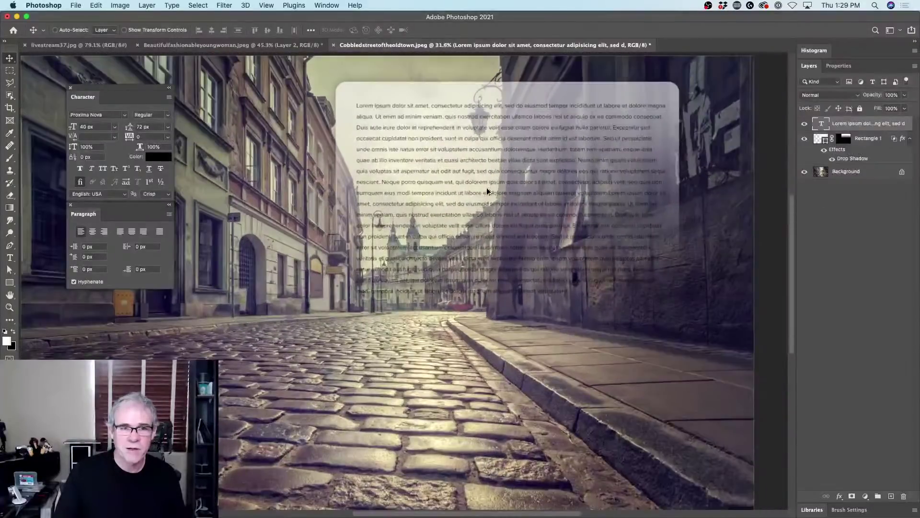
Duplicate the rectangle layer beneath the text and rotate the copy 180 degrees in place
{"action": "left_click", "coordinate": [820, 139]}
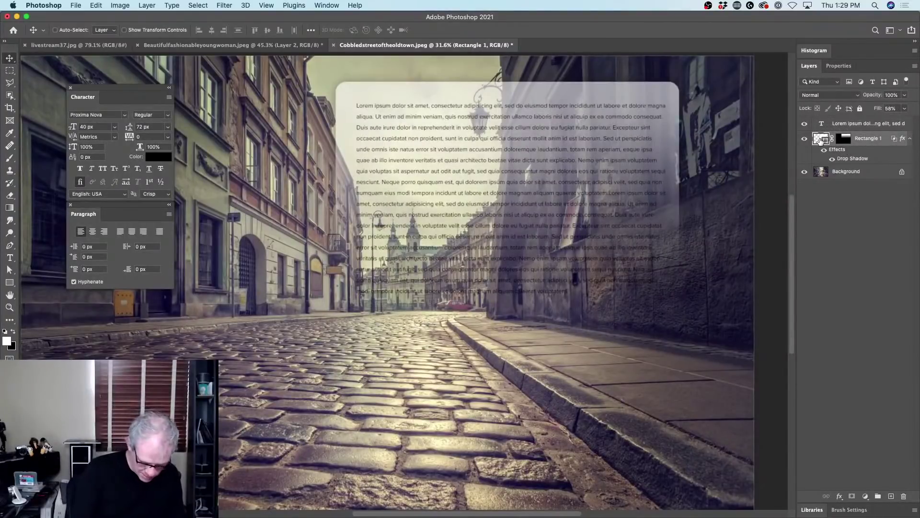
{"action": "key", "text": "super+j"}
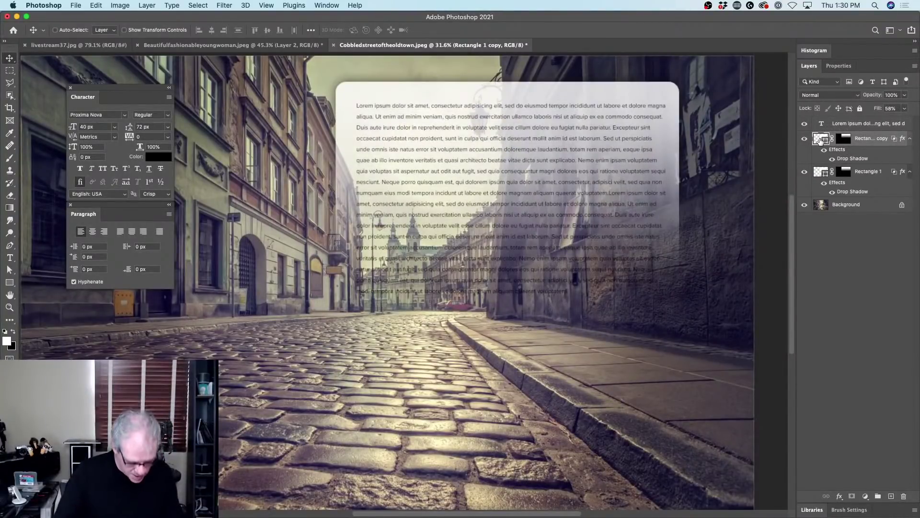
{"action": "key", "text": "super+t"}
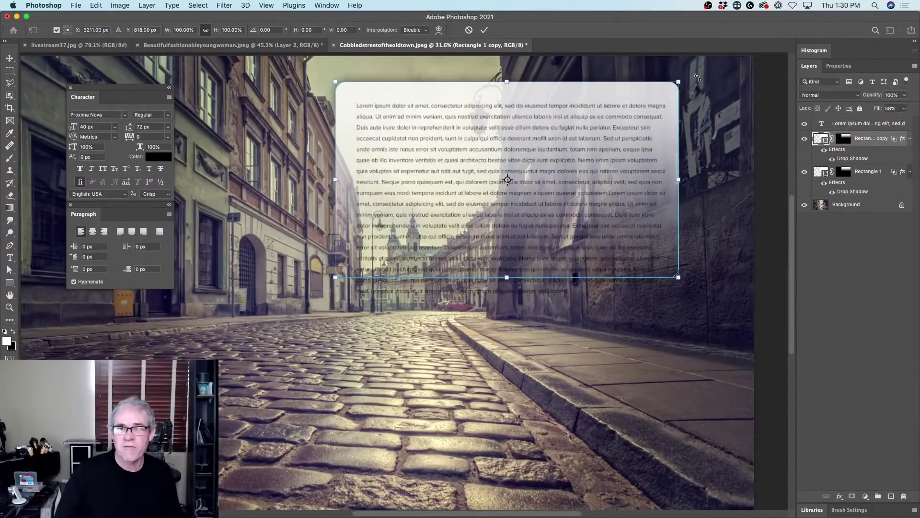
{"action": "left_click_drag", "start_coordinate": [697, 78], "coordinate": [307, 307]}
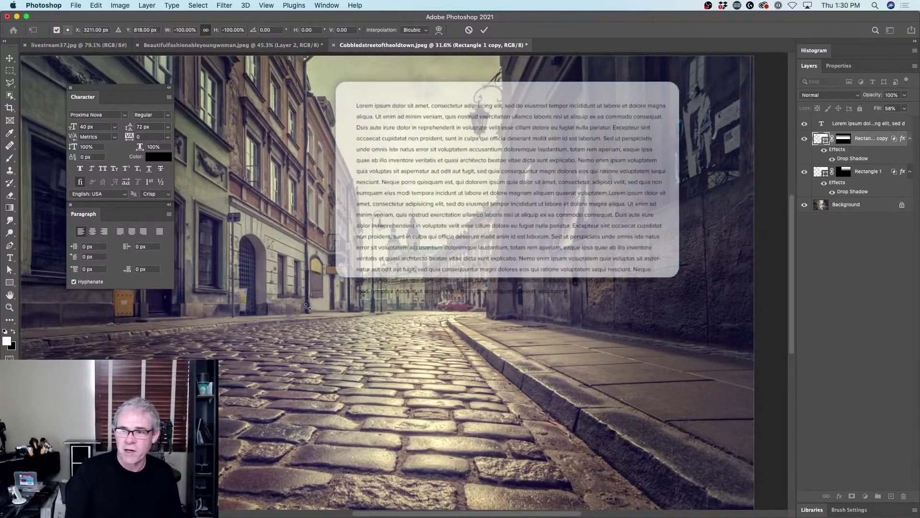
{"action": "key", "text": "Return"}
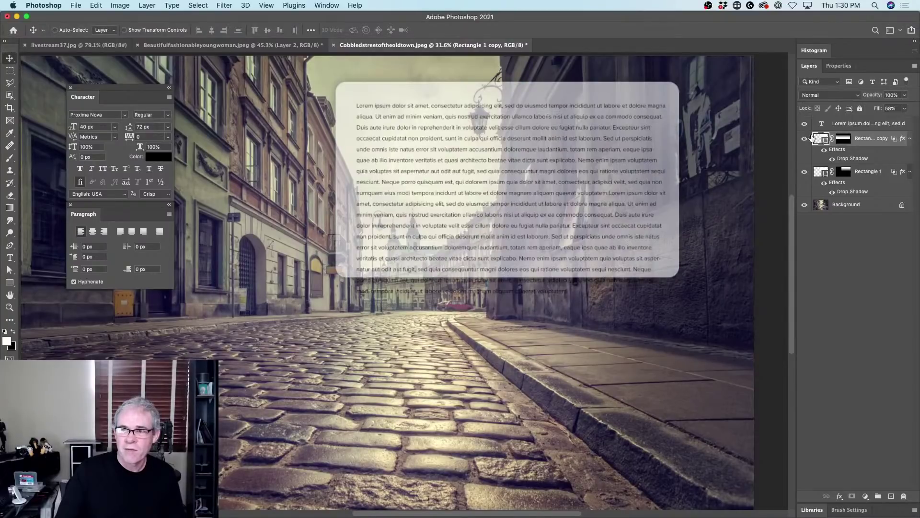
{"action": "key", "text": "super"}
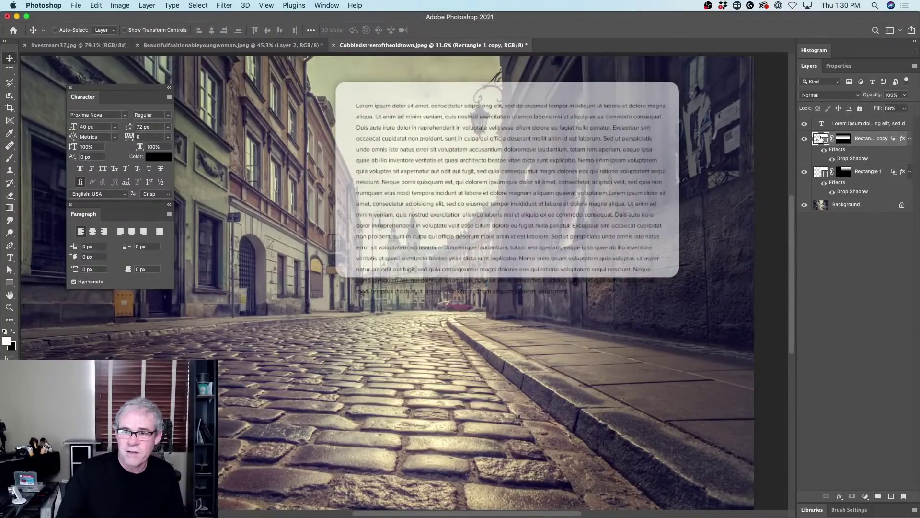
{"action": "double_click", "coordinate": [821, 139]}
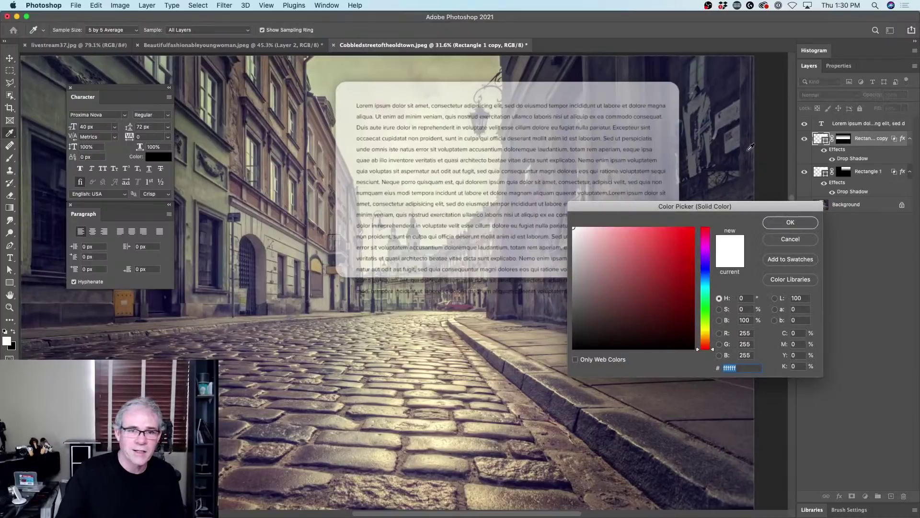
{"action": "left_click", "coordinate": [800, 239]}
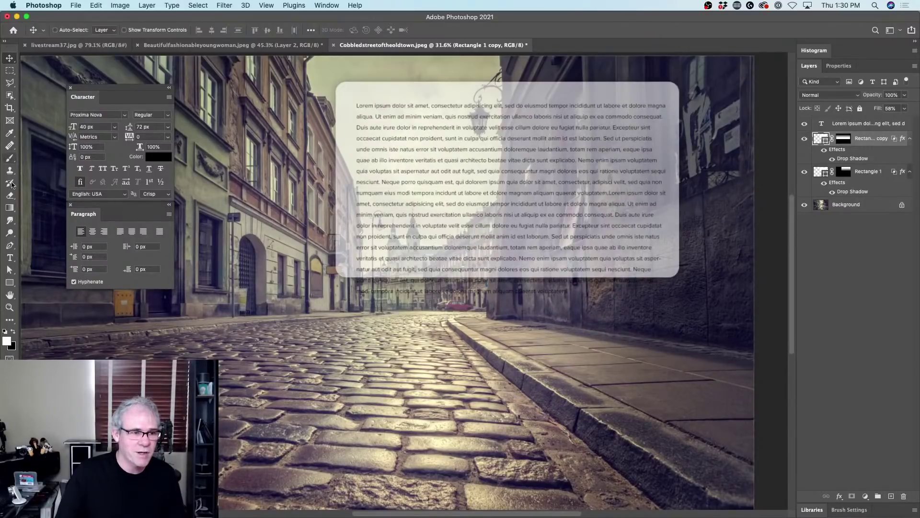
Set the Rectangle 1 copy shape's fill to black and move it down until its lower edge sits below the last text line
{"action": "left_click", "coordinate": [10, 282]}
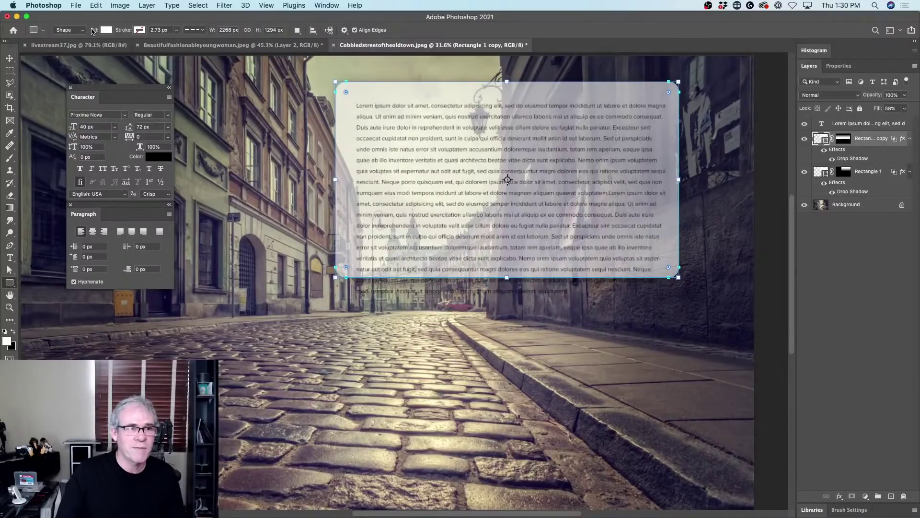
{"action": "left_click", "coordinate": [106, 30]}
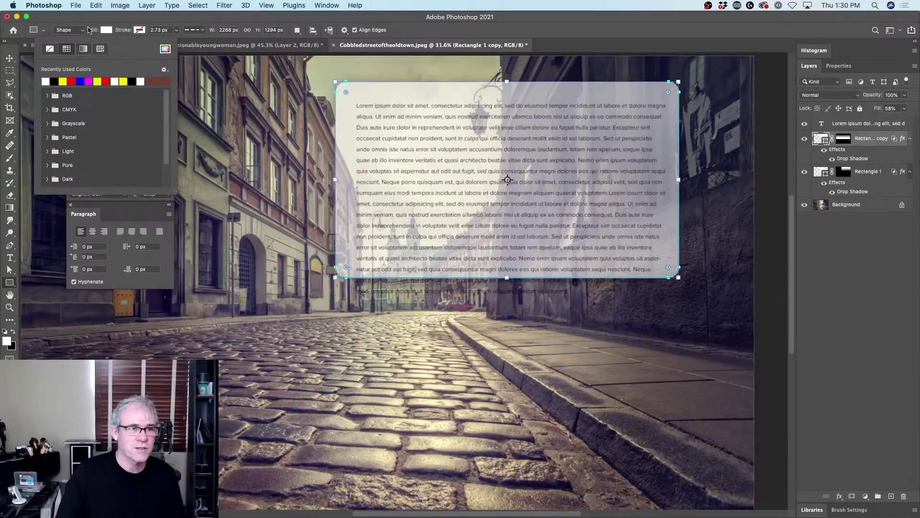
{"action": "left_click", "coordinate": [57, 80]}
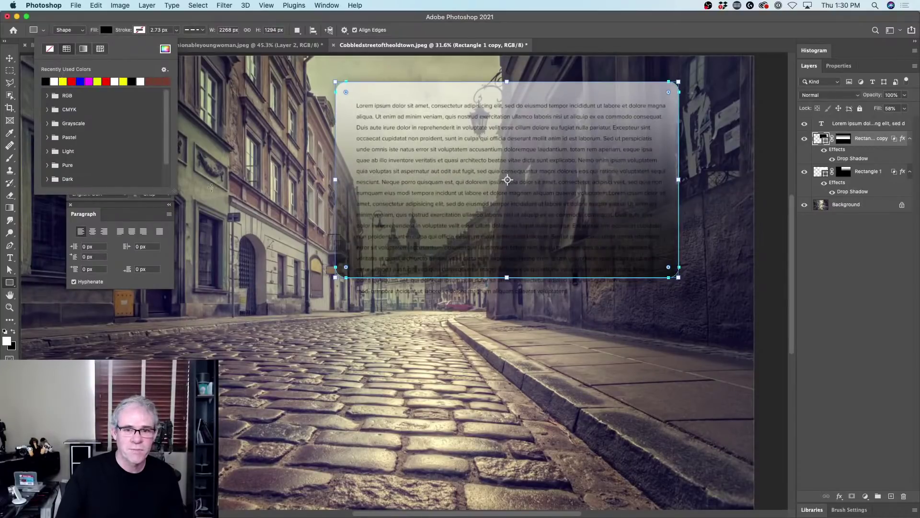
{"action": "left_click", "coordinate": [9, 58]}
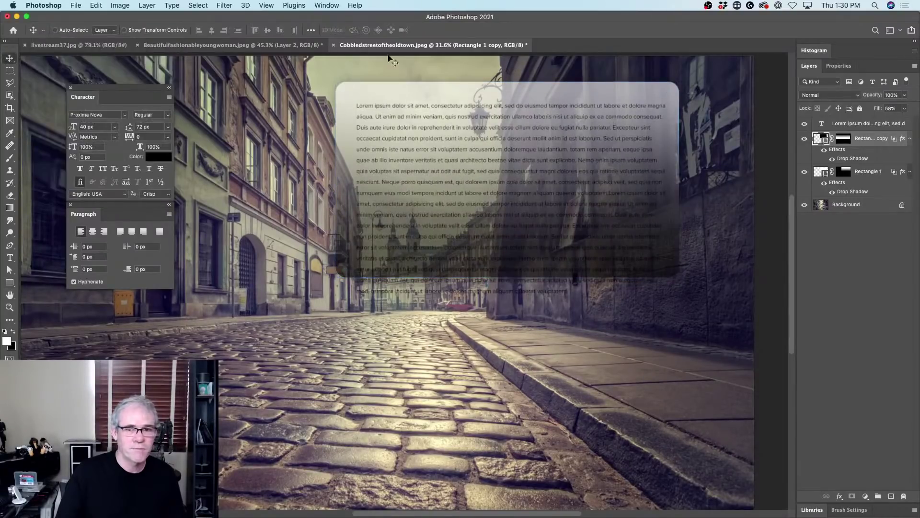
{"action": "left_click_drag", "start_coordinate": [630, 277], "coordinate": [645, 325]}
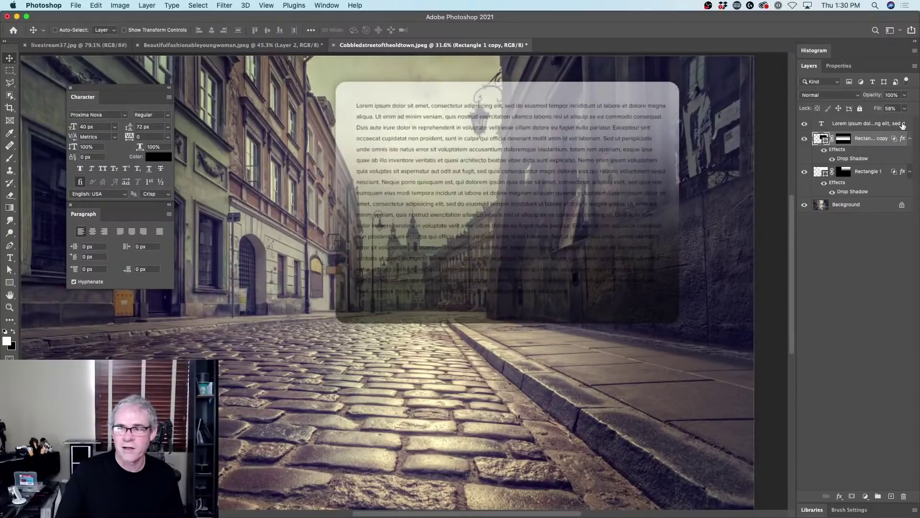
Duplicate the black lorem ipsum text layer and recolor the copy white
{"action": "left_click", "coordinate": [868, 123]}
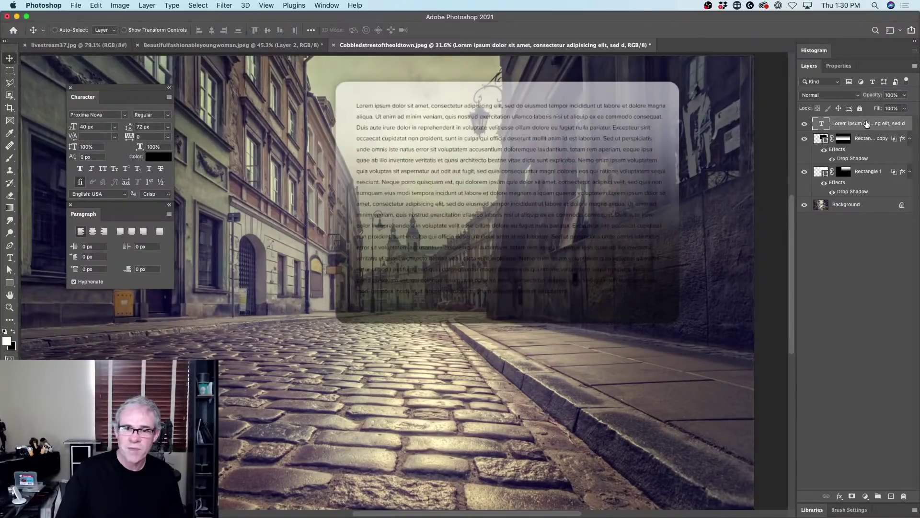
{"action": "key", "text": "super+j"}
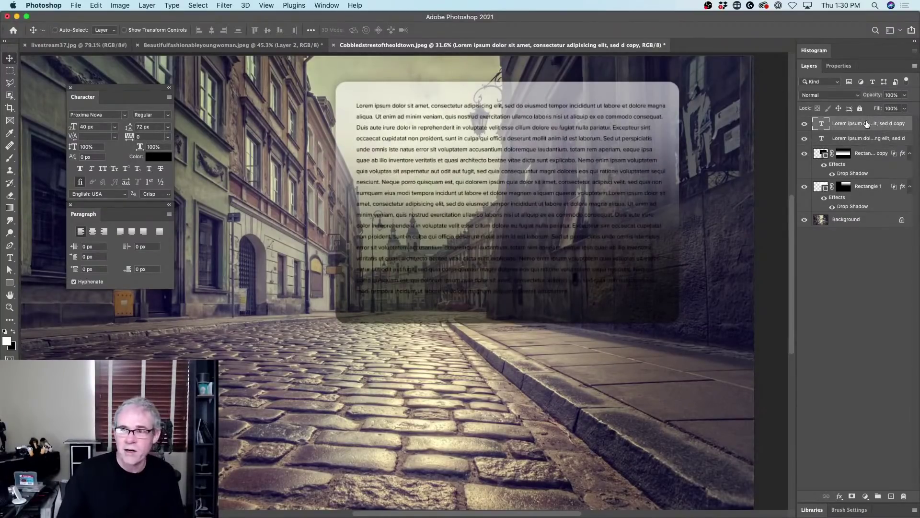
{"action": "key", "text": "super"}
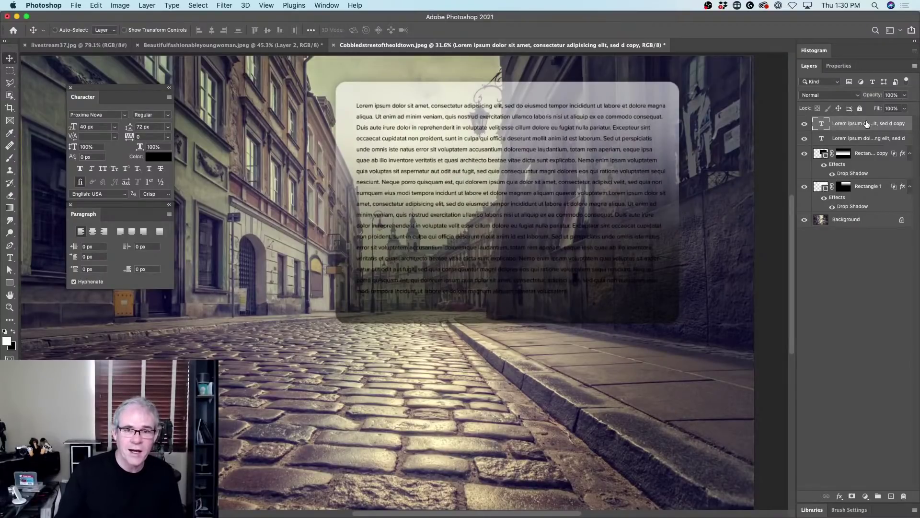
{"action": "key", "text": "alt+BackSpace"}
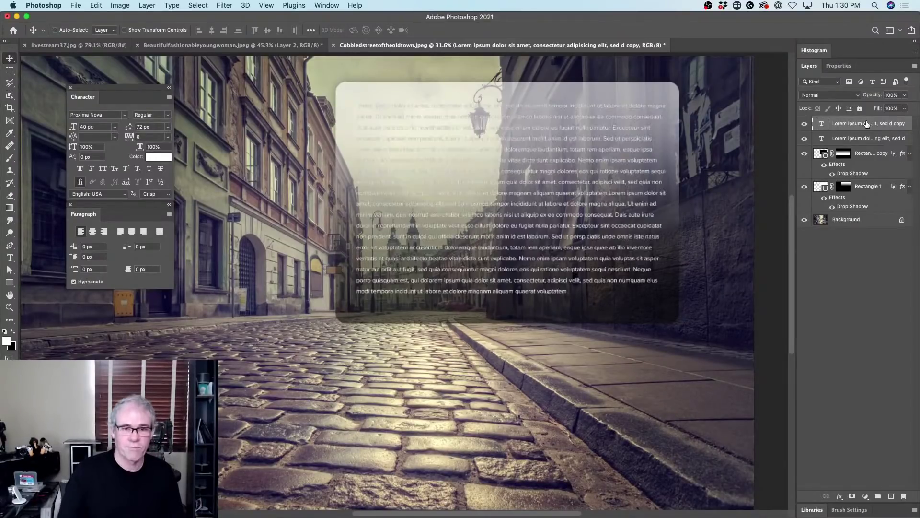
{"action": "key", "text": "super+BackSpace"}
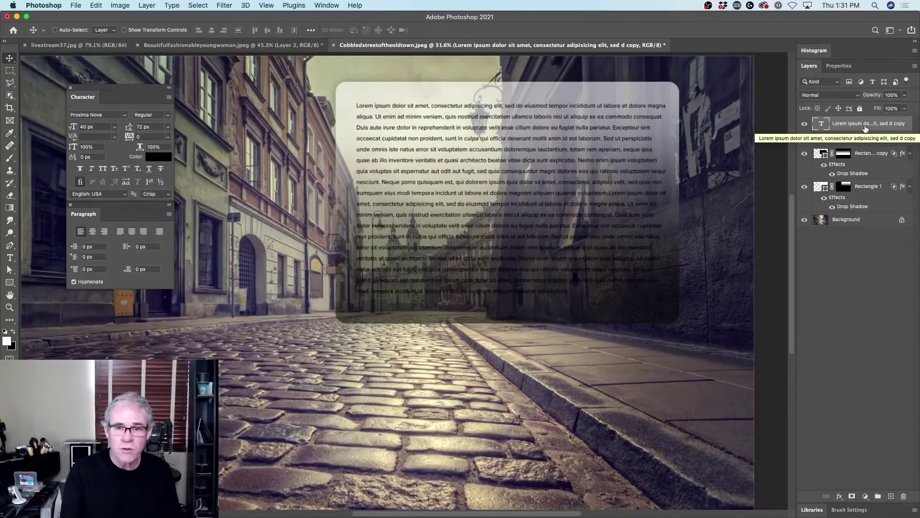
{"action": "key", "text": "alt+BackSpace"}
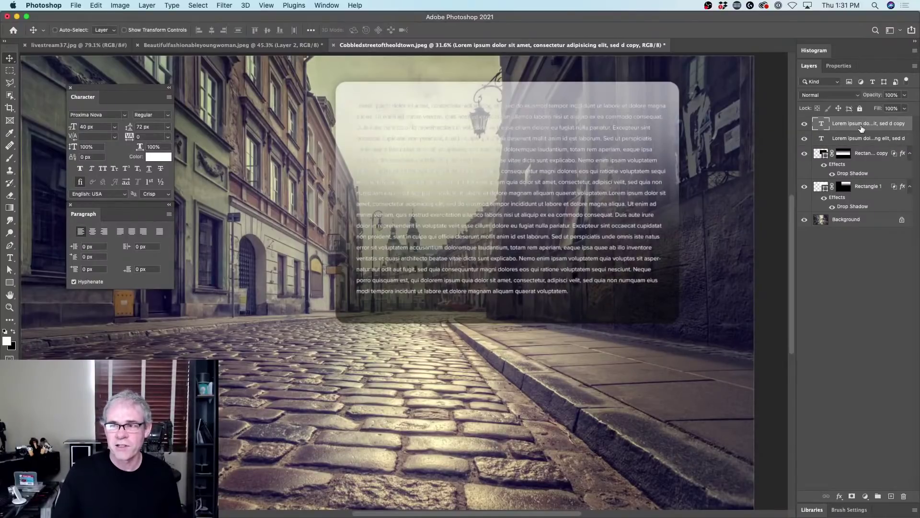
Add a layer mask to the white text copy and draw a vertical black-to-white gradient hiding its upper lines
{"action": "left_click", "coordinate": [852, 496]}
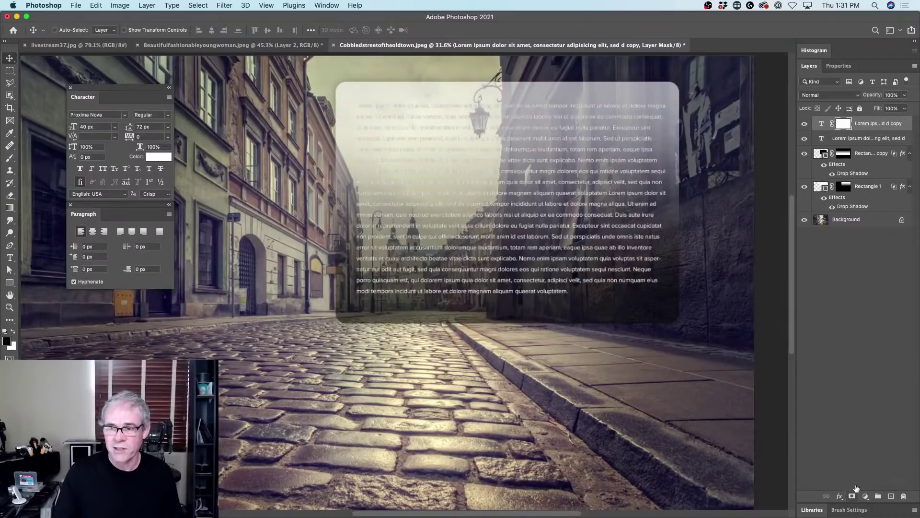
{"action": "left_click", "coordinate": [10, 208]}
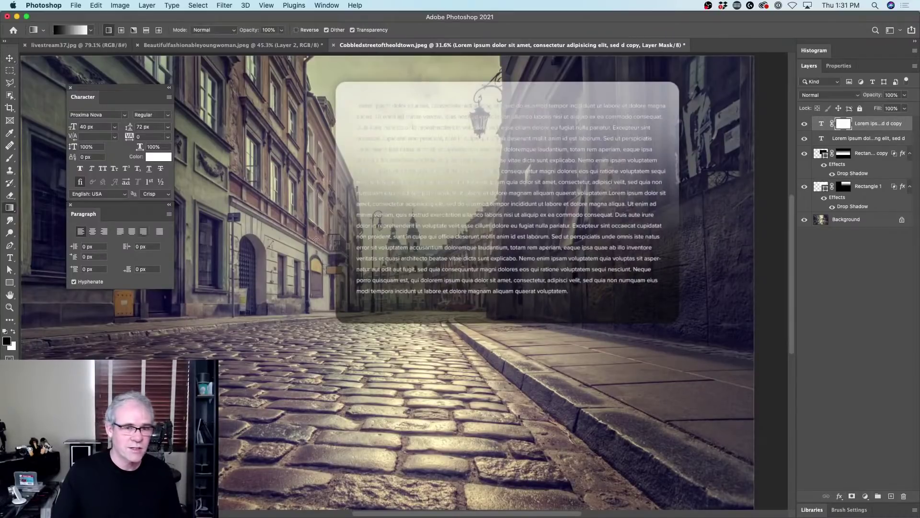
{"action": "left_click_drag", "start_coordinate": [523, 216], "coordinate": [524, 256]}
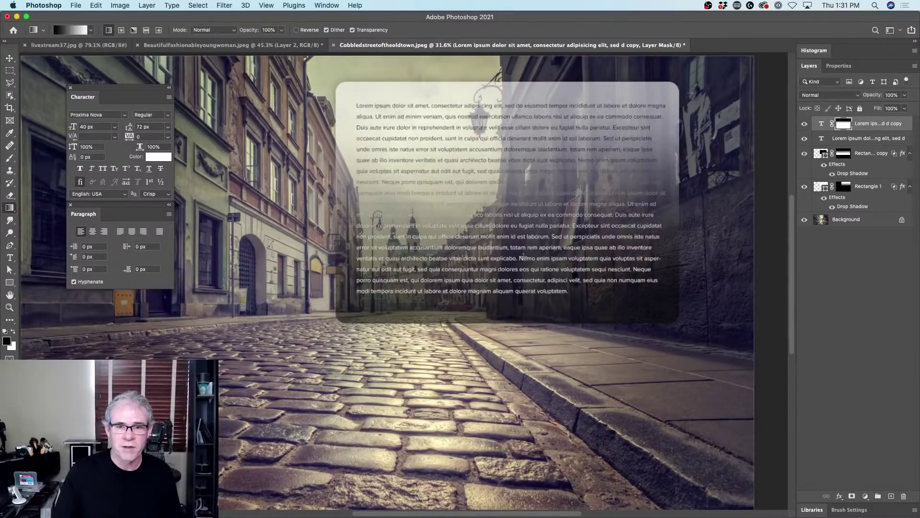
{"action": "left_click_drag", "start_coordinate": [532, 149], "coordinate": [544, 235]}
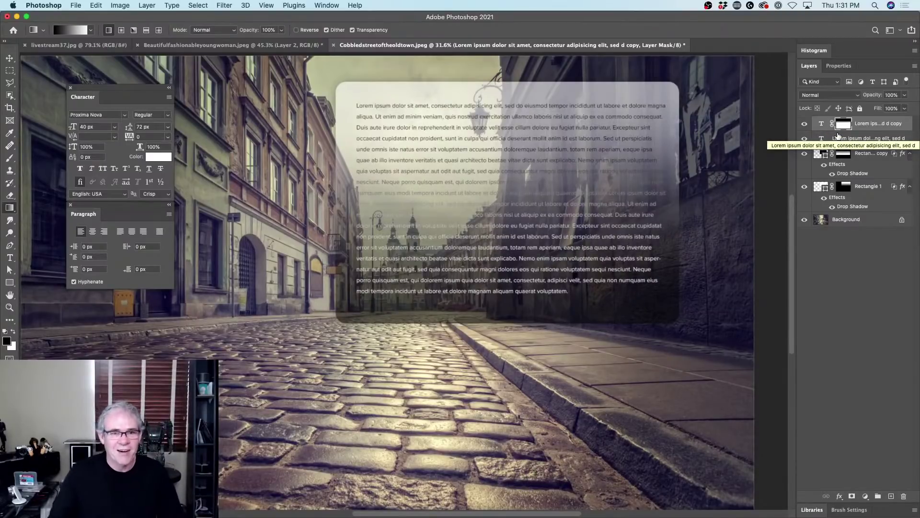
{"action": "left_click", "coordinate": [11, 258]}
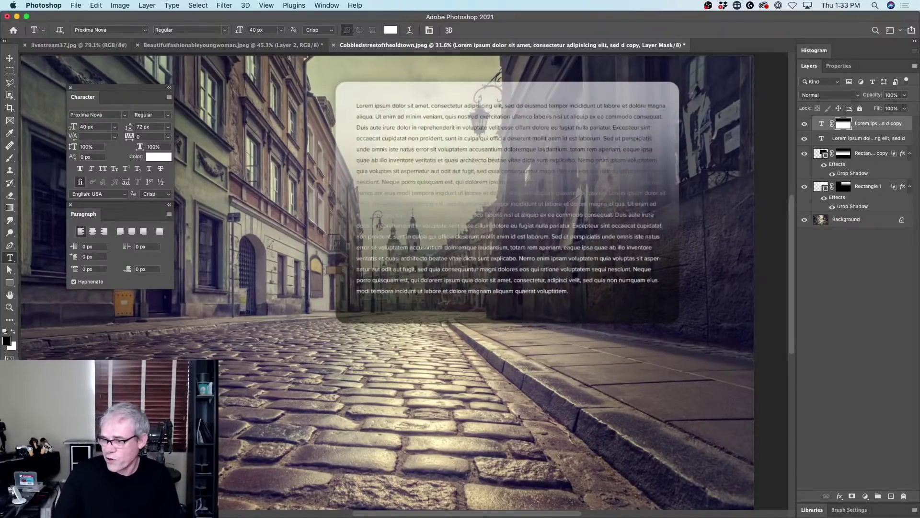
{"action": "key", "text": "super+t"}
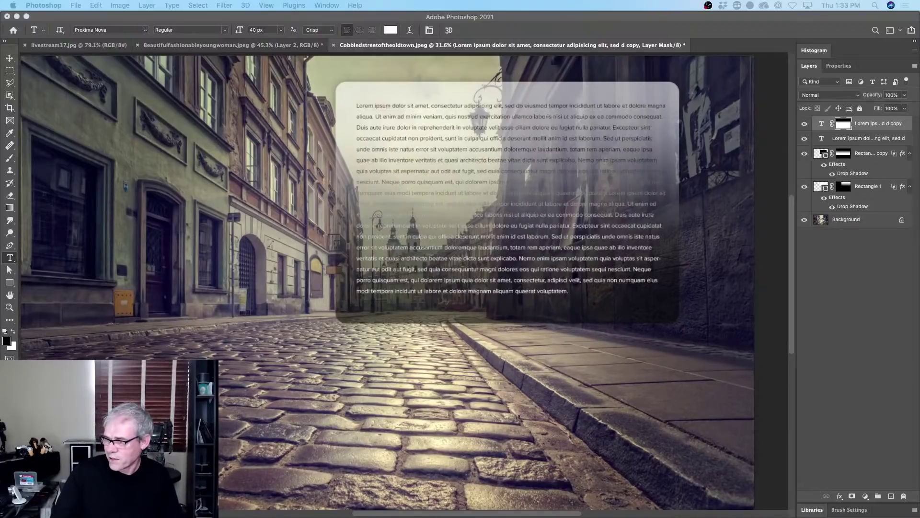
{"action": "left_click", "coordinate": [108, 19]}
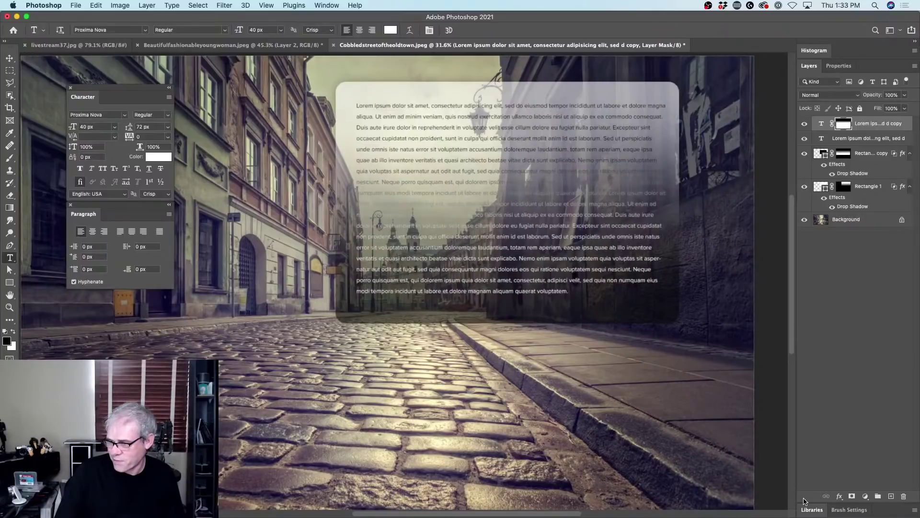
{"action": "left_click", "coordinate": [9, 59]}
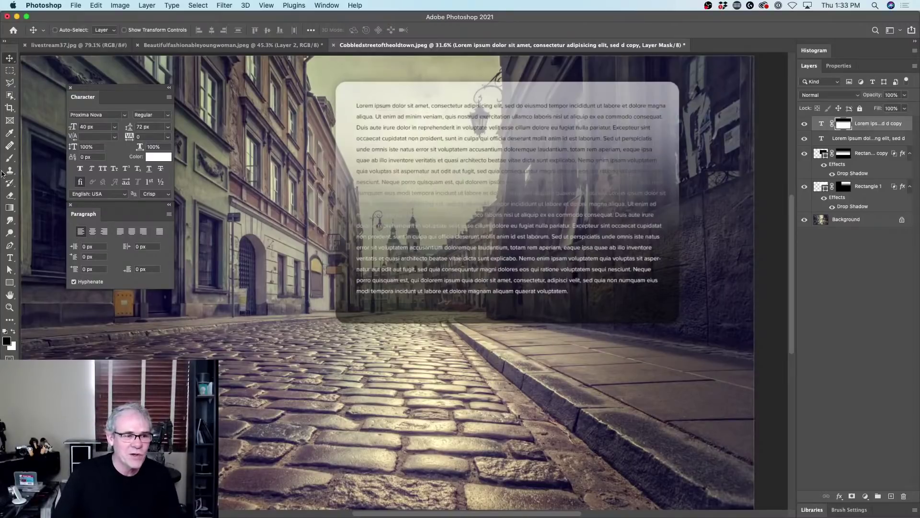
{"action": "left_click", "coordinate": [10, 258]}
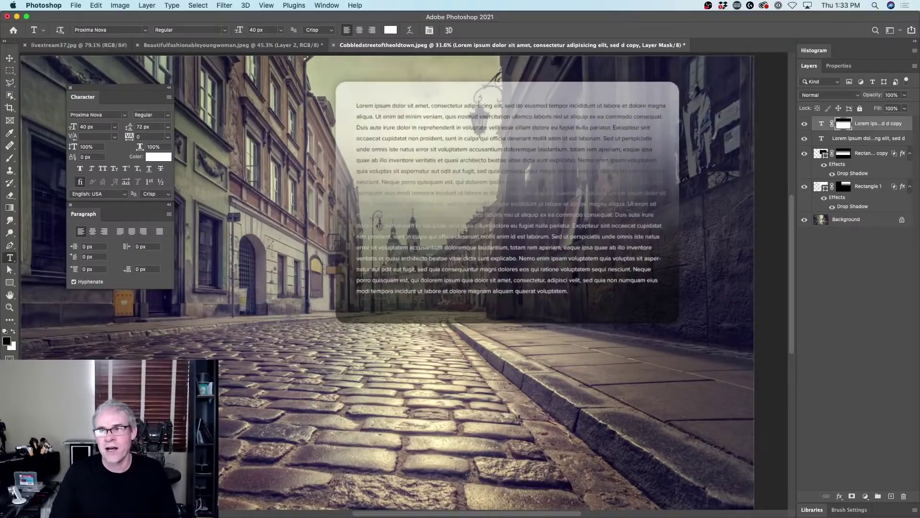
{"action": "left_click", "coordinate": [820, 142]}
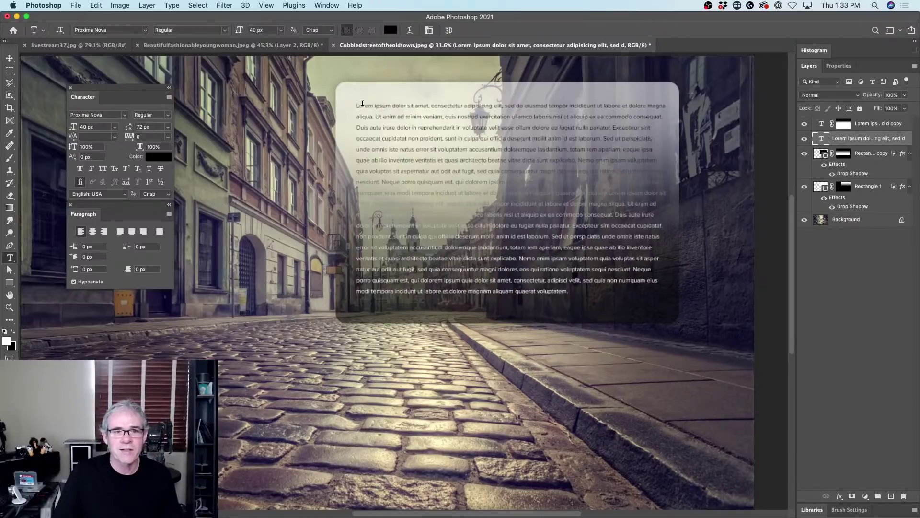
{"action": "left_click", "coordinate": [362, 103]}
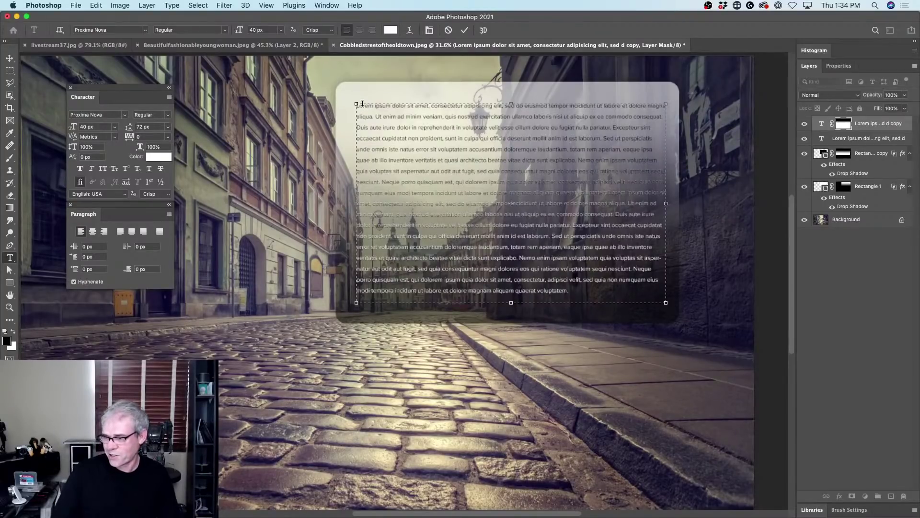
{"action": "left_click", "coordinate": [10, 58]}
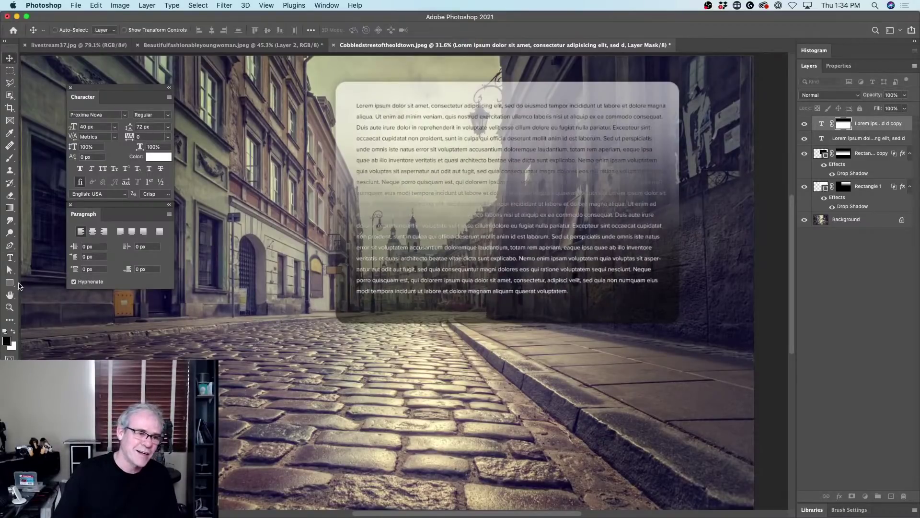
Add a separate text layer with the placeholder text Lorem Ipsum above the masked text layer
{"action": "left_click", "coordinate": [10, 258]}
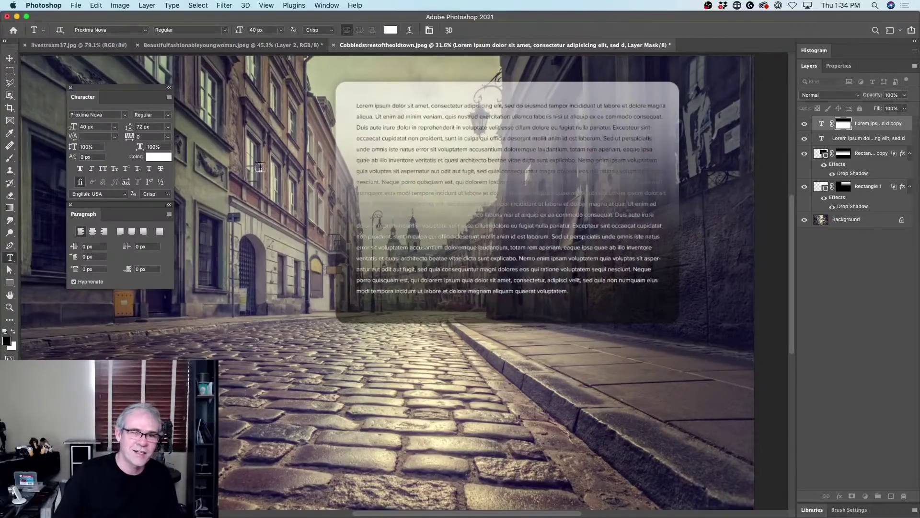
{"action": "left_click", "coordinate": [357, 102]}
{"action": "key", "text": "BackSpace"}
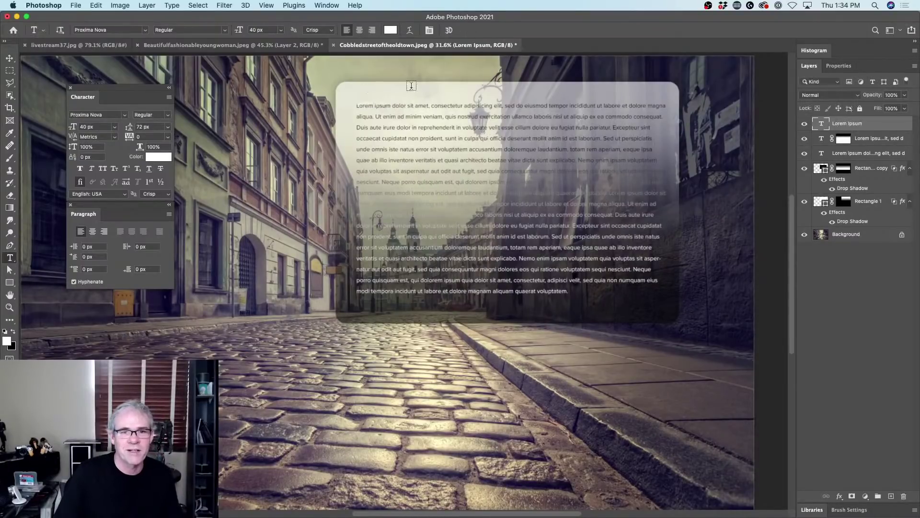
{"action": "left_click", "coordinate": [536, 224]}
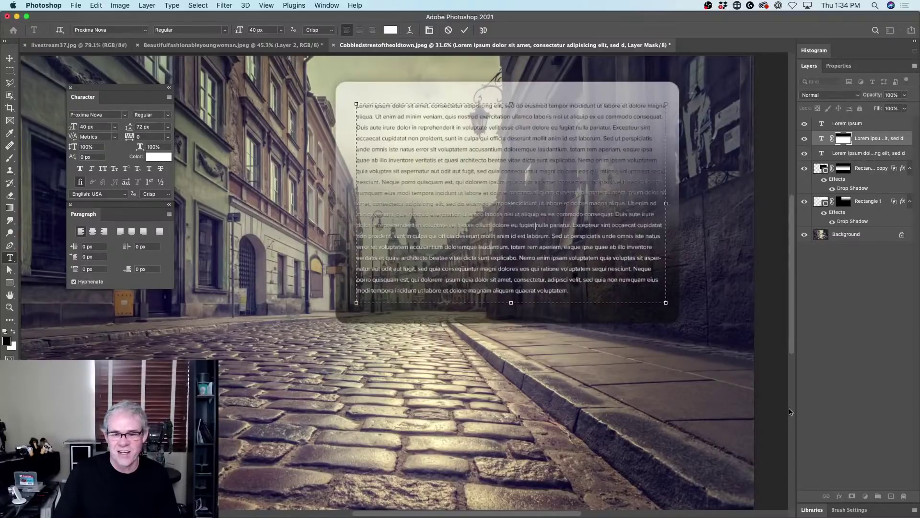
{"action": "left_click", "coordinate": [10, 58]}
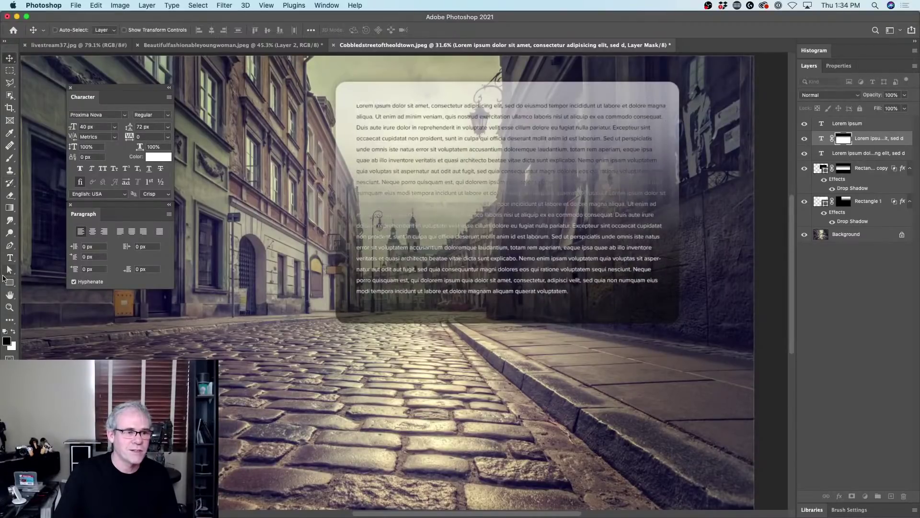
Add the text "test thing" on the cobblestones below the panel and set its font size to 286 px
{"action": "left_click", "coordinate": [10, 258]}
{"action": "left_click", "coordinate": [269, 418]}
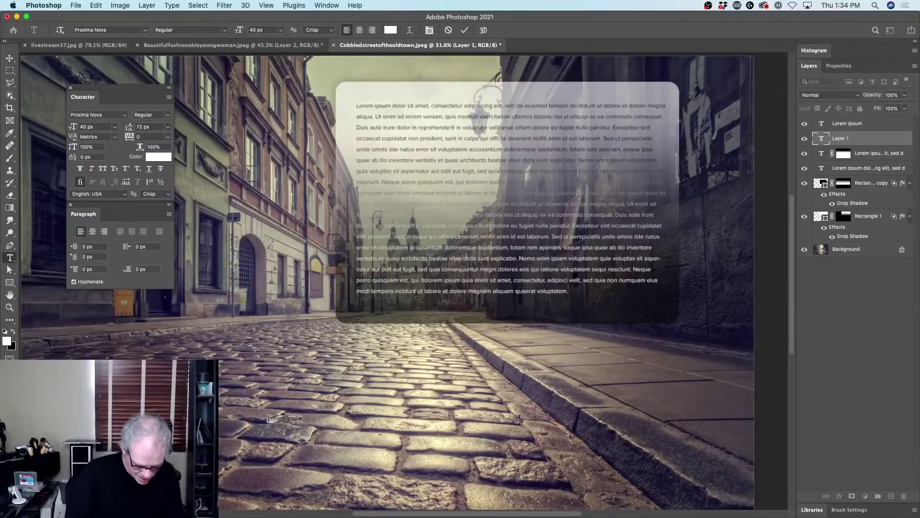
{"action": "type", "text": "Test thing"}
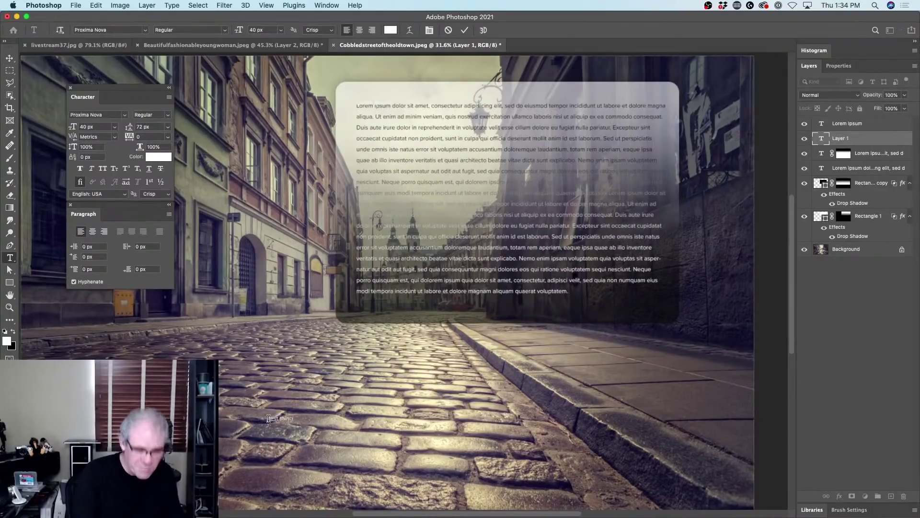
{"action": "key", "text": "super+t"}
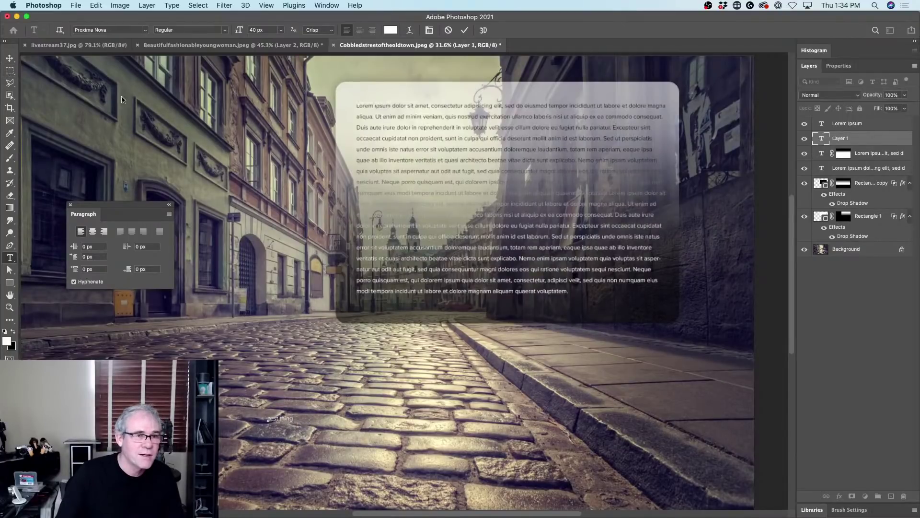
{"action": "key", "text": "super+a"}
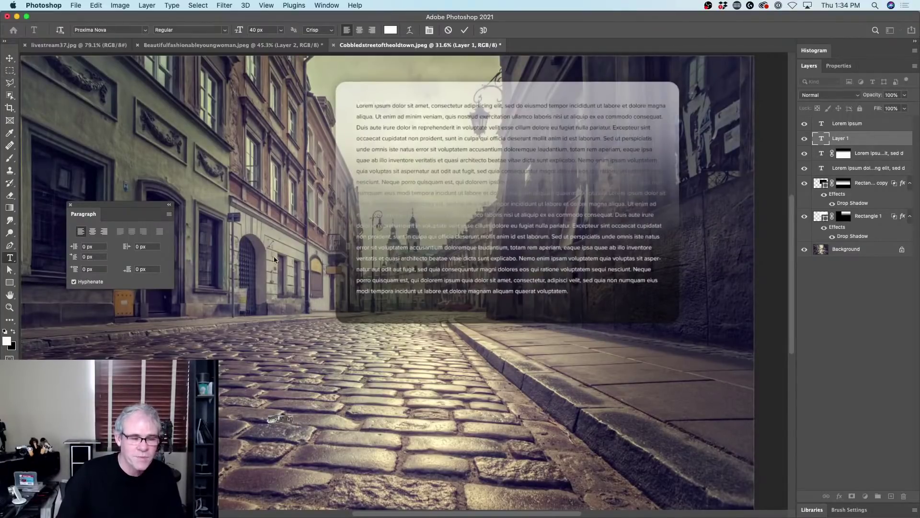
{"action": "left_click_drag", "start_coordinate": [238, 29], "coordinate": [364, 50]}
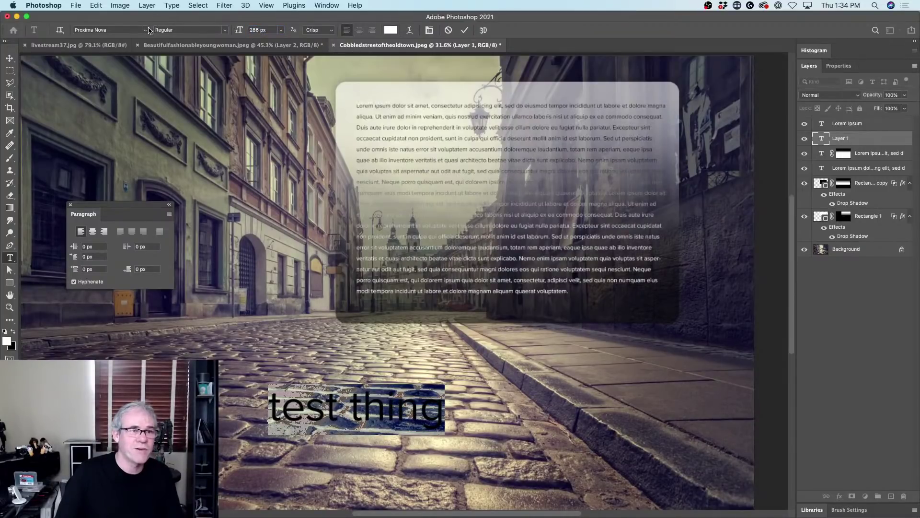
Change the font of the "test thing" text on the cobblestones to AEROSPACER and commit the edit
{"action": "left_click", "coordinate": [147, 30]}
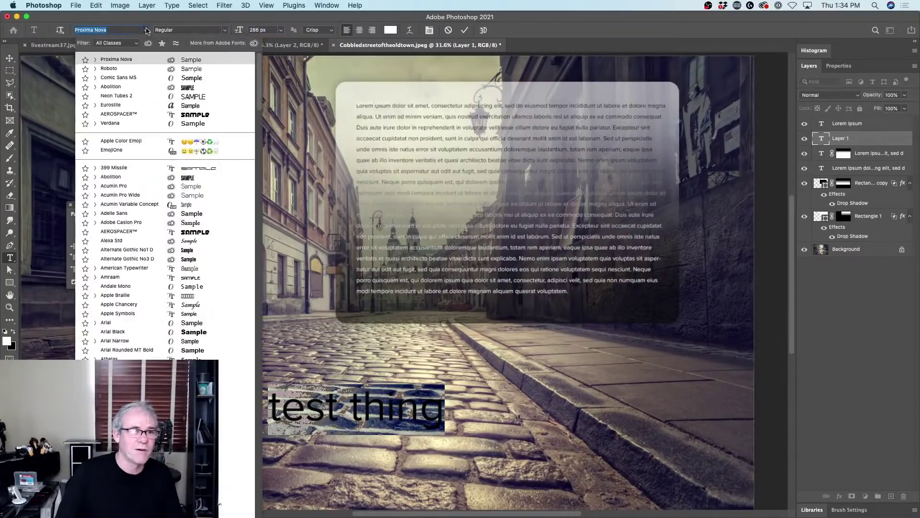
{"action": "left_click", "coordinate": [140, 114]}
{"action": "left_click", "coordinate": [10, 57]}
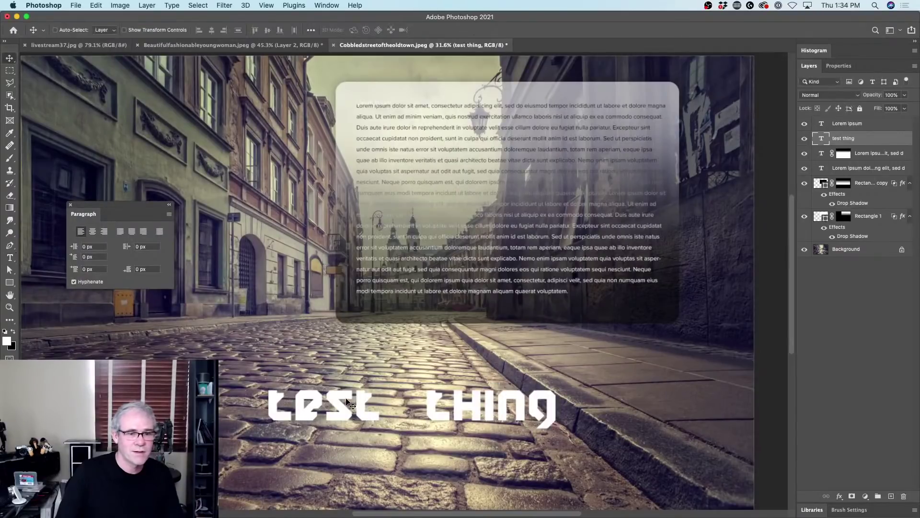
Spread 40% opacity copies of the "test thing" text across the photo, with the copies rotated about -33.5°
{"action": "left_click_drag", "start_coordinate": [348, 401], "coordinate": [283, 410]}
{"action": "key", "text": "4"}
{"action": "key", "text": "super+t"}
{"action": "left_click_drag", "start_coordinate": [523, 378], "coordinate": [483, 271]}
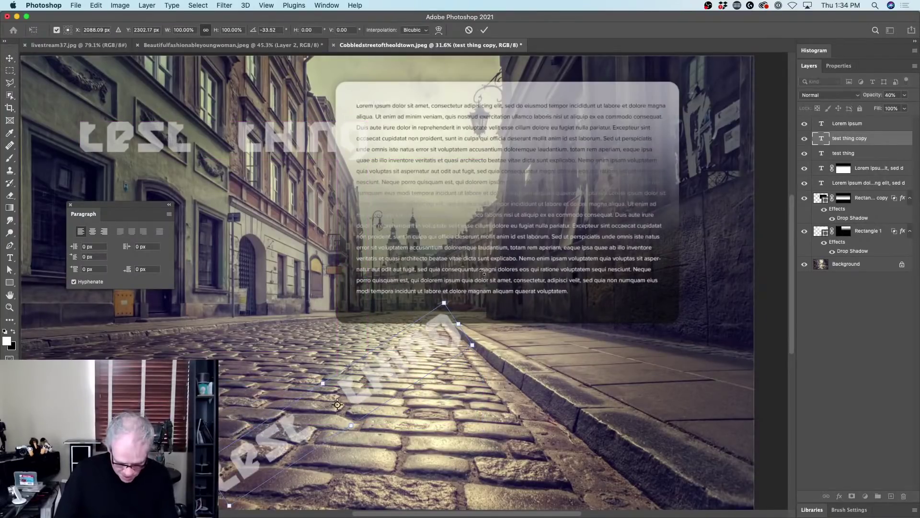
{"action": "key", "text": "Return"}
{"action": "left_click_drag", "start_coordinate": [325, 374], "coordinate": [548, 417]}
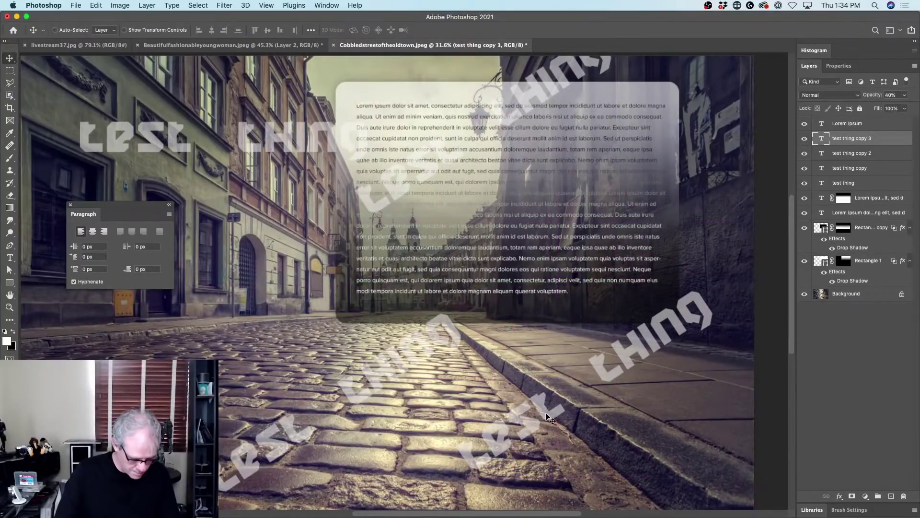
Change the font of the rotated "test thing" copy over the sidewalk to Andale Mono
{"action": "double_click", "coordinate": [548, 417]}
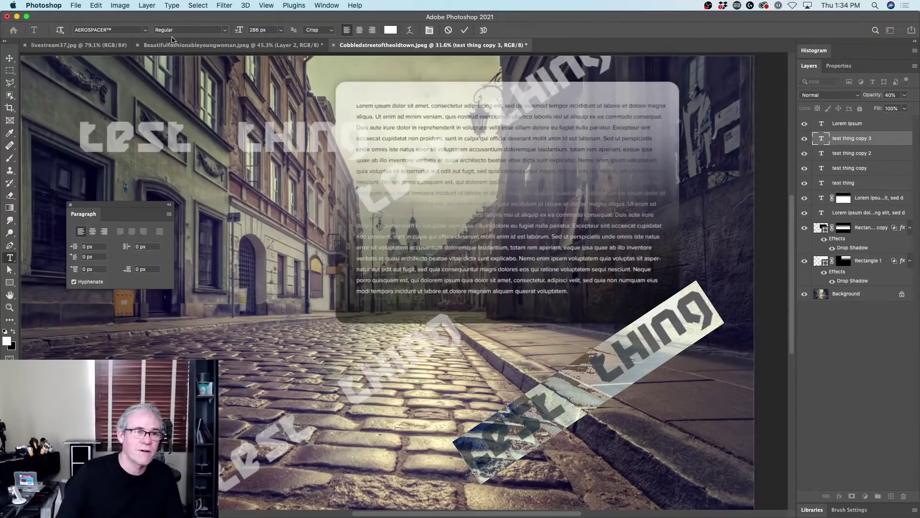
{"action": "left_click", "coordinate": [145, 30]}
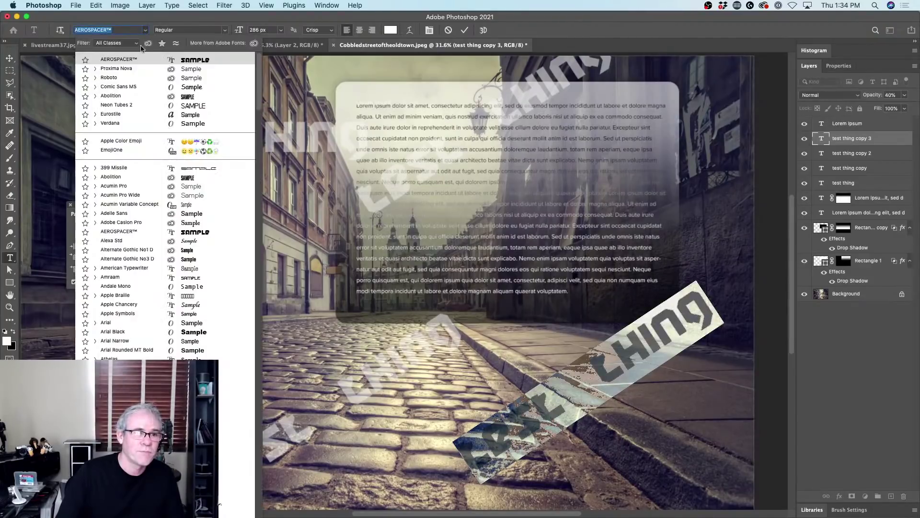
{"action": "left_click", "coordinate": [102, 287]}
{"action": "left_click", "coordinate": [10, 58]}
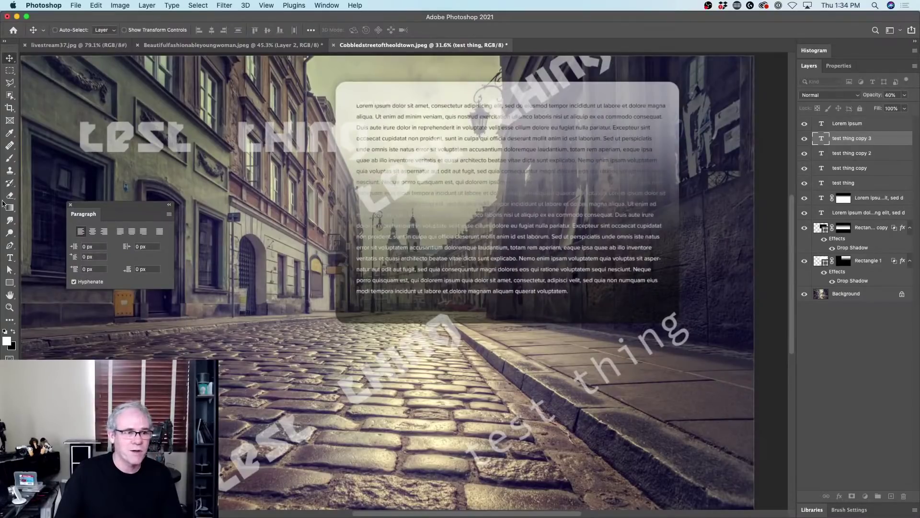
{"action": "left_click", "coordinate": [9, 257]}
{"action": "left_click", "coordinate": [360, 189]}
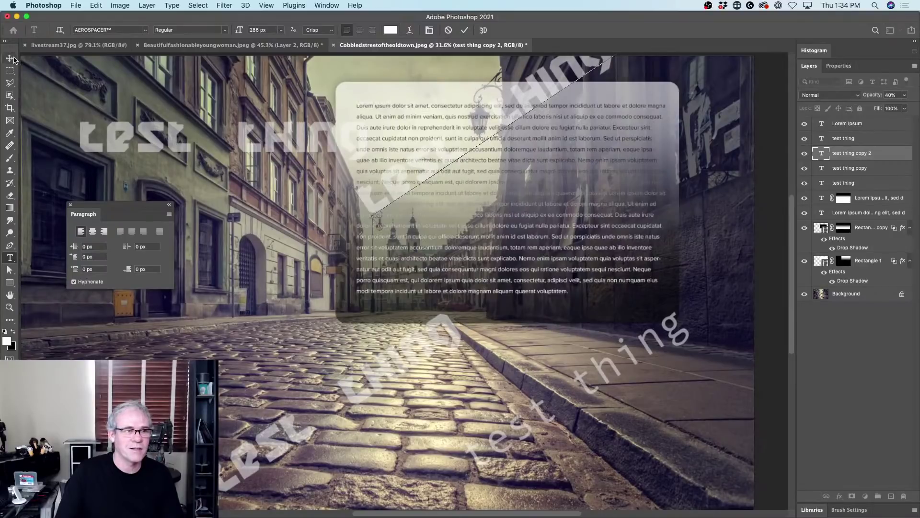
{"action": "left_click", "coordinate": [10, 58]}
{"action": "left_click", "coordinate": [10, 258]}
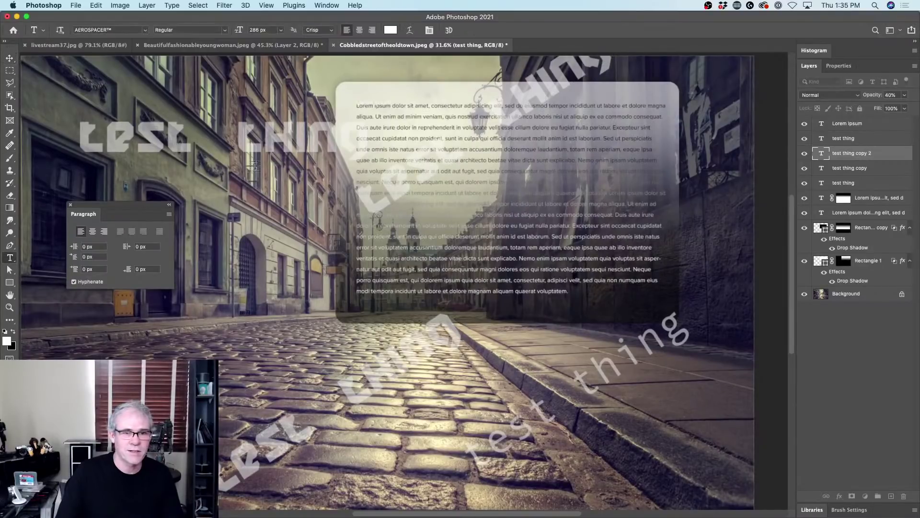
{"action": "left_click", "coordinate": [360, 176]}
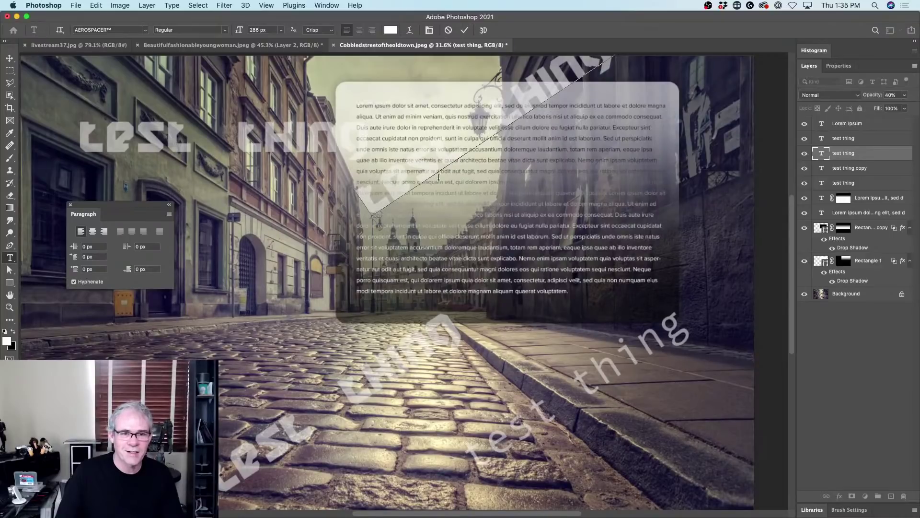
{"action": "left_click", "coordinate": [9, 58]}
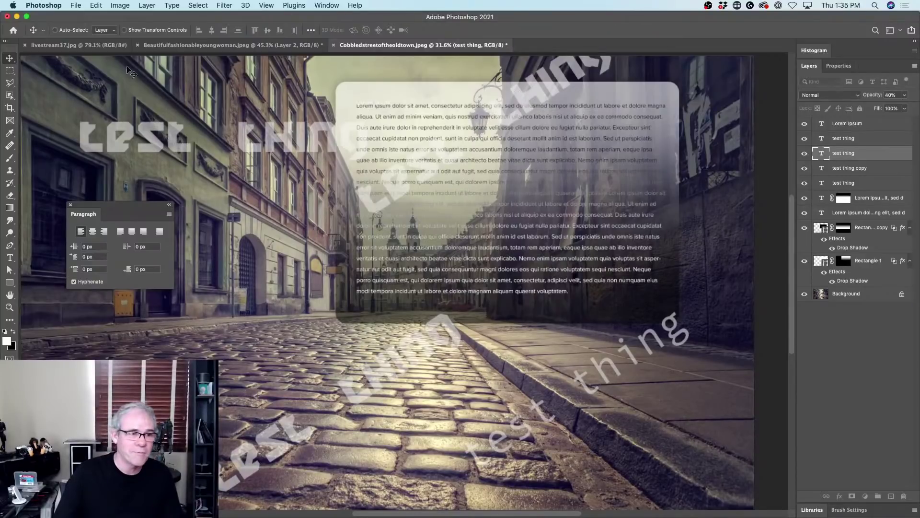
Add a Lorem Ipsum placeholder text in the Base 02 font and move it to the panel's lower edge
{"action": "left_click", "coordinate": [10, 257]}
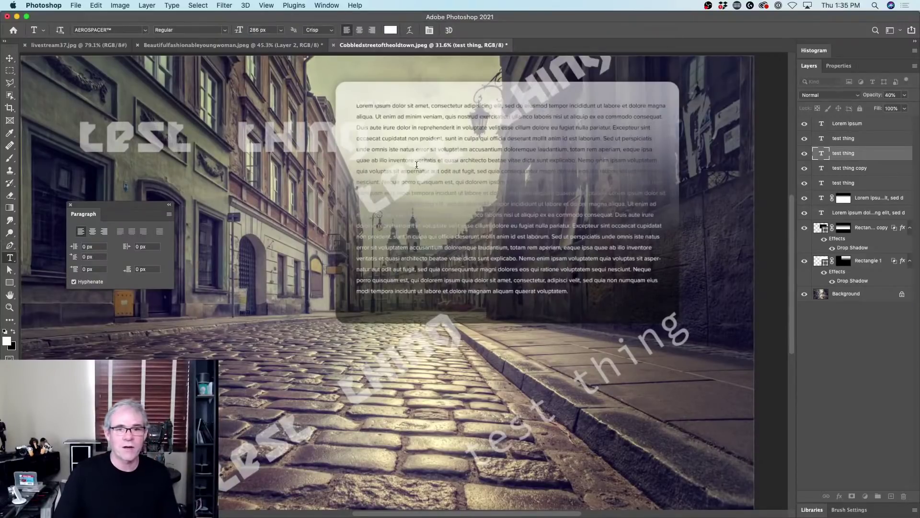
{"action": "left_click", "coordinate": [390, 190]}
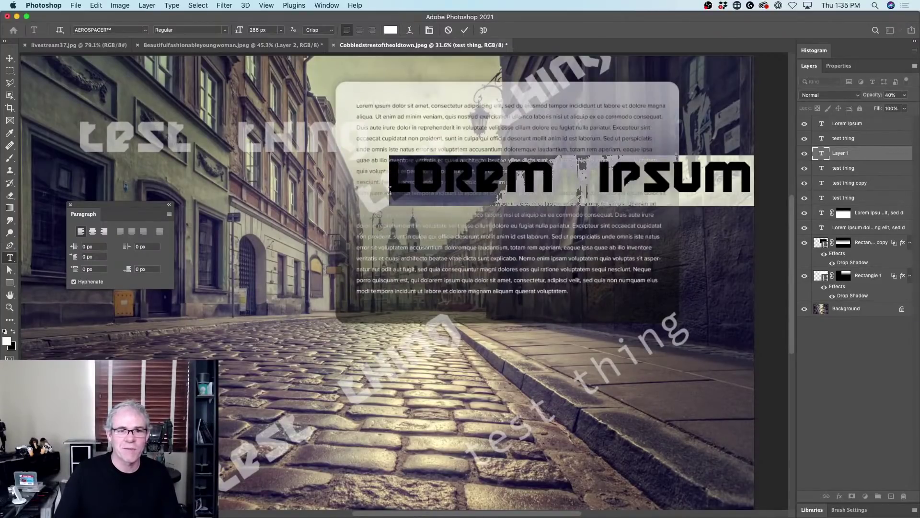
{"action": "left_click", "coordinate": [145, 29]}
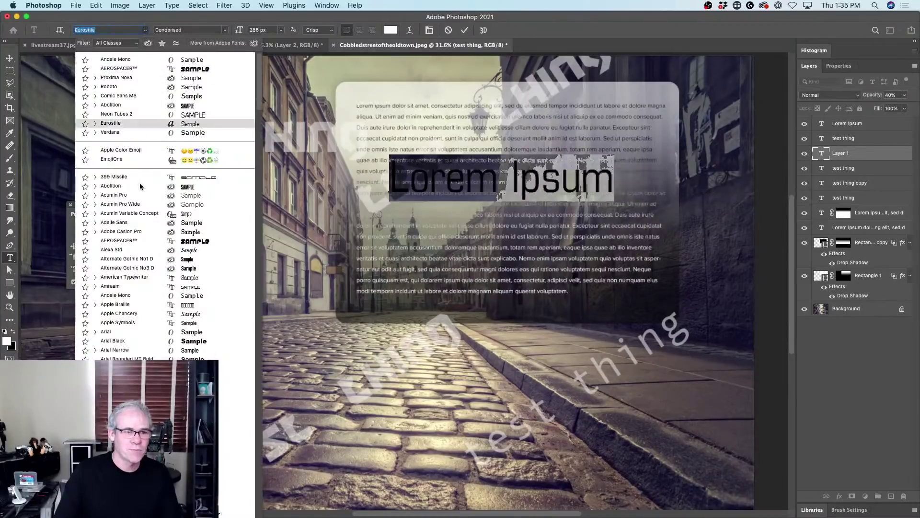
{"action": "left_click", "coordinate": [234, 422]}
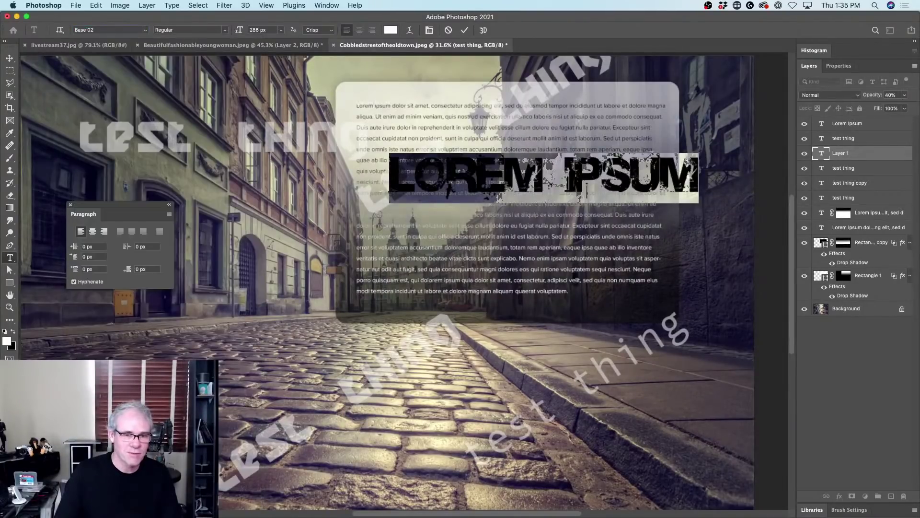
{"action": "left_click", "coordinate": [9, 58]}
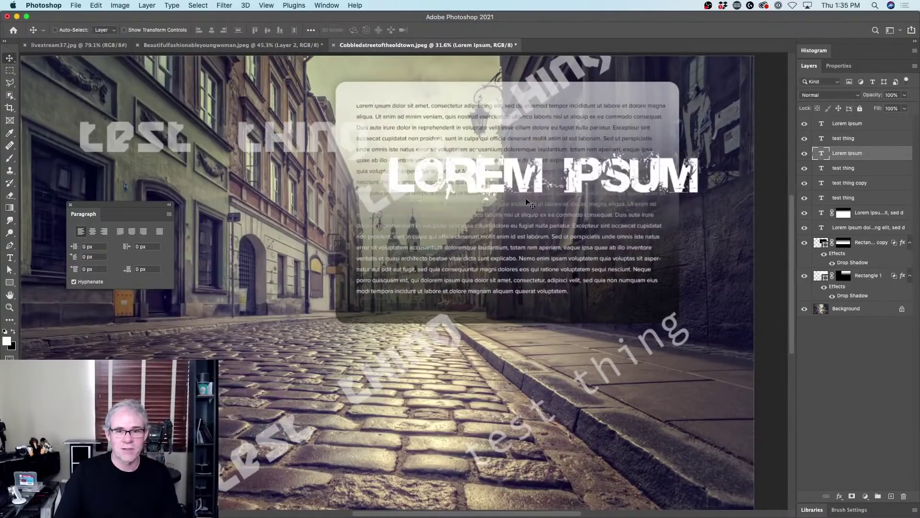
{"action": "left_click_drag", "start_coordinate": [527, 200], "coordinate": [482, 238]}
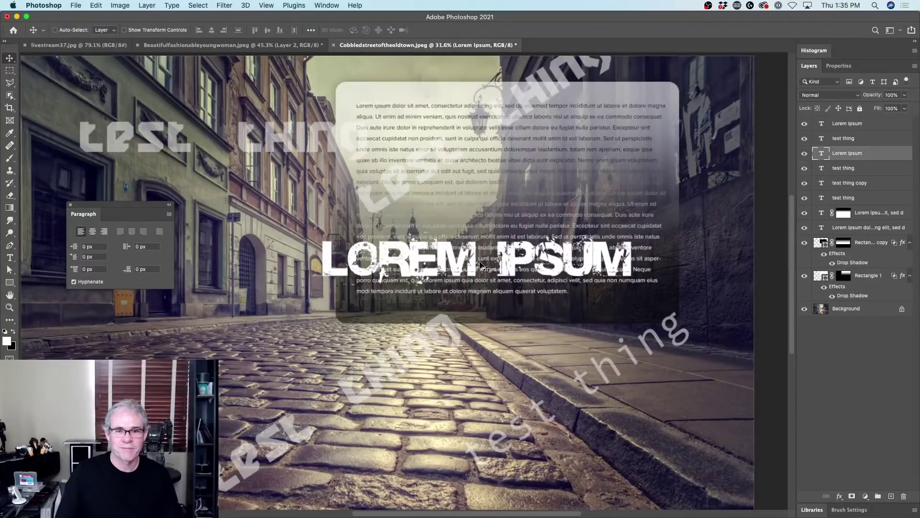
{"action": "left_click_drag", "start_coordinate": [480, 263], "coordinate": [470, 303]}
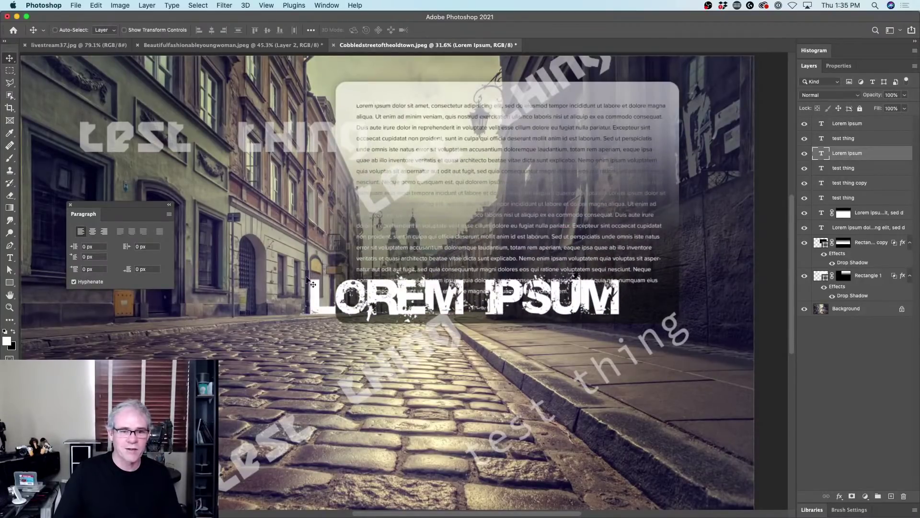
Add another Lorem Ipsum placeholder text in the Beautiful Caps ES font and move it up and across the panel's left edge
{"action": "left_click", "coordinate": [9, 257]}
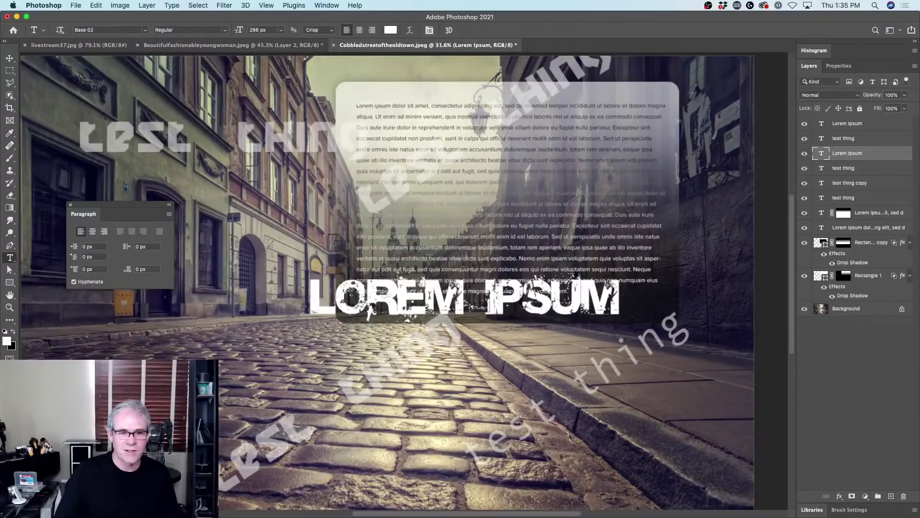
{"action": "left_click", "coordinate": [427, 293]}
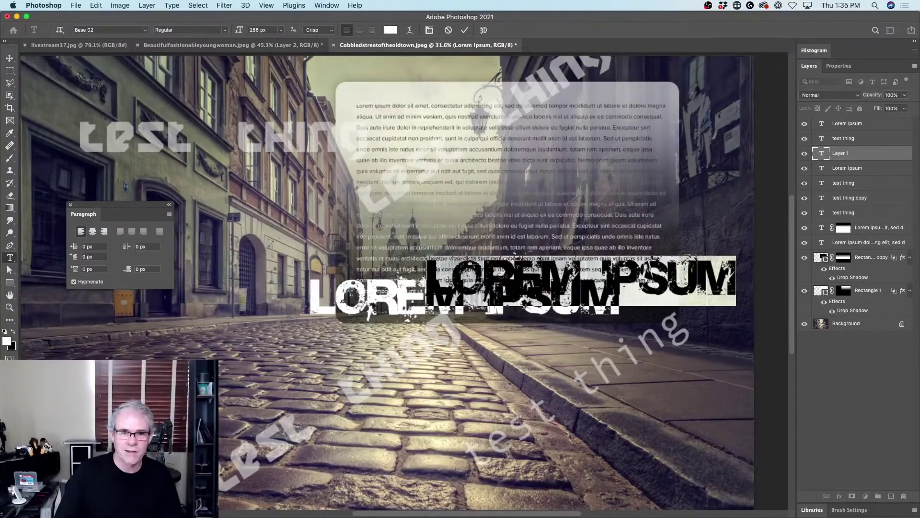
{"action": "left_click", "coordinate": [135, 28]}
{"action": "key", "text": "Down"}
{"action": "key", "text": "Down"}
{"action": "key", "text": "Down"}
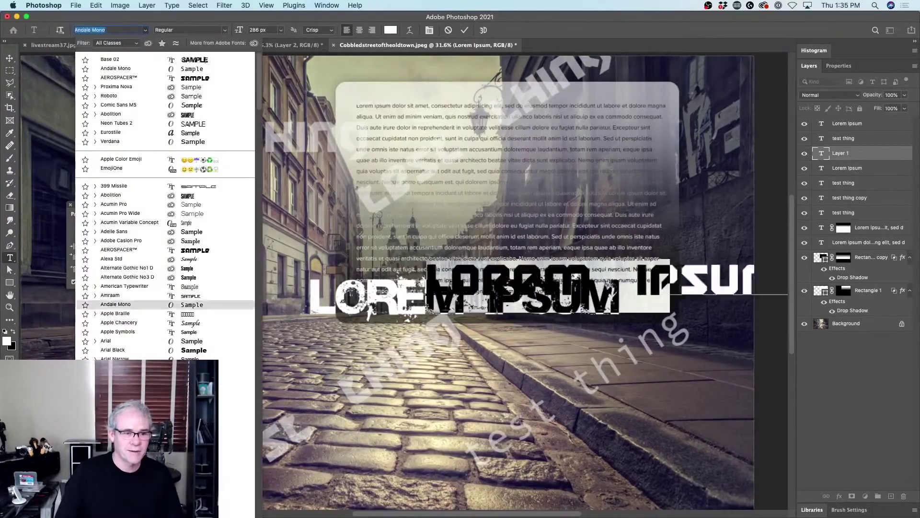
{"action": "key", "text": "Down"}
{"action": "key", "text": "Down"}
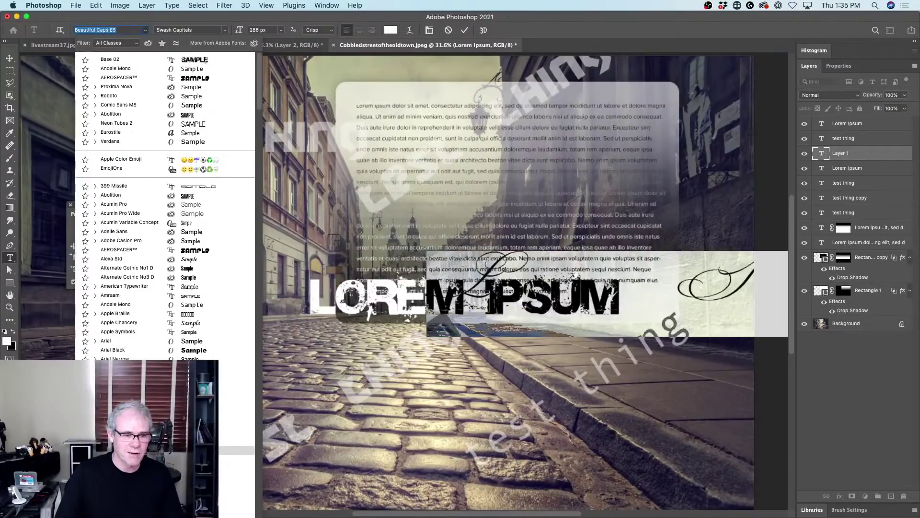
{"action": "key", "text": "Return"}
{"action": "left_click", "coordinate": [10, 57]}
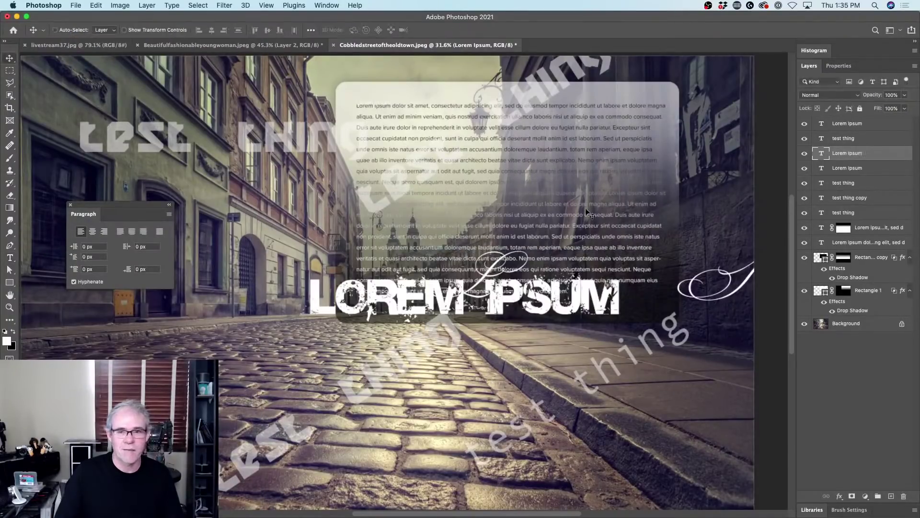
{"action": "left_click_drag", "start_coordinate": [695, 268], "coordinate": [429, 196]}
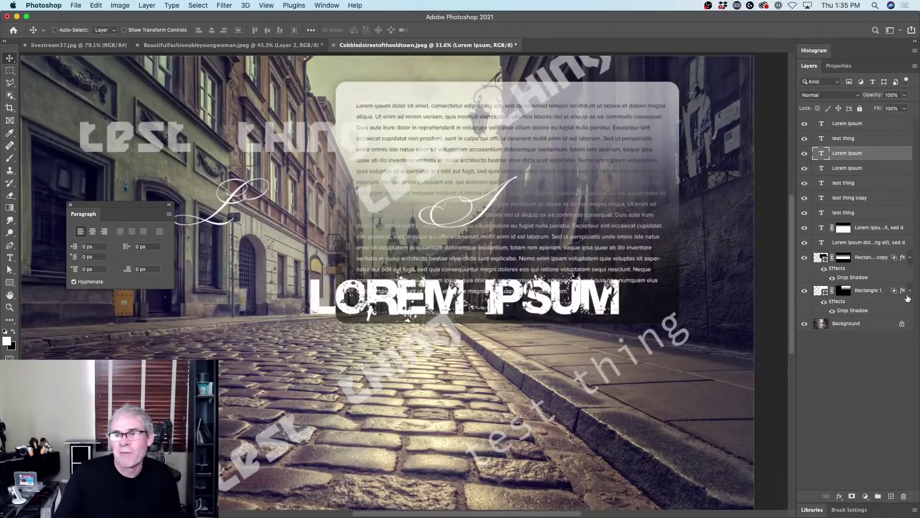
Select the seven Lorem Ipsum and test thing layers above the masked paragraph text and set their font to Abolition
{"action": "left_click", "coordinate": [864, 125]}
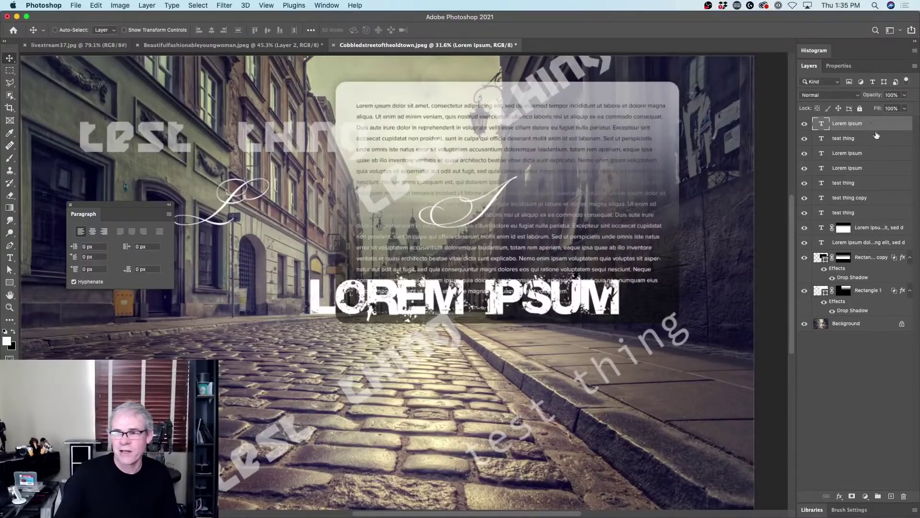
{"action": "left_click", "coordinate": [862, 215], "text": "shift"}
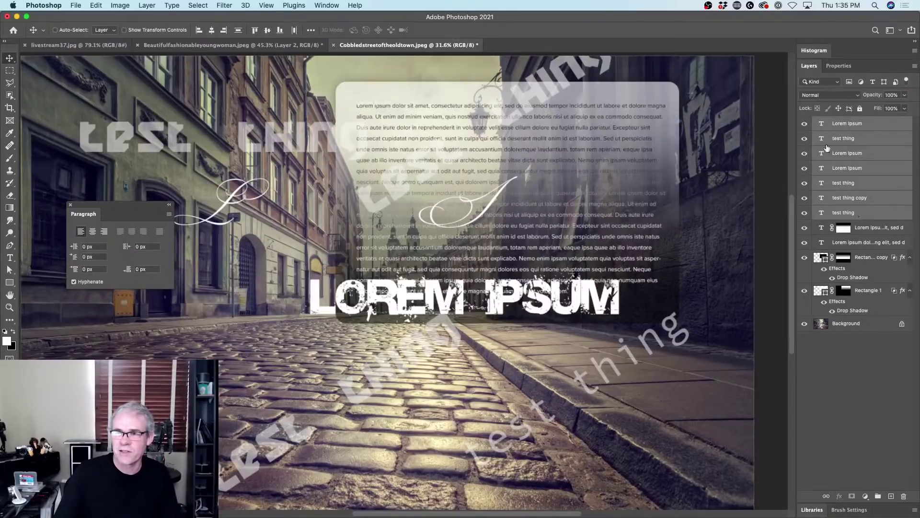
{"action": "left_click", "coordinate": [843, 127]}
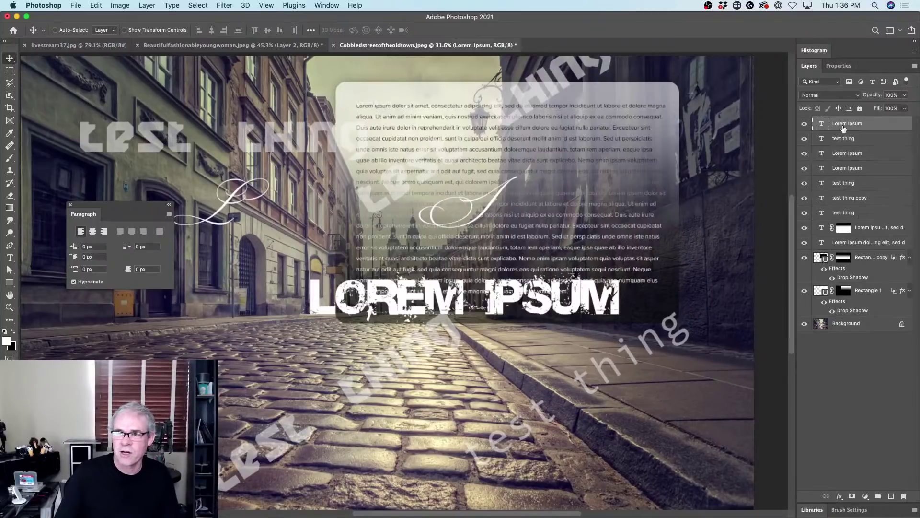
{"action": "left_click", "coordinate": [850, 213], "text": "shift"}
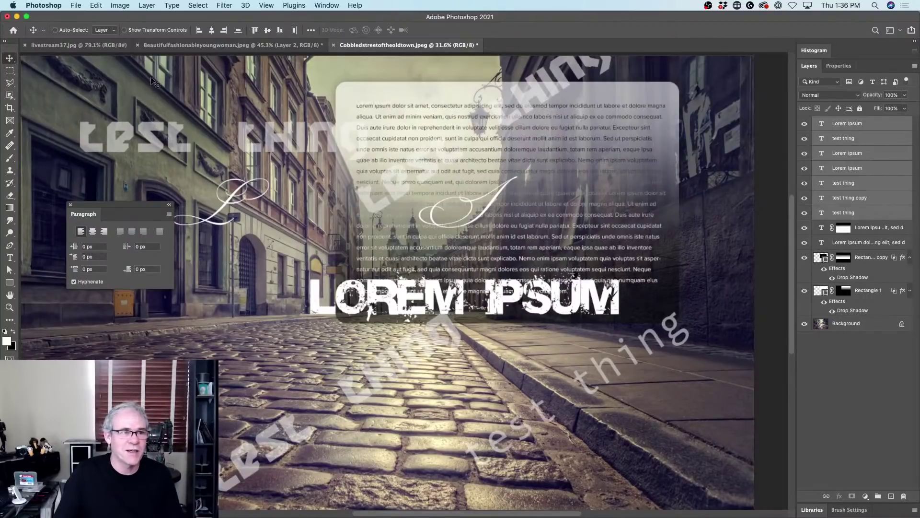
{"action": "left_click", "coordinate": [11, 257]}
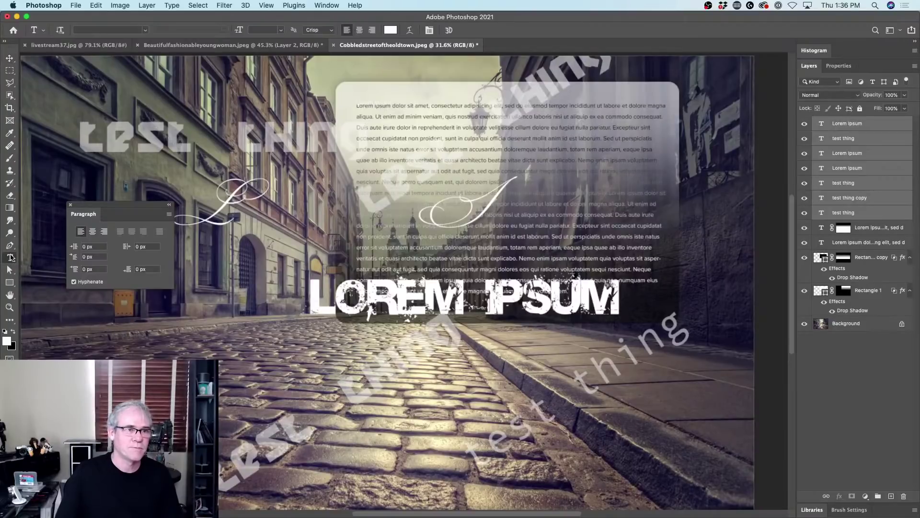
{"action": "left_click", "coordinate": [145, 30]}
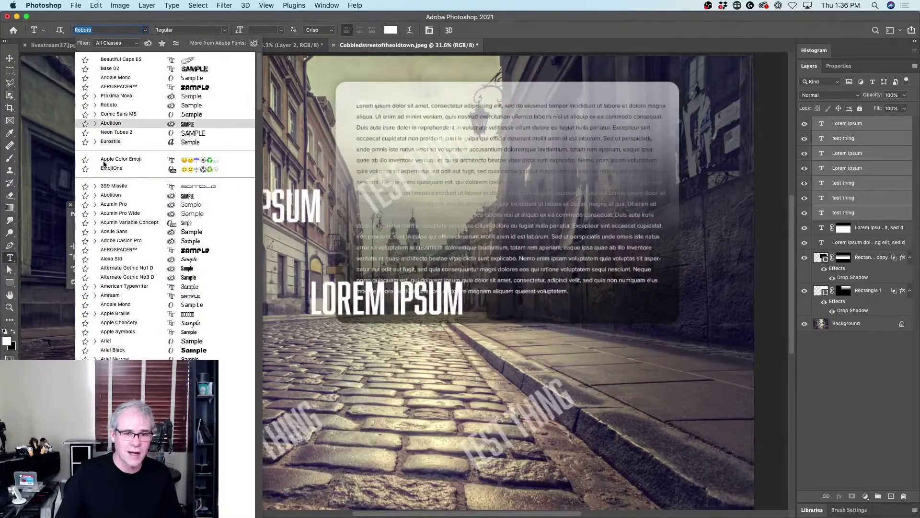
{"action": "left_click", "coordinate": [115, 132]}
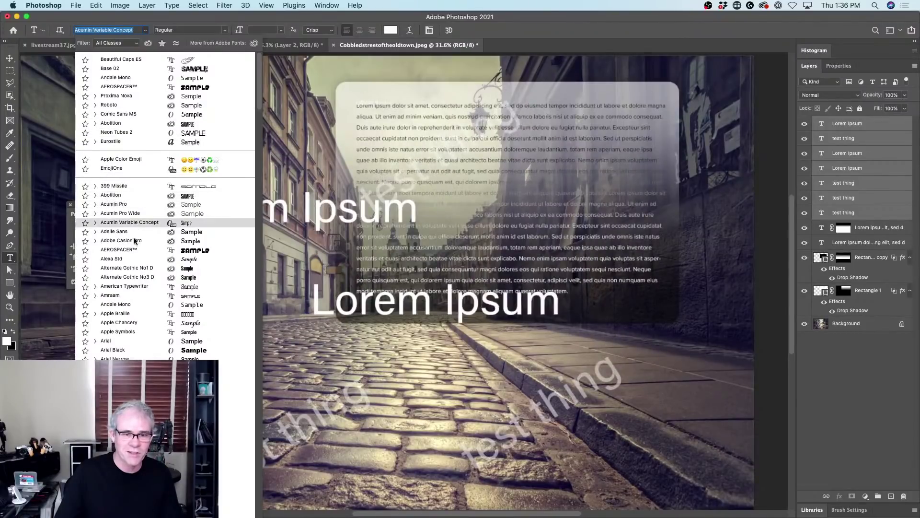
{"action": "left_click", "coordinate": [129, 196]}
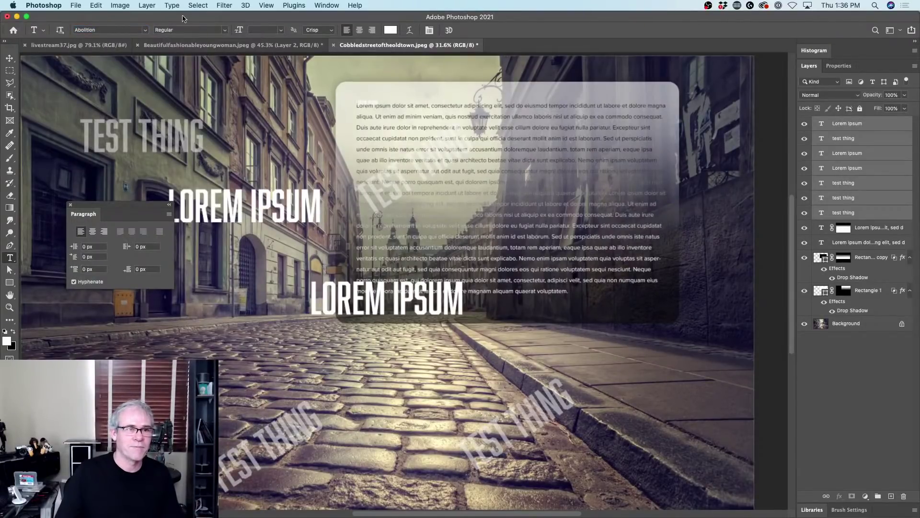
Set the font size of all seven selected text layers to 300 px
{"action": "left_click", "coordinate": [282, 31]}
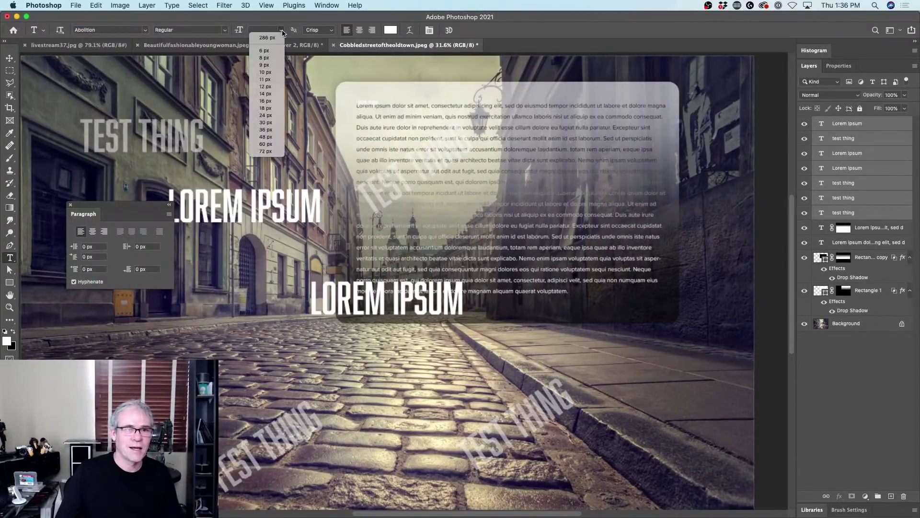
{"action": "left_click", "coordinate": [266, 123]}
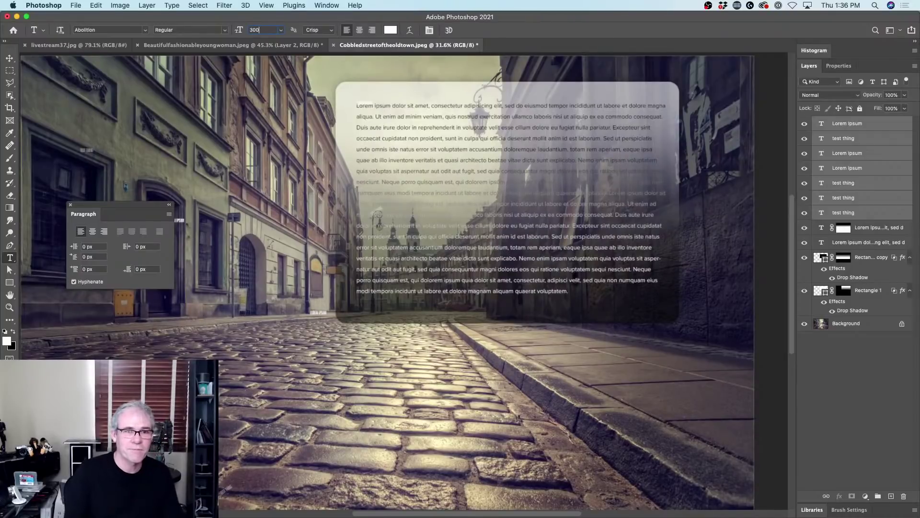
{"action": "key", "text": "Return"}
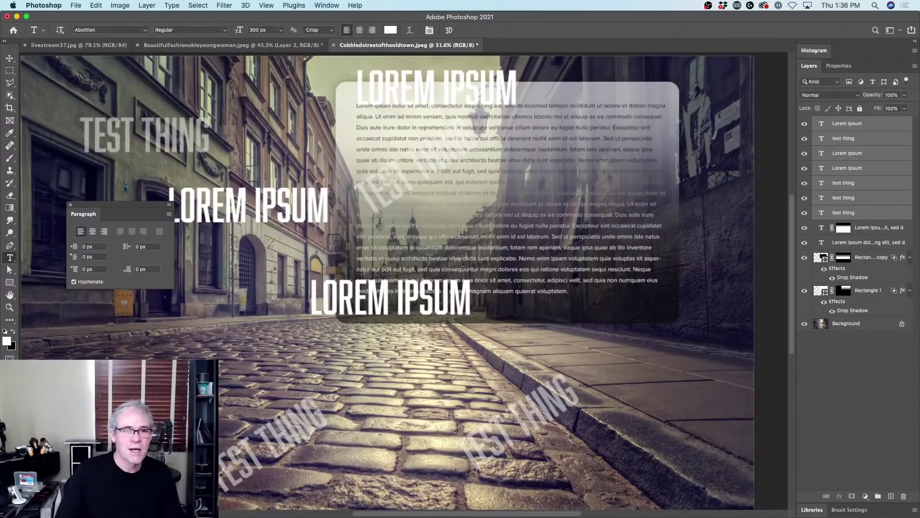
Set the font style of the seven selected text layers to Oblique and switch to the Move tool
{"action": "left_click", "coordinate": [216, 30]}
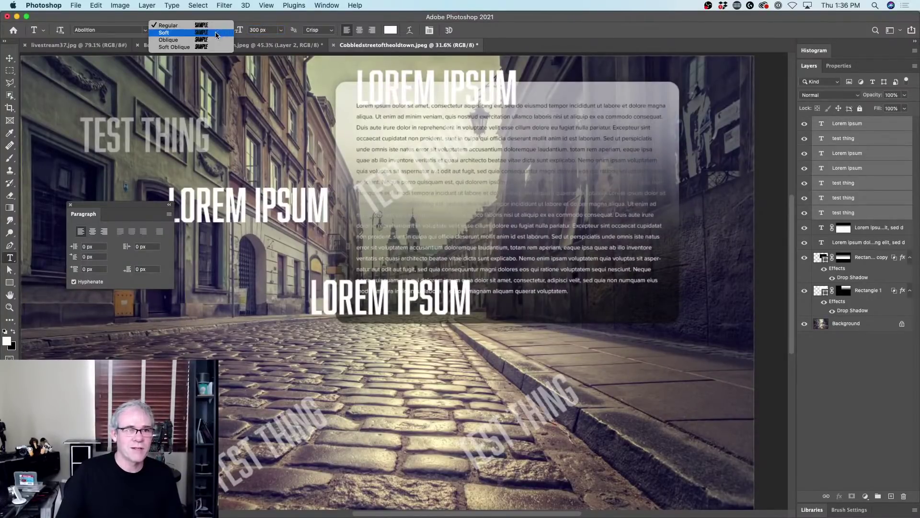
{"action": "left_click", "coordinate": [212, 41]}
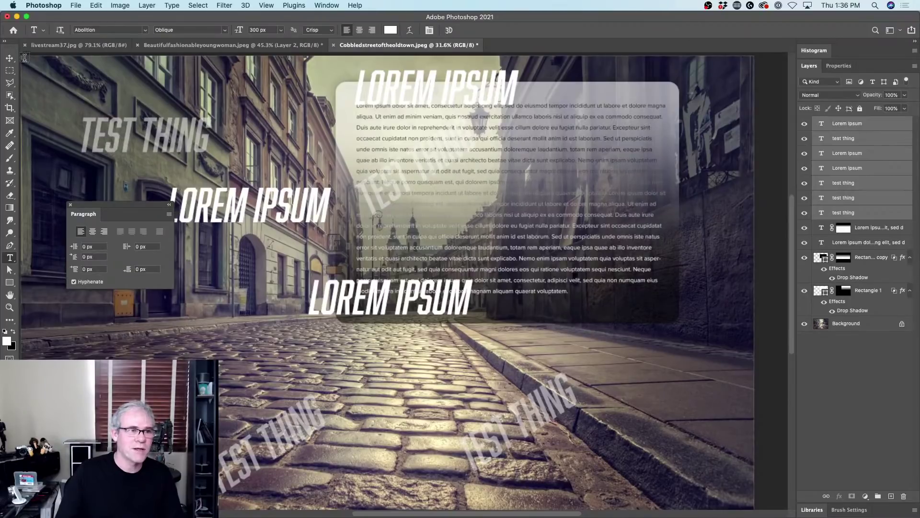
{"action": "left_click", "coordinate": [10, 59]}
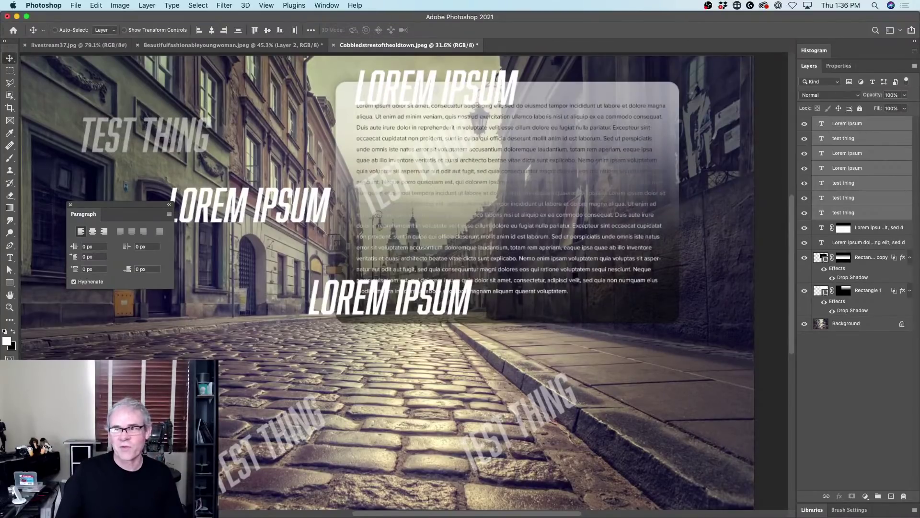
Add an outside stroke to the topmost Lorem Ipsum layer in blue 006cff, about 16 px wide
{"action": "left_click", "coordinate": [894, 125]}
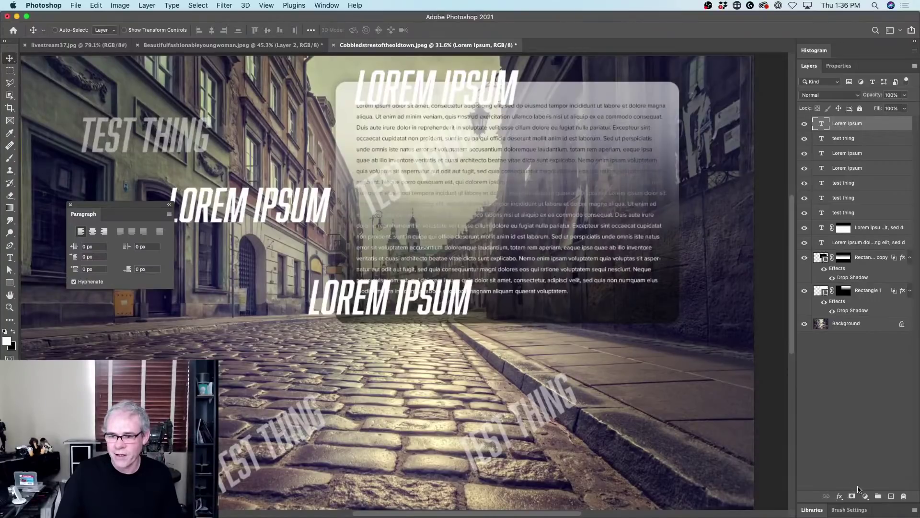
{"action": "left_click", "coordinate": [840, 496]}
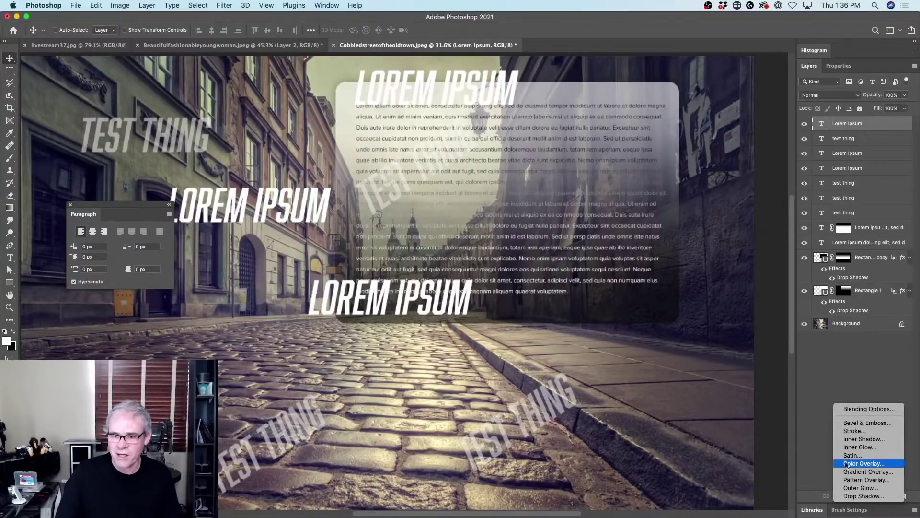
{"action": "left_click", "coordinate": [854, 430]}
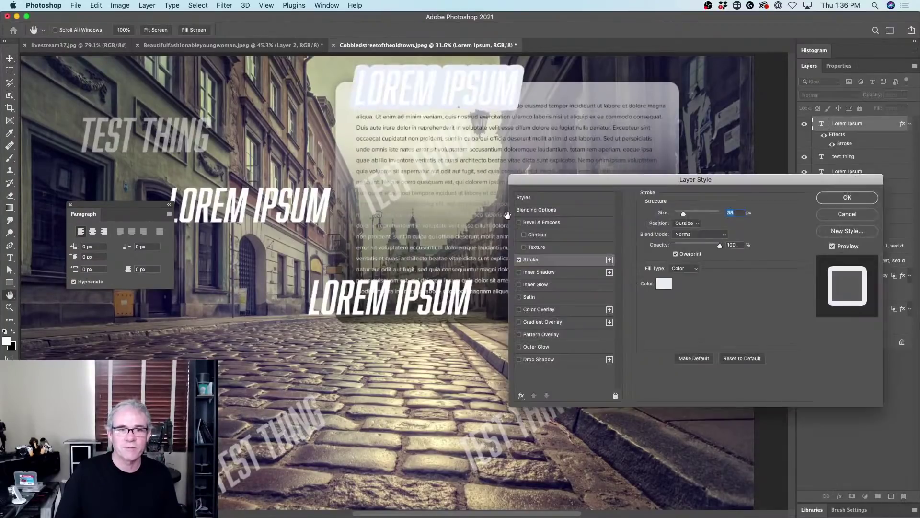
{"action": "left_click", "coordinate": [664, 284]}
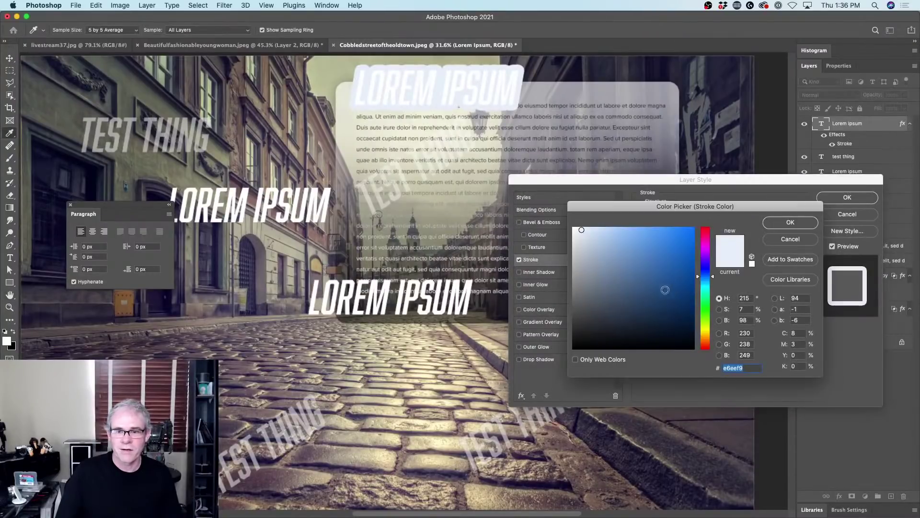
{"action": "left_click_drag", "start_coordinate": [667, 268], "coordinate": [697, 223]}
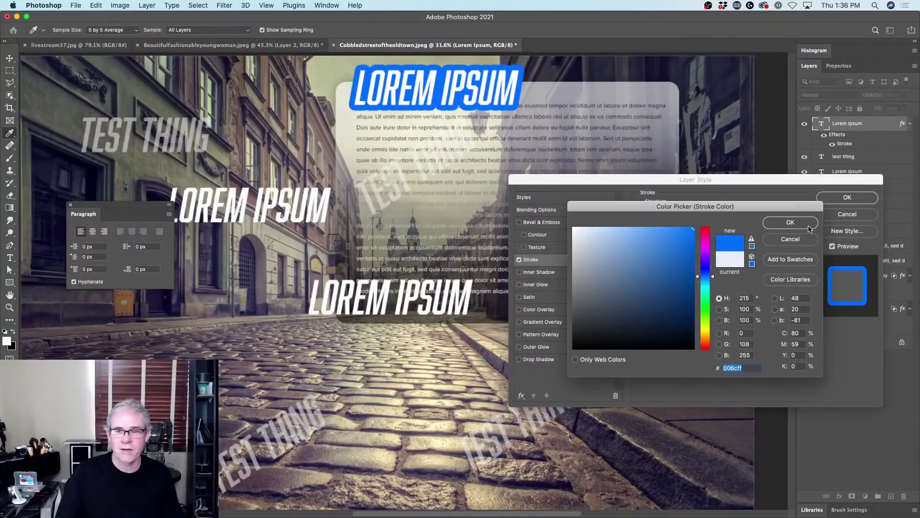
{"action": "left_click", "coordinate": [790, 222]}
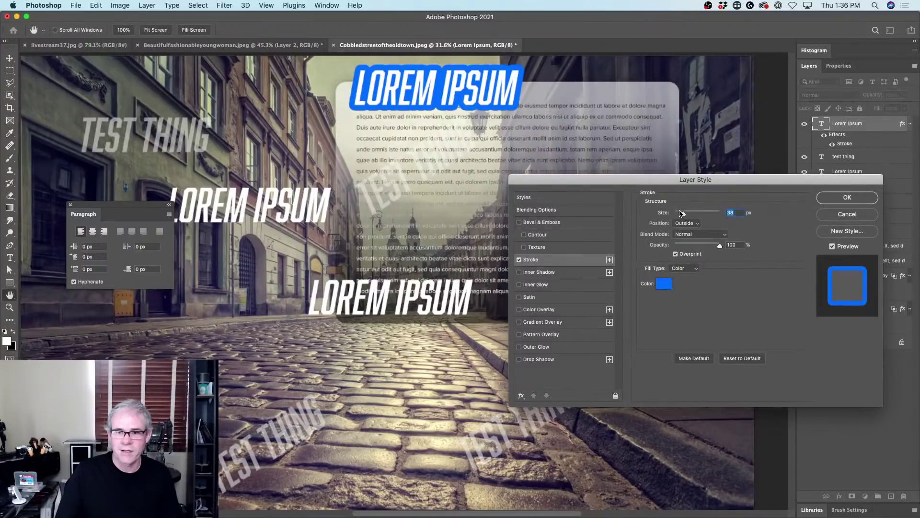
{"action": "left_click_drag", "start_coordinate": [681, 212], "coordinate": [681, 214]}
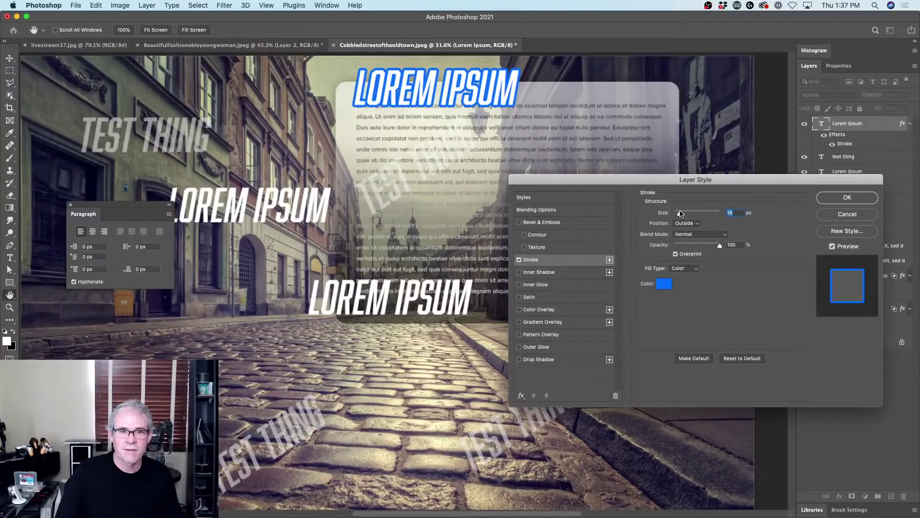
{"action": "left_click", "coordinate": [838, 197]}
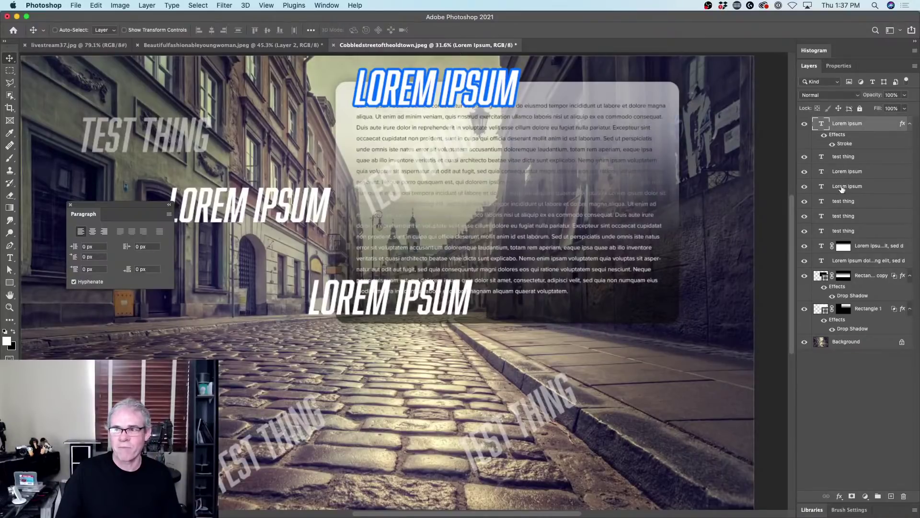
Add a black drop shadow to the topmost Lorem Ipsum layer, keeping the preset shadow settings
{"action": "double_click", "coordinate": [847, 135]}
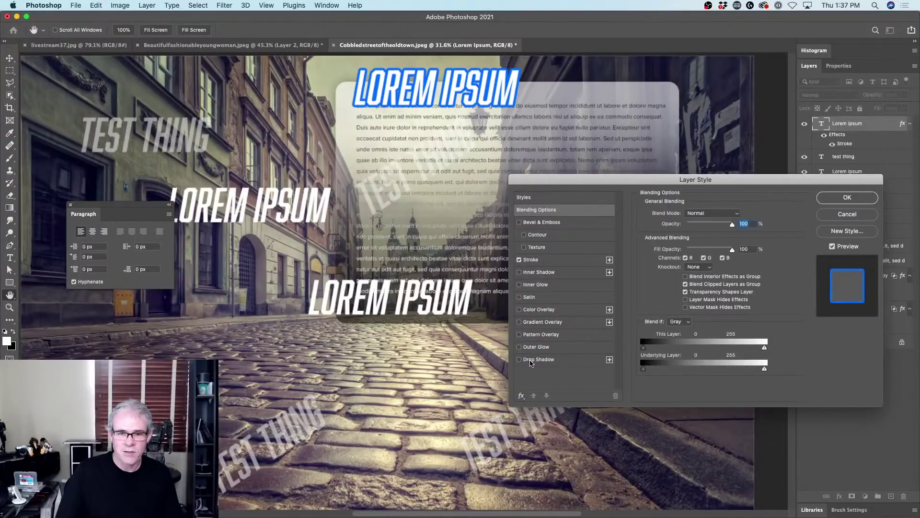
{"action": "left_click", "coordinate": [531, 360]}
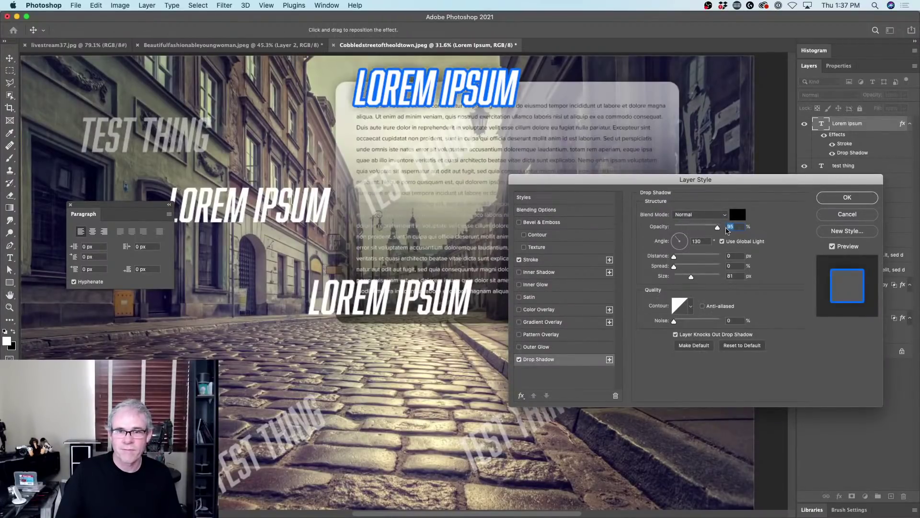
{"action": "left_click", "coordinate": [847, 197]}
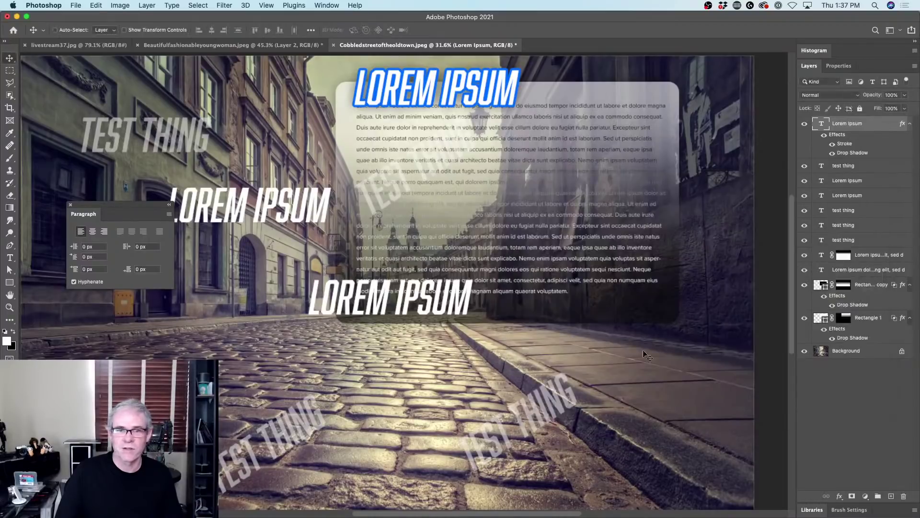
Copy the topmost Lorem Ipsum layer's style and paste it onto the six Lorem Ipsum and test thing layers below it
{"action": "right_click", "coordinate": [840, 137]}
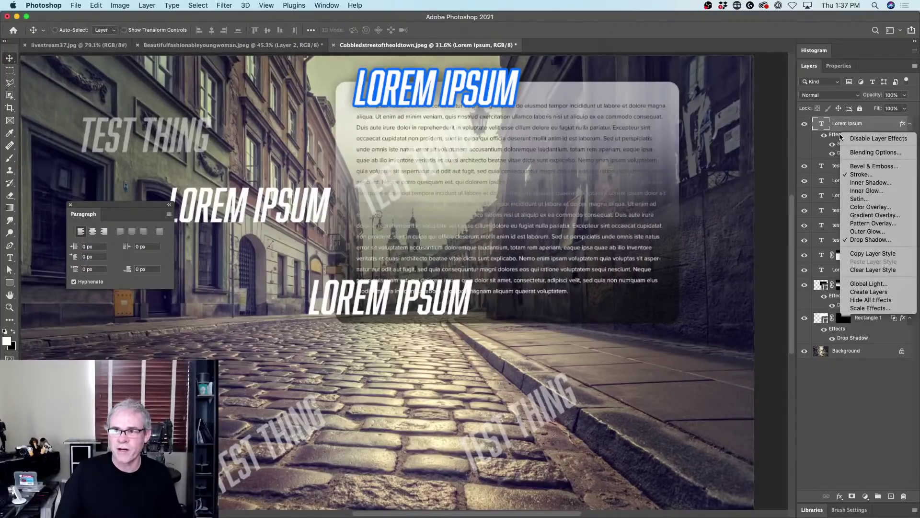
{"action": "left_click", "coordinate": [868, 255]}
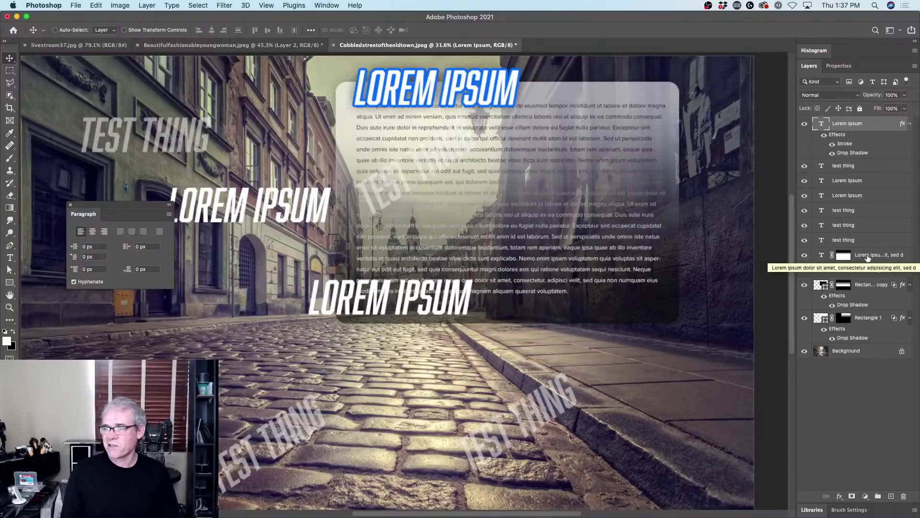
{"action": "left_click", "coordinate": [840, 166]}
{"action": "left_click", "coordinate": [852, 239], "text": "shift"}
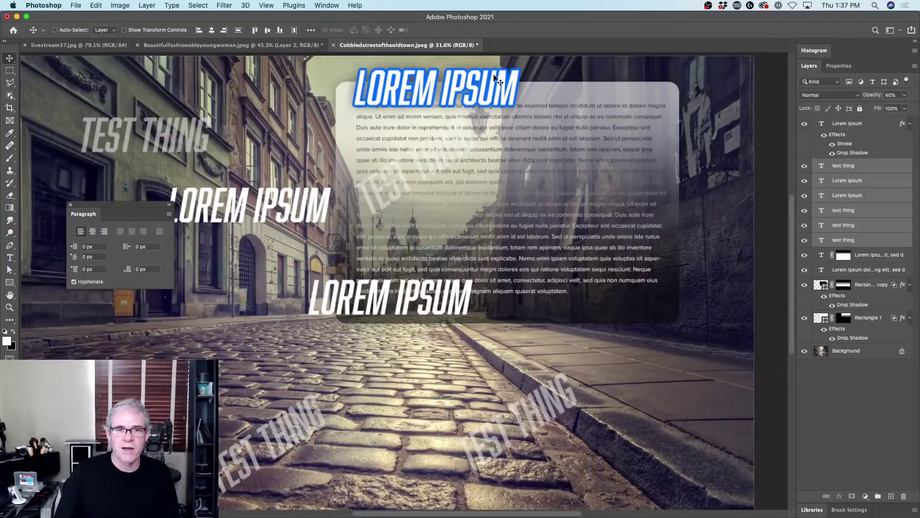
{"action": "right_click", "coordinate": [873, 170]}
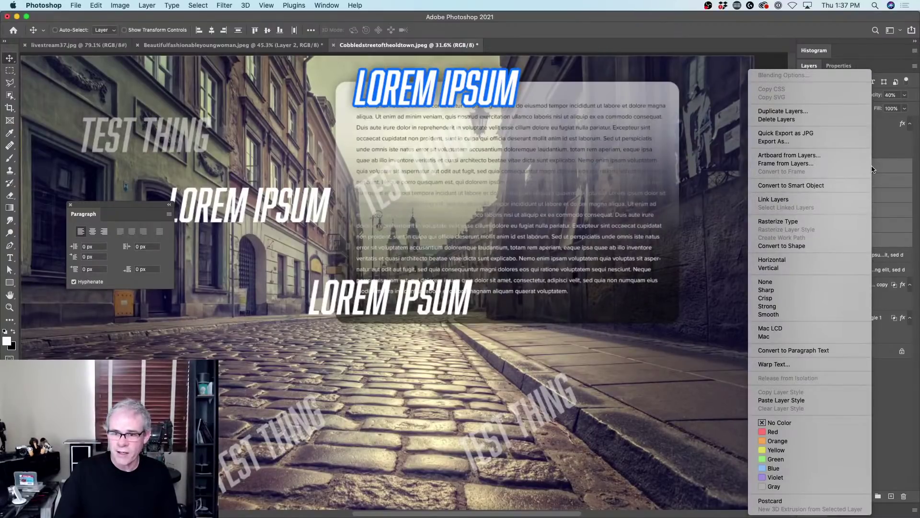
{"action": "left_click", "coordinate": [842, 400]}
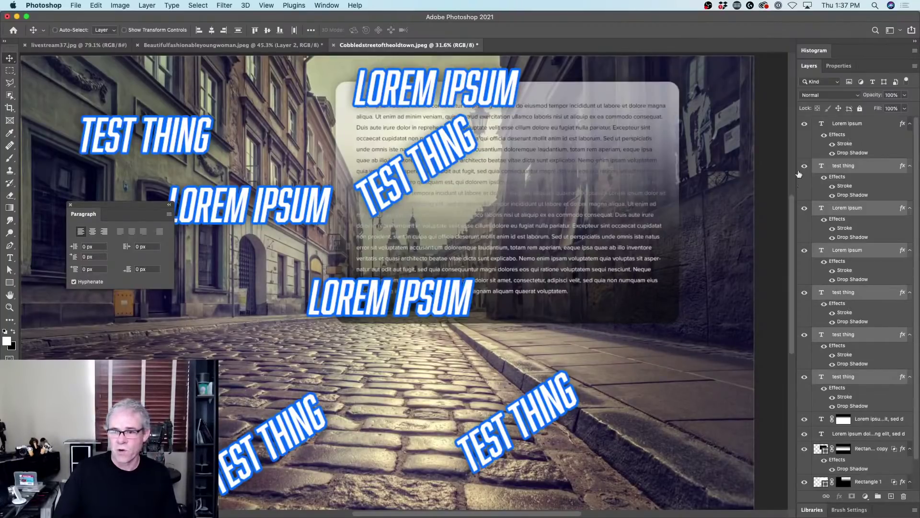
Change the stroke color of the topmost Lorem Ipsum layer to red ff0000
{"action": "left_click", "coordinate": [843, 138]}
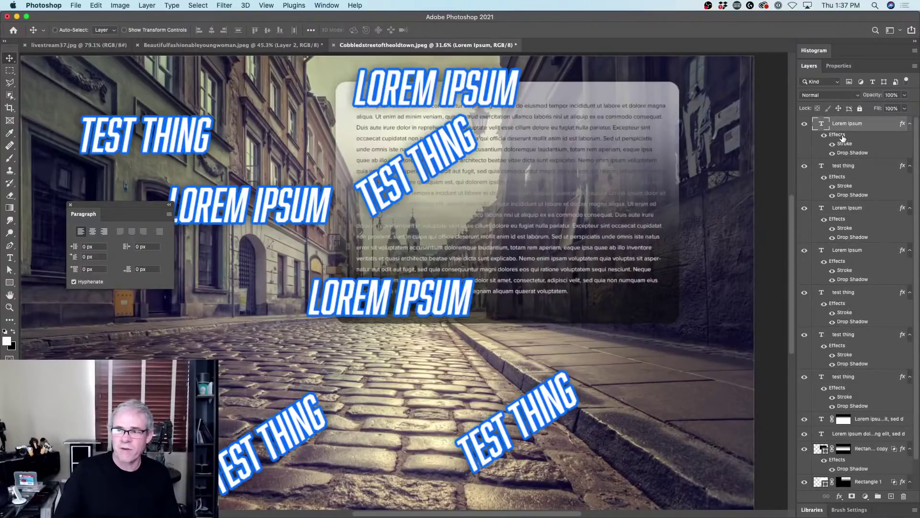
{"action": "double_click", "coordinate": [843, 138]}
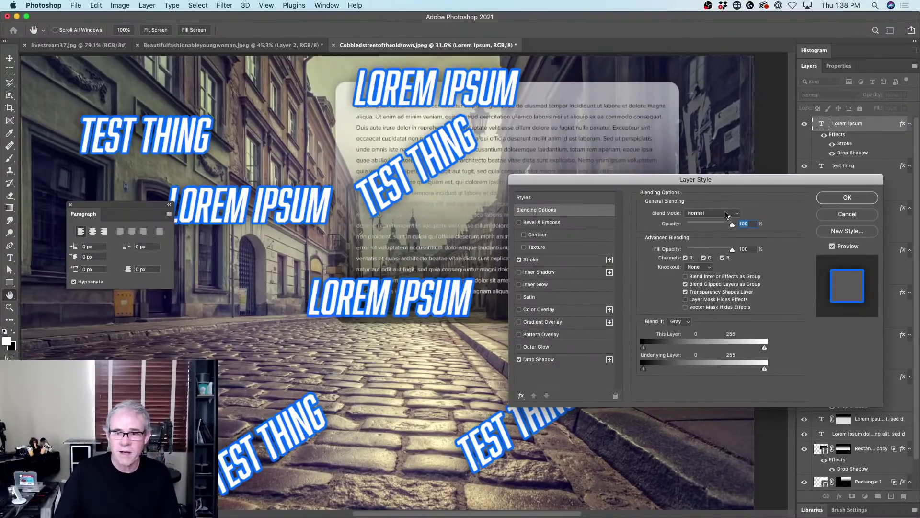
{"action": "left_click", "coordinate": [550, 263]}
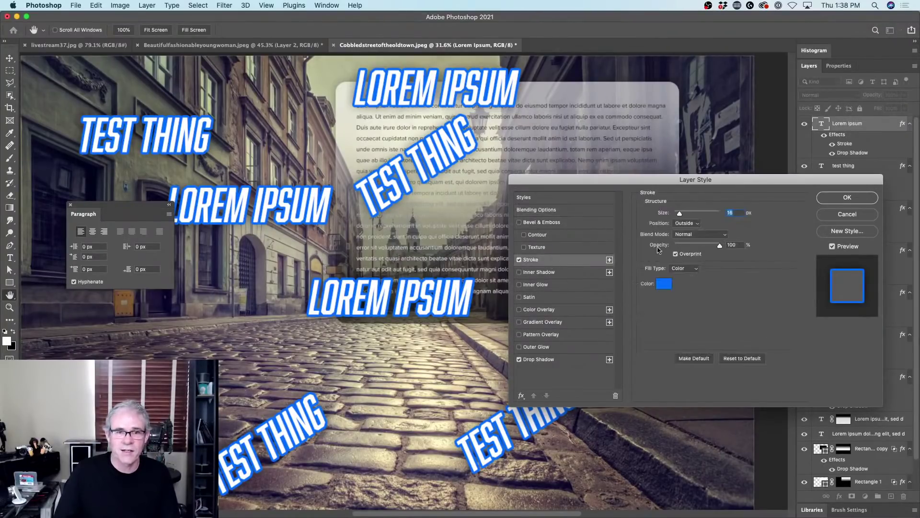
{"action": "left_click", "coordinate": [664, 284]}
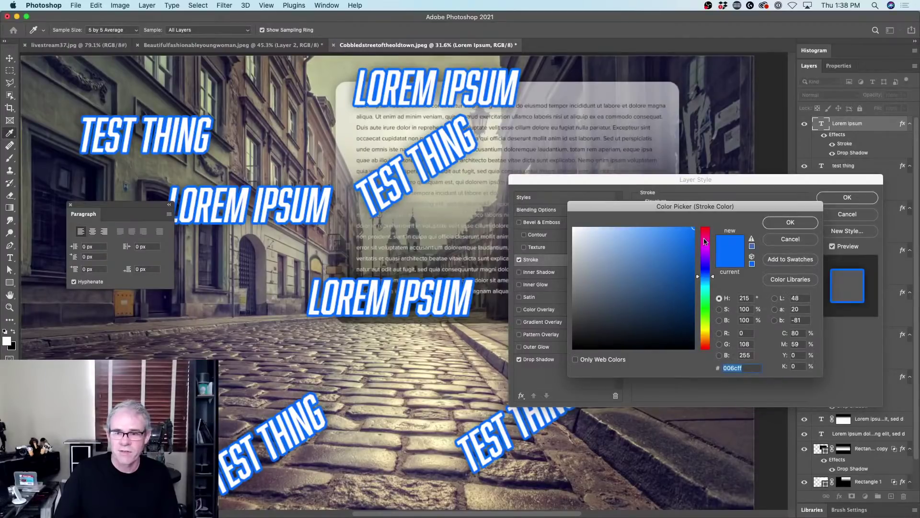
{"action": "left_click", "coordinate": [705, 230]}
{"action": "left_click", "coordinate": [790, 222]}
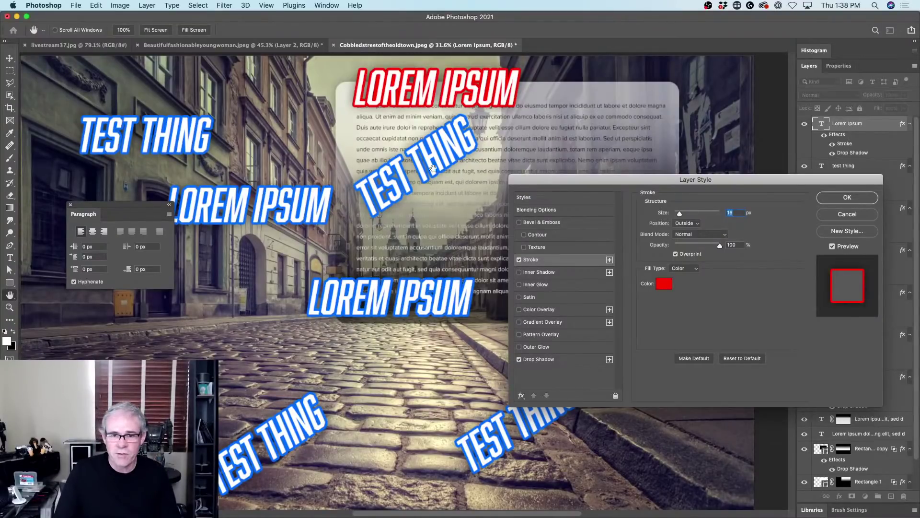
Add a second stroke beneath the red one, colored blue 0006ff and 35 px wide
{"action": "left_click", "coordinate": [610, 259]}
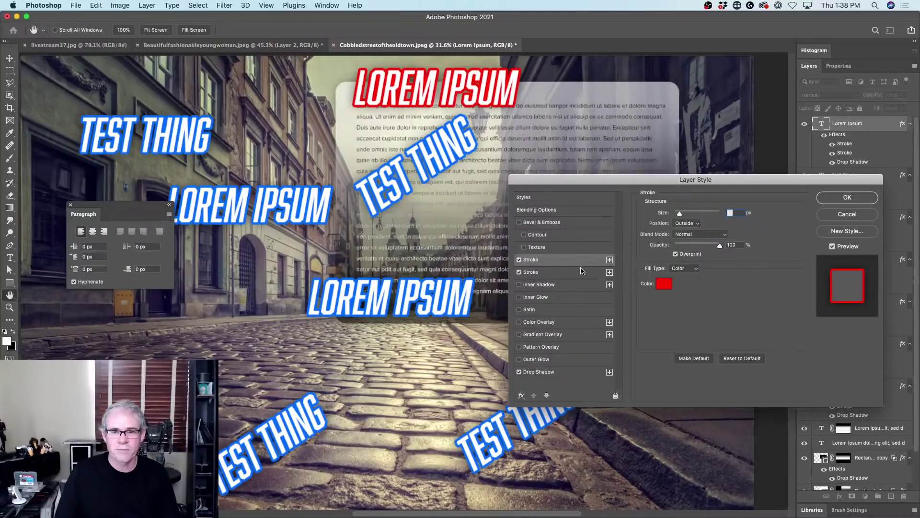
{"action": "left_click", "coordinate": [572, 272]}
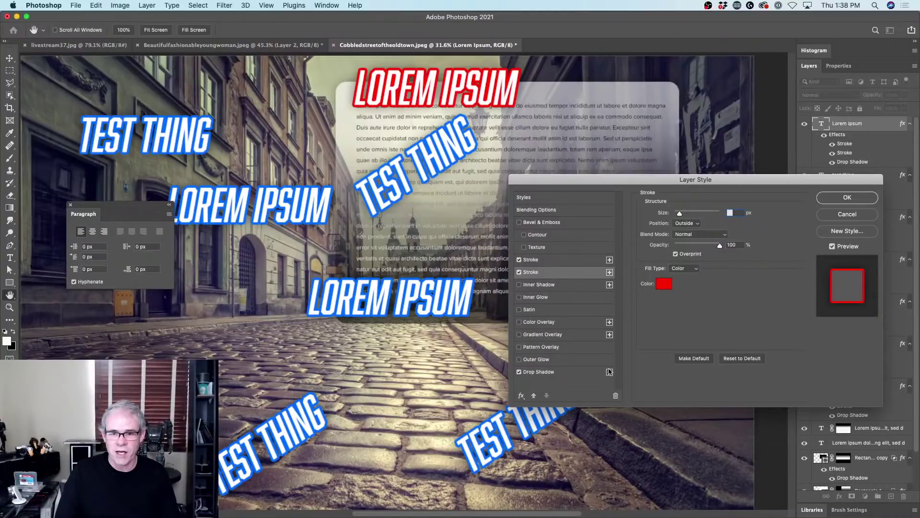
{"action": "left_click", "coordinate": [663, 283]}
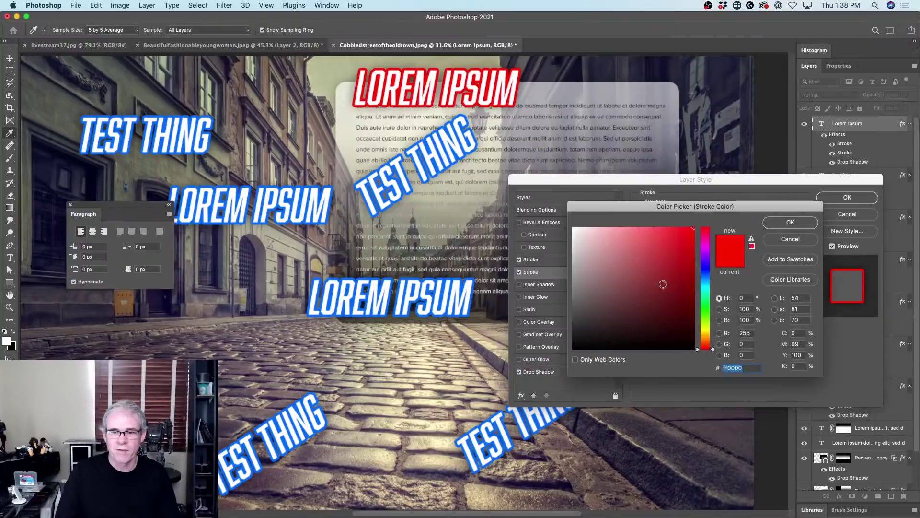
{"action": "left_click", "coordinate": [705, 268]}
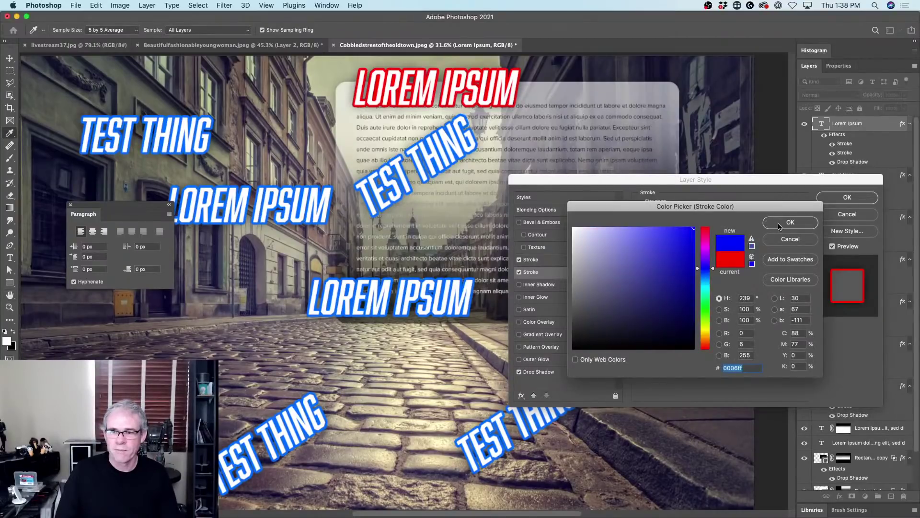
{"action": "left_click", "coordinate": [780, 224]}
{"action": "left_click_drag", "start_coordinate": [681, 215], "coordinate": [684, 215]}
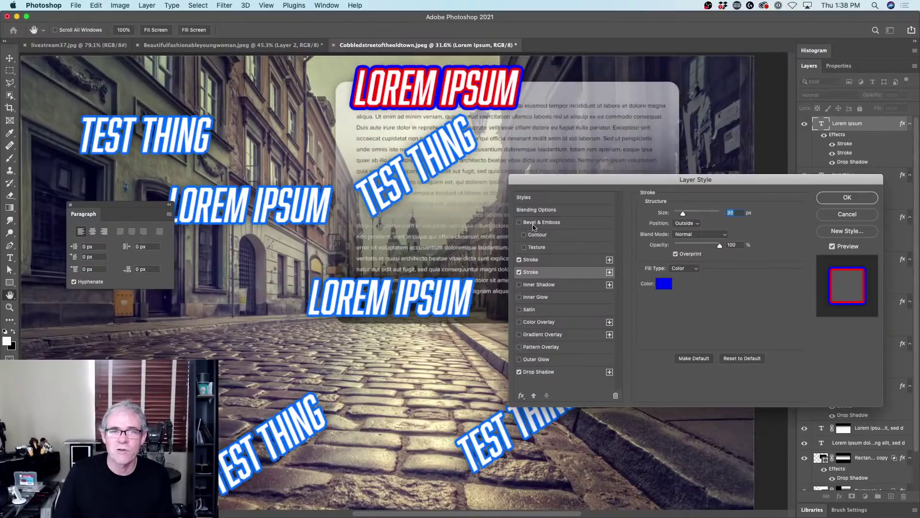
Add a third stroke beneath the blue one, colored white ffffff and 46 px wide
{"action": "left_click", "coordinate": [609, 272]}
{"action": "left_click", "coordinate": [599, 286]}
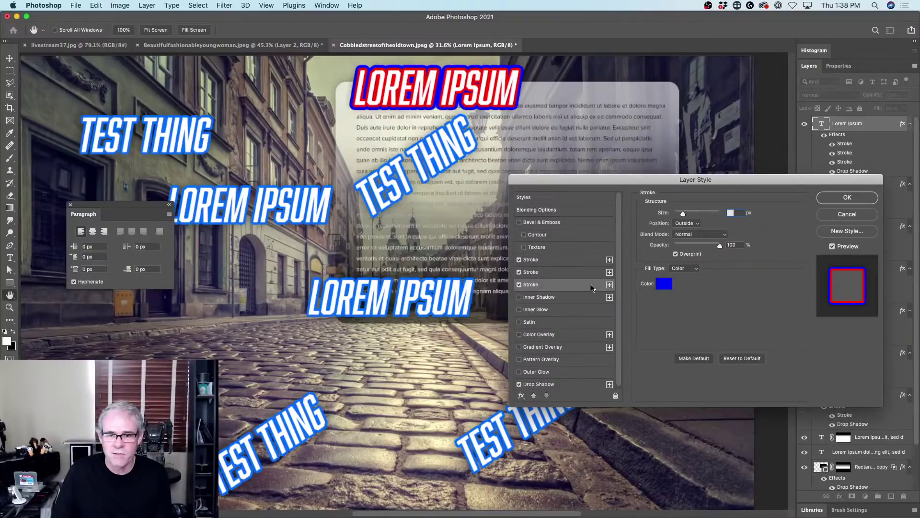
{"action": "left_click", "coordinate": [666, 287]}
{"action": "left_click_drag", "start_coordinate": [638, 268], "coordinate": [551, 218]}
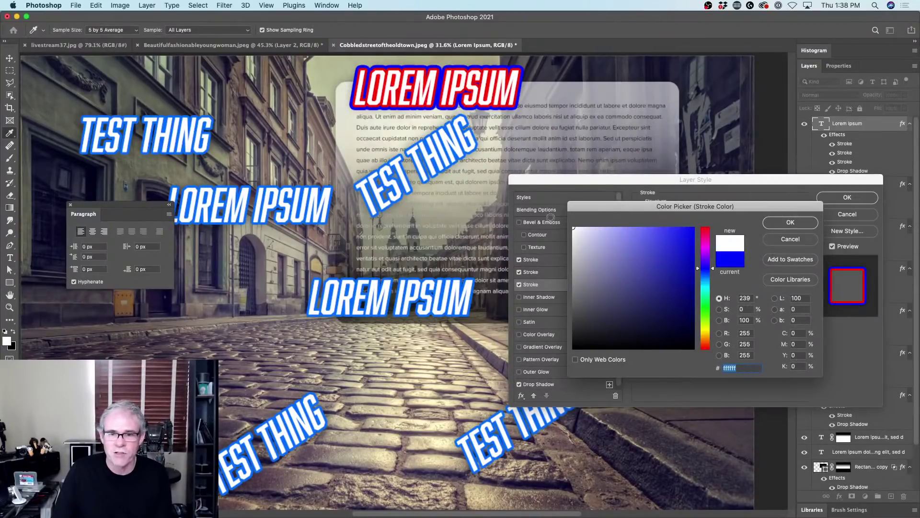
{"action": "left_click", "coordinate": [782, 226]}
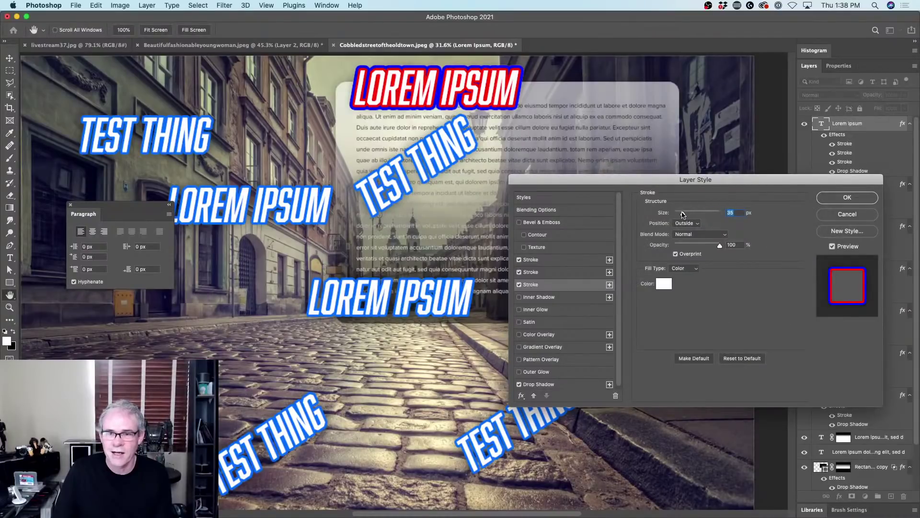
{"action": "left_click_drag", "start_coordinate": [683, 215], "coordinate": [687, 215]}
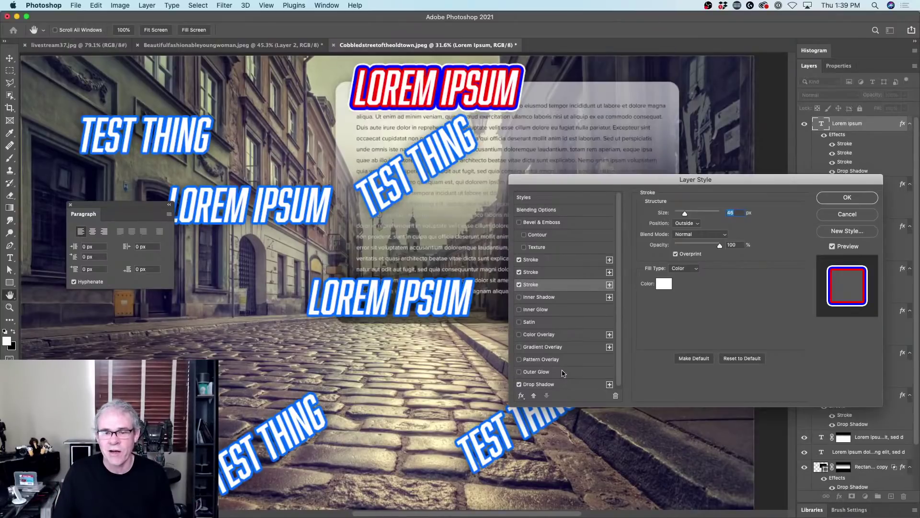
Add a light blue color overlay to the topmost Lorem Ipsum layer
{"action": "left_click", "coordinate": [559, 336]}
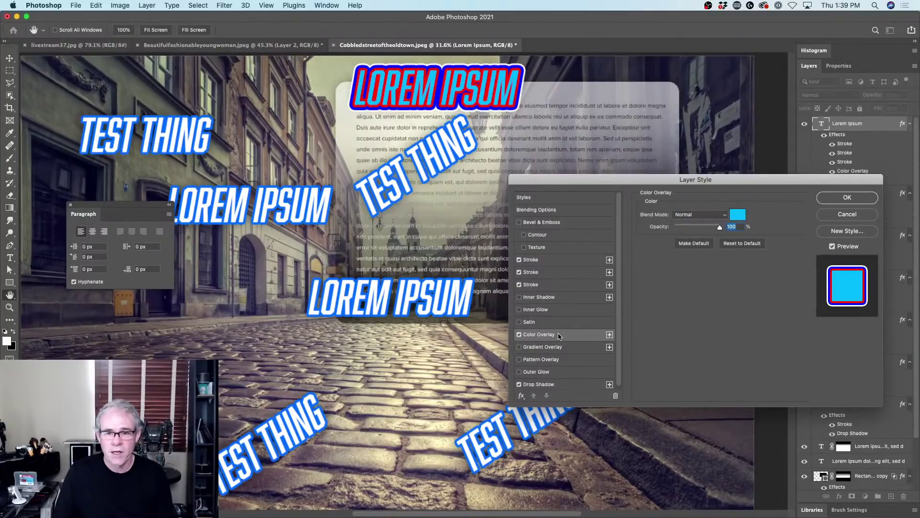
Try stacking a second color overlay in yellow beneath the light blue one, and delete it
{"action": "left_click", "coordinate": [609, 334]}
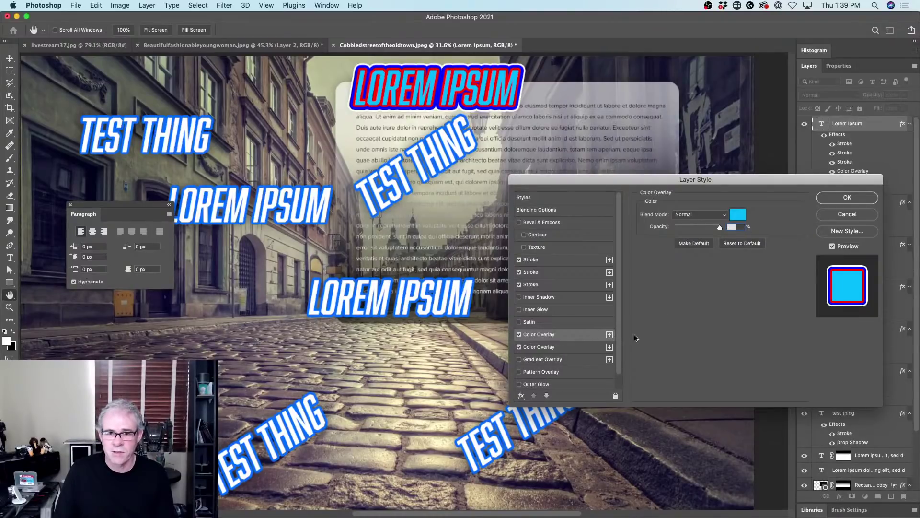
{"action": "left_click", "coordinate": [559, 347]}
{"action": "left_click", "coordinate": [737, 216]}
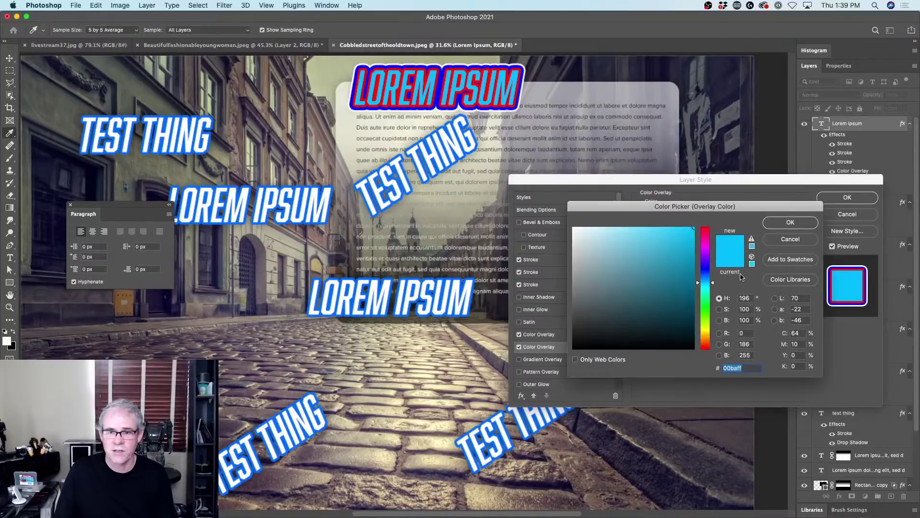
{"action": "left_click_drag", "start_coordinate": [708, 300], "coordinate": [708, 329]}
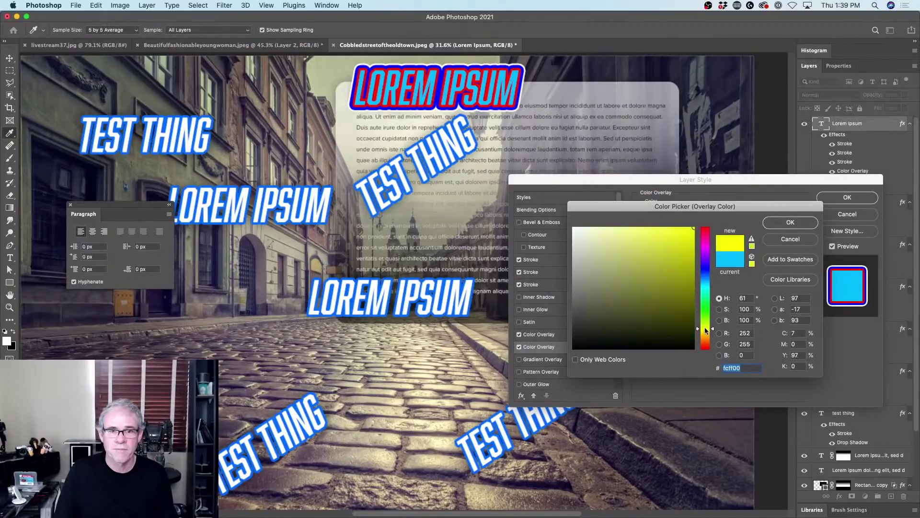
{"action": "left_click_drag", "start_coordinate": [625, 263], "coordinate": [631, 240]}
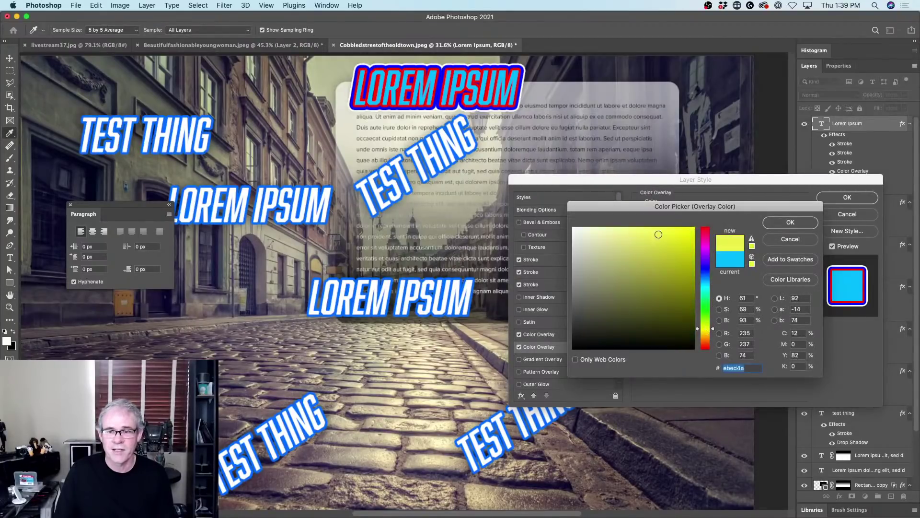
{"action": "left_click", "coordinate": [777, 222]}
{"action": "left_click", "coordinate": [690, 212]}
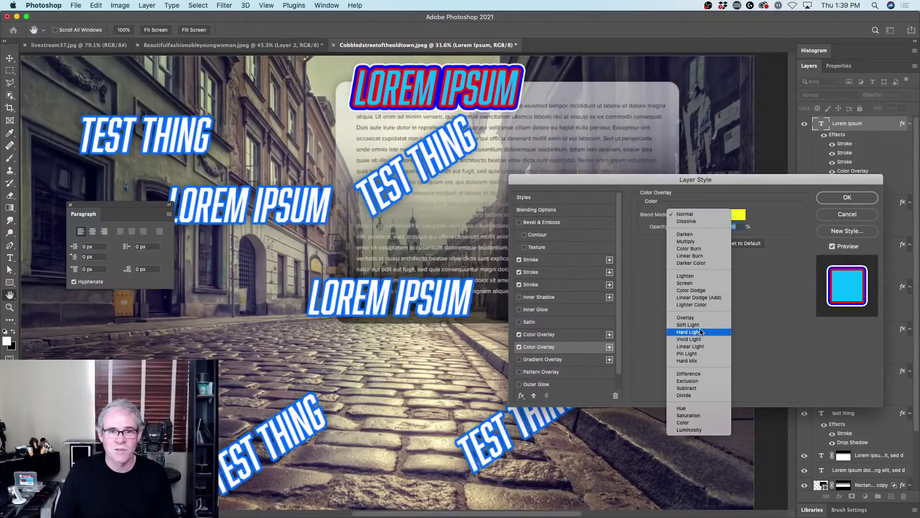
{"action": "left_click", "coordinate": [817, 231]}
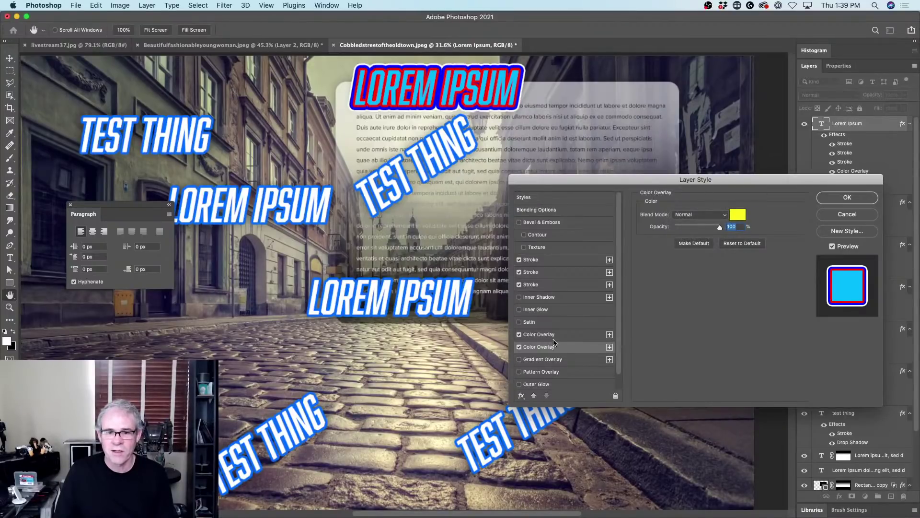
{"action": "left_click", "coordinate": [615, 396]}
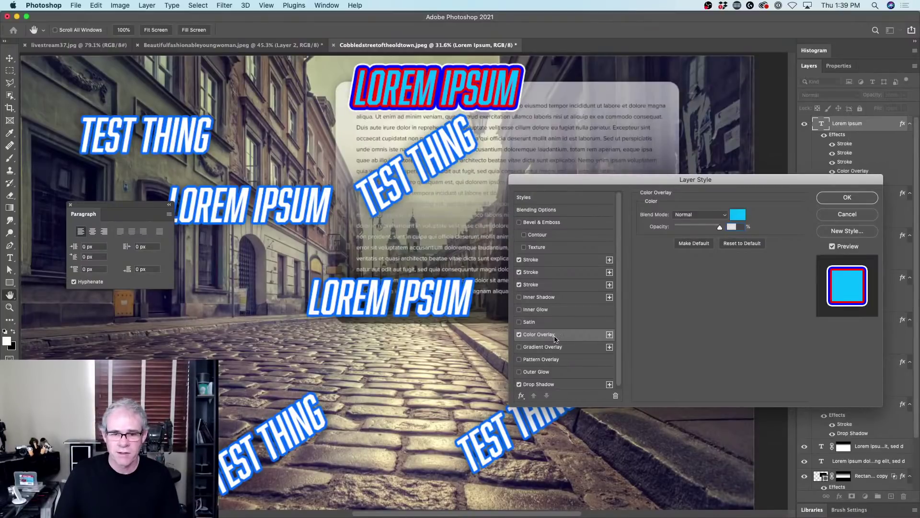
{"action": "left_click", "coordinate": [551, 285]}
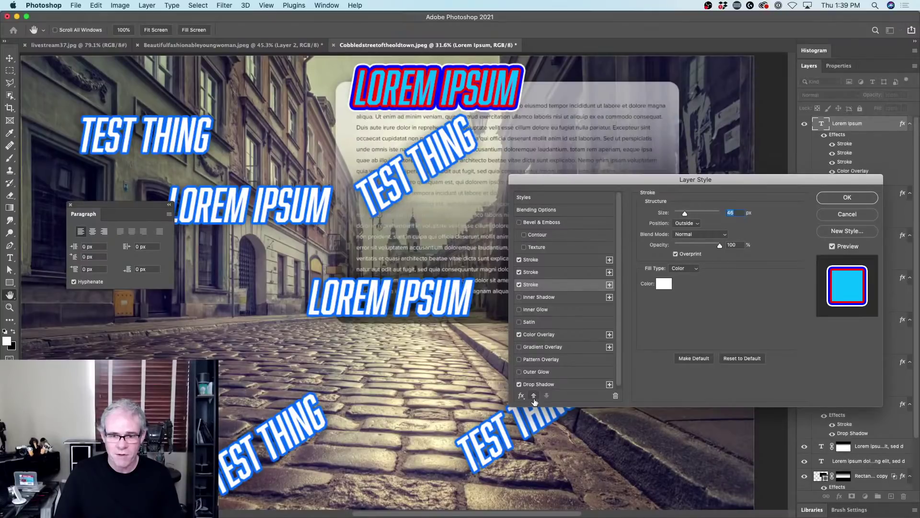
{"action": "left_click", "coordinate": [559, 336]}
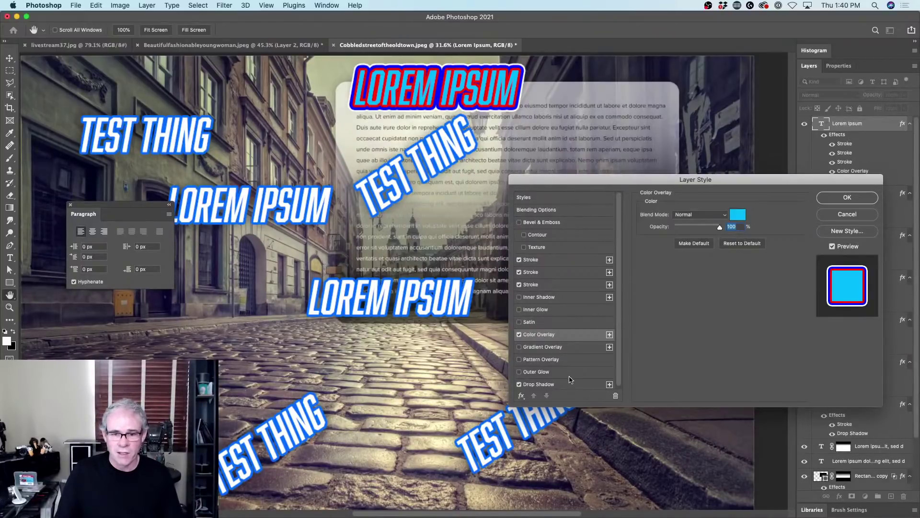
Add an outer glow to the topmost Lorem Ipsum layer and color it bright blue
{"action": "left_click", "coordinate": [555, 373]}
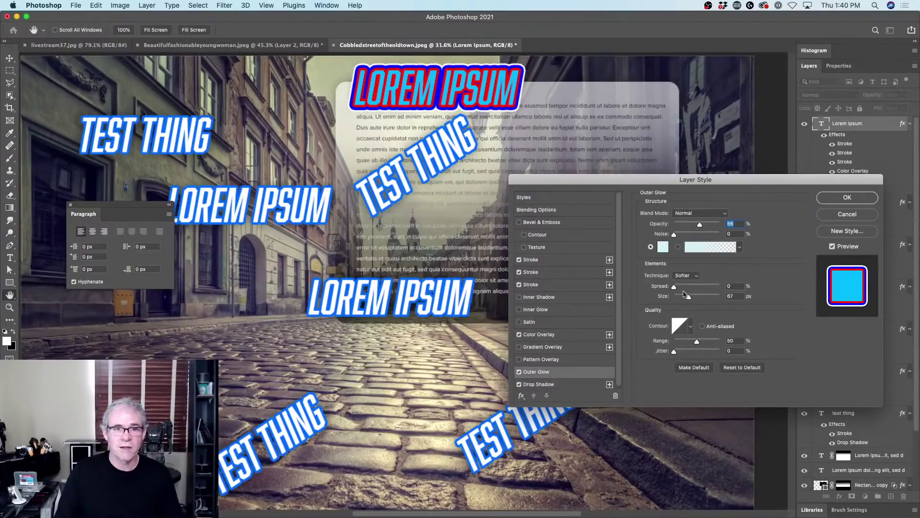
{"action": "left_click", "coordinate": [664, 246]}
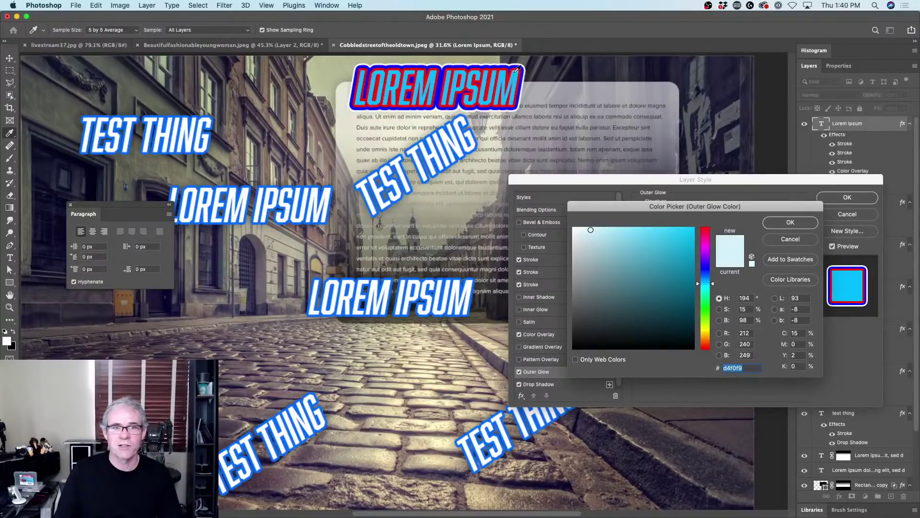
{"action": "left_click_drag", "start_coordinate": [657, 240], "coordinate": [718, 225]}
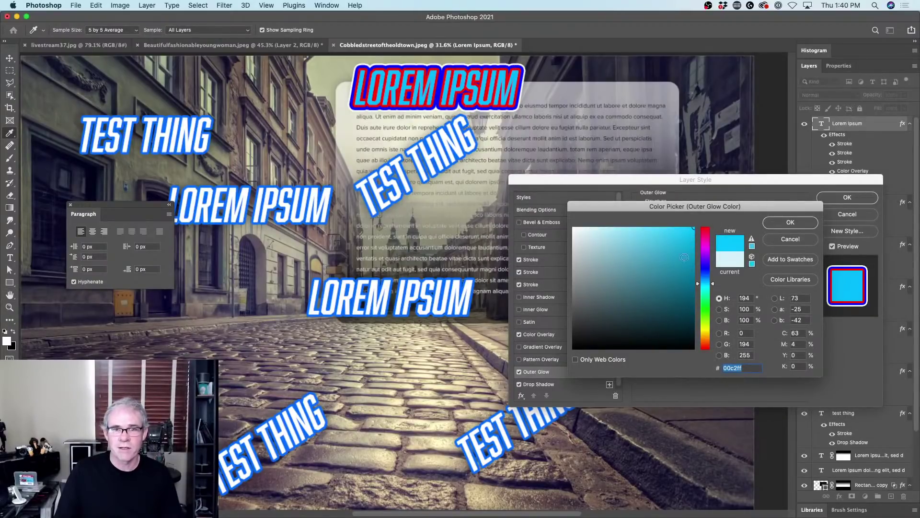
{"action": "left_click", "coordinate": [593, 72]}
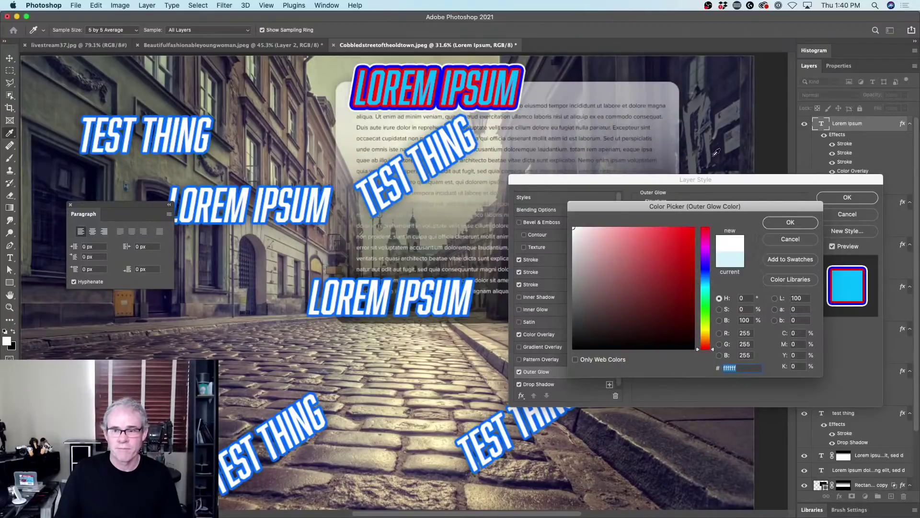
{"action": "left_click", "coordinate": [704, 281]}
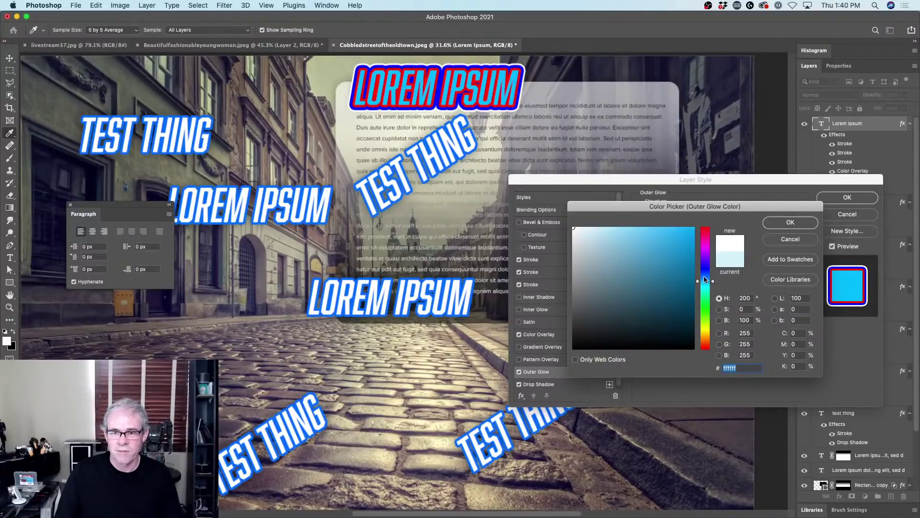
{"action": "left_click", "coordinate": [807, 224]}
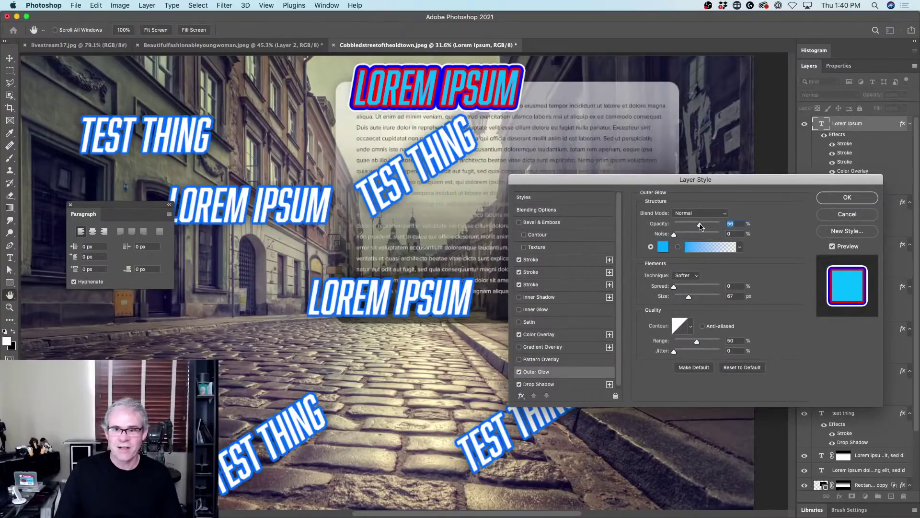
Set the outer glow's opacity to 99%, its spread to 24% and its size to 125 px
{"action": "left_click_drag", "start_coordinate": [700, 226], "coordinate": [720, 226]}
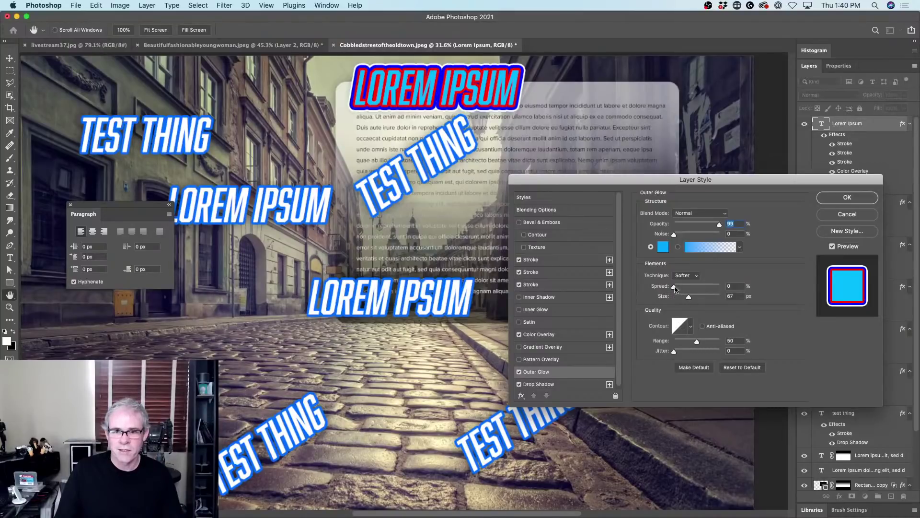
{"action": "left_click_drag", "start_coordinate": [675, 288], "coordinate": [684, 288]}
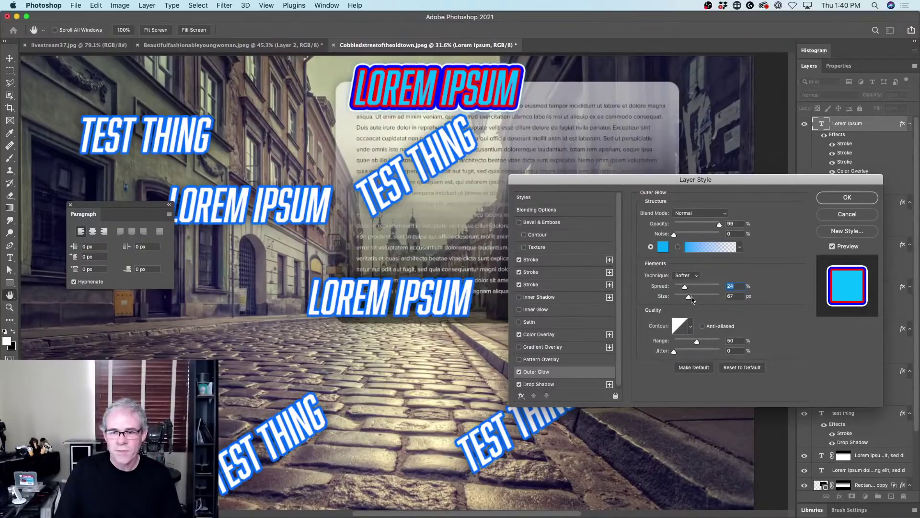
{"action": "left_click_drag", "start_coordinate": [690, 299], "coordinate": [695, 298]}
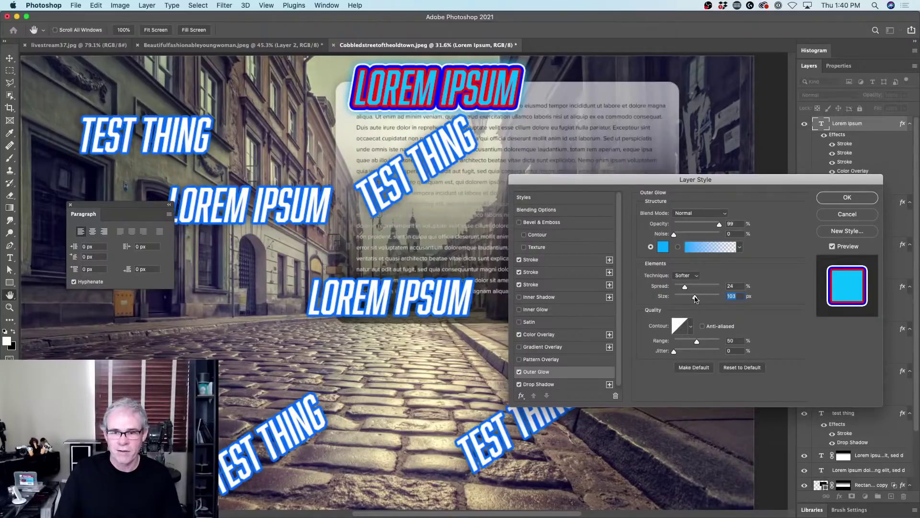
{"action": "left_click_drag", "start_coordinate": [696, 300], "coordinate": [699, 299]}
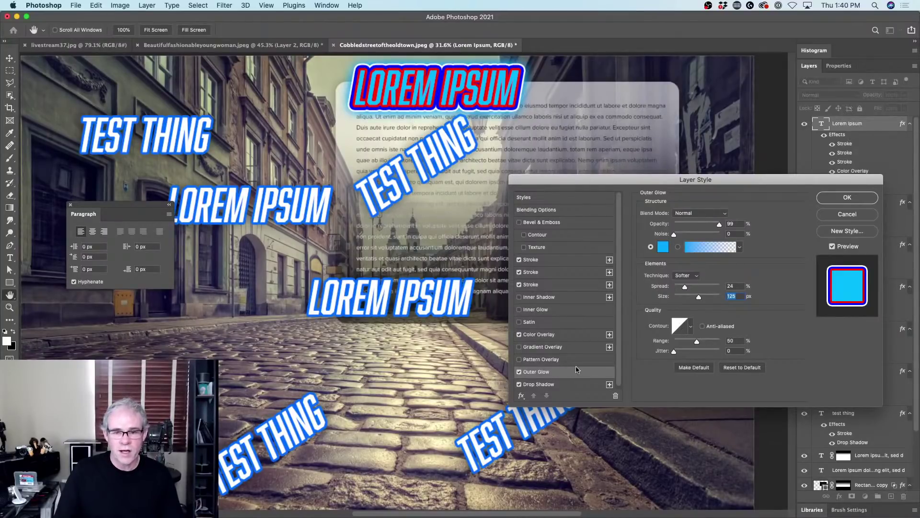
Turn off the outer glow and give the drop shadow a blue 0096ff color, 47% spread and 125 px size
{"action": "left_click", "coordinate": [541, 384]}
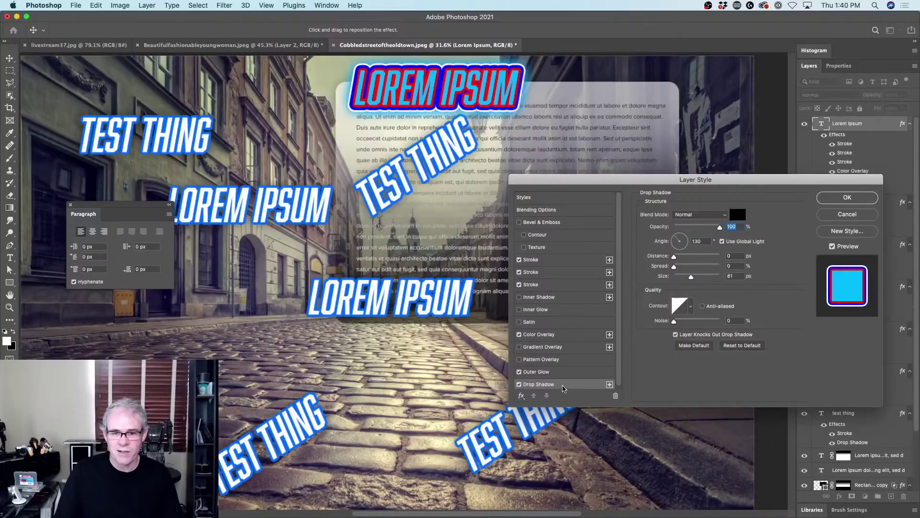
{"action": "left_click", "coordinate": [519, 371]}
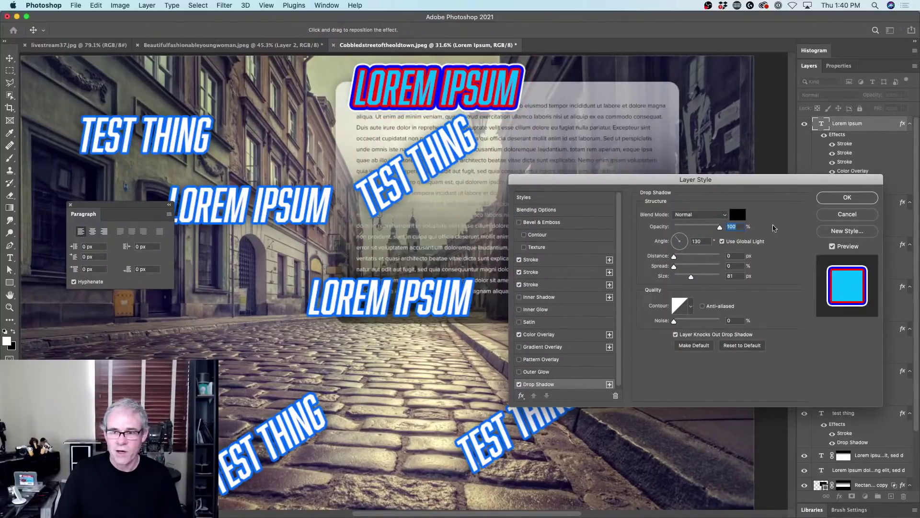
{"action": "left_click", "coordinate": [738, 216]}
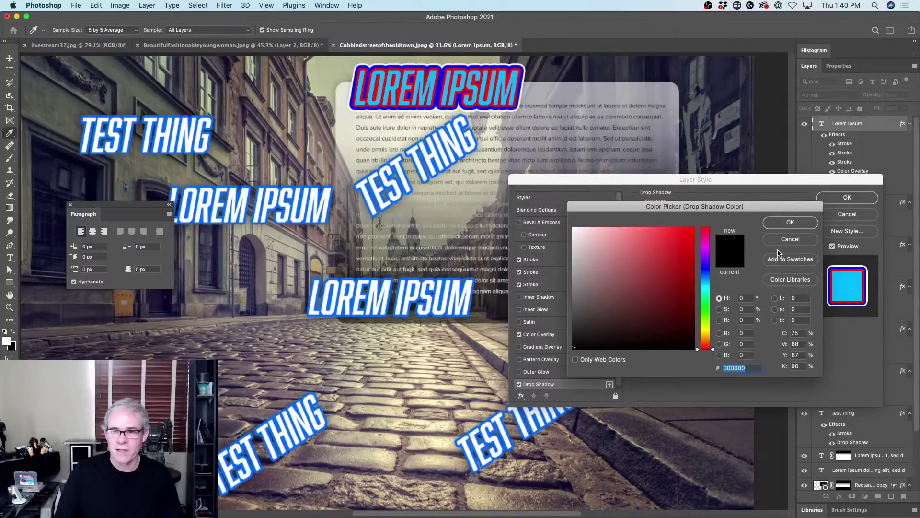
{"action": "left_click", "coordinate": [704, 275]}
{"action": "left_click_drag", "start_coordinate": [671, 262], "coordinate": [706, 216]}
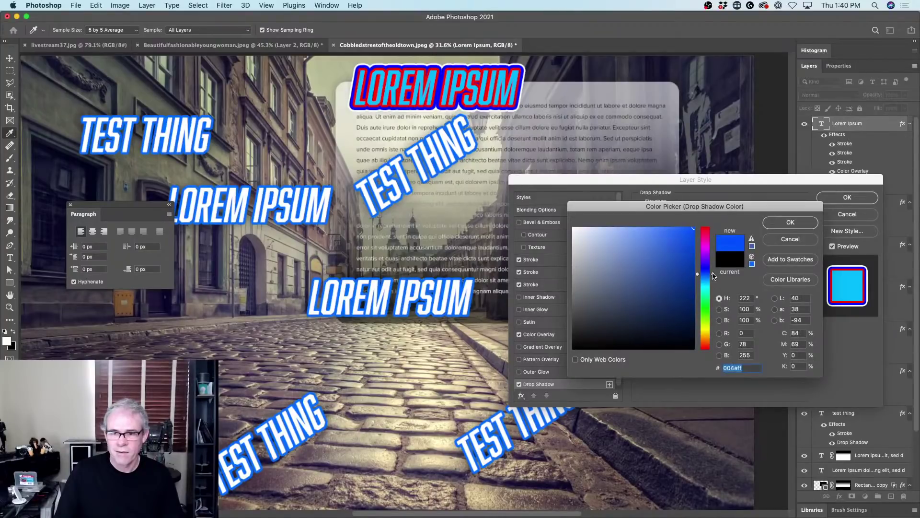
{"action": "left_click_drag", "start_coordinate": [713, 276], "coordinate": [713, 283]}
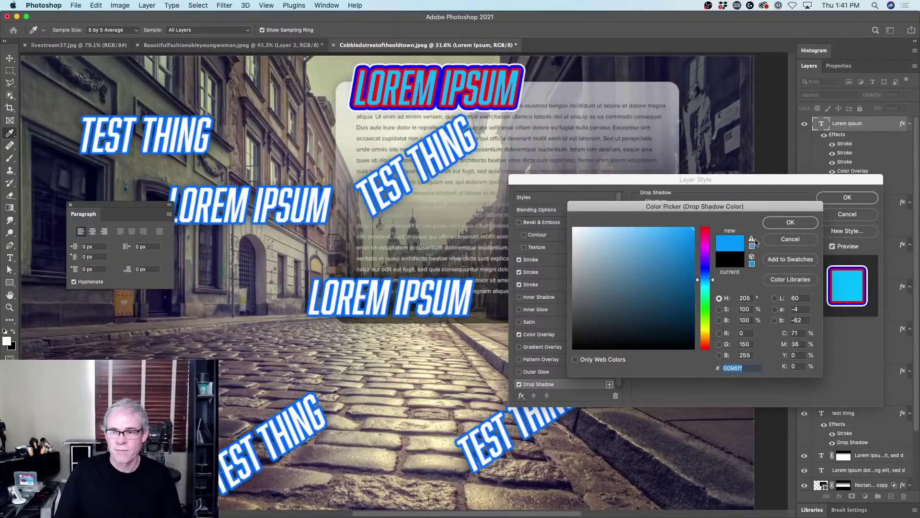
{"action": "left_click", "coordinate": [791, 223]}
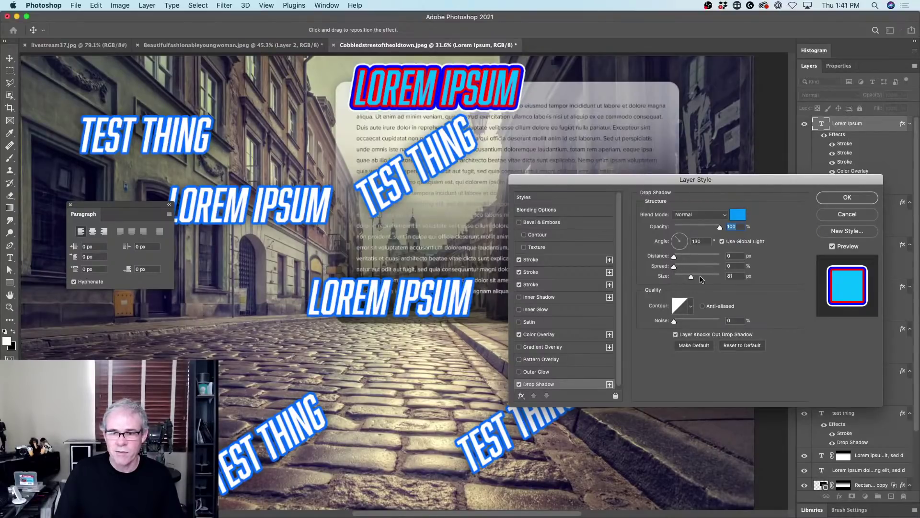
{"action": "left_click_drag", "start_coordinate": [681, 268], "coordinate": [646, 283]}
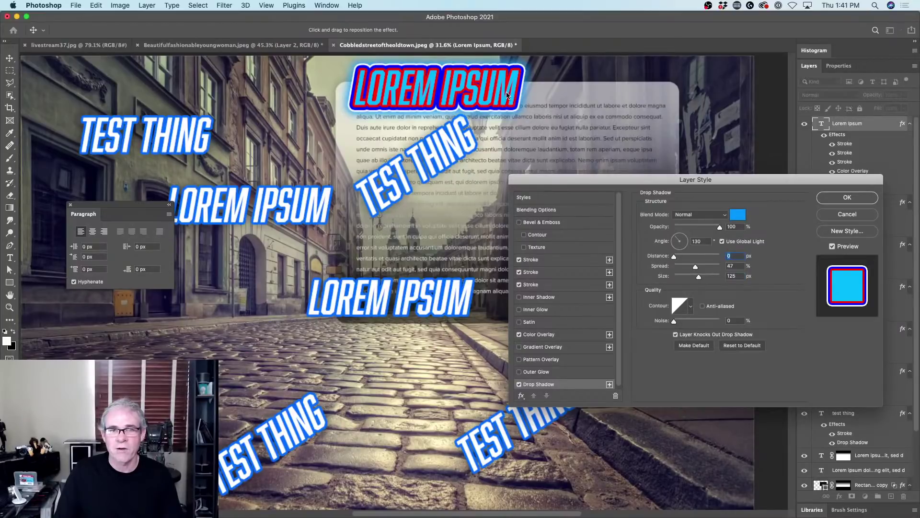
Turn the outer glow back on in white ffffff and apply the layer style
{"action": "left_click", "coordinate": [540, 372]}
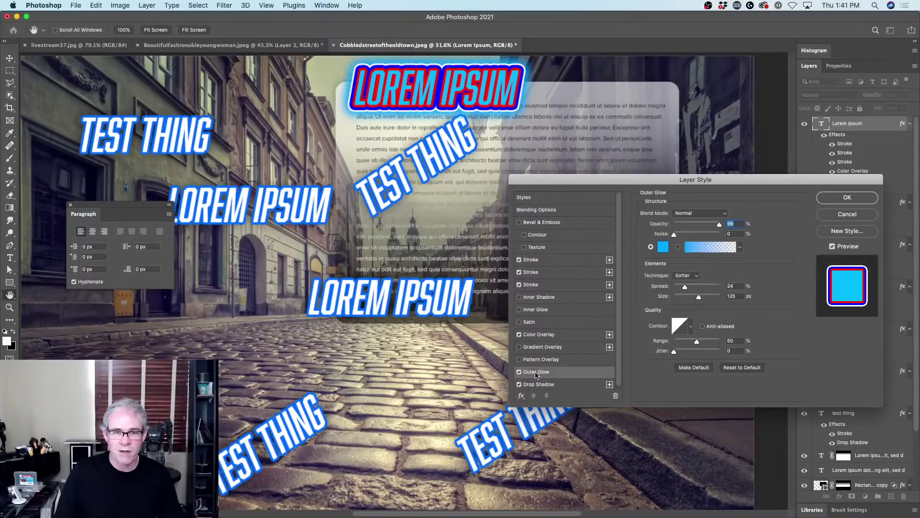
{"action": "left_click", "coordinate": [664, 246]}
{"action": "left_click_drag", "start_coordinate": [613, 246], "coordinate": [574, 228]}
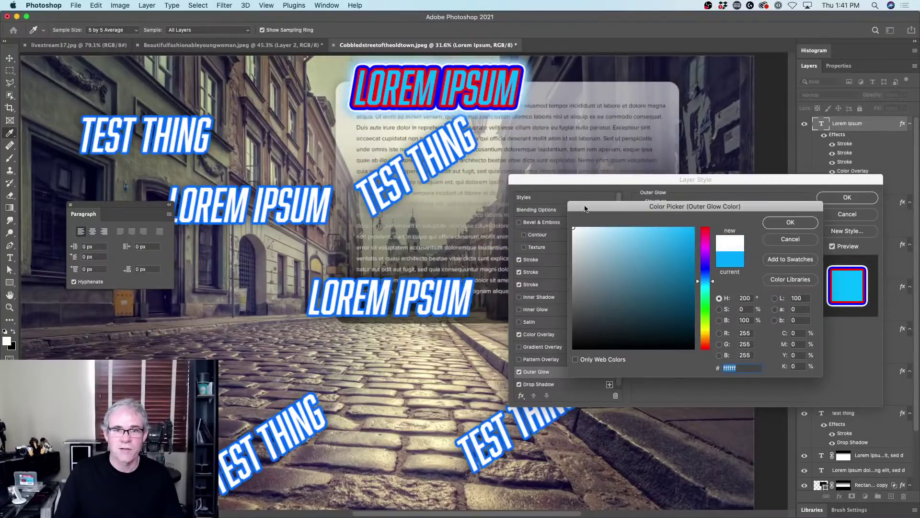
{"action": "left_click", "coordinate": [801, 225]}
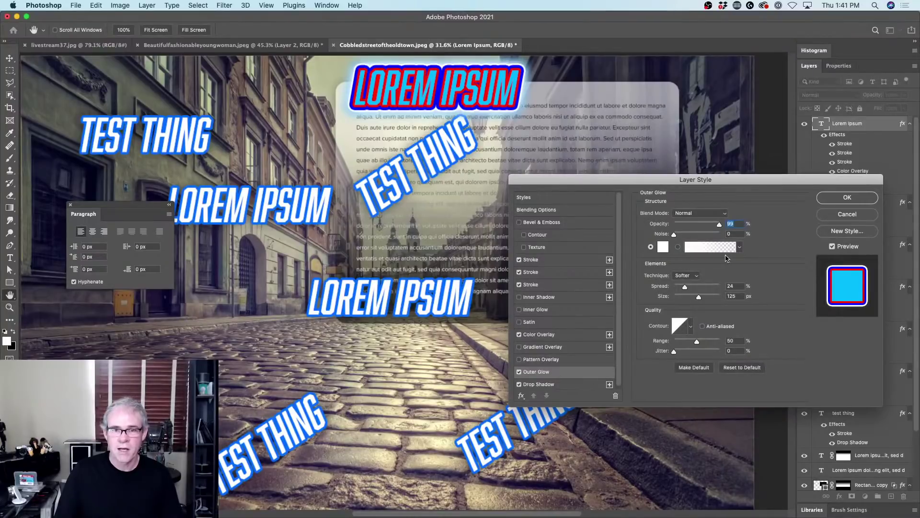
{"action": "left_click", "coordinate": [847, 197]}
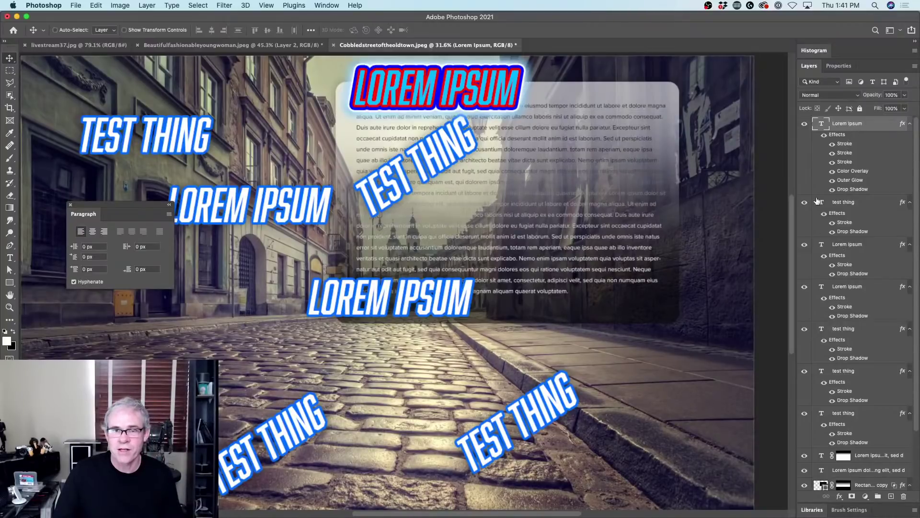
Copy the topmost Lorem Ipsum layer's style and paste it onto the six short text layers below it
{"action": "right_click", "coordinate": [844, 136]}
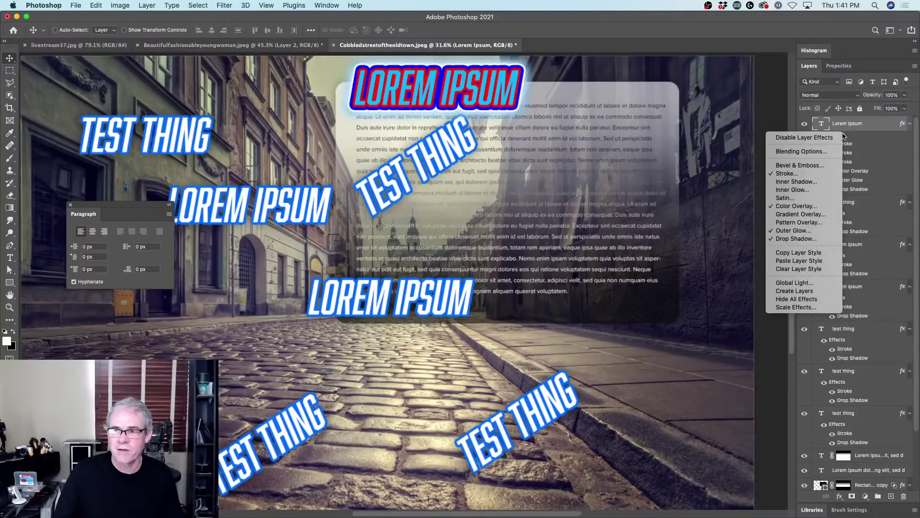
{"action": "left_click", "coordinate": [818, 255]}
{"action": "left_click", "coordinate": [854, 205]}
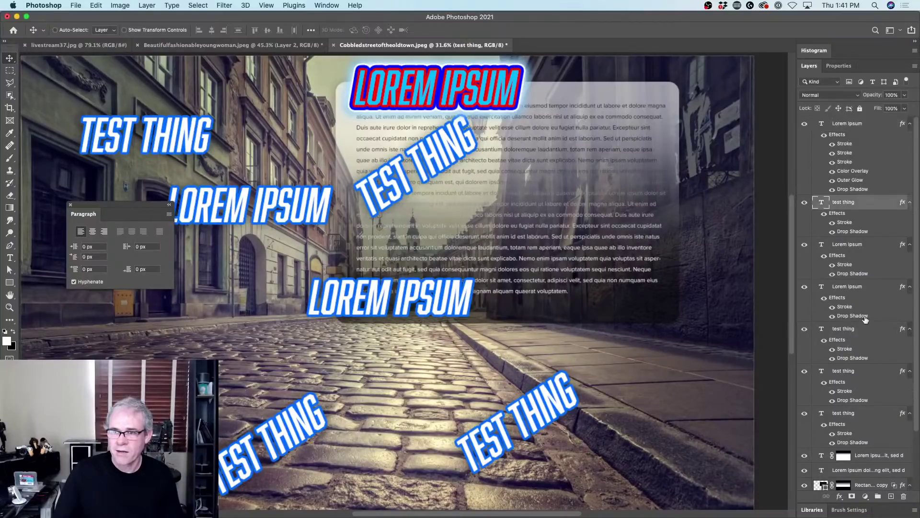
{"action": "scroll", "coordinate": [866, 319], "scroll_direction": "down", "scroll_amount": 3}
{"action": "left_click", "coordinate": [853, 344], "text": "shift"}
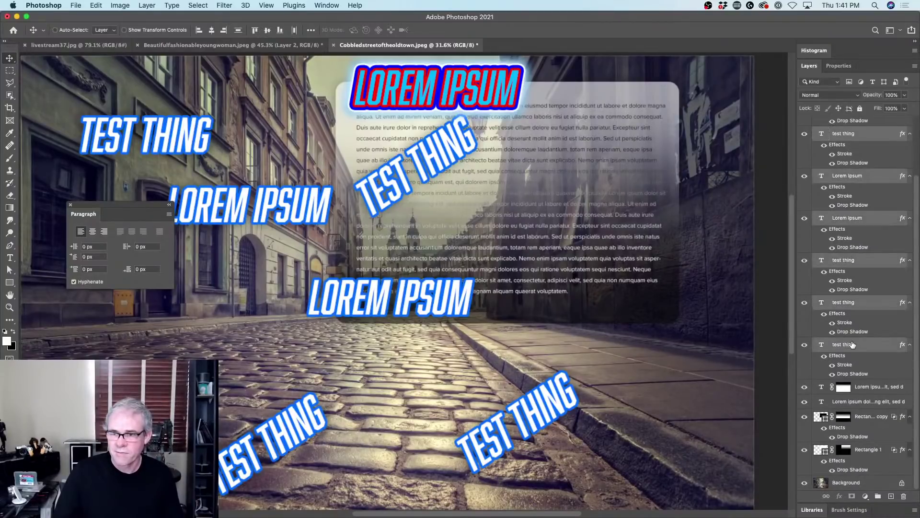
{"action": "right_click", "coordinate": [853, 344]}
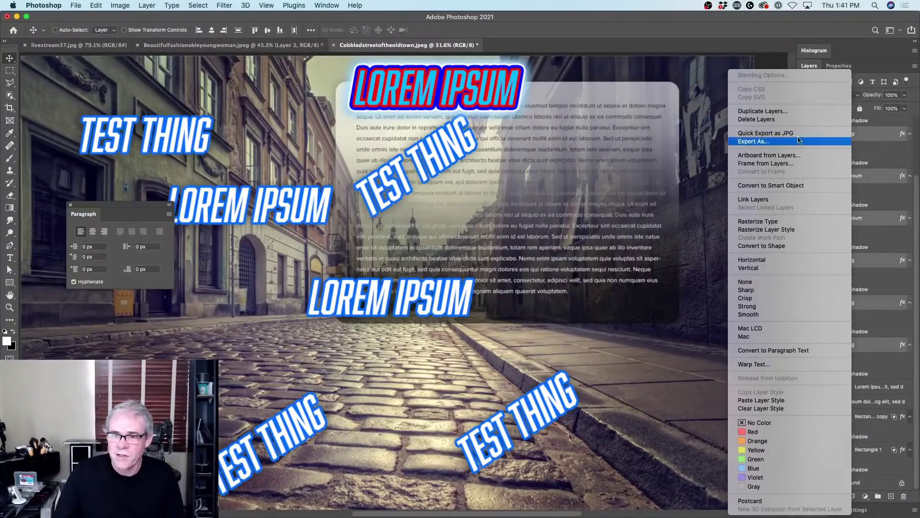
{"action": "left_click", "coordinate": [788, 400]}
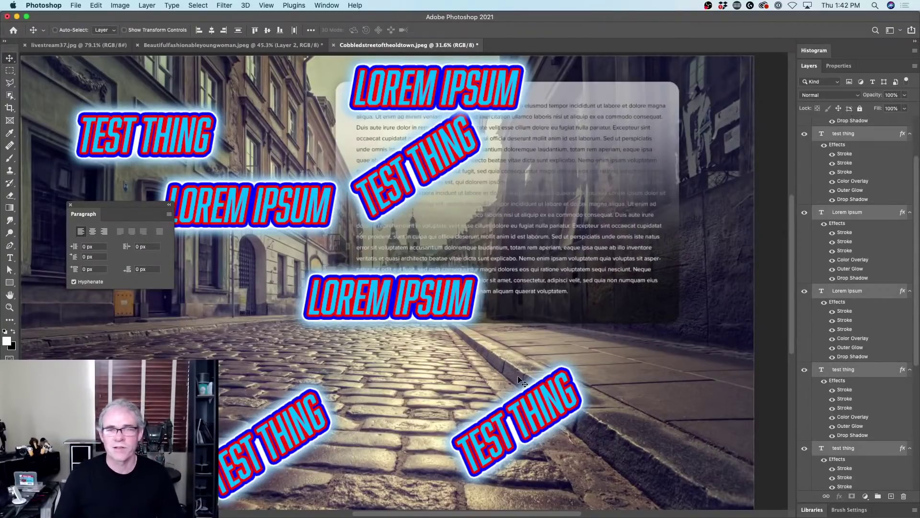
Remove all layer effects from the six short text layers below the topmost Lorem Ipsum layer
{"action": "scroll", "coordinate": [874, 212], "scroll_direction": "down", "scroll_amount": 1}
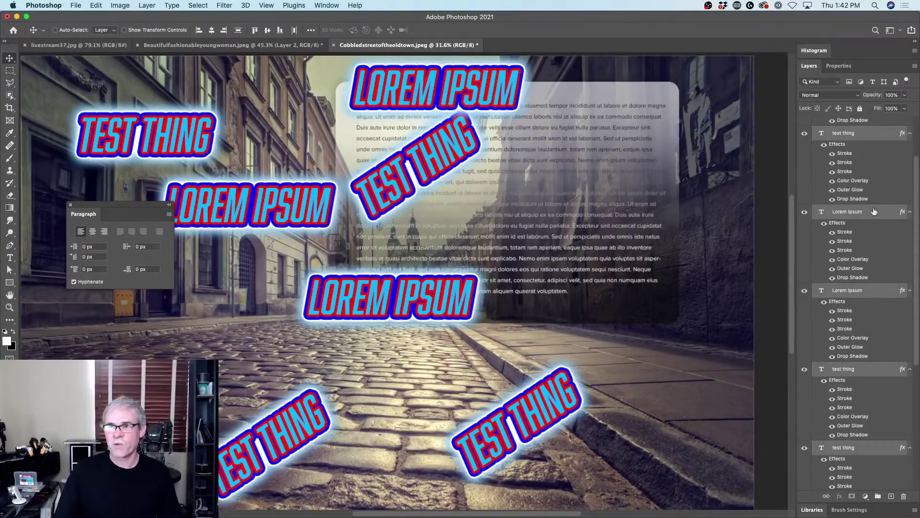
{"action": "scroll", "coordinate": [875, 212], "scroll_direction": "down", "scroll_amount": 5}
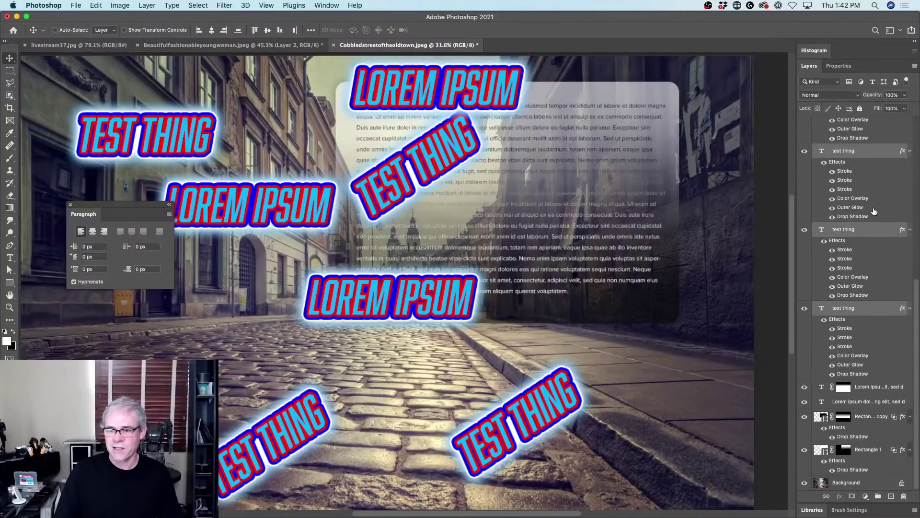
{"action": "scroll", "coordinate": [873, 211], "scroll_direction": "up", "scroll_amount": 5}
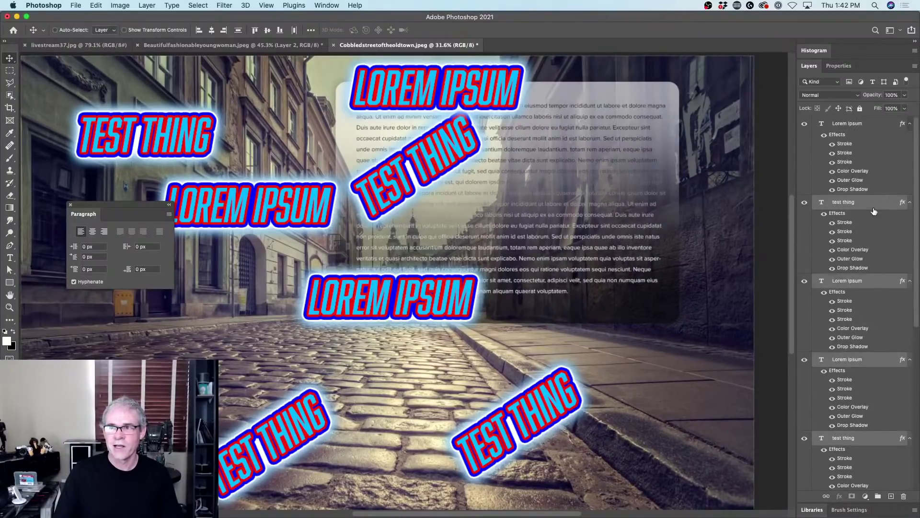
{"action": "scroll", "coordinate": [874, 212], "scroll_direction": "down", "scroll_amount": 3}
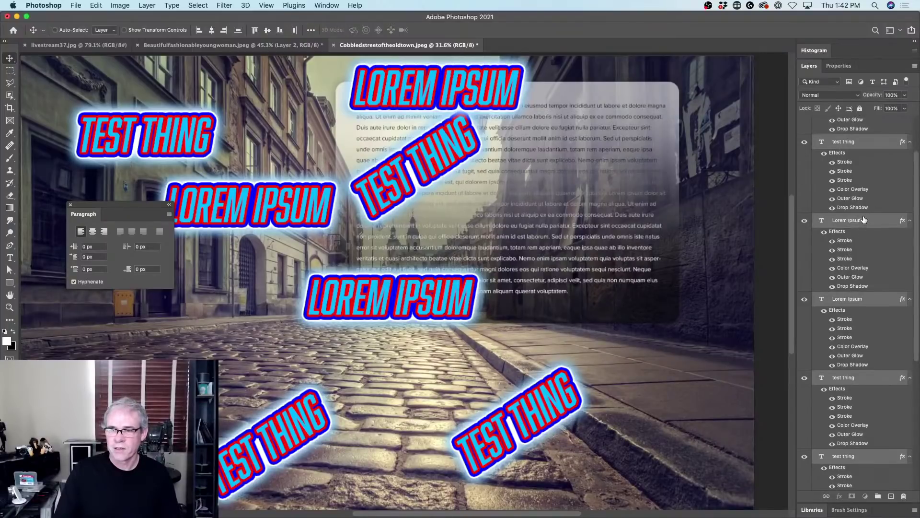
{"action": "left_click", "coordinate": [864, 220]}
{"action": "scroll", "coordinate": [858, 269], "scroll_direction": "down", "scroll_amount": 10}
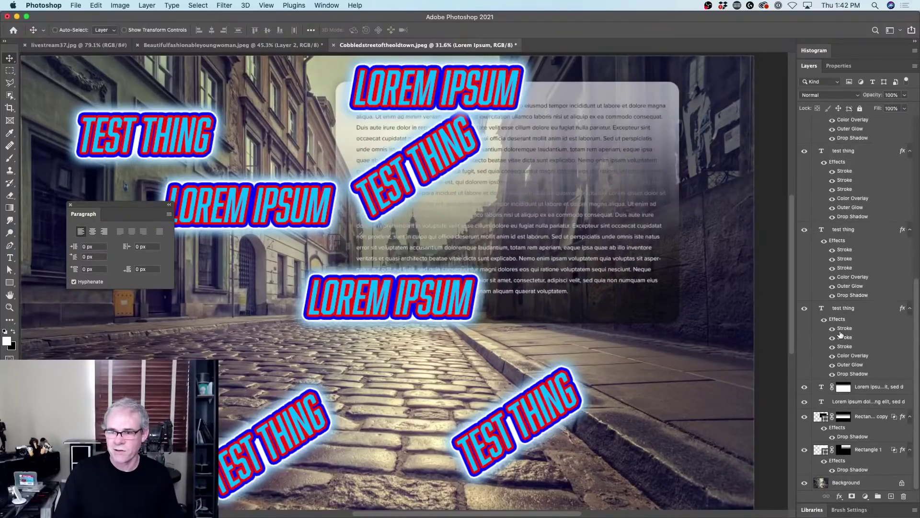
{"action": "left_click", "coordinate": [853, 309], "text": "shift"}
{"action": "right_click", "coordinate": [854, 309]}
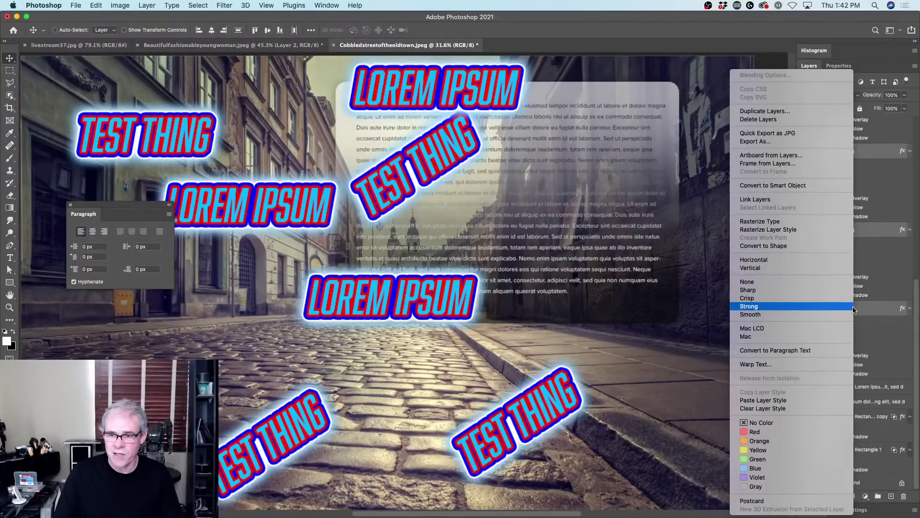
{"action": "left_click", "coordinate": [813, 408]}
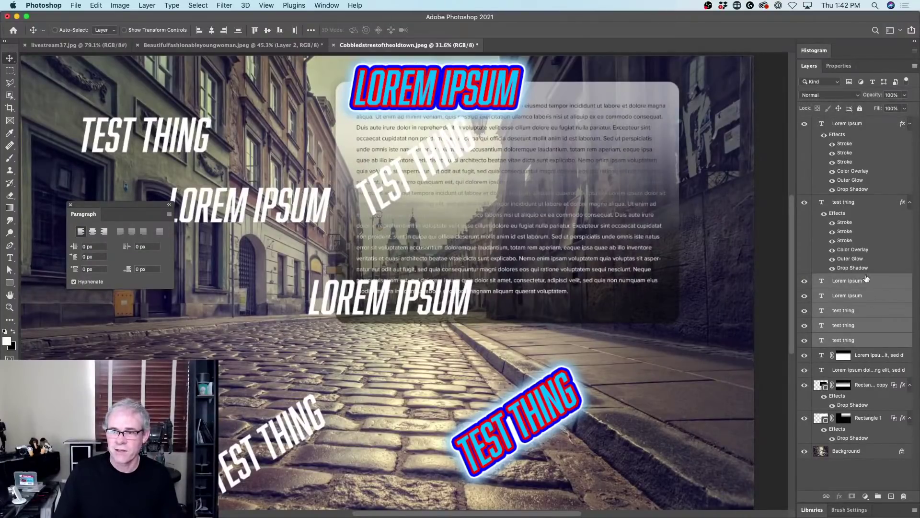
{"action": "left_click", "coordinate": [840, 217]}
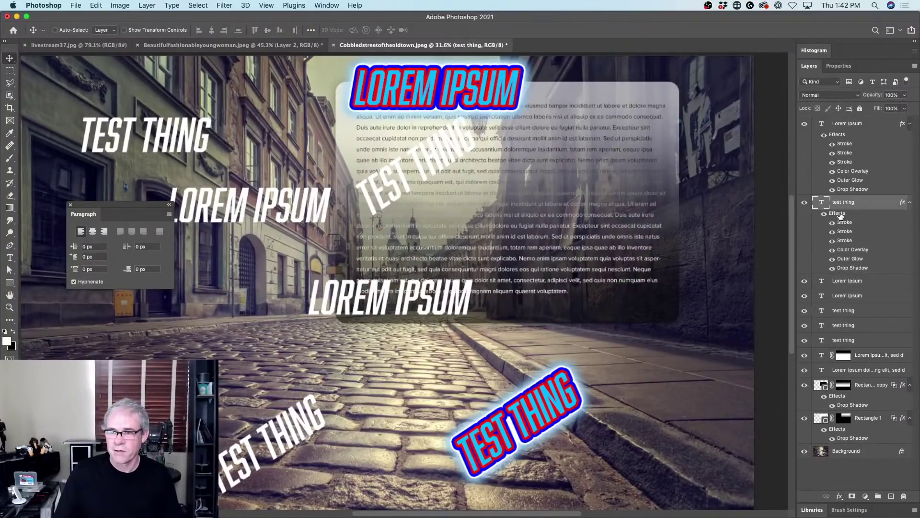
{"action": "left_click_drag", "start_coordinate": [840, 217], "coordinate": [903, 496]}
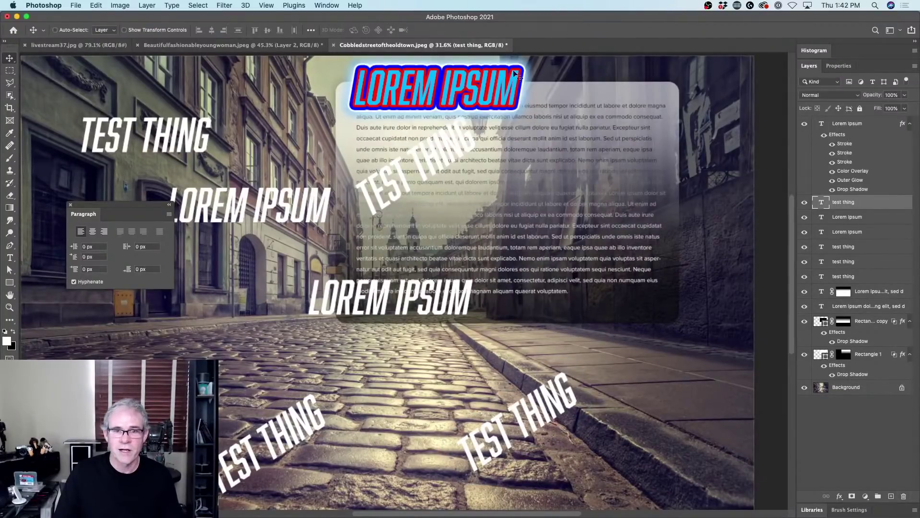
Group the styled Lorem Ipsum layer with the six plain short text layers beneath it
{"action": "left_click", "coordinate": [852, 123]}
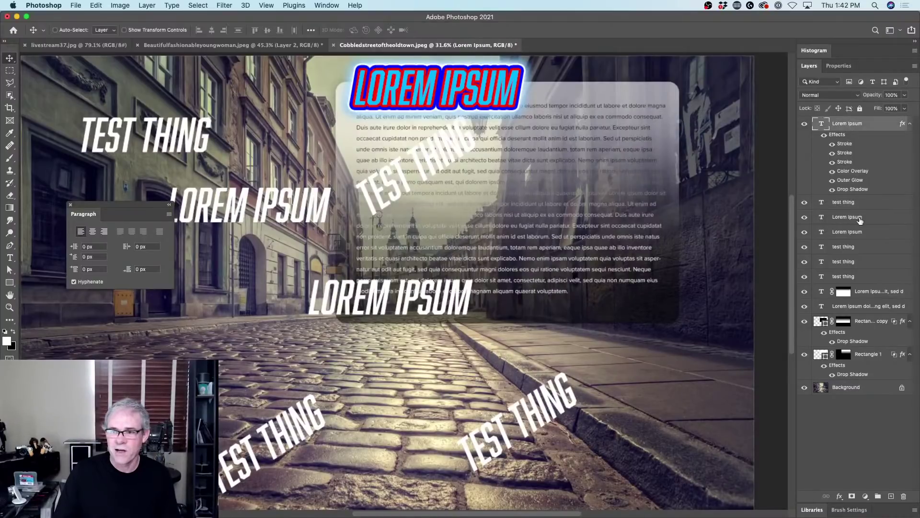
{"action": "left_click", "coordinate": [856, 276], "text": "shift"}
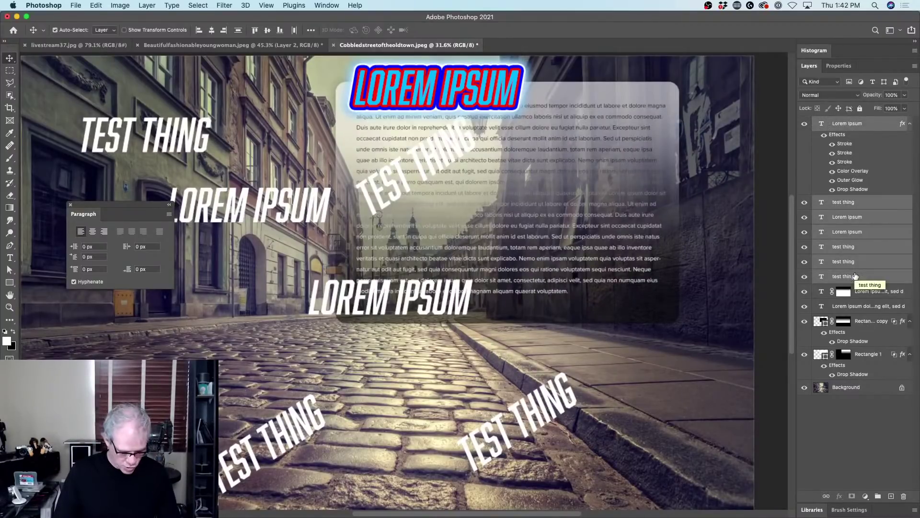
{"action": "key", "text": "super+g"}
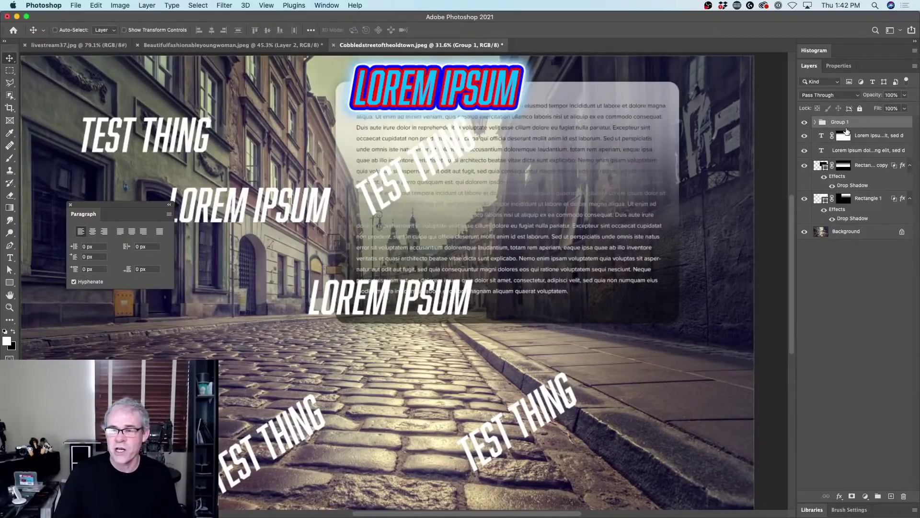
Expand Group 1 and move all effects from its topmost Lorem Ipsum layer onto the group itself
{"action": "left_click", "coordinate": [815, 122]}
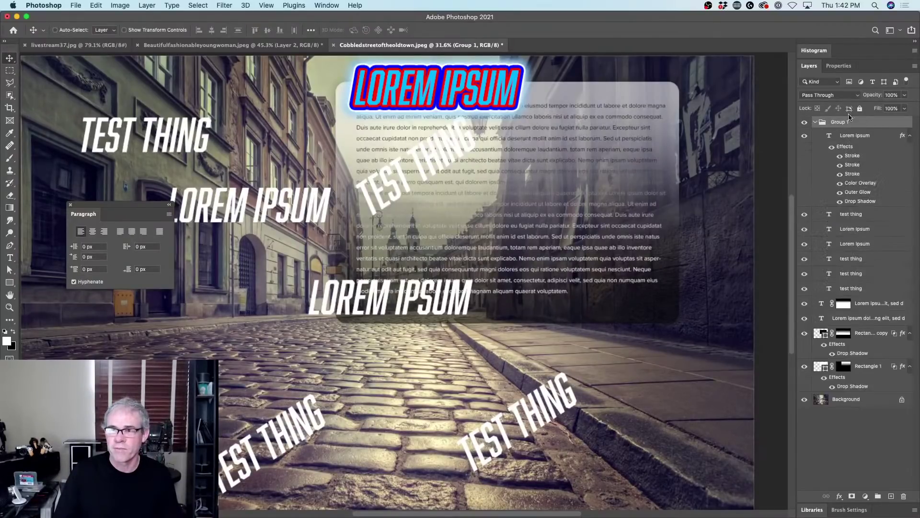
{"action": "left_click_drag", "start_coordinate": [844, 146], "coordinate": [861, 125]}
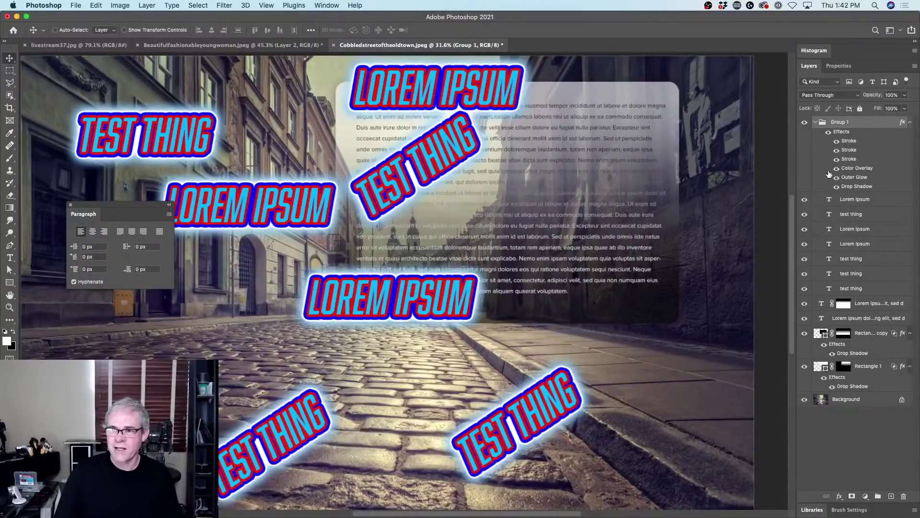
{"action": "left_click", "coordinate": [817, 123]}
{"action": "left_click", "coordinate": [817, 122]}
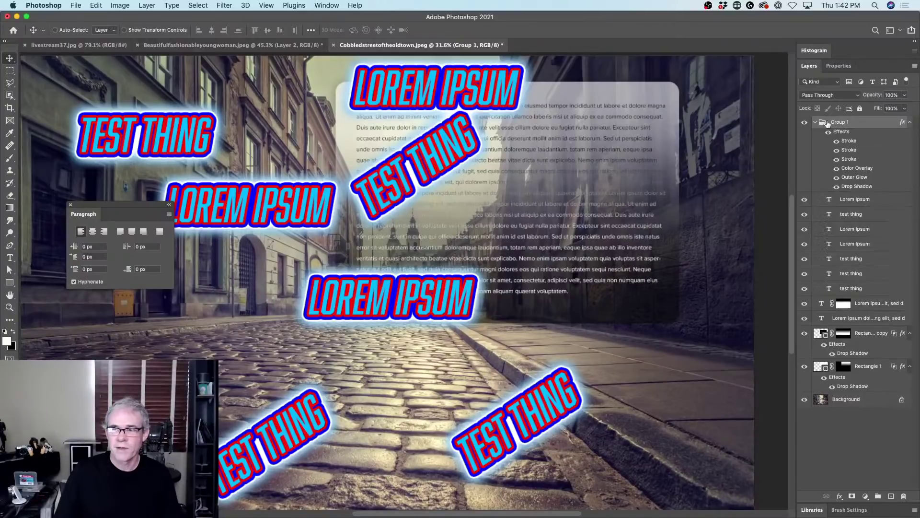
{"action": "left_click", "coordinate": [829, 131]}
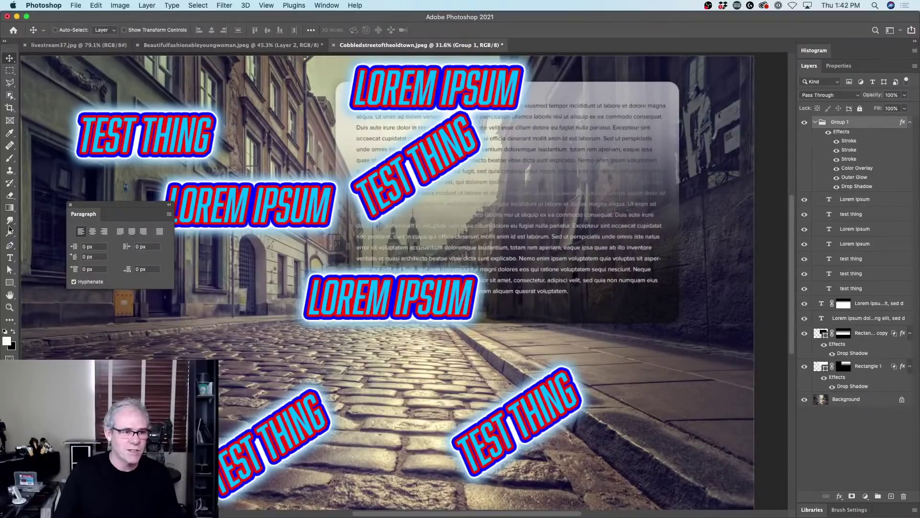
Draw a white rectangle about 661 by 281 px on the lower left cobblestones and move its layer above Group 1
{"action": "left_click", "coordinate": [12, 285]}
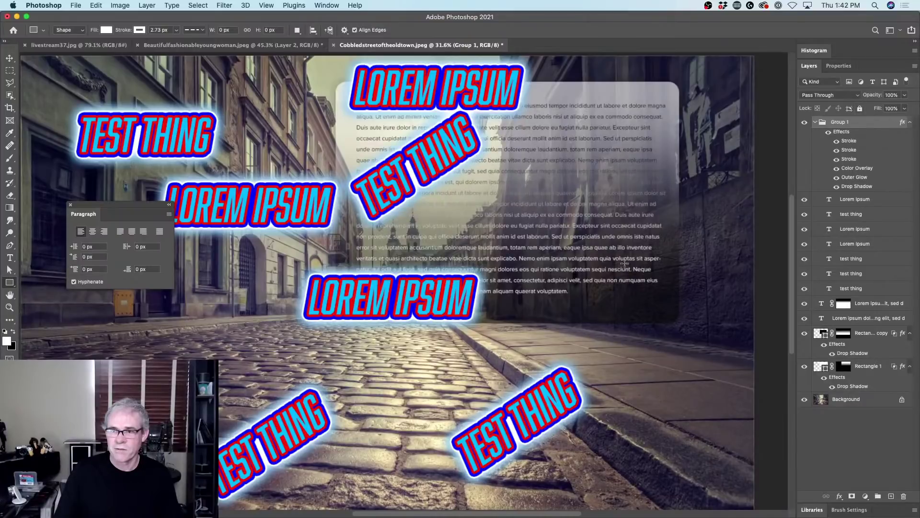
{"action": "left_click_drag", "start_coordinate": [82, 345], "coordinate": [182, 387]}
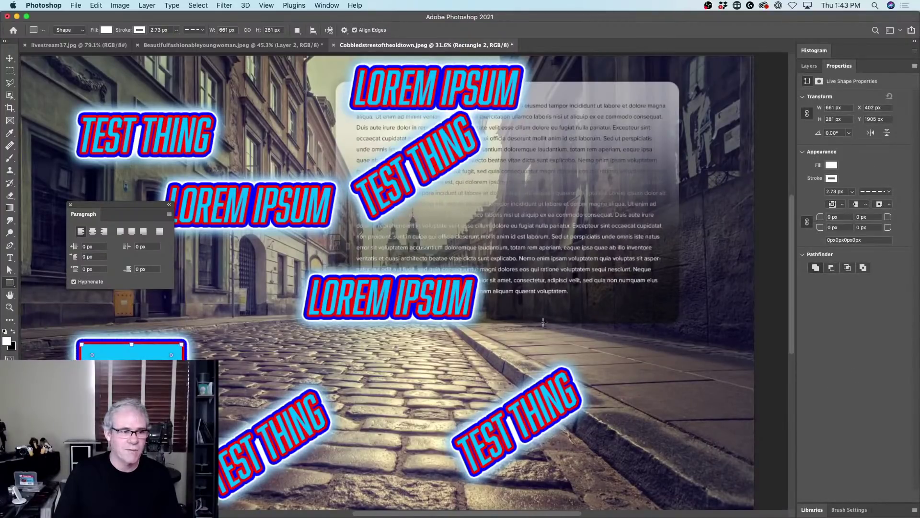
{"action": "left_click", "coordinate": [809, 66]}
{"action": "left_click_drag", "start_coordinate": [853, 195], "coordinate": [854, 119]}
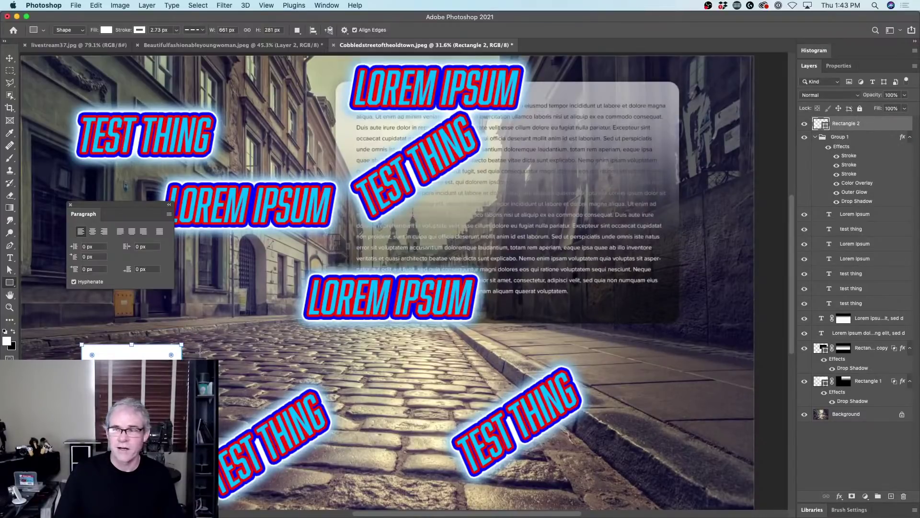
Round the new rectangle's corners and move its layer into Group 1, just below the first Lorem Ipsum layer
{"action": "mouse_move", "coordinate": [171, 357]}
{"action": "left_mouse_down"}
{"action": "mouse_move", "coordinate": [196, 345]}
{"action": "mouse_move", "coordinate": [180, 350]}
{"action": "left_mouse_up"}
{"action": "left_click_drag", "start_coordinate": [876, 120], "coordinate": [853, 222]}
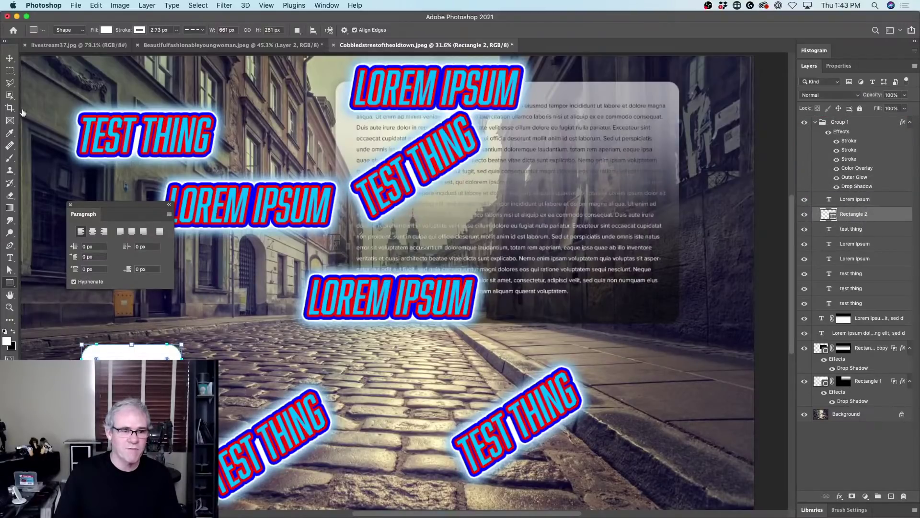
{"action": "left_click", "coordinate": [10, 57]}
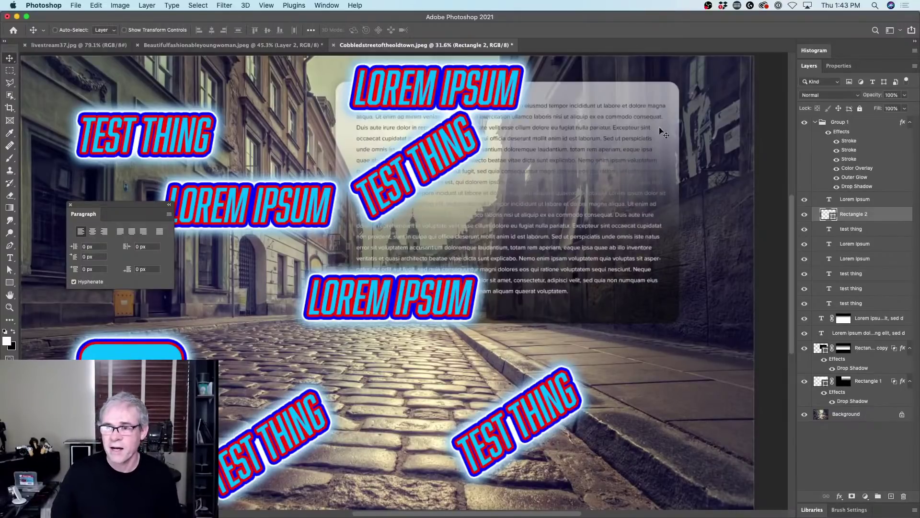
Hide Group 1 and every other layer above the street photo, and select the Background layer
{"action": "left_click", "coordinate": [816, 122]}
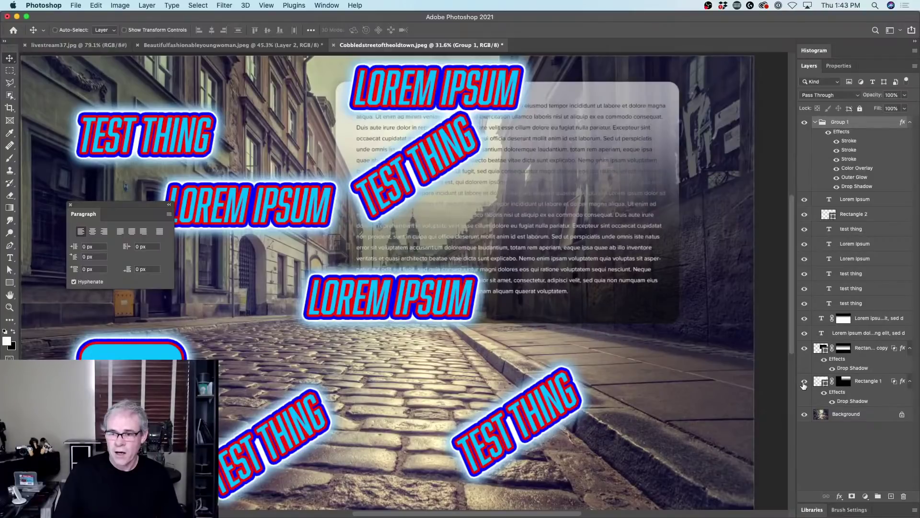
{"action": "left_click_drag", "start_coordinate": [805, 383], "coordinate": [808, 120]}
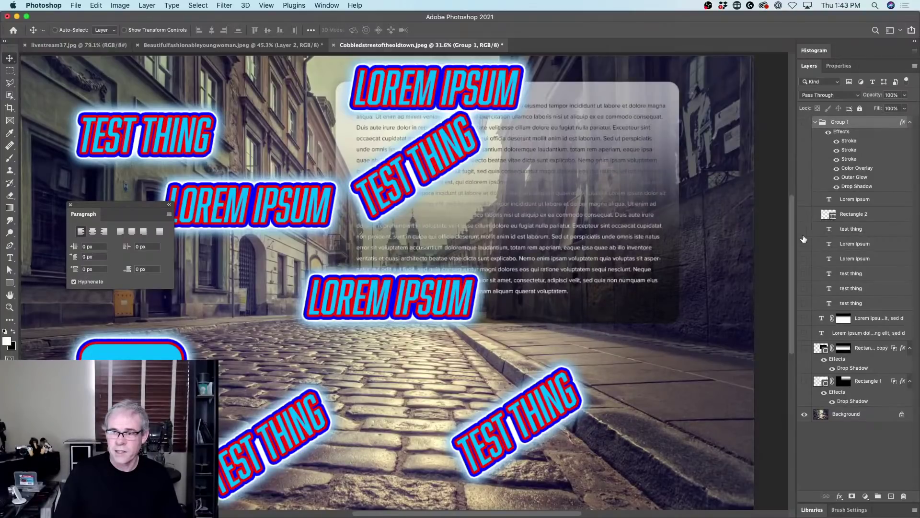
{"action": "left_click", "coordinate": [856, 415]}
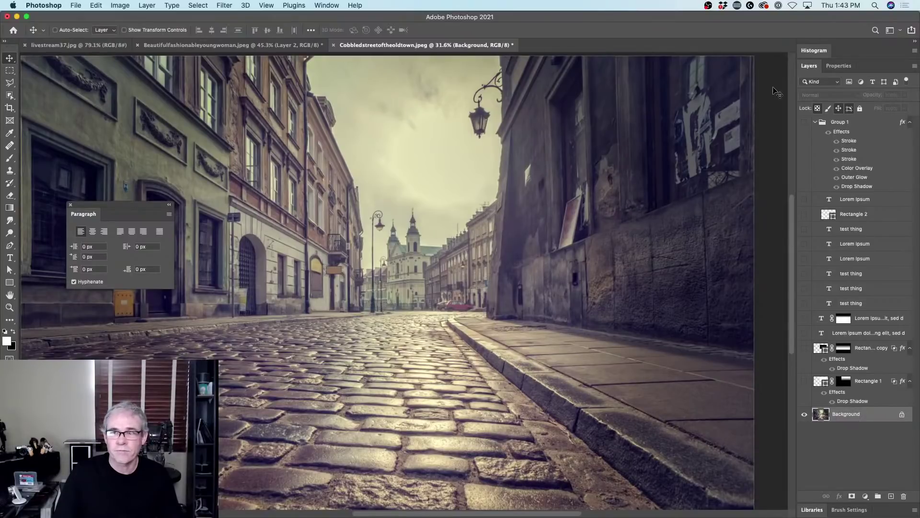
Show the Libraries, float them over the photo and extend them down to the bottom of the canvas
{"action": "left_click", "coordinate": [326, 6]}
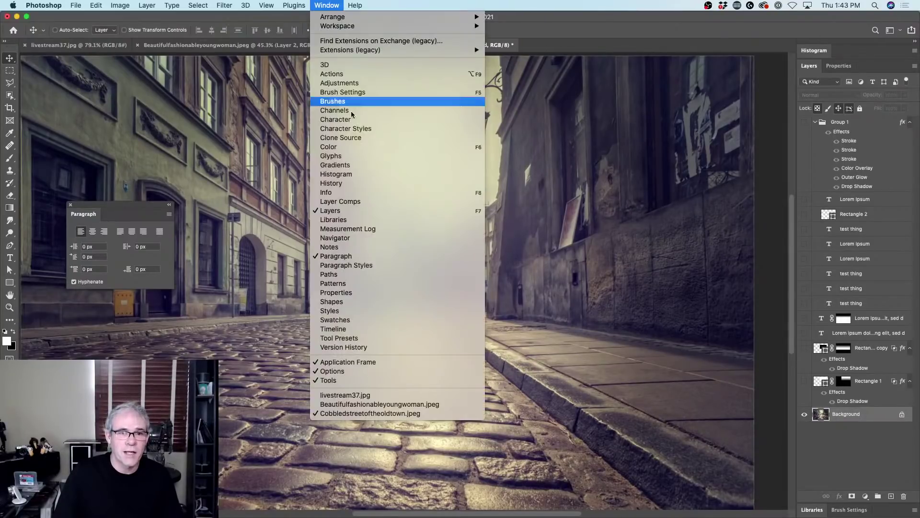
{"action": "left_click", "coordinate": [365, 219]}
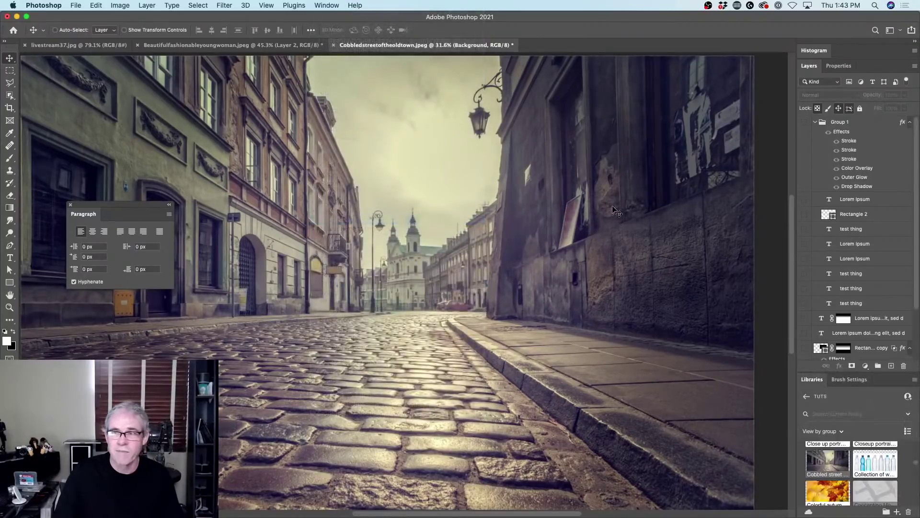
{"action": "mouse_move", "coordinate": [813, 384]}
{"action": "left_mouse_down"}
{"action": "mouse_move", "coordinate": [651, 288]}
{"action": "mouse_move", "coordinate": [628, 103]}
{"action": "left_mouse_up"}
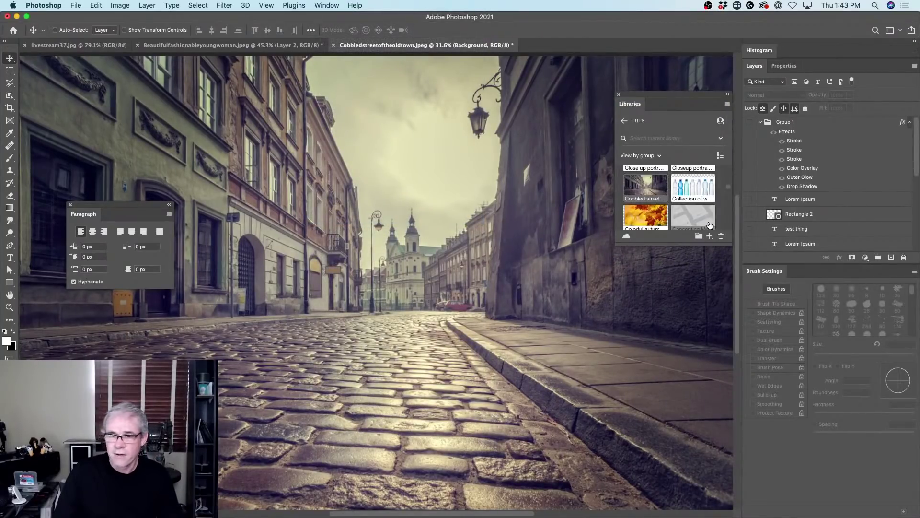
{"action": "left_click_drag", "start_coordinate": [731, 245], "coordinate": [731, 513]}
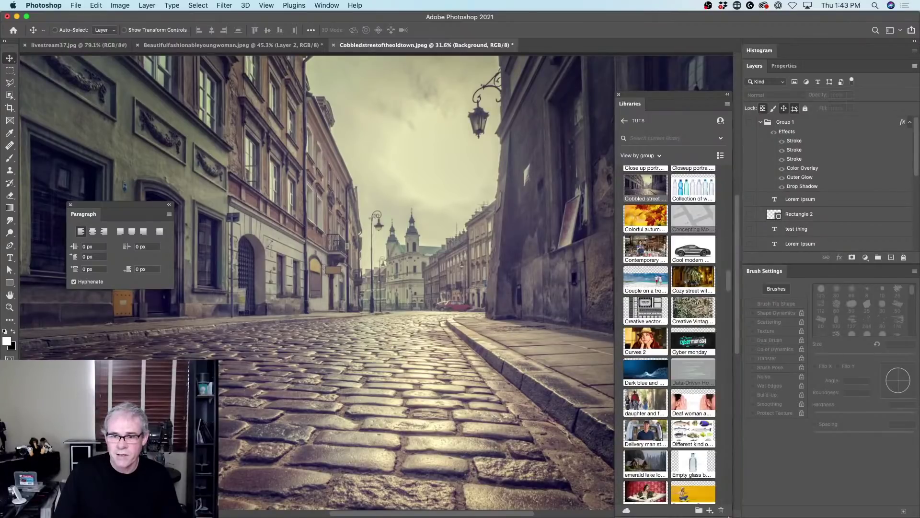
Find the jumping dancer asset named Group 1 in the TUTS library, open it as its own document and collapse the Libraries
{"action": "scroll", "coordinate": [695, 351], "scroll_direction": "down", "scroll_amount": 5}
{"action": "scroll", "coordinate": [695, 351], "scroll_direction": "down", "scroll_amount": 3}
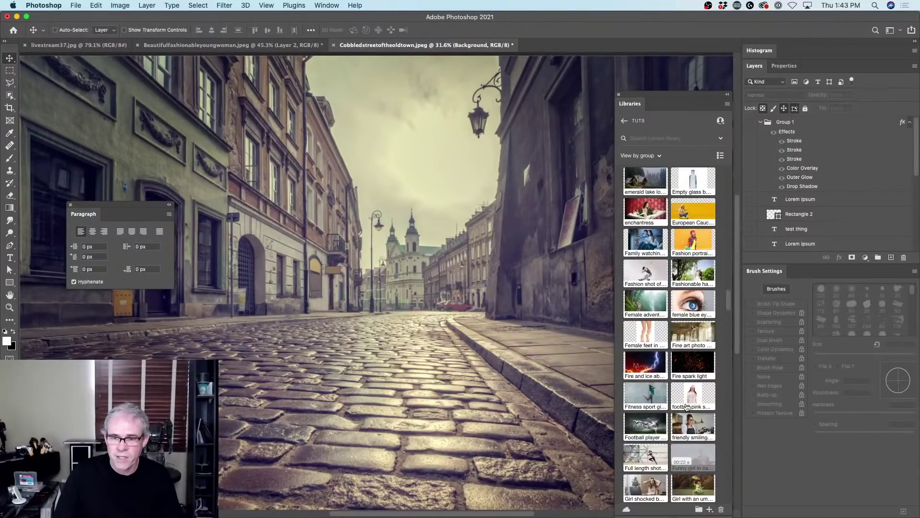
{"action": "scroll", "coordinate": [679, 325], "scroll_direction": "down", "scroll_amount": 4}
{"action": "scroll", "coordinate": [679, 325], "scroll_direction": "down", "scroll_amount": 9}
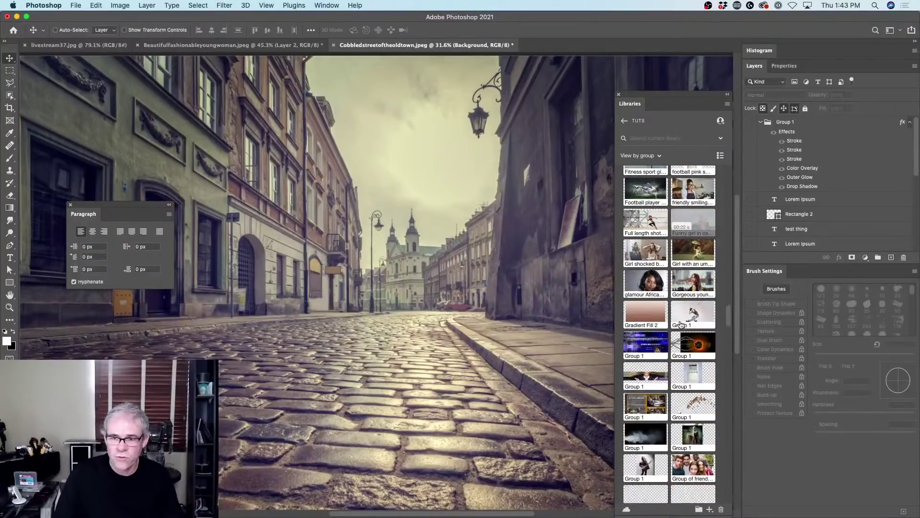
{"action": "scroll", "coordinate": [681, 325], "scroll_direction": "up", "scroll_amount": 2}
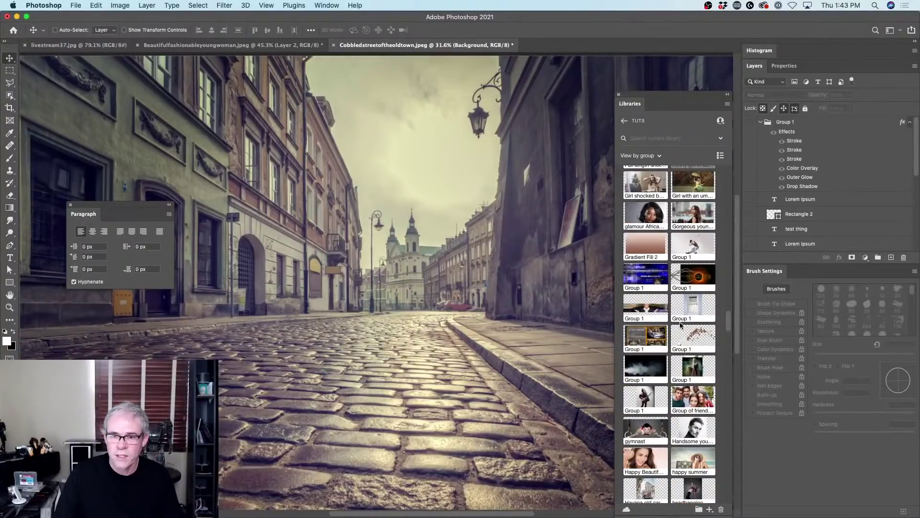
{"action": "double_click", "coordinate": [691, 249]}
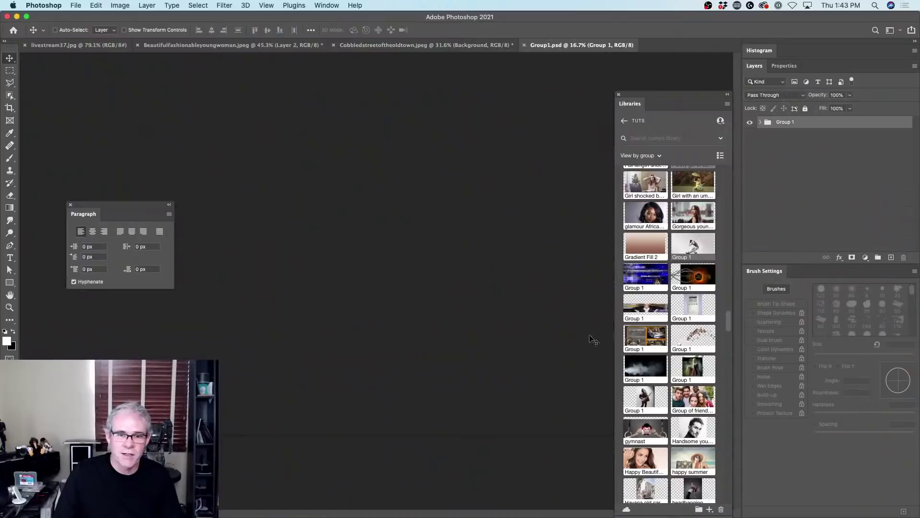
{"action": "left_click", "coordinate": [727, 97]}
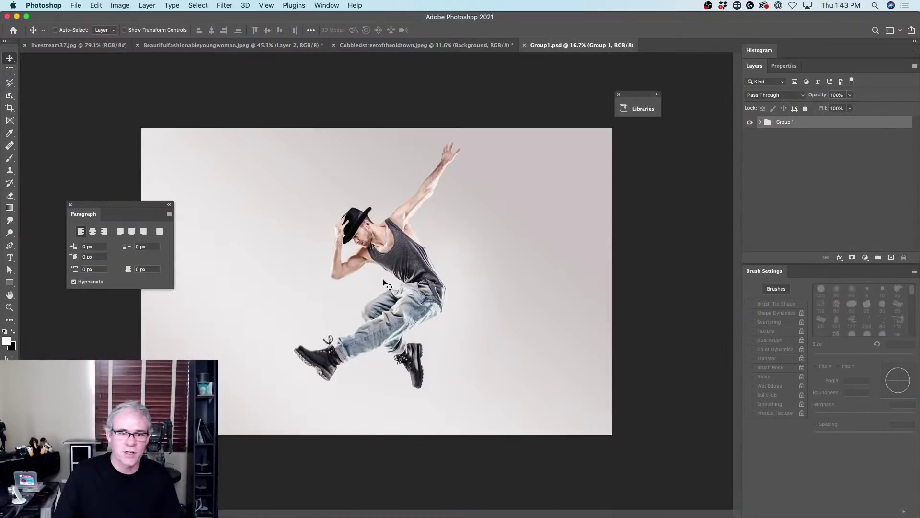
{"action": "left_click", "coordinate": [11, 96]}
{"action": "right_click", "coordinate": [12, 97]}
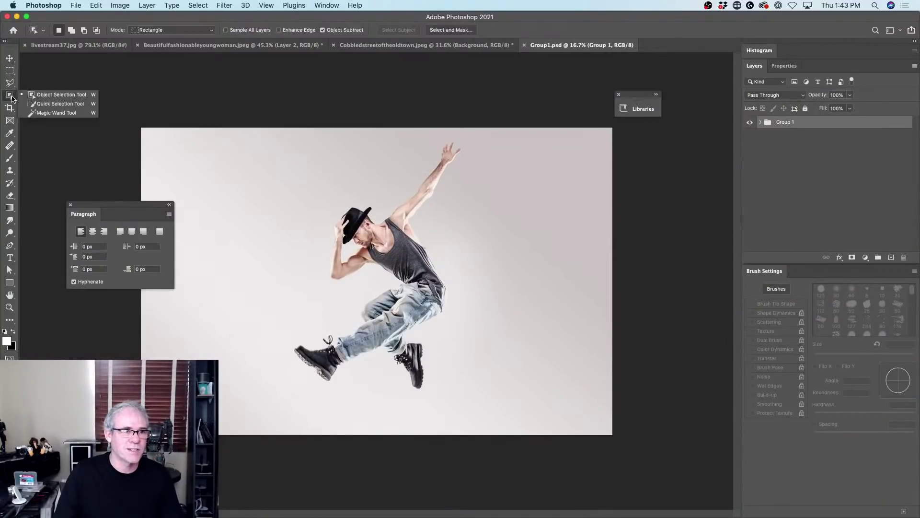
{"action": "left_click", "coordinate": [51, 100]}
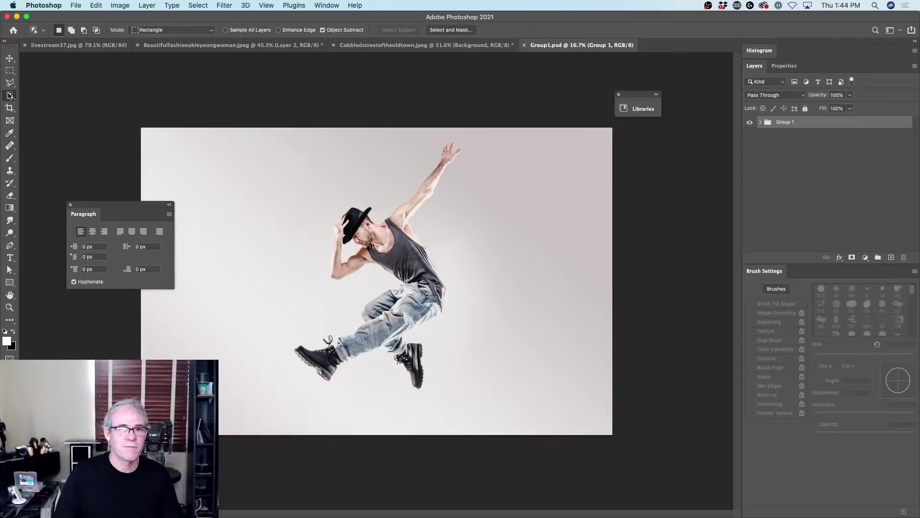
Expand Group 1 in the dancer document and move the masked Layer 1 copy into the cobbled street document
{"action": "left_click", "coordinate": [760, 123]}
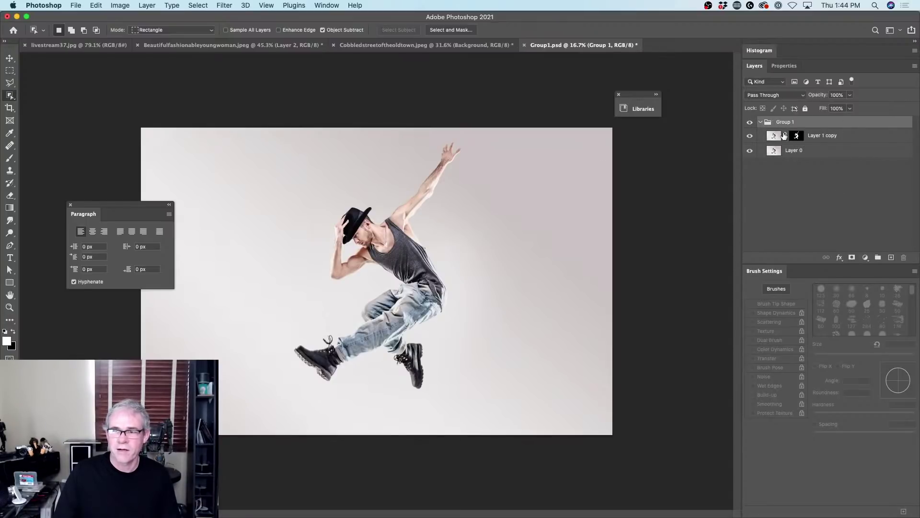
{"action": "left_click", "coordinate": [775, 136]}
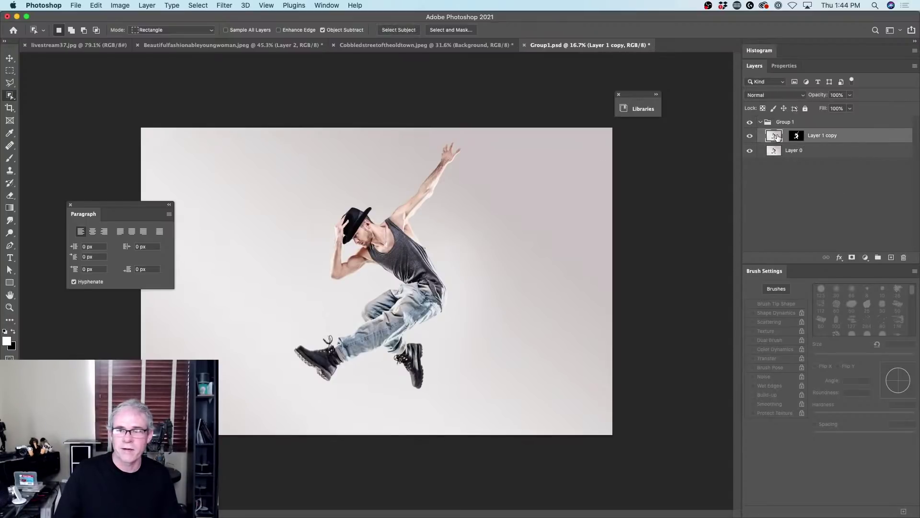
{"action": "left_click", "coordinate": [8, 59]}
{"action": "left_click_drag", "start_coordinate": [368, 142], "coordinate": [410, 172]}
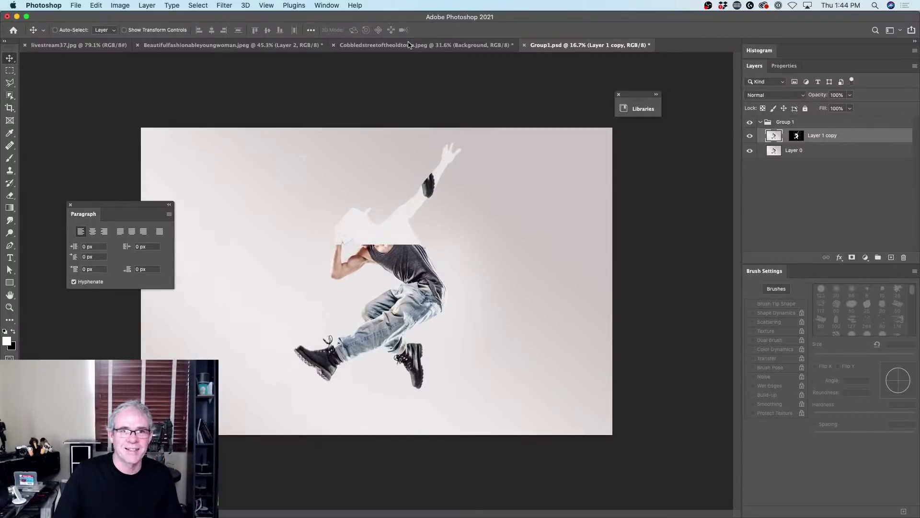
{"action": "left_click", "coordinate": [403, 46]}
{"action": "left_click_drag", "start_coordinate": [358, 248], "coordinate": [364, 277]}
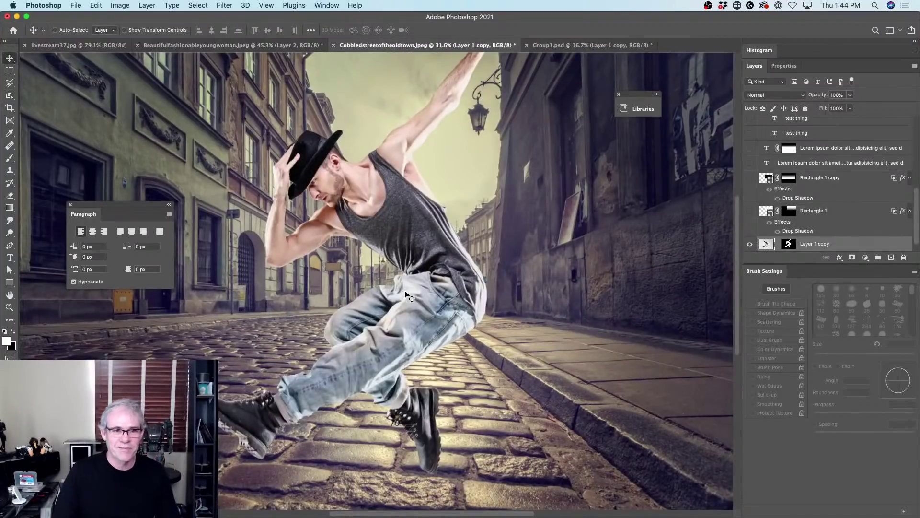
Reposition the dancer slightly down and to the left so his raised hand fits inside the street photo
{"action": "scroll", "coordinate": [407, 263], "scroll_direction": "down", "scroll_amount": 3}
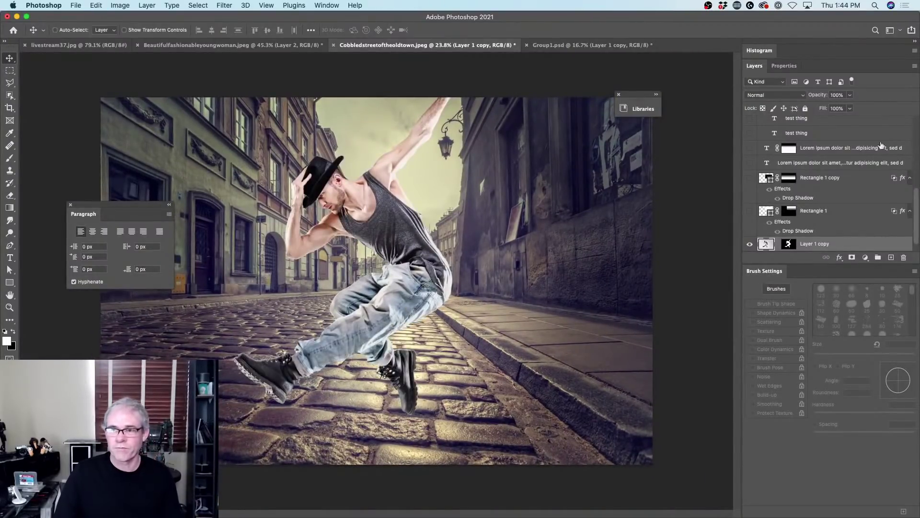
{"action": "scroll", "coordinate": [827, 172], "scroll_direction": "up", "scroll_amount": 5}
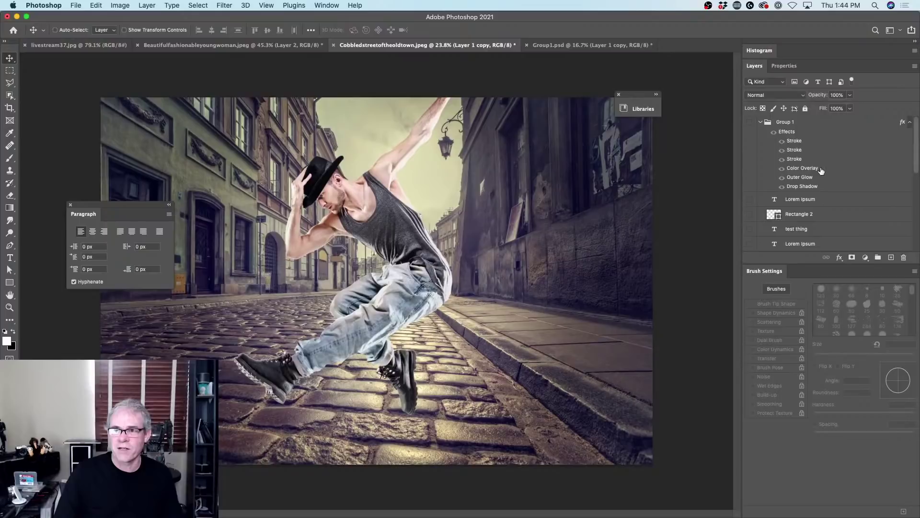
{"action": "scroll", "coordinate": [851, 221], "scroll_direction": "down", "scroll_amount": 5}
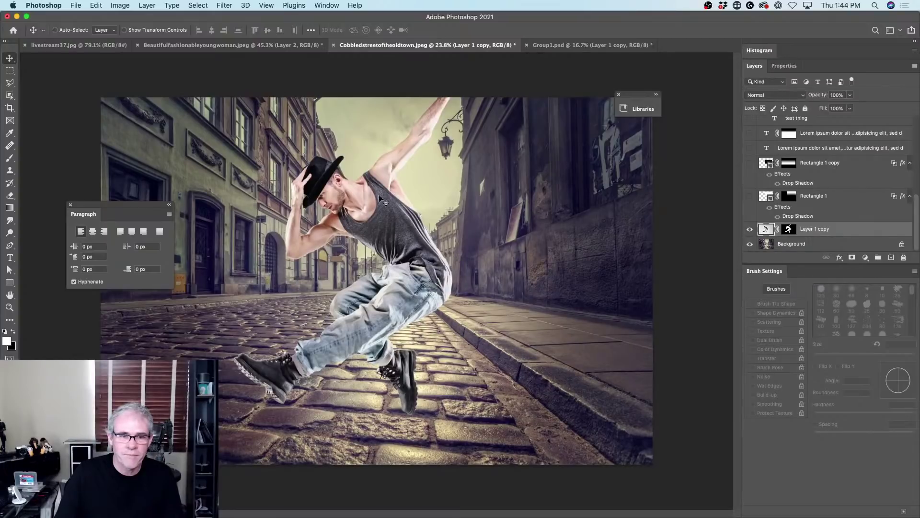
{"action": "left_click_drag", "start_coordinate": [382, 198], "coordinate": [366, 224]}
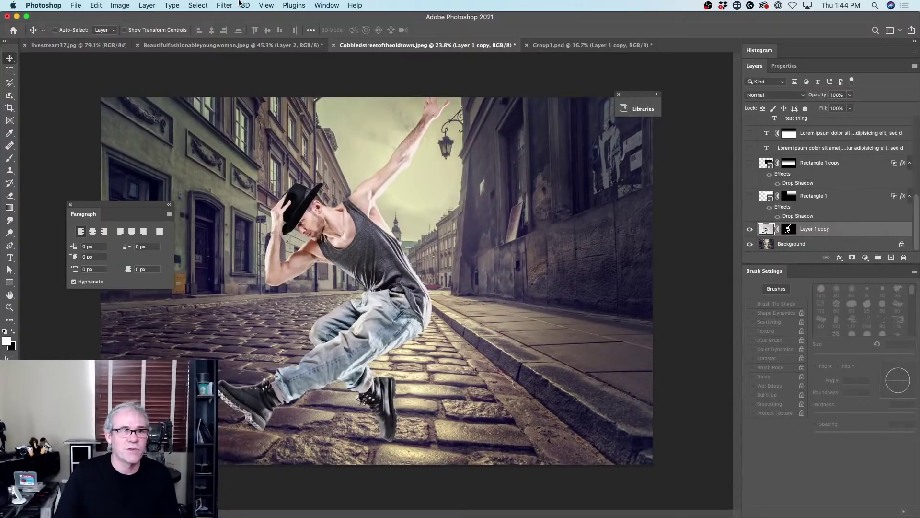
Delete all hidden layers from the street document and nudge the dancer slightly further down and left
{"action": "left_click", "coordinate": [145, 5]}
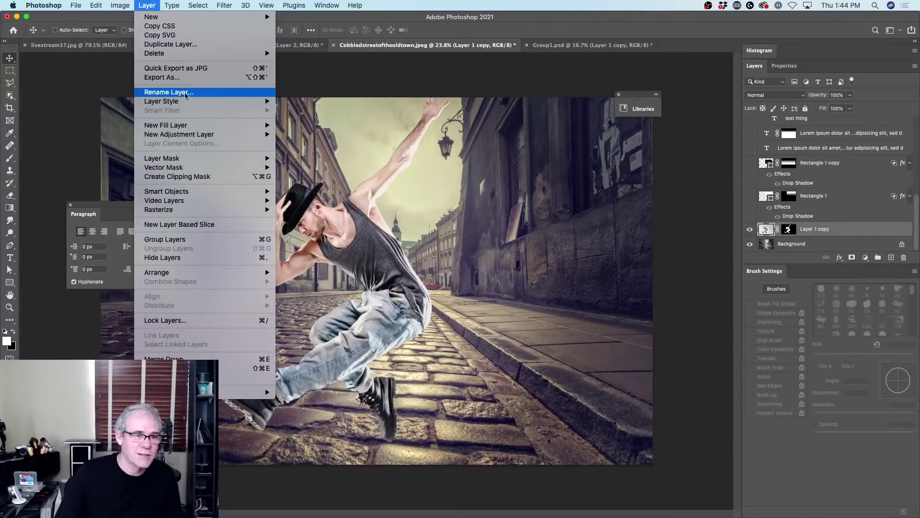
{"action": "mouse_move", "coordinate": [188, 56]}
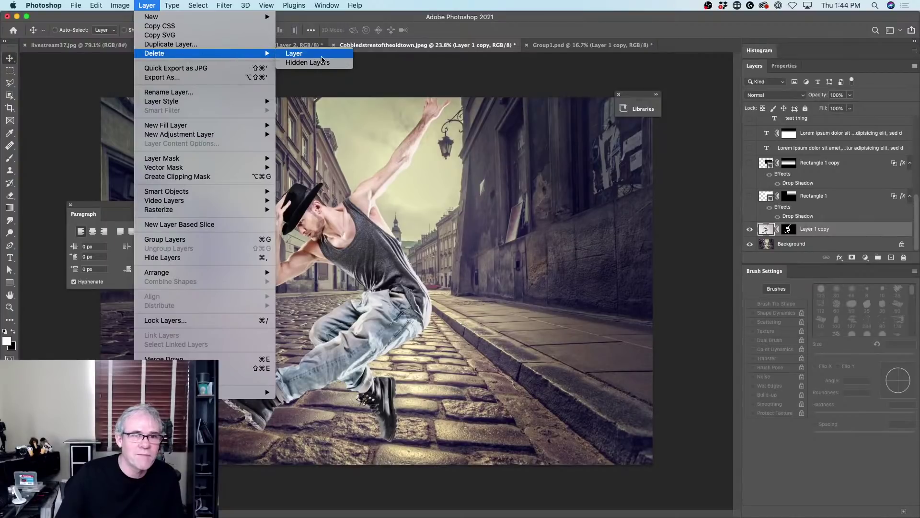
{"action": "left_click", "coordinate": [326, 64]}
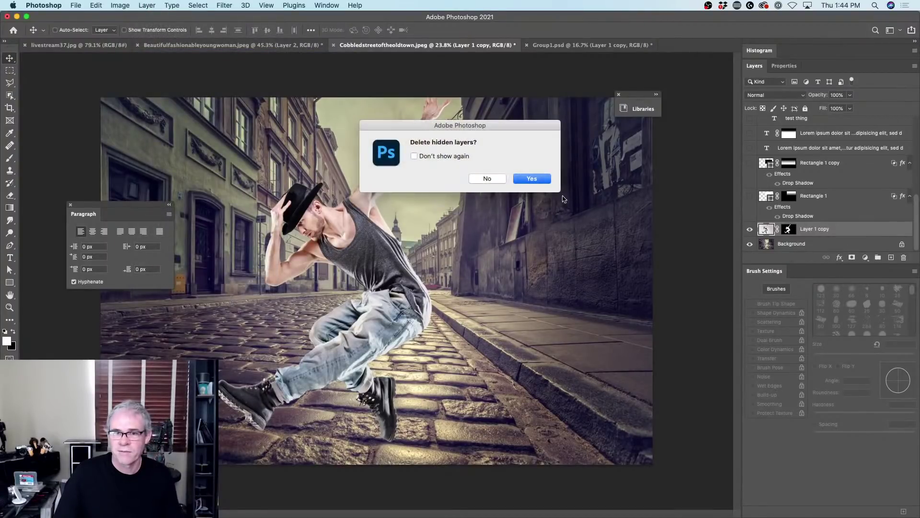
{"action": "left_click", "coordinate": [530, 180]}
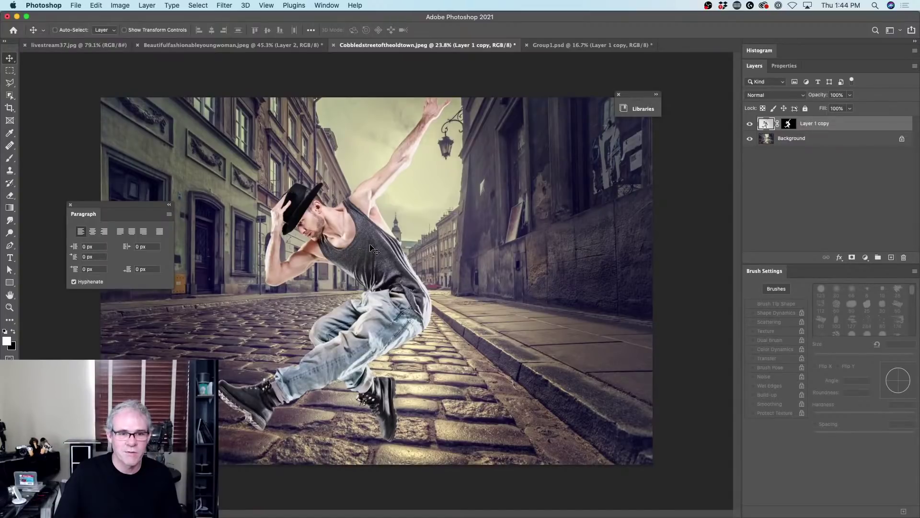
{"action": "left_click_drag", "start_coordinate": [372, 247], "coordinate": [363, 252]}
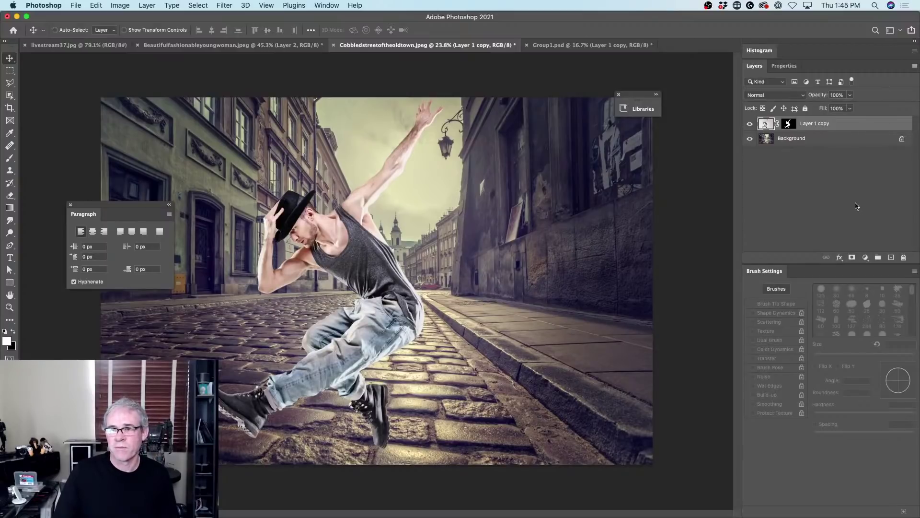
Unlock the Background layer and group it together with the dancer's Layer 1 copy
{"action": "left_click", "coordinate": [847, 139], "text": "shift"}
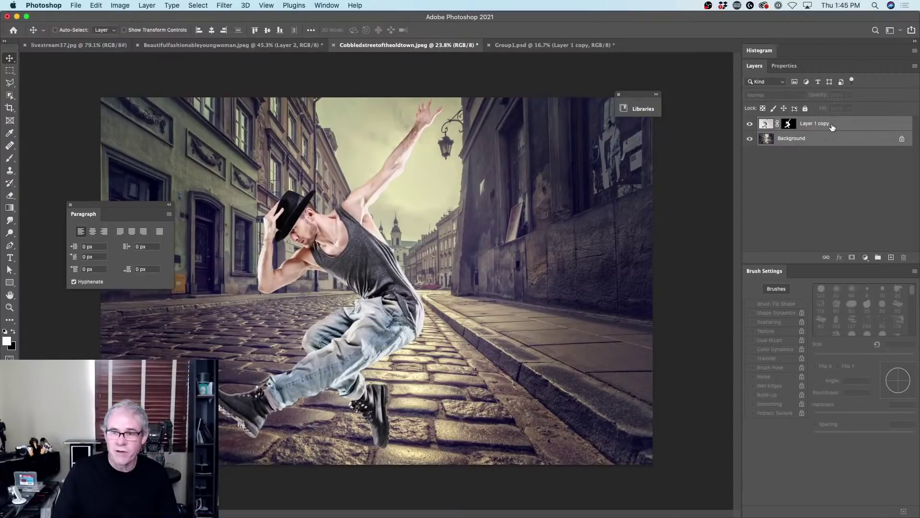
{"action": "left_click", "coordinate": [902, 139]}
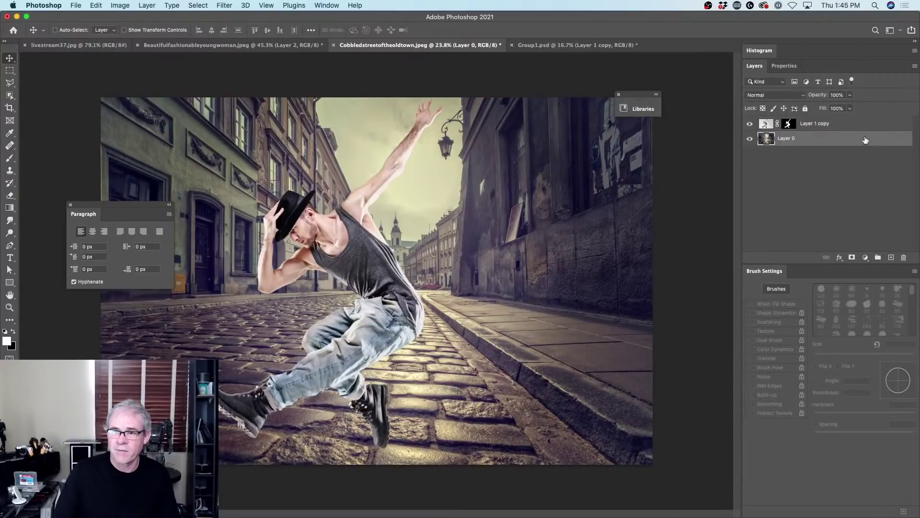
{"action": "left_click", "coordinate": [855, 125], "text": "shift"}
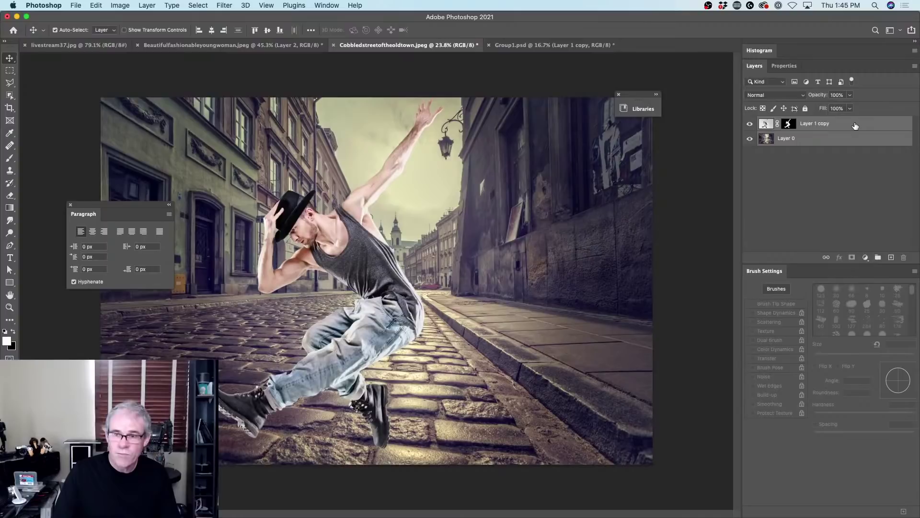
{"action": "key", "text": "super+g"}
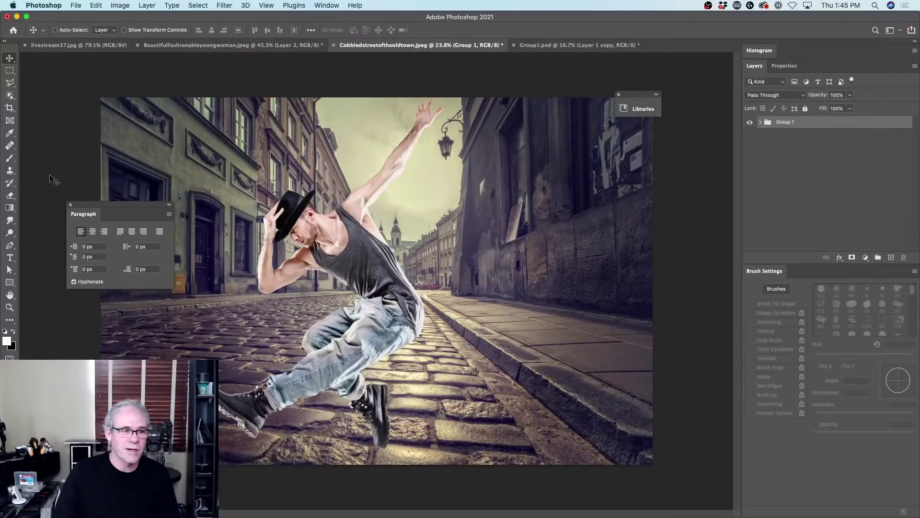
Move the street layer out of Group 1 to just below it, and check the dancer layer by toggling its visibility
{"action": "left_click", "coordinate": [760, 122]}
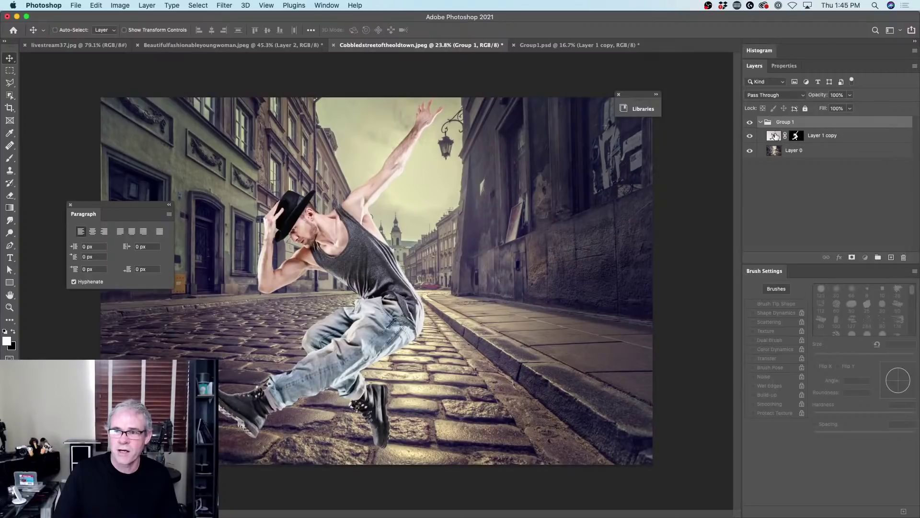
{"action": "left_click", "coordinate": [775, 136]}
{"action": "left_click_drag", "start_coordinate": [774, 151], "coordinate": [773, 163]}
{"action": "left_click", "coordinate": [749, 137]}
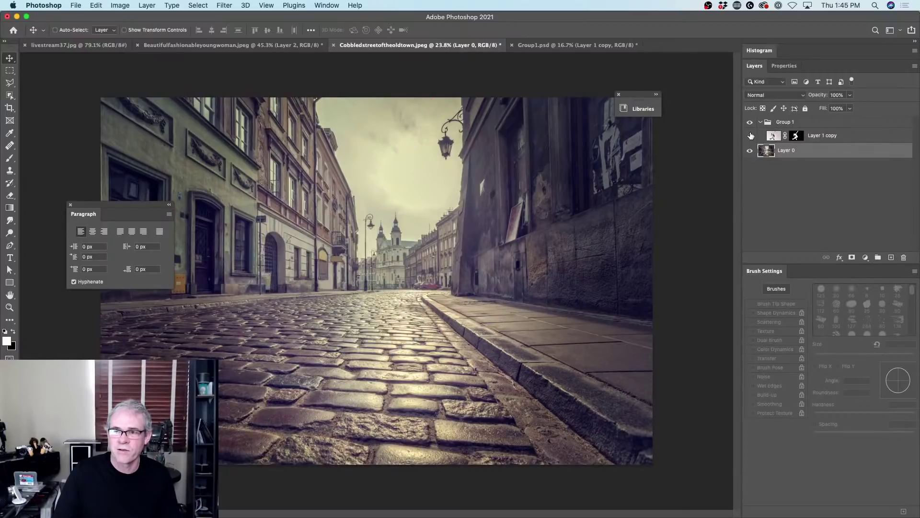
{"action": "left_click", "coordinate": [749, 136]}
{"action": "left_click", "coordinate": [772, 137]}
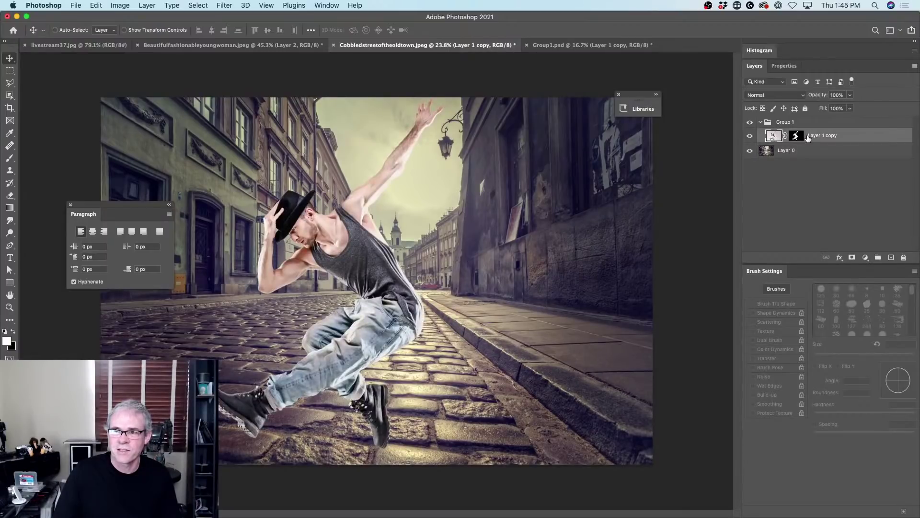
Add a layer mask to Group 1 and draw a black-to-white gradient diagonally from the upper-left building to the dancer's waist
{"action": "left_click", "coordinate": [783, 123]}
{"action": "left_click", "coordinate": [852, 258]}
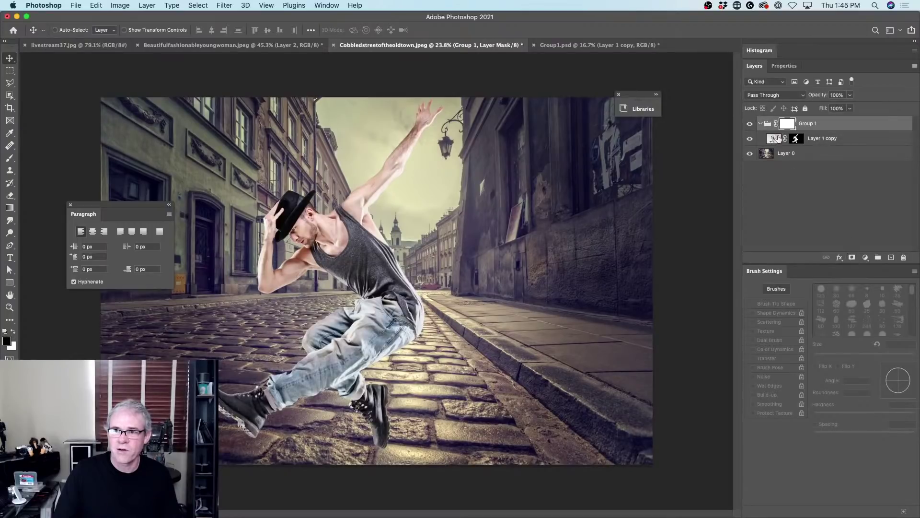
{"action": "left_click", "coordinate": [9, 207]}
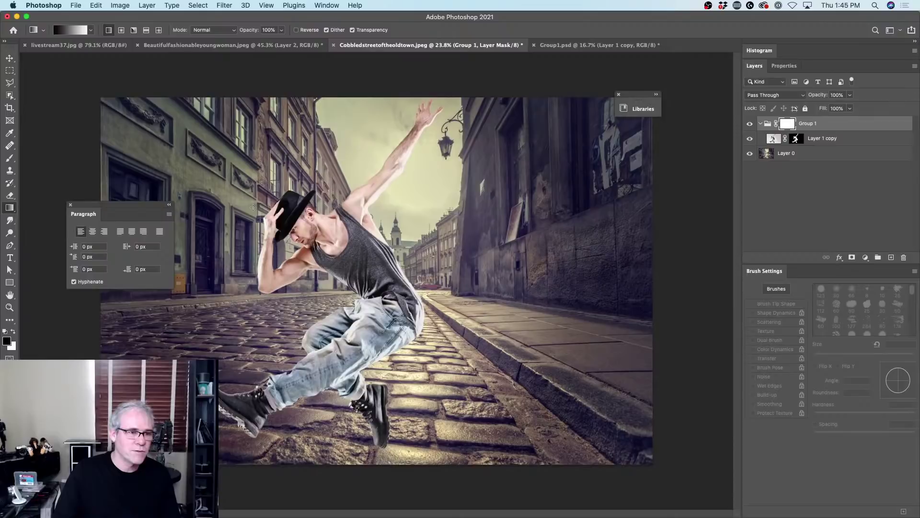
{"action": "left_click", "coordinate": [38, 206]}
{"action": "left_click_drag", "start_coordinate": [231, 164], "coordinate": [359, 289]}
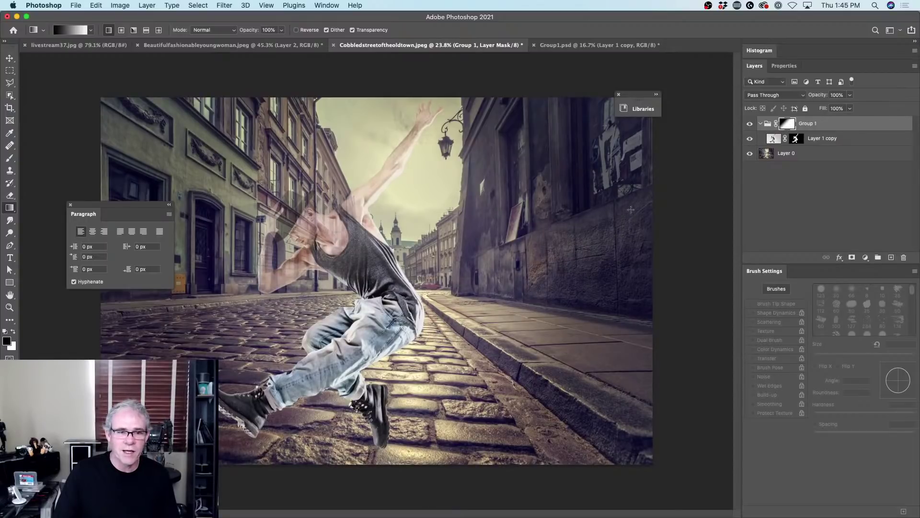
Nest Group 1 in a new group, mask that group, and draw a black-to-white gradient from below the rear boot up to the thighs
{"action": "left_click", "coordinate": [767, 123]}
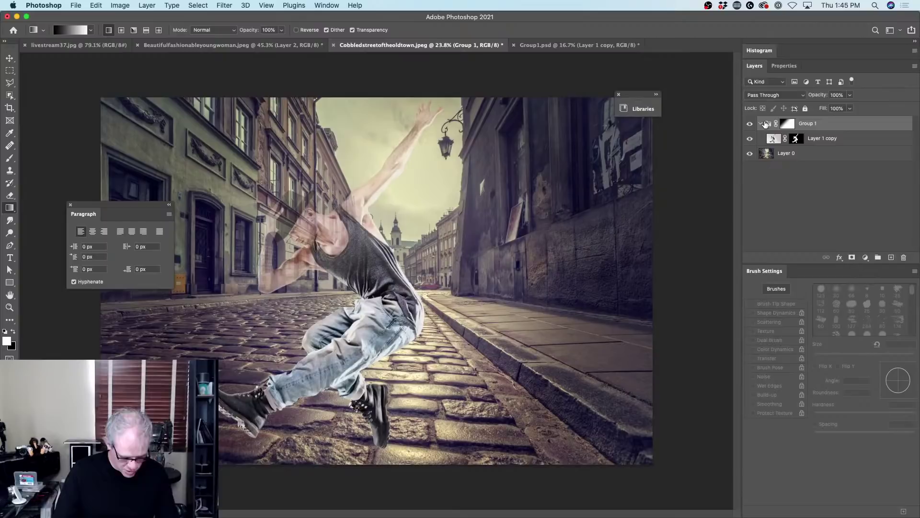
{"action": "key", "text": "super+g"}
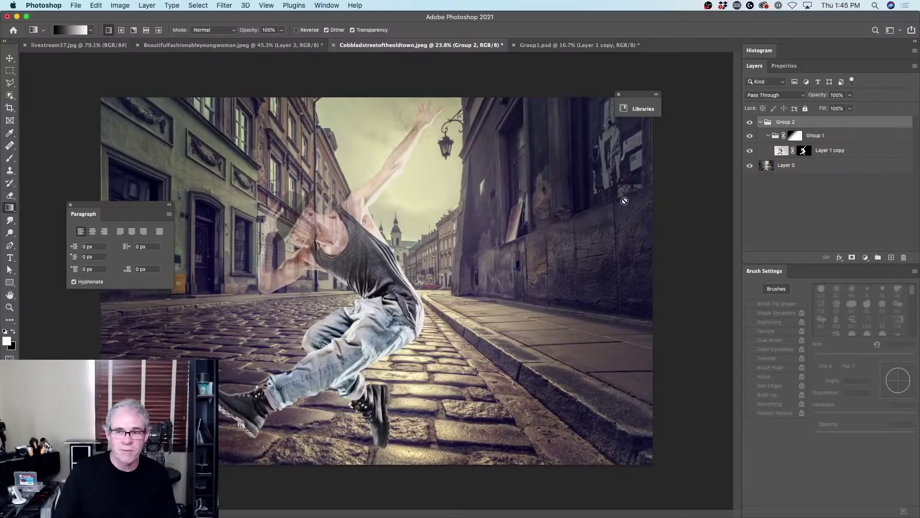
{"action": "left_click", "coordinate": [852, 258]}
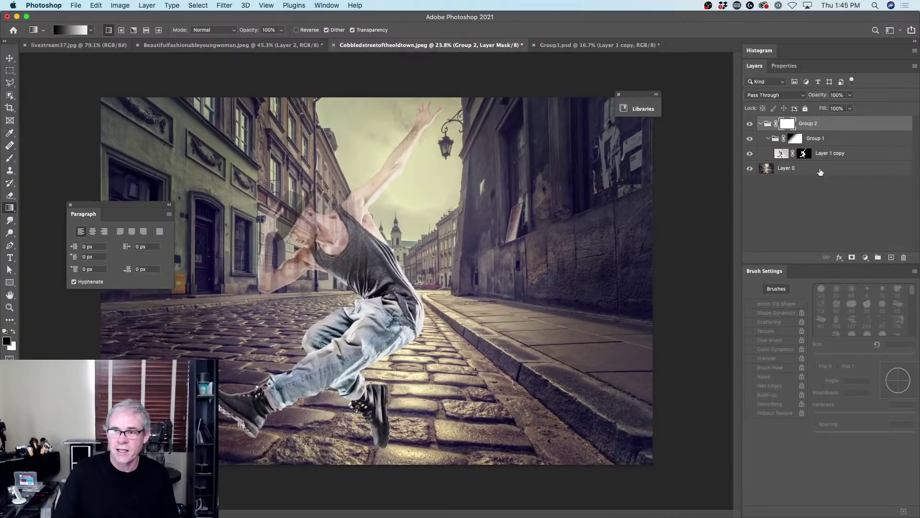
{"action": "left_click_drag", "start_coordinate": [404, 411], "coordinate": [355, 326]}
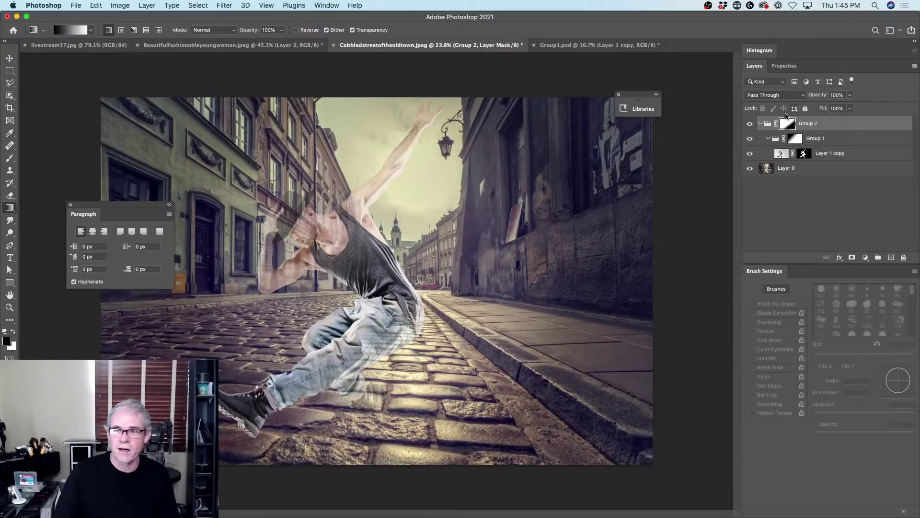
Nest the masked Group 2 inside successive new groups until Group 10 encloses the whole dancer stack
{"action": "key", "text": "super+g"}
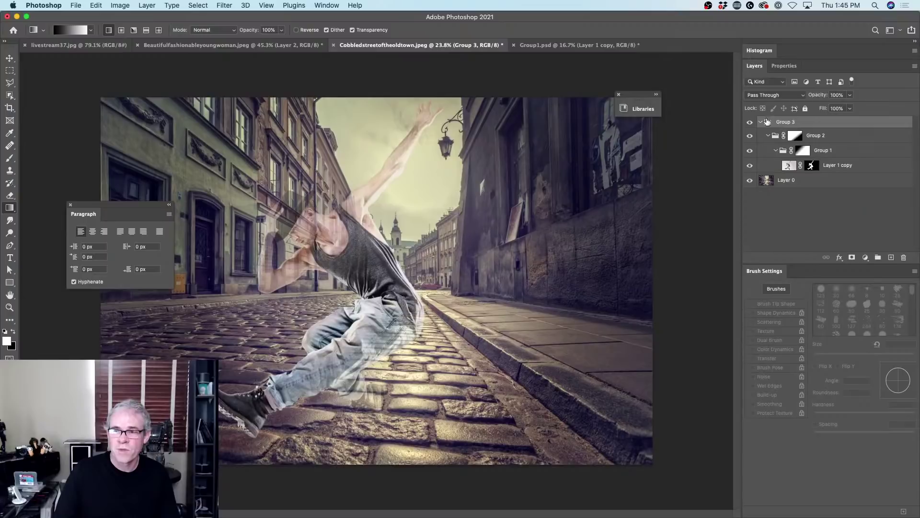
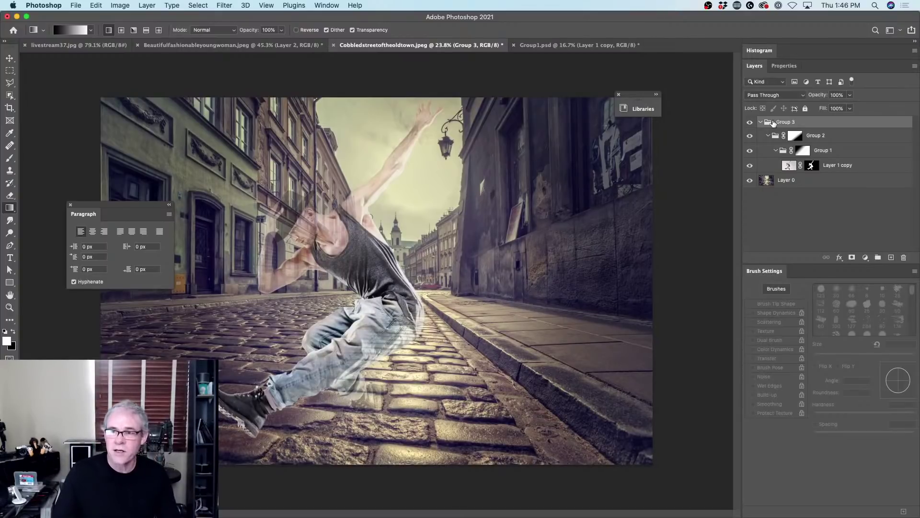
{"action": "key", "text": "super+g"}
{"action": "key", "text": "super+g"}
{"action": "key", "text": "super+g"}
{"action": "key", "text": "super+g"}
{"action": "key", "text": "super+g"}
{"action": "key", "text": "super+g"}
{"action": "key", "text": "super+g"}
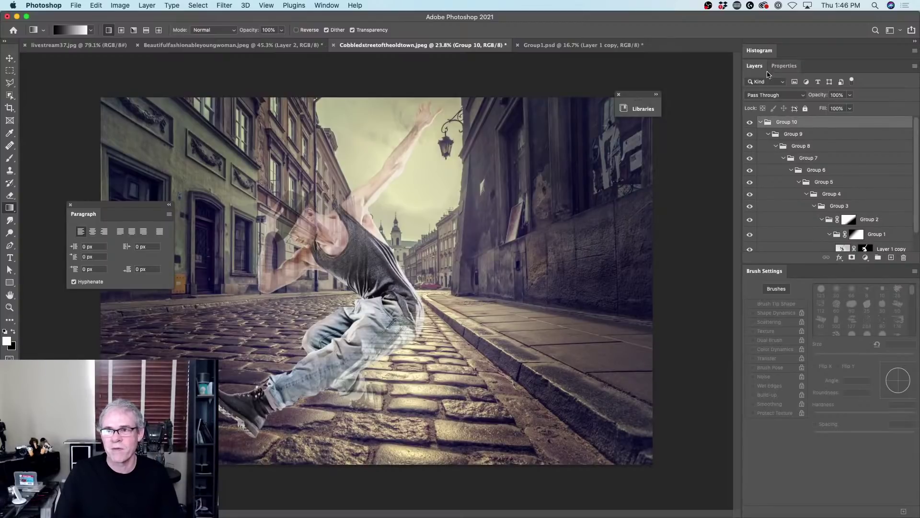
Examine the nested group hierarchy from Group 10 down to Layer 0
{"action": "scroll", "coordinate": [850, 177], "scroll_direction": "down", "scroll_amount": 2}
{"action": "scroll", "coordinate": [850, 177], "scroll_direction": "up", "scroll_amount": 2}
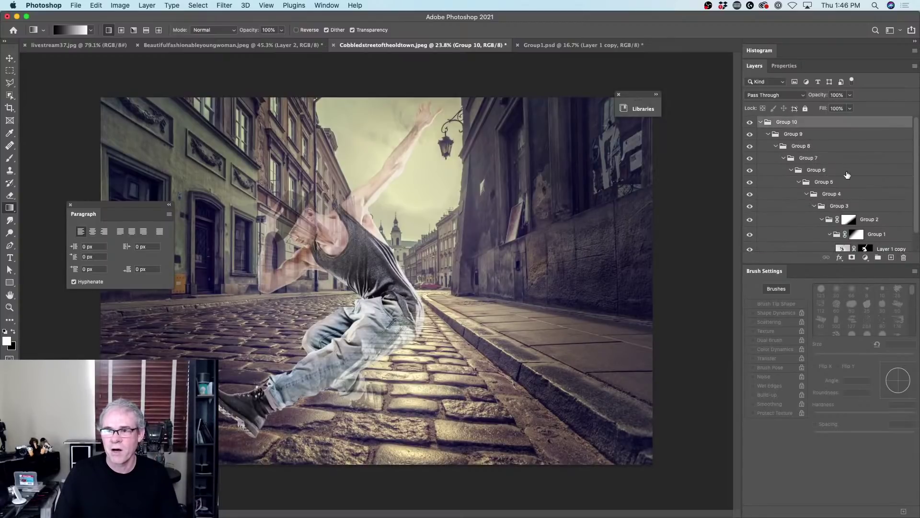
{"action": "scroll", "coordinate": [832, 185], "scroll_direction": "down", "scroll_amount": 2}
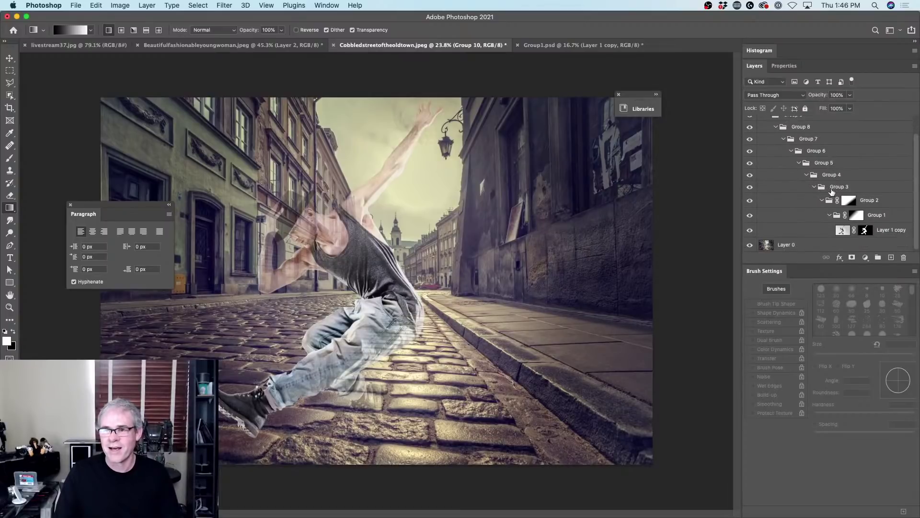
{"action": "scroll", "coordinate": [830, 156], "scroll_direction": "up", "scroll_amount": 2}
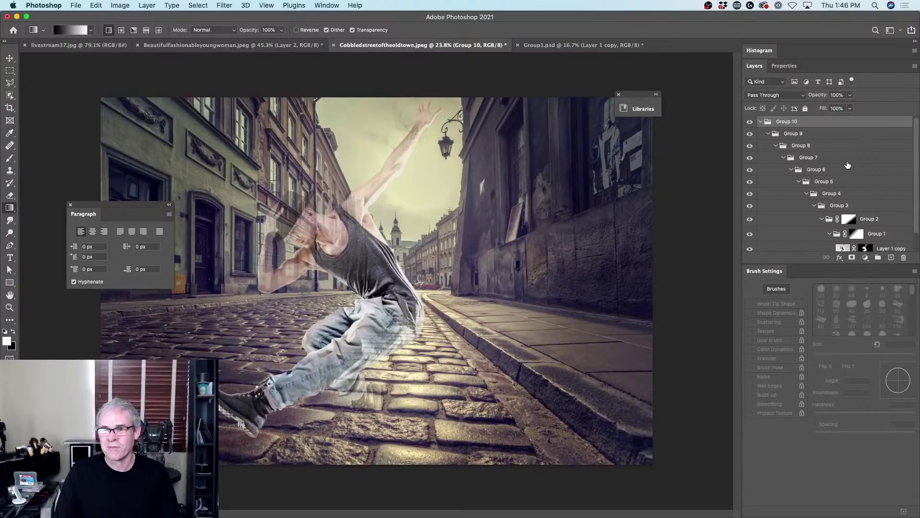
{"action": "scroll", "coordinate": [810, 156], "scroll_direction": "down", "scroll_amount": 2}
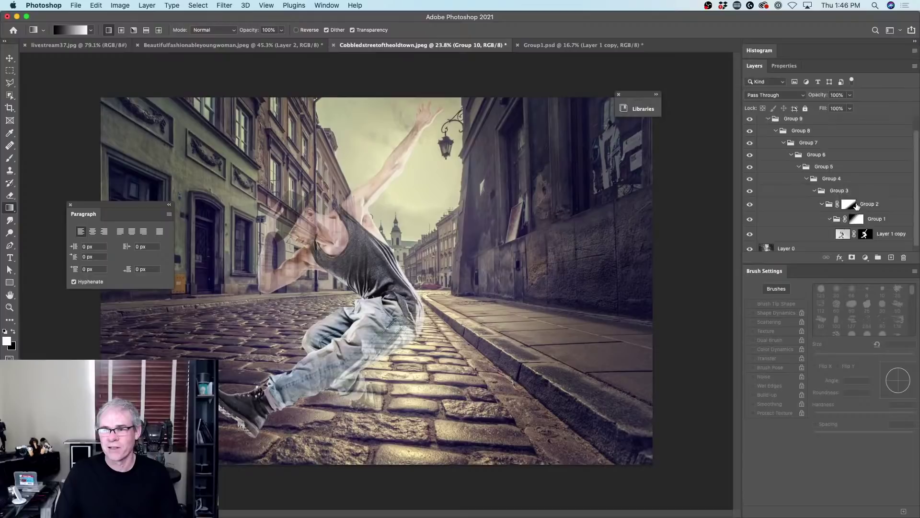
{"action": "scroll", "coordinate": [853, 204], "scroll_direction": "up", "scroll_amount": 2}
{"action": "scroll", "coordinate": [857, 206], "scroll_direction": "down", "scroll_amount": 2}
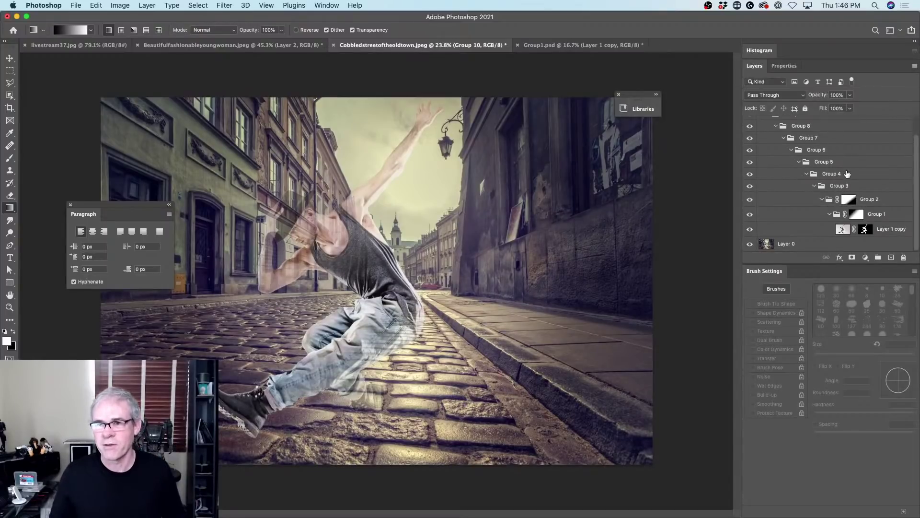
{"action": "scroll", "coordinate": [838, 172], "scroll_direction": "up", "scroll_amount": 2}
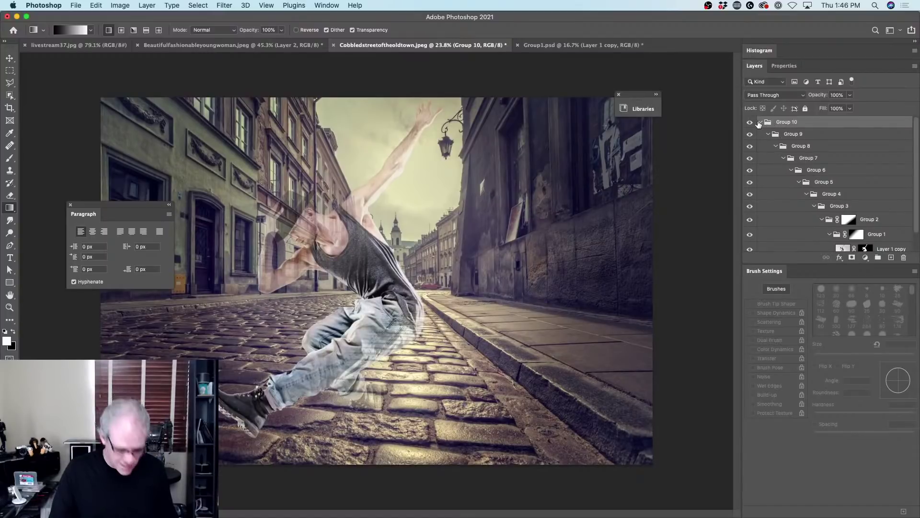
Try collapsing and reopening Group 10 and the Group 9 nested inside it
{"action": "left_click", "coordinate": [759, 124], "text": "super"}
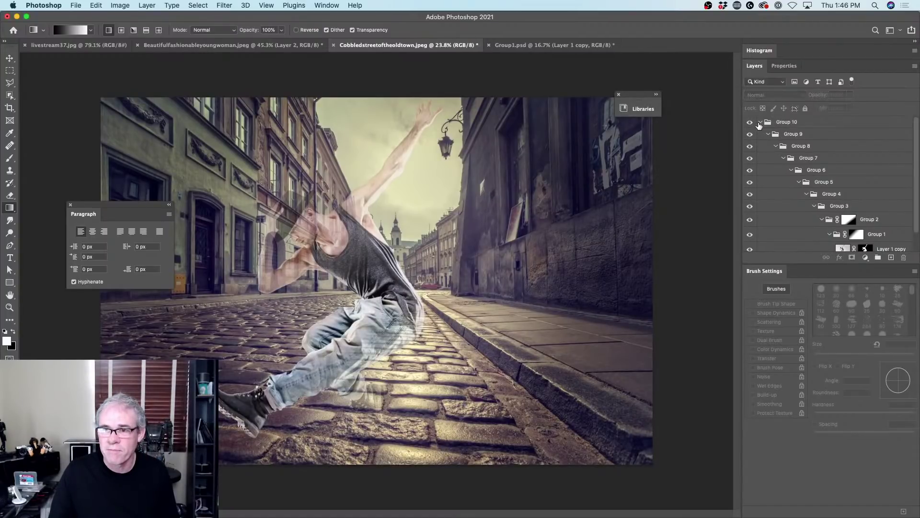
{"action": "left_click", "coordinate": [760, 125], "text": "super"}
{"action": "left_click", "coordinate": [759, 124]}
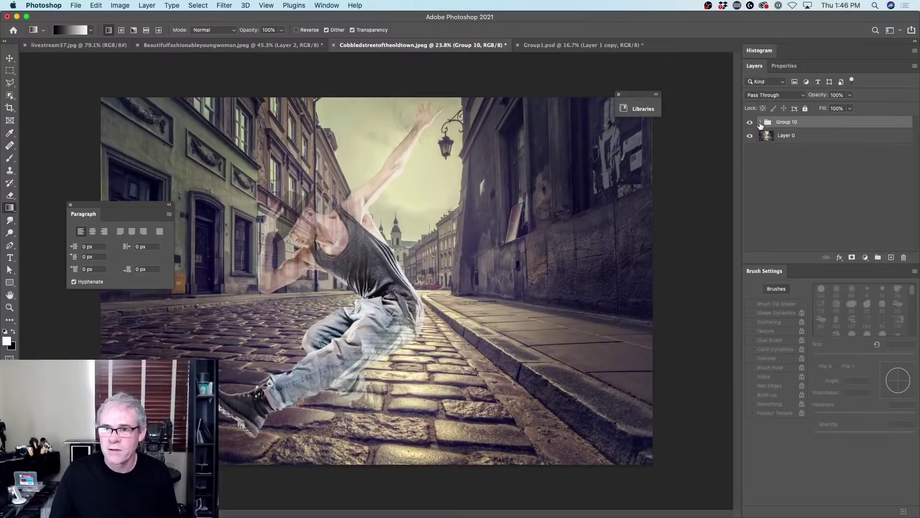
{"action": "left_click", "coordinate": [759, 124]}
{"action": "left_click", "coordinate": [769, 134]}
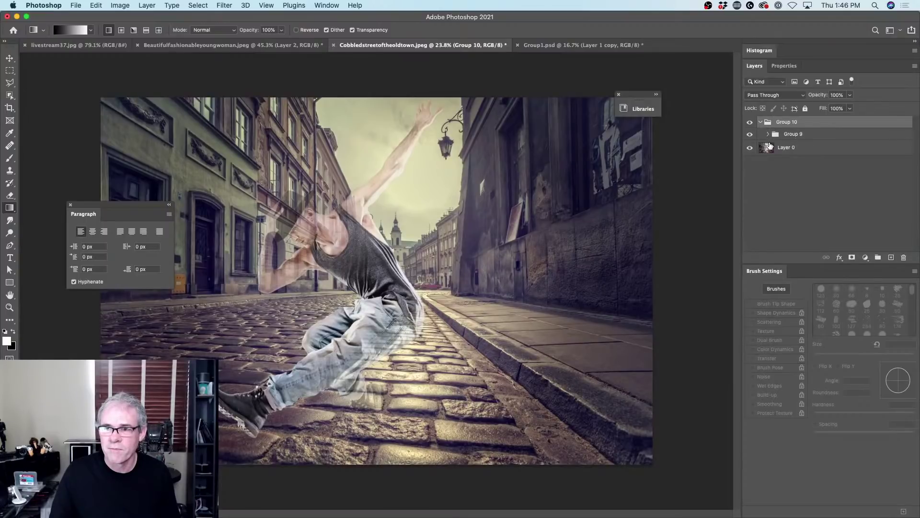
{"action": "left_click", "coordinate": [769, 135]}
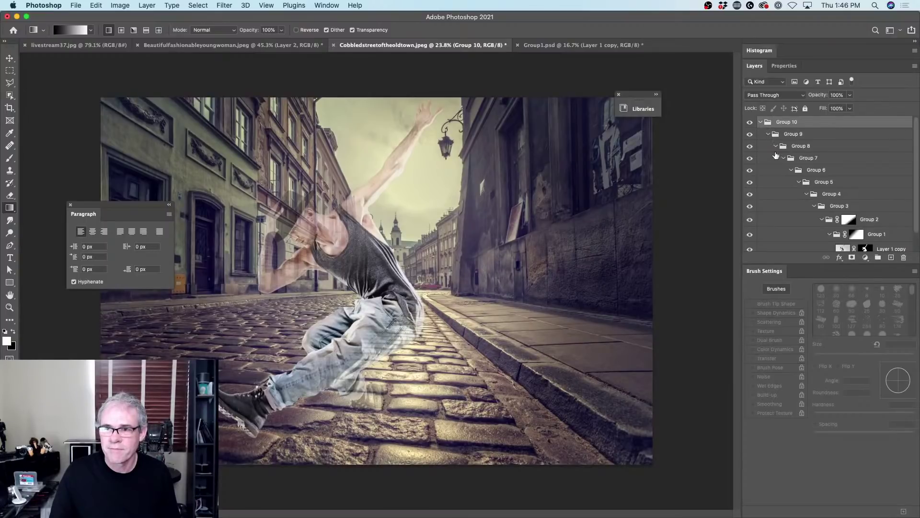
Collapse the nested groups one at a time, from Group 1 outward through Group 9
{"action": "left_click", "coordinate": [830, 234]}
{"action": "left_click", "coordinate": [821, 220]}
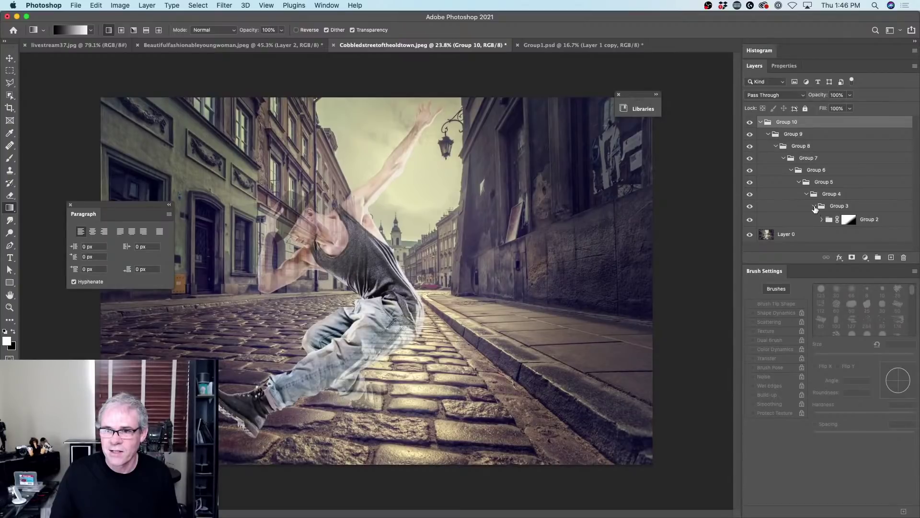
{"action": "left_click", "coordinate": [815, 206]}
{"action": "left_click", "coordinate": [807, 195]}
{"action": "left_click", "coordinate": [799, 183]}
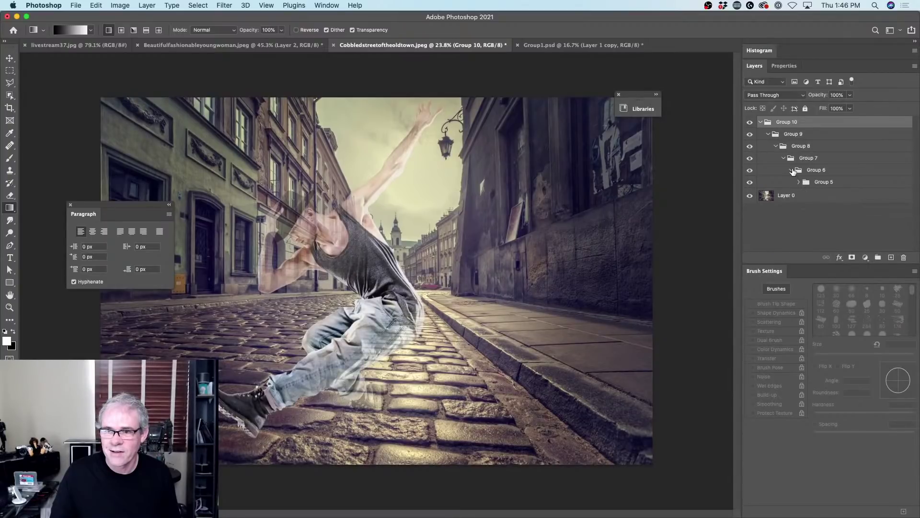
{"action": "left_click", "coordinate": [791, 170]}
{"action": "left_click", "coordinate": [784, 158]}
{"action": "left_click", "coordinate": [776, 147]}
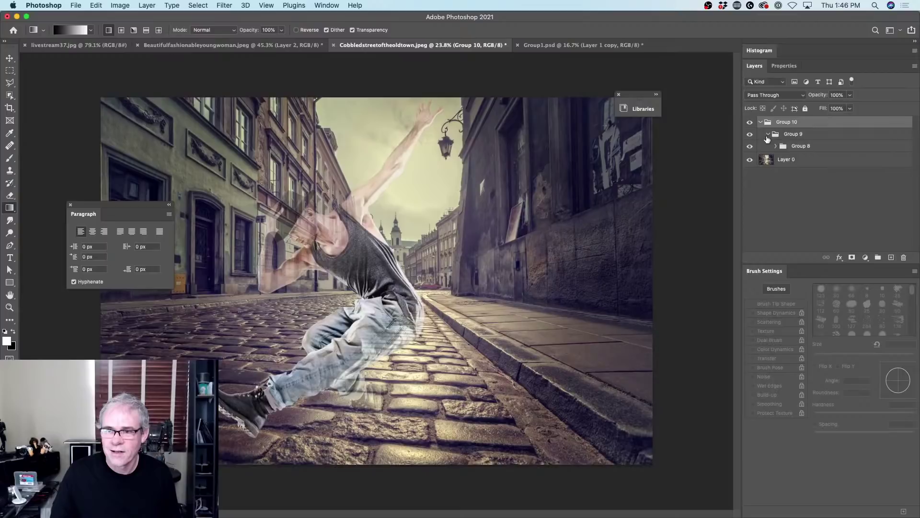
{"action": "left_click", "coordinate": [769, 134]}
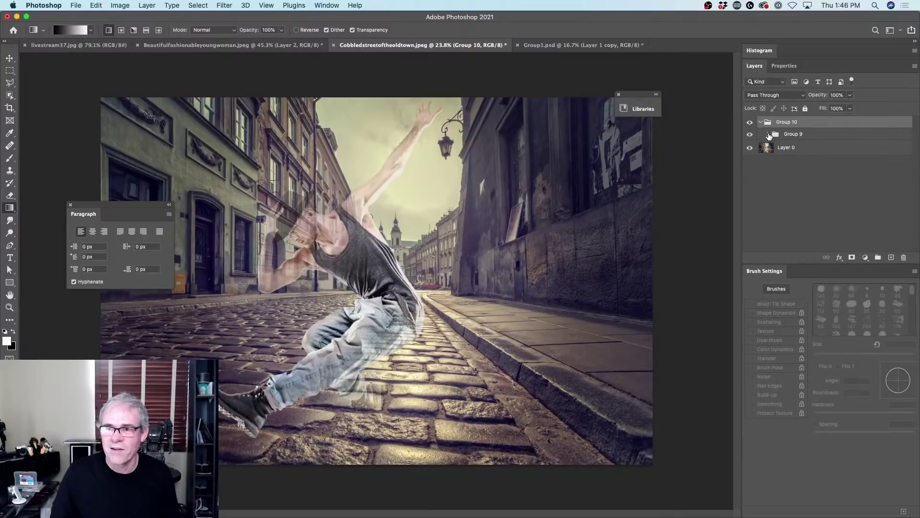
Reopen Group 9 and close all groups other than it
{"action": "left_click", "coordinate": [768, 134]}
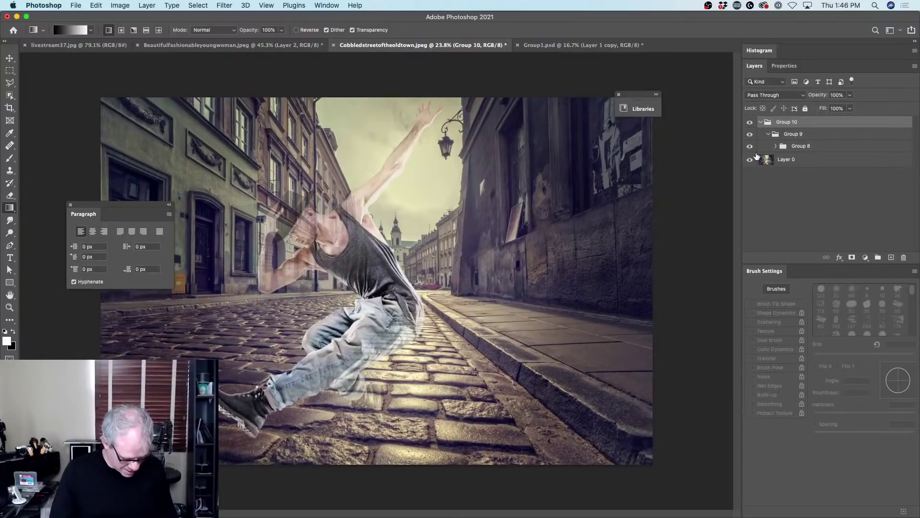
{"action": "left_click", "coordinate": [769, 134]}
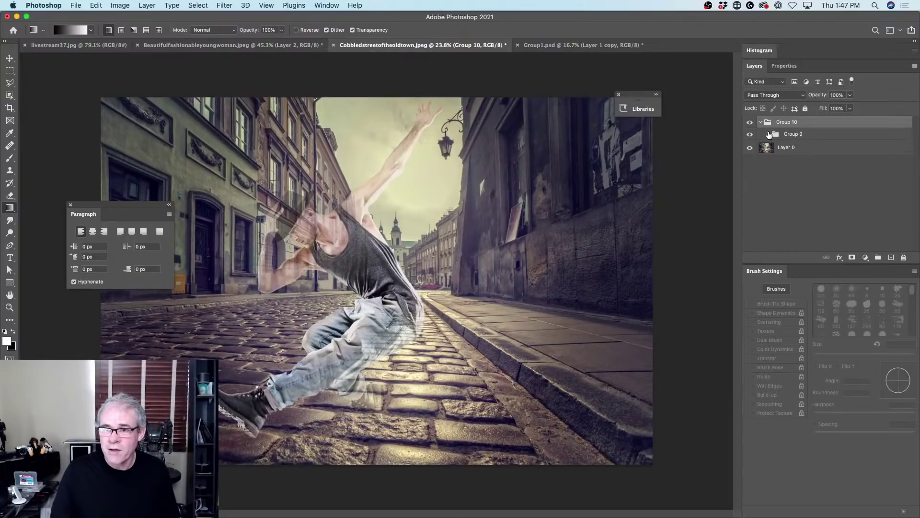
{"action": "left_click", "coordinate": [769, 135]}
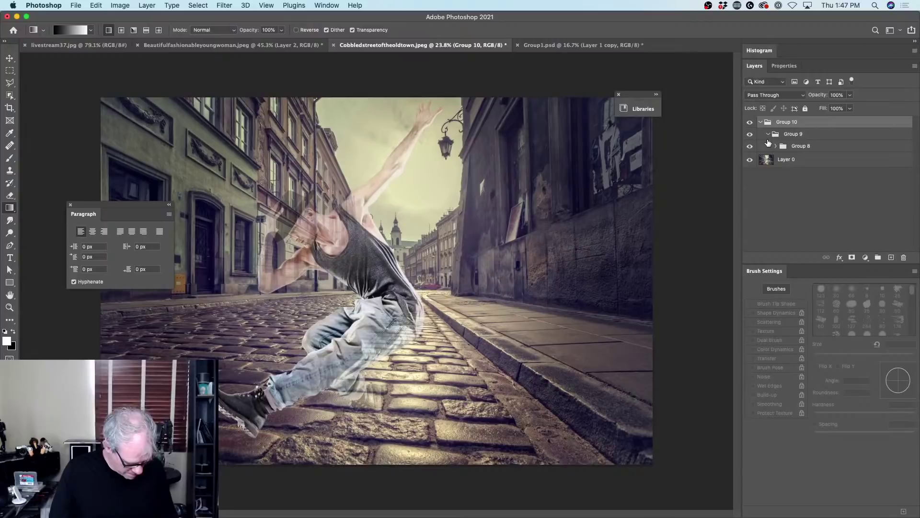
{"action": "right_click", "coordinate": [769, 138]}
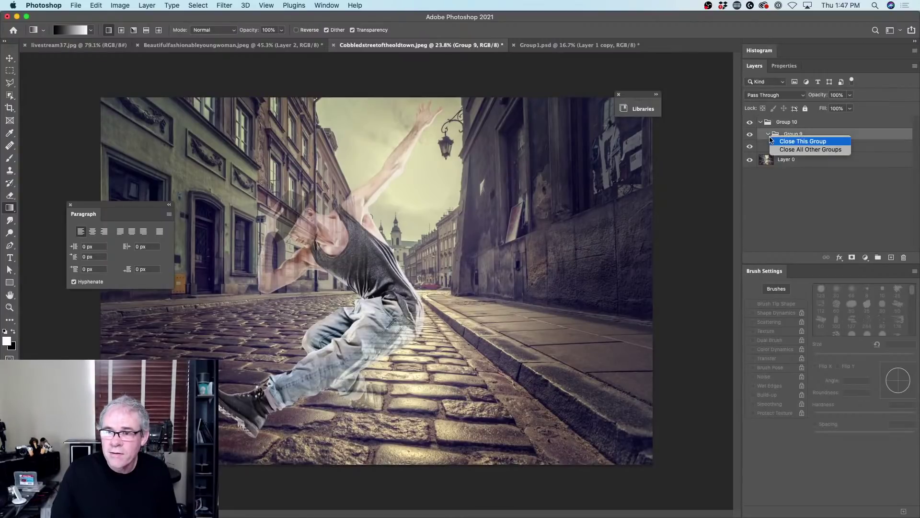
{"action": "left_click", "coordinate": [792, 149]}
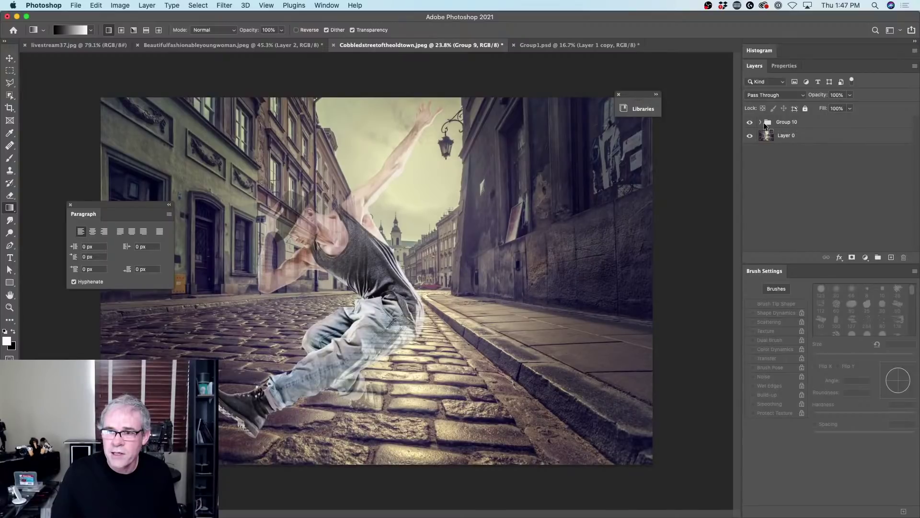
Reopen Group 10, close every group other than Group 9 once more, and expand Group 10 with no layer selected
{"action": "right_click", "coordinate": [764, 124]}
{"action": "left_click", "coordinate": [773, 125]}
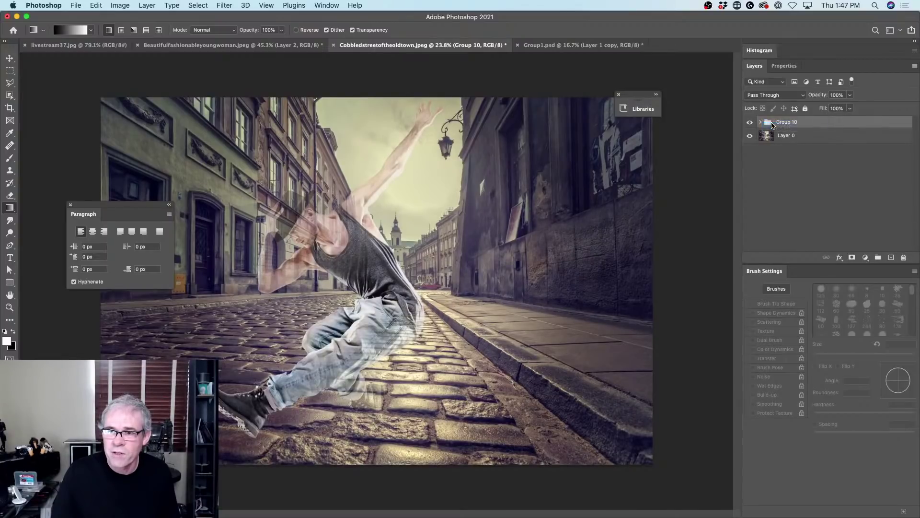
{"action": "right_click", "coordinate": [769, 125]}
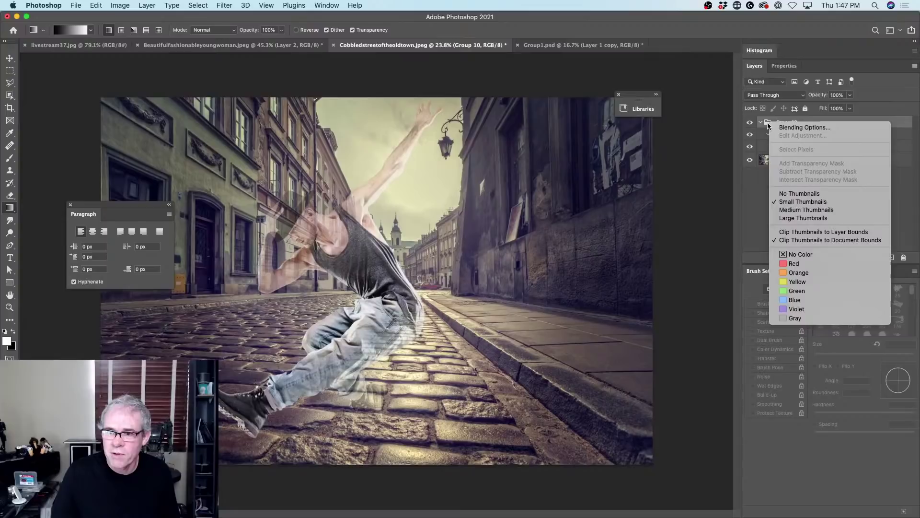
{"action": "left_click", "coordinate": [768, 132]}
{"action": "right_click", "coordinate": [770, 134]}
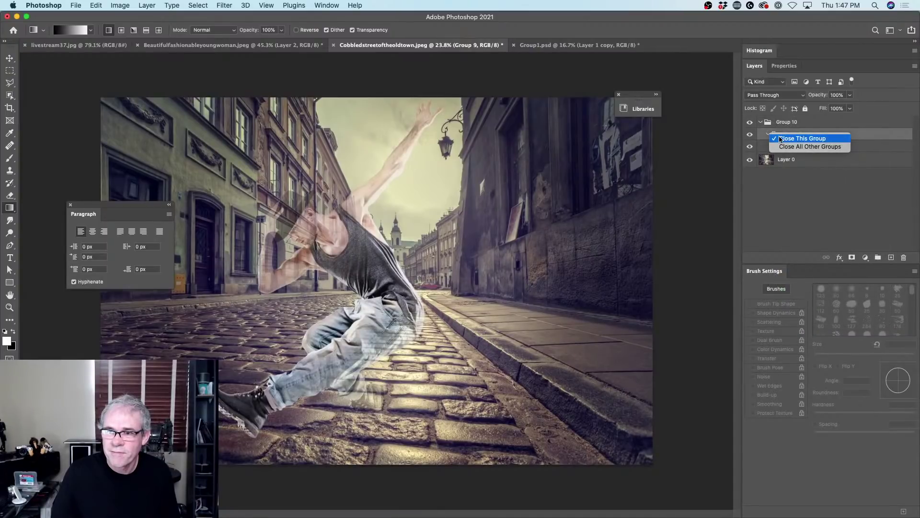
{"action": "left_click", "coordinate": [787, 140]}
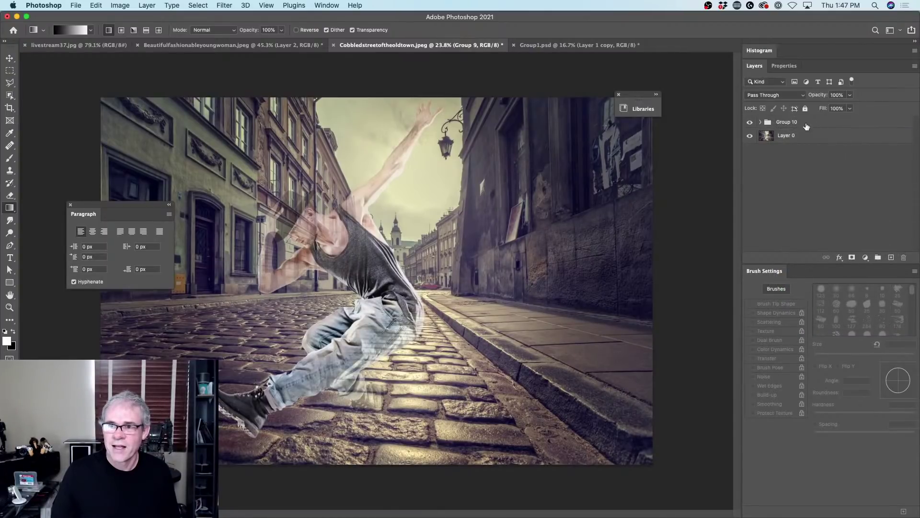
{"action": "left_click", "coordinate": [830, 220]}
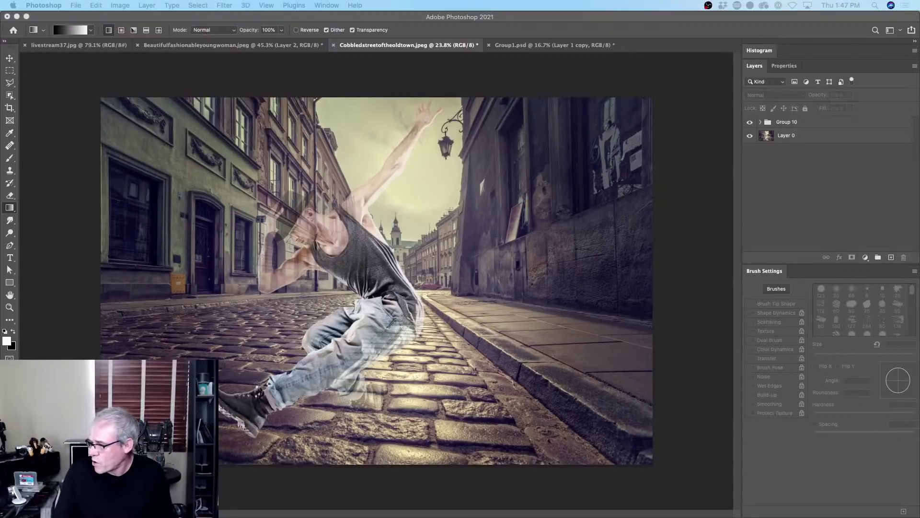
{"action": "left_click", "coordinate": [760, 122]}
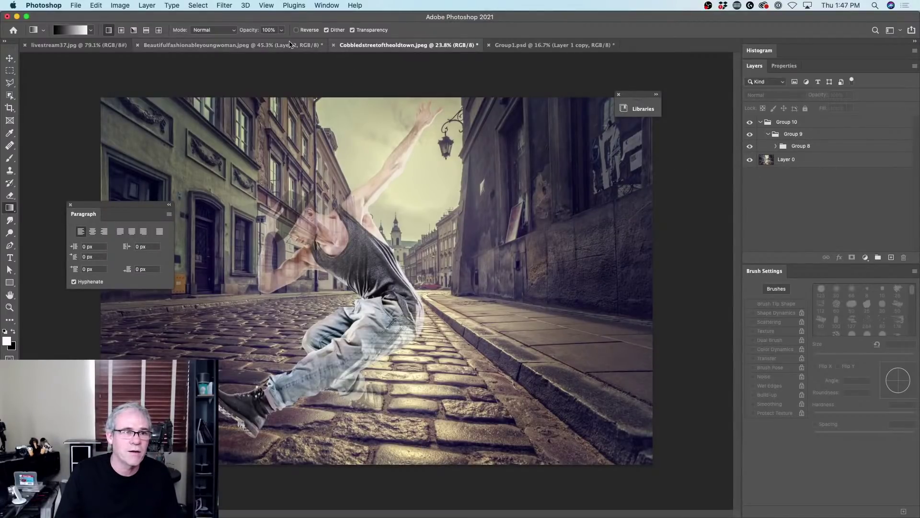
Switch to the Group1.psd document and add the white placeholder text "GLGLJLJG" across the dancer's legs inside Group 1
{"action": "left_click", "coordinate": [309, 46]}
{"action": "left_click", "coordinate": [518, 46]}
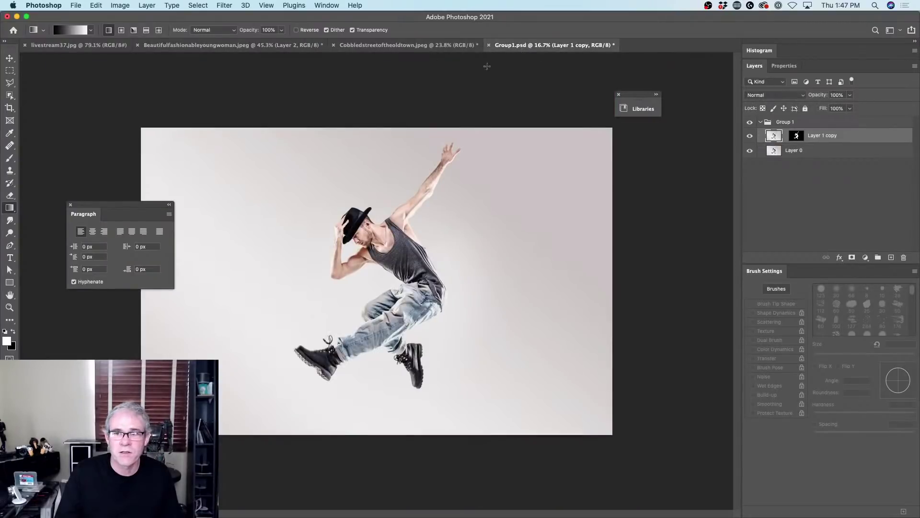
{"action": "left_click", "coordinate": [10, 58]}
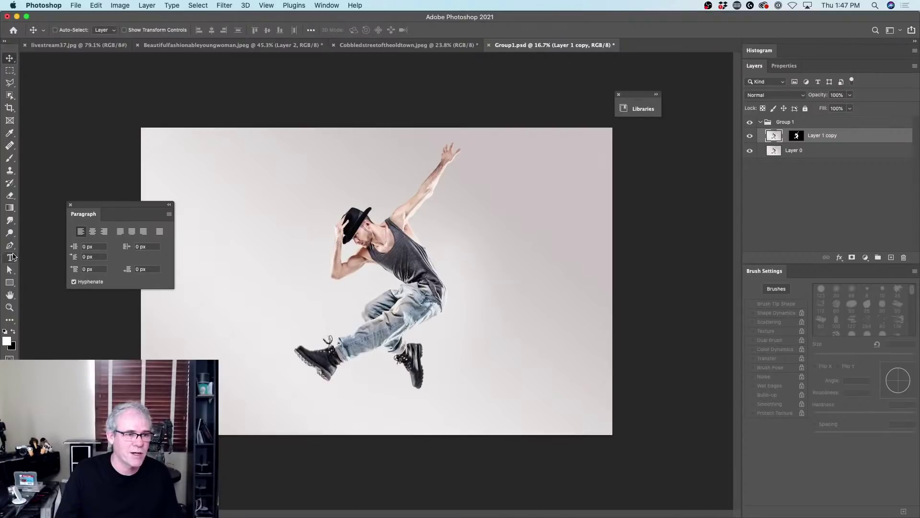
{"action": "left_click", "coordinate": [9, 257]}
{"action": "left_click", "coordinate": [354, 320]}
{"action": "type", "text": "DANCE"}
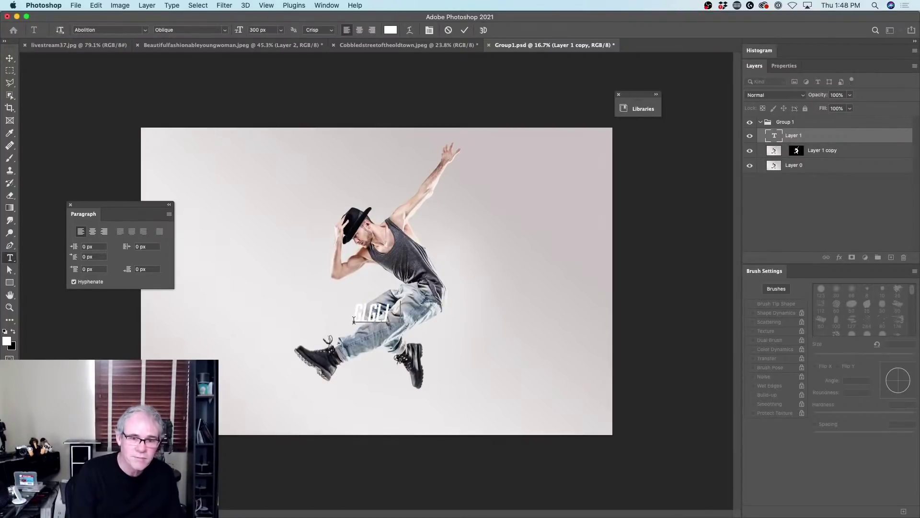
{"action": "left_click", "coordinate": [11, 58]}
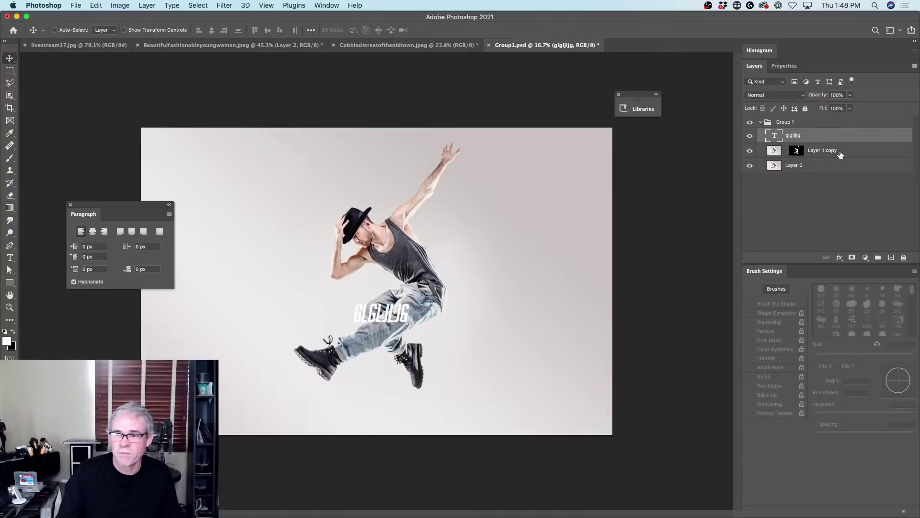
Duplicate the masked dancer layer to above Group 1 and make three further copies of it
{"action": "left_click_drag", "start_coordinate": [827, 151], "coordinate": [835, 116]}
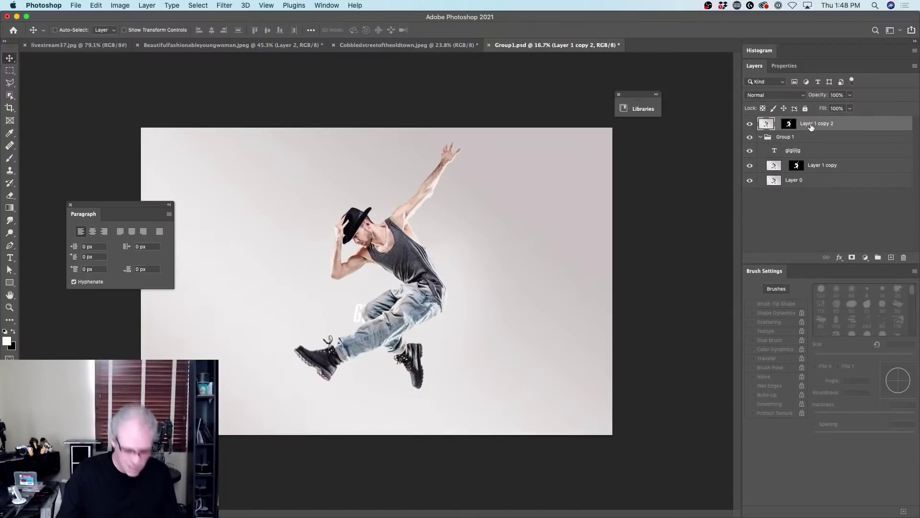
{"action": "key", "text": "super+j"}
{"action": "key", "text": "super+j"}
{"action": "key", "text": "super+j"}
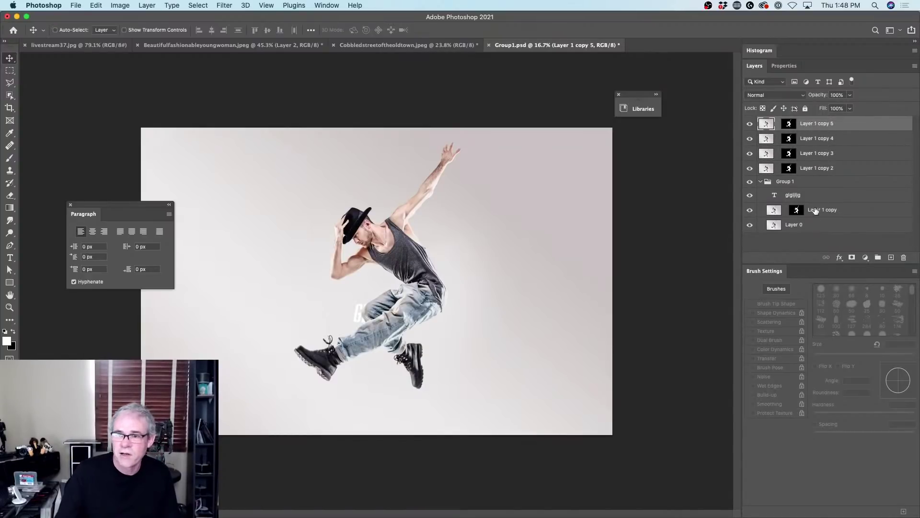
Place black copies of the text layer just above Layer 1 copy 2, positioned beside the front boot and beside the raised arm
{"action": "left_click_drag", "start_coordinate": [801, 195], "coordinate": [833, 159]}
{"action": "left_click_drag", "start_coordinate": [379, 295], "coordinate": [239, 321]}
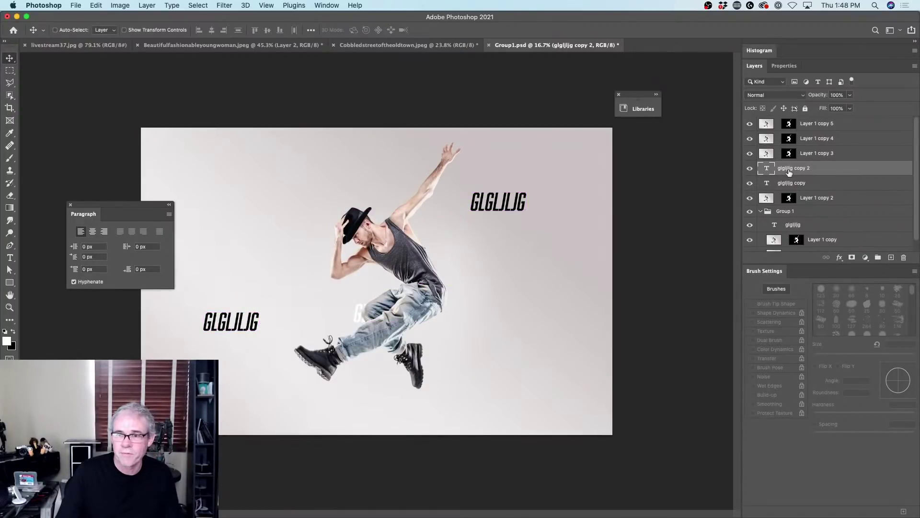
Move the text copy 2 layer between Layer 1 copy 3 and Layer 1 copy 4, group these three layers and expand the group
{"action": "left_click_drag", "start_coordinate": [790, 172], "coordinate": [806, 153]}
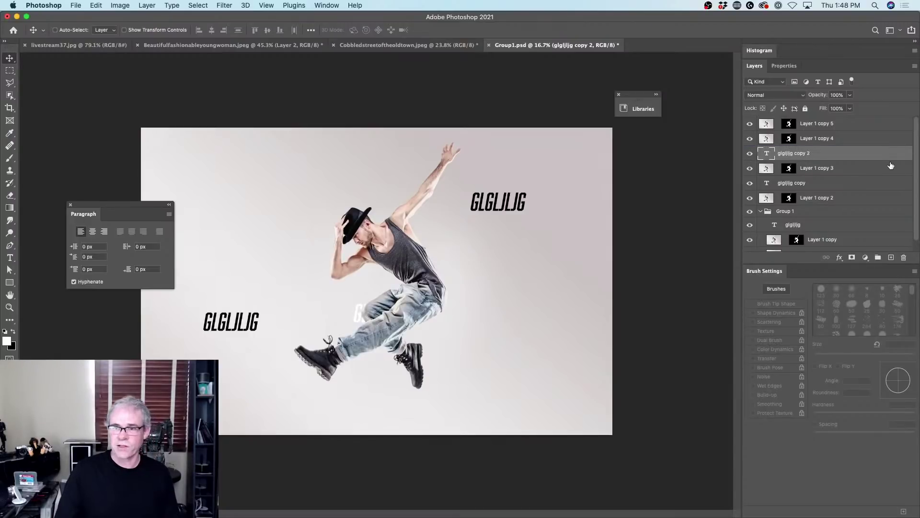
{"action": "left_click", "coordinate": [823, 140]}
{"action": "left_click", "coordinate": [832, 168], "text": "shift"}
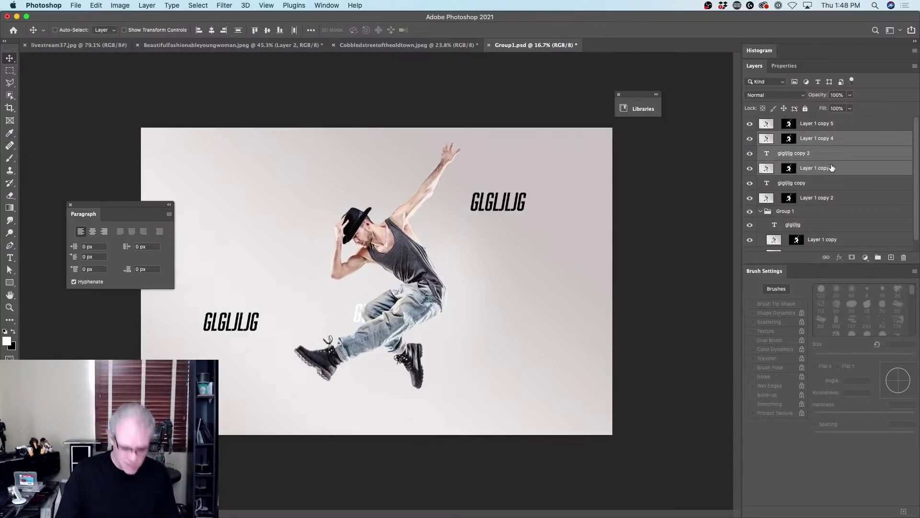
{"action": "key", "text": "super+g"}
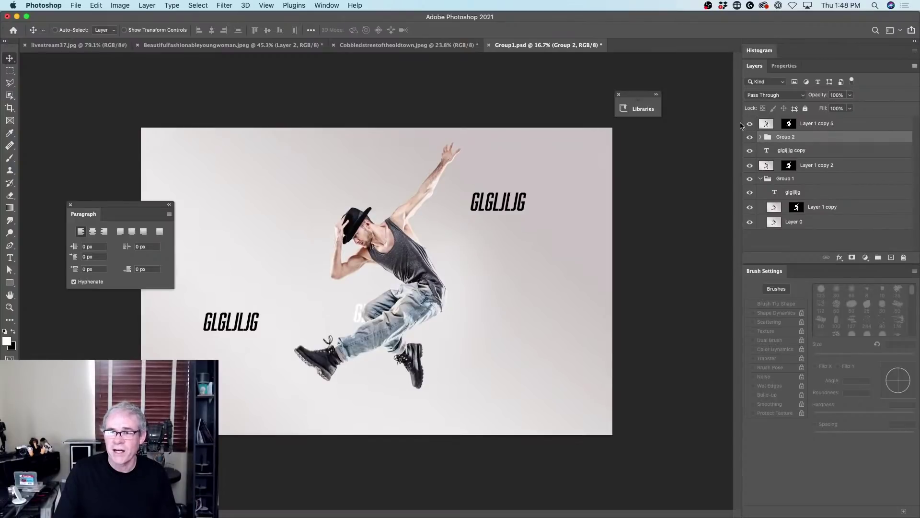
{"action": "left_click", "coordinate": [759, 138]}
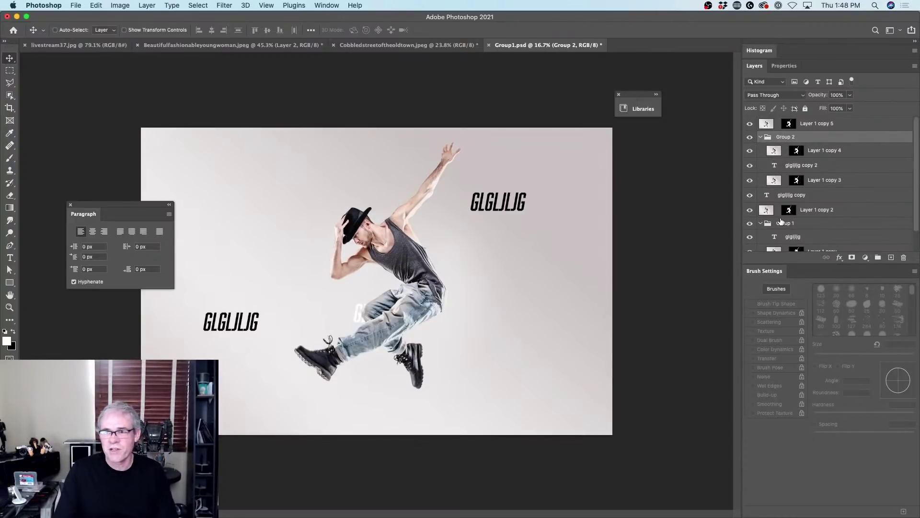
Look through the whole layer stack to see how the text layers are scattered inside and outside the groups
{"action": "scroll", "coordinate": [783, 221], "scroll_direction": "down", "scroll_amount": 1}
{"action": "scroll", "coordinate": [793, 233], "scroll_direction": "up", "scroll_amount": 1}
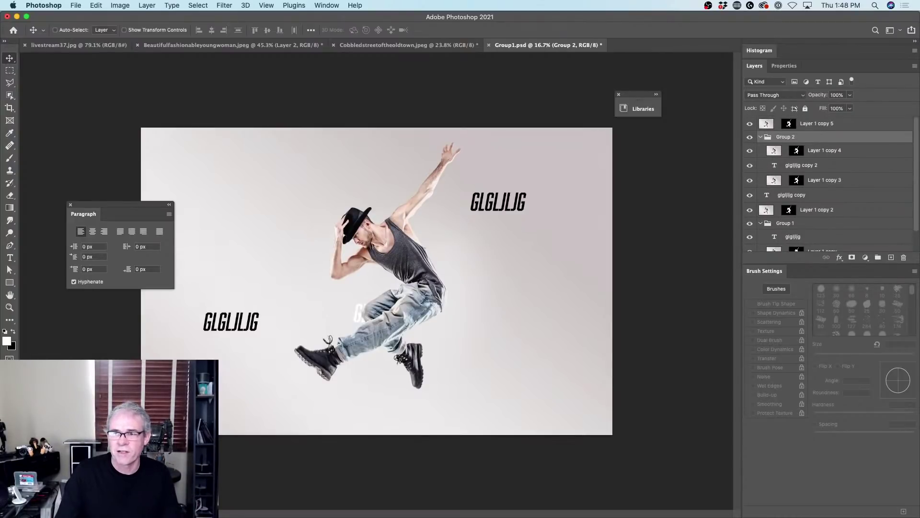
{"action": "scroll", "coordinate": [813, 161], "scroll_direction": "down", "scroll_amount": 1}
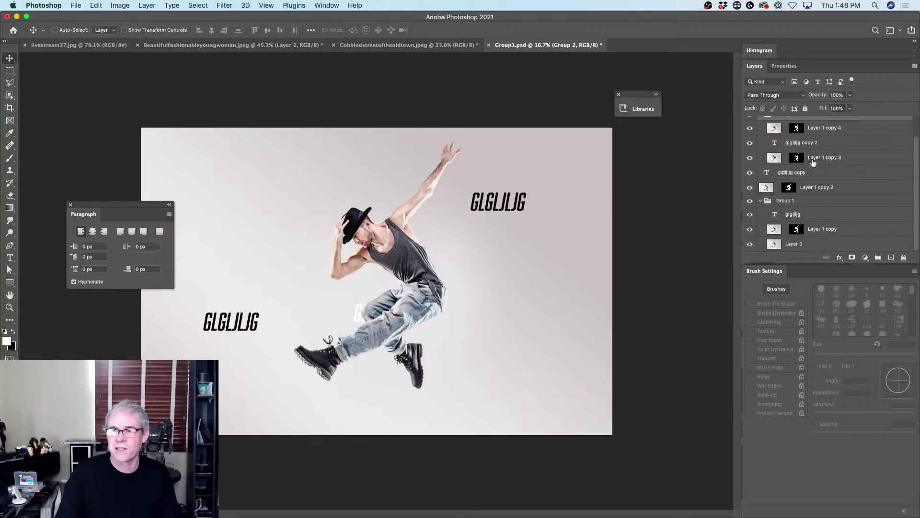
{"action": "scroll", "coordinate": [822, 220], "scroll_direction": "up", "scroll_amount": 1}
{"action": "scroll", "coordinate": [822, 242], "scroll_direction": "down", "scroll_amount": 1}
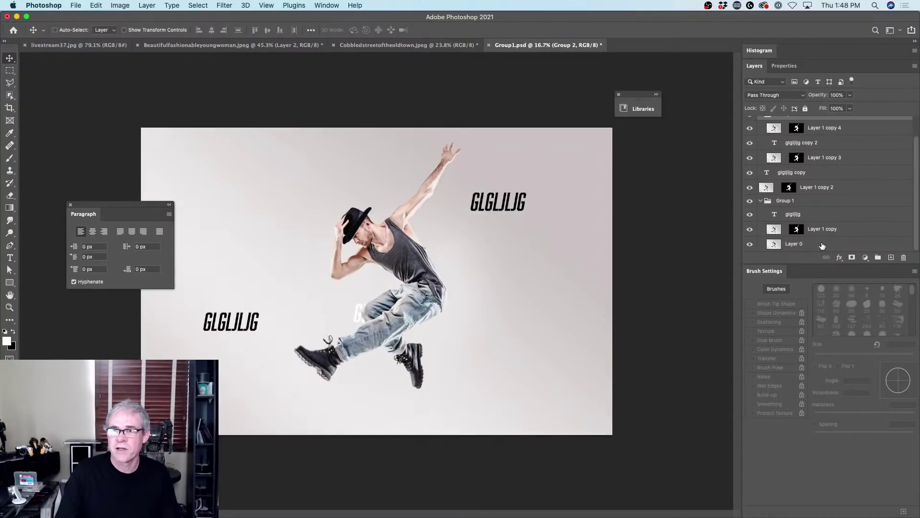
{"action": "scroll", "coordinate": [892, 153], "scroll_direction": "up", "scroll_amount": 1}
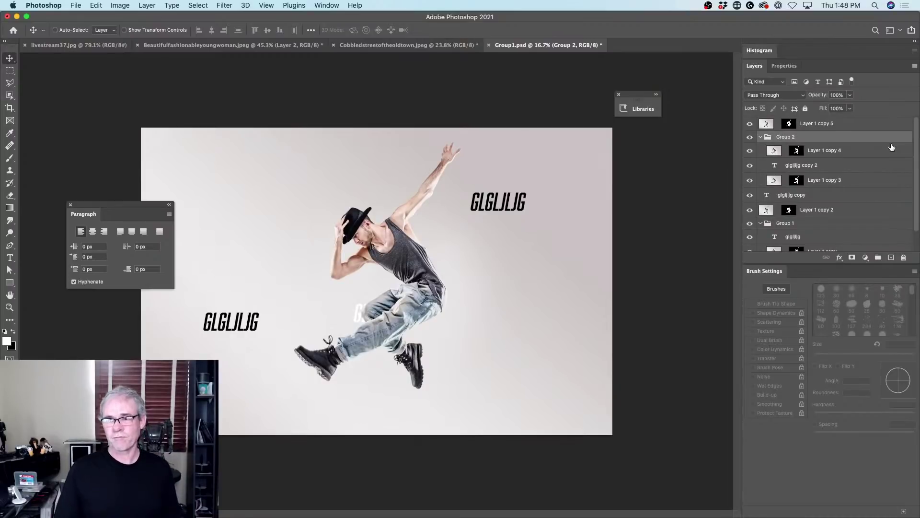
{"action": "scroll", "coordinate": [892, 148], "scroll_direction": "down", "scroll_amount": 1}
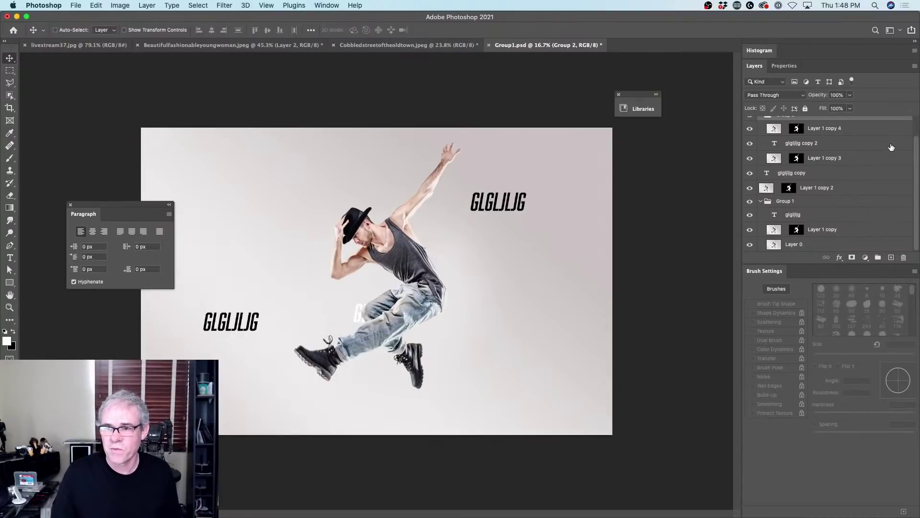
{"action": "scroll", "coordinate": [891, 147], "scroll_direction": "up", "scroll_amount": 1}
{"action": "scroll", "coordinate": [810, 215], "scroll_direction": "down", "scroll_amount": 1}
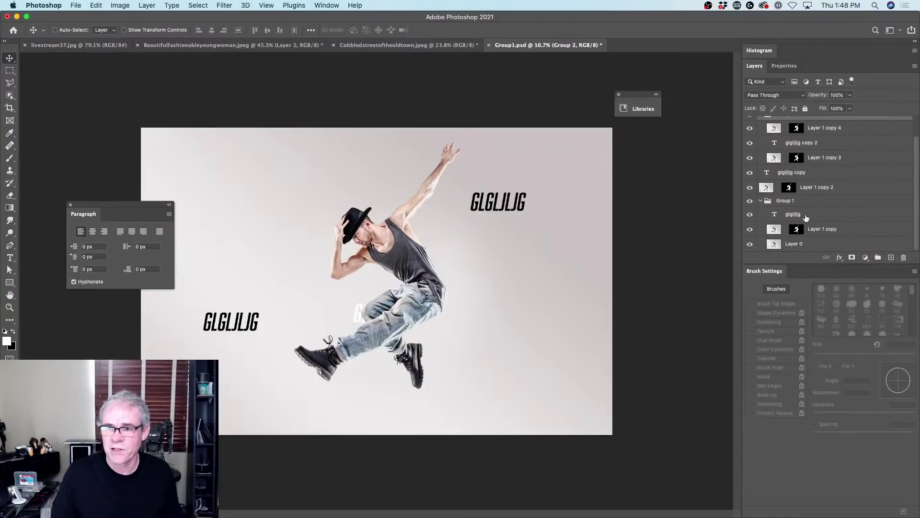
{"action": "scroll", "coordinate": [857, 247], "scroll_direction": "up", "scroll_amount": 1}
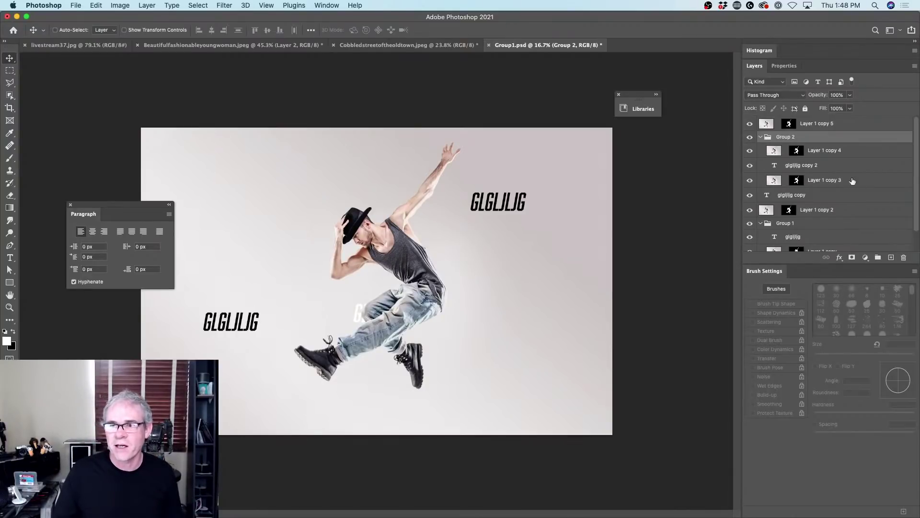
{"action": "scroll", "coordinate": [829, 215], "scroll_direction": "down", "scroll_amount": 2}
{"action": "scroll", "coordinate": [829, 217], "scroll_direction": "up", "scroll_amount": 2}
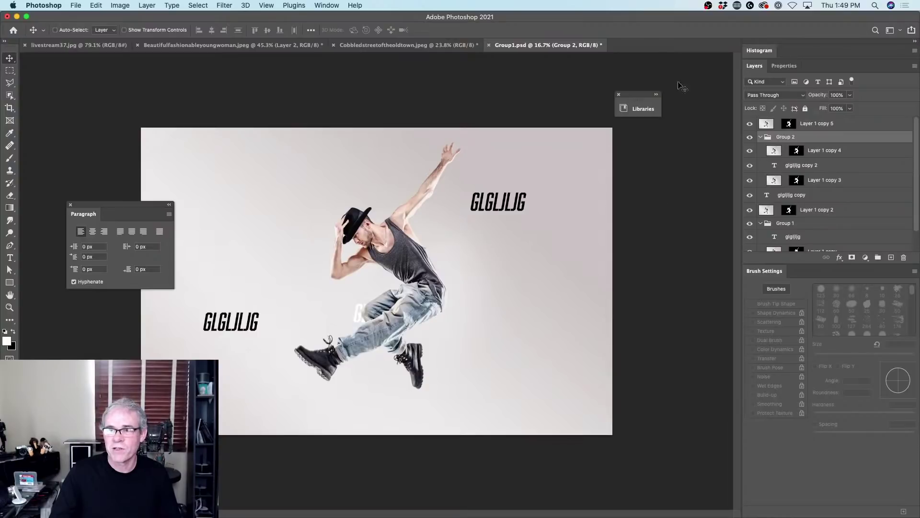
Filter the layers to type layers only, select all three text layers, and remove the filter
{"action": "left_click", "coordinate": [819, 82]}
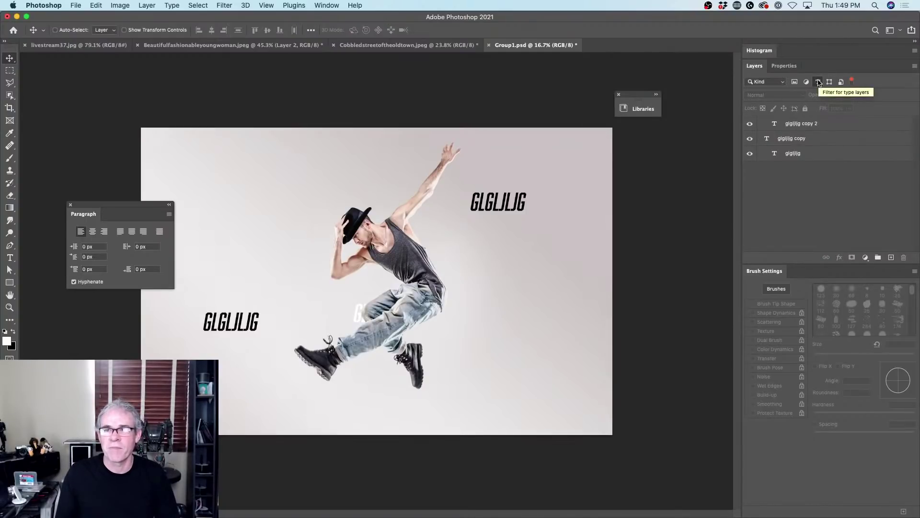
{"action": "left_click", "coordinate": [838, 127]}
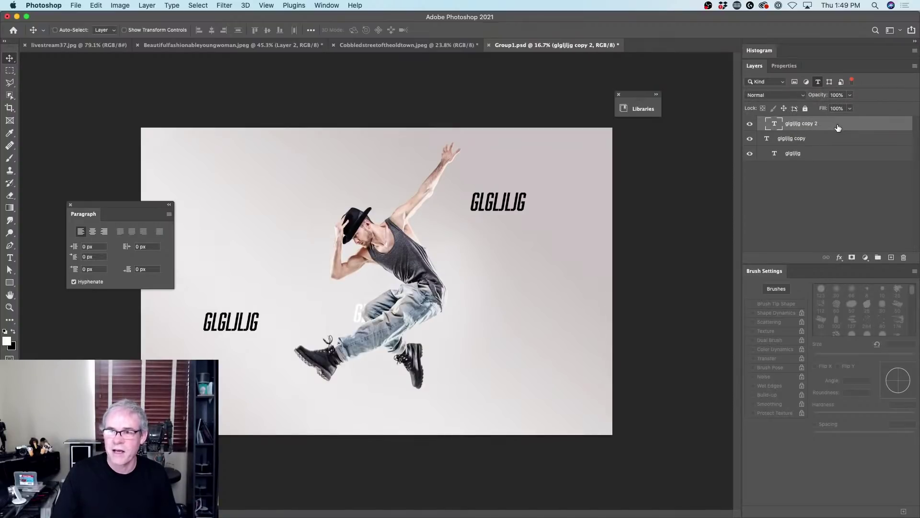
{"action": "left_click", "coordinate": [821, 158], "text": "shift"}
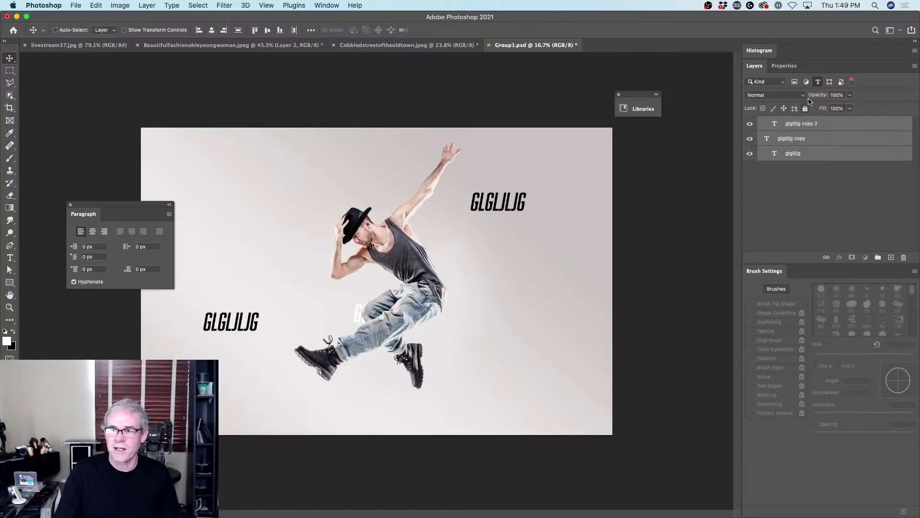
{"action": "left_click", "coordinate": [818, 82]}
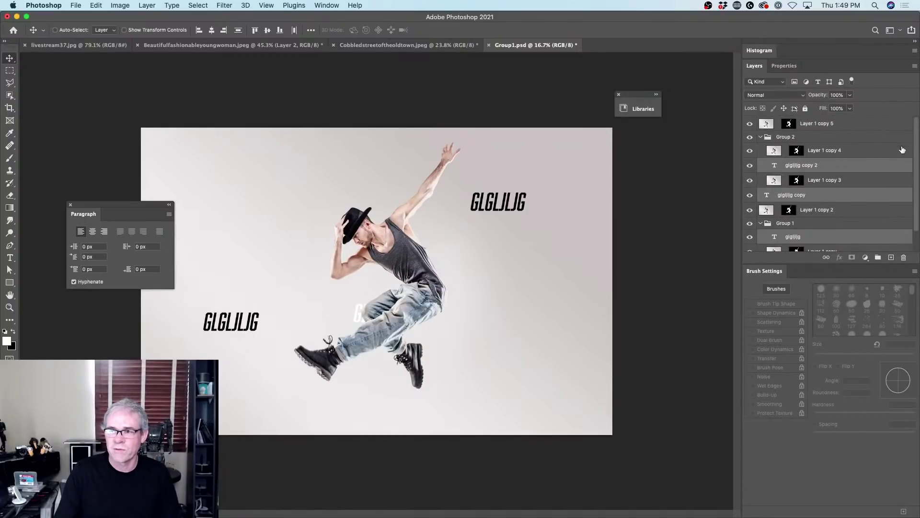
Move the selected text layers to the top of the layer stack and group them under the name "test"
{"action": "left_click_drag", "start_coordinate": [916, 135], "coordinate": [913, 116]}
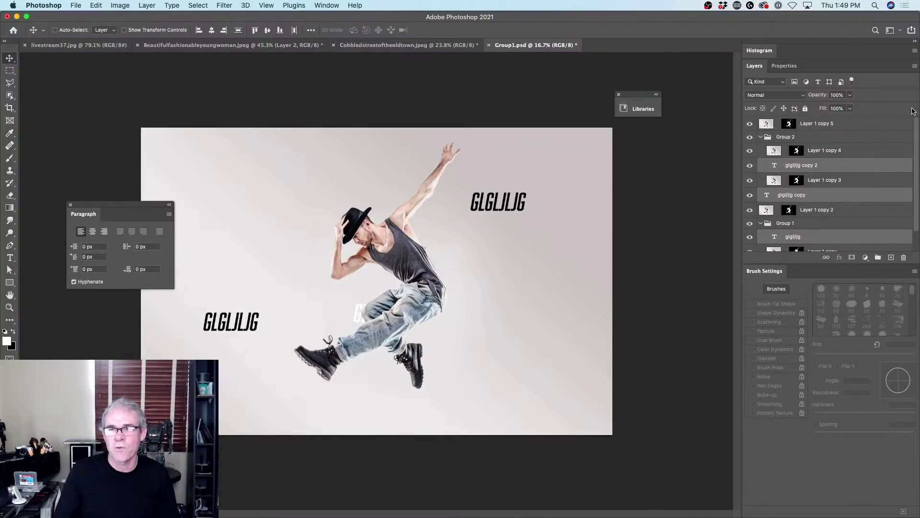
{"action": "left_click_drag", "start_coordinate": [818, 165], "coordinate": [813, 118]}
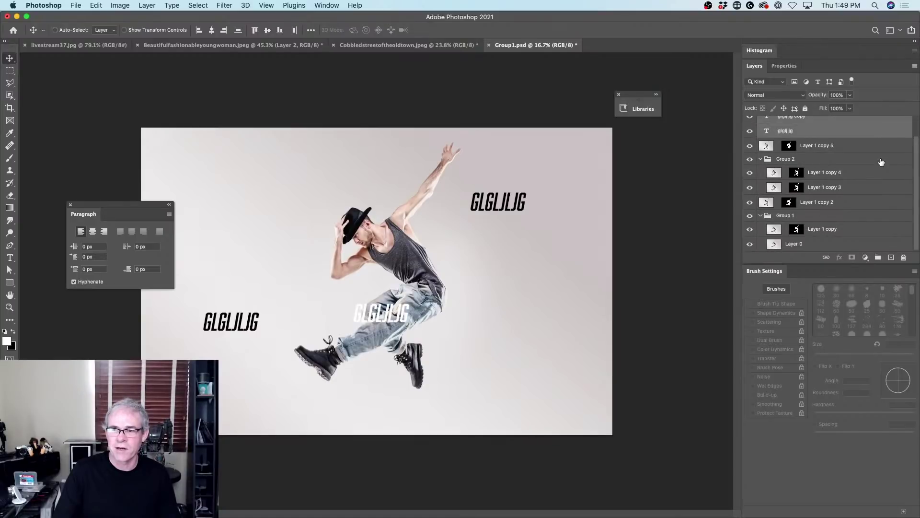
{"action": "scroll", "coordinate": [881, 161], "scroll_direction": "up", "scroll_amount": 2}
{"action": "key", "text": "super+g"}
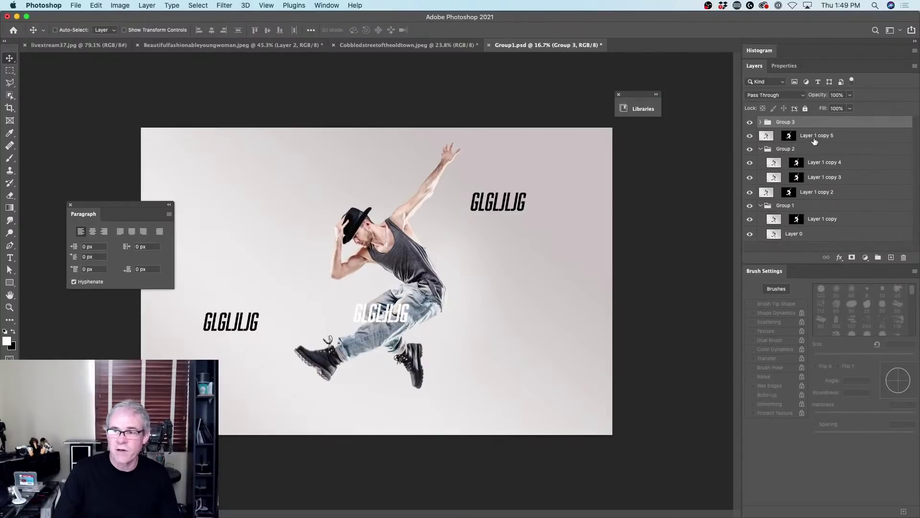
{"action": "double_click", "coordinate": [789, 121]}
{"action": "type", "text": "y"}
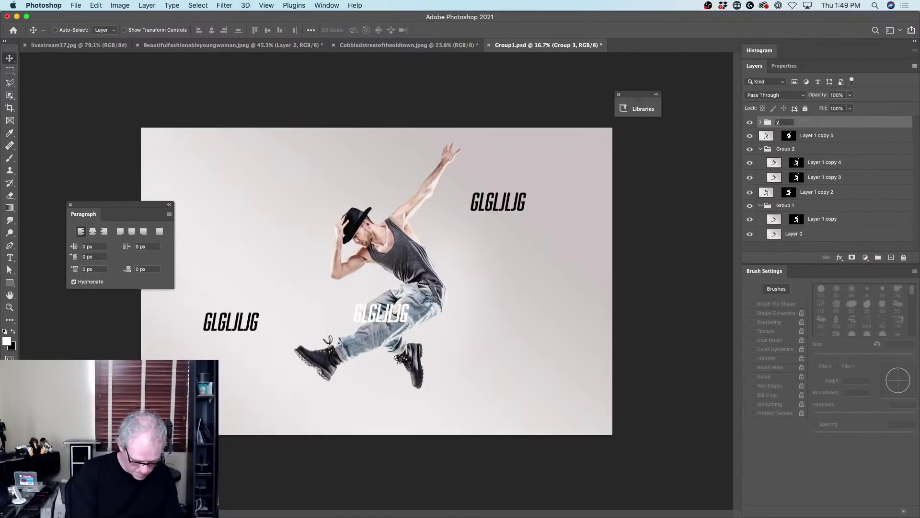
{"action": "type", "text": "est"}
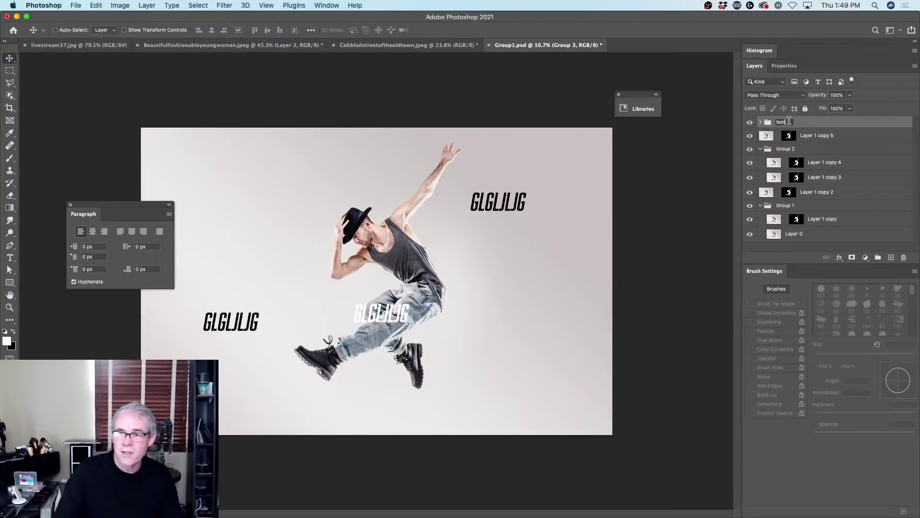
{"action": "key", "text": "Return"}
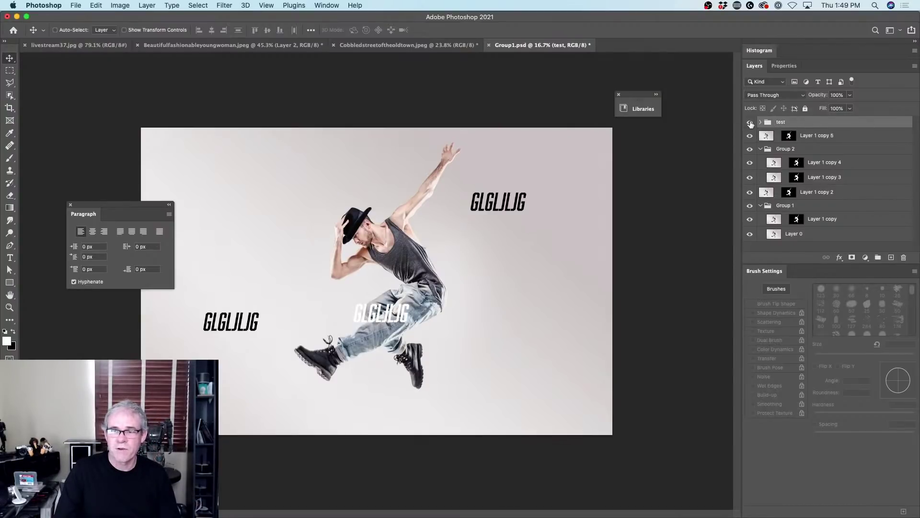
Toggle the visibility of the "test" group off and on to check its text, and expand the group
{"action": "left_click", "coordinate": [750, 123]}
{"action": "left_click", "coordinate": [750, 123]}
{"action": "left_click", "coordinate": [750, 123]}
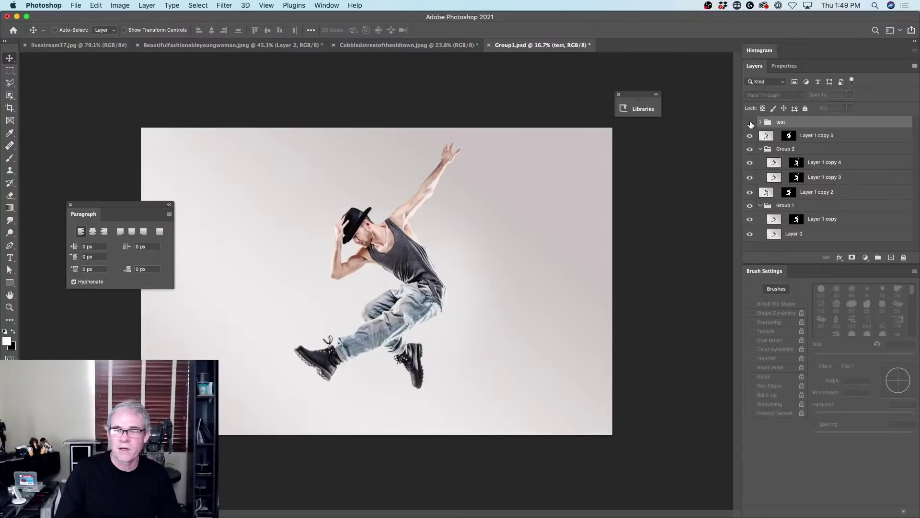
{"action": "left_click", "coordinate": [750, 123]}
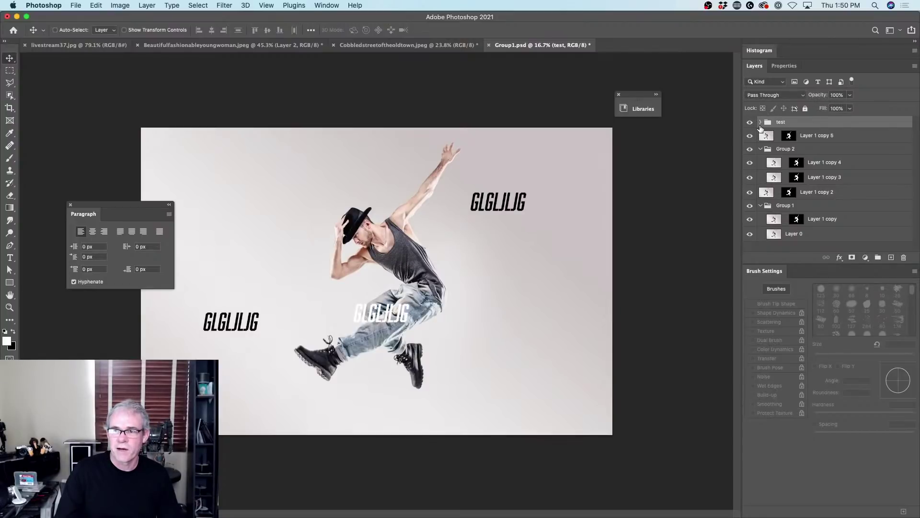
{"action": "left_click", "coordinate": [760, 123]}
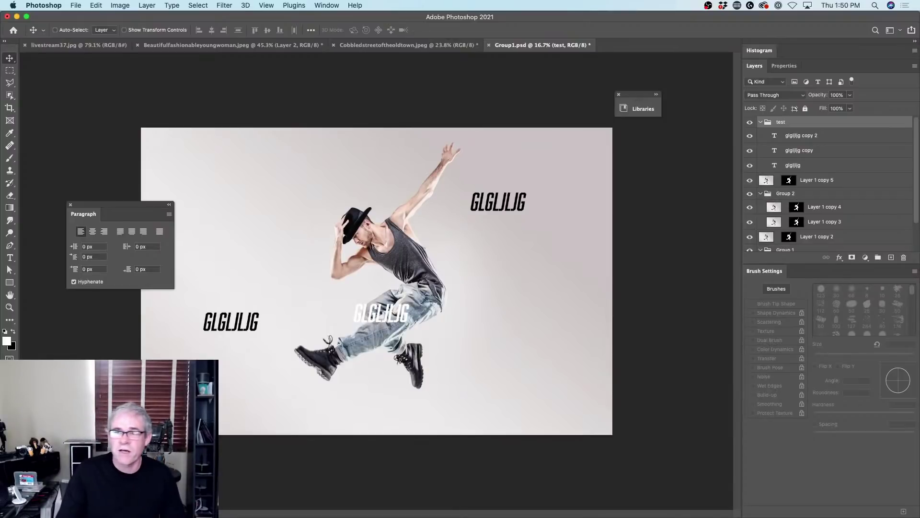
Switch to the livestream37.jpg document, show it at 49.2% zoom, and move the floating Paragraph panel clear of the image
{"action": "left_click", "coordinate": [192, 45]}
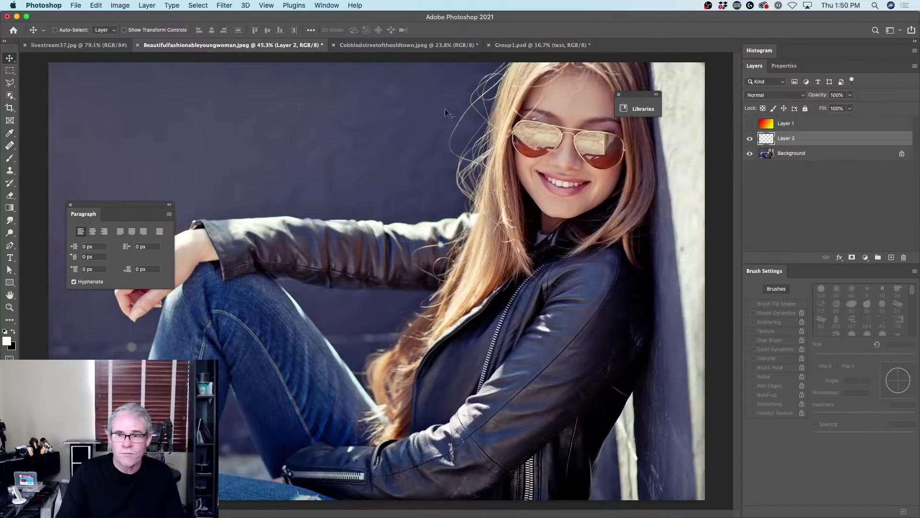
{"action": "left_click", "coordinate": [91, 45]}
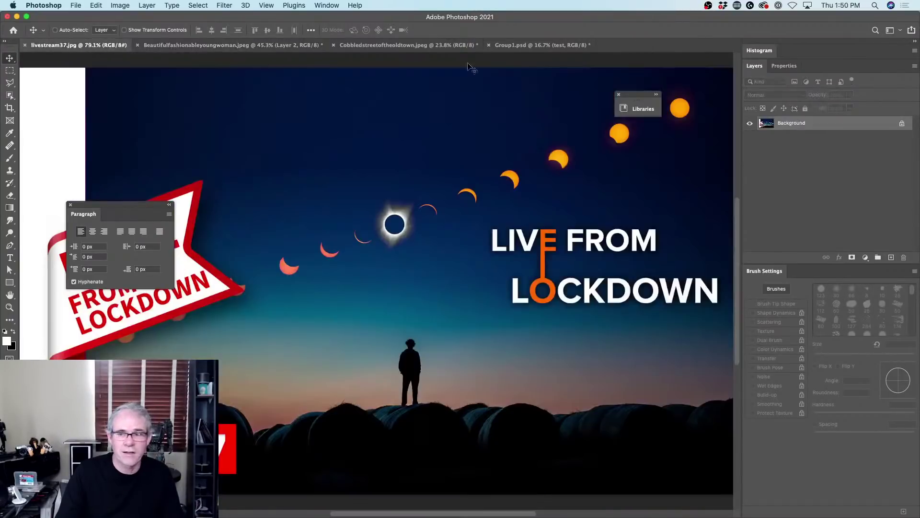
{"action": "key", "text": "super+minus"}
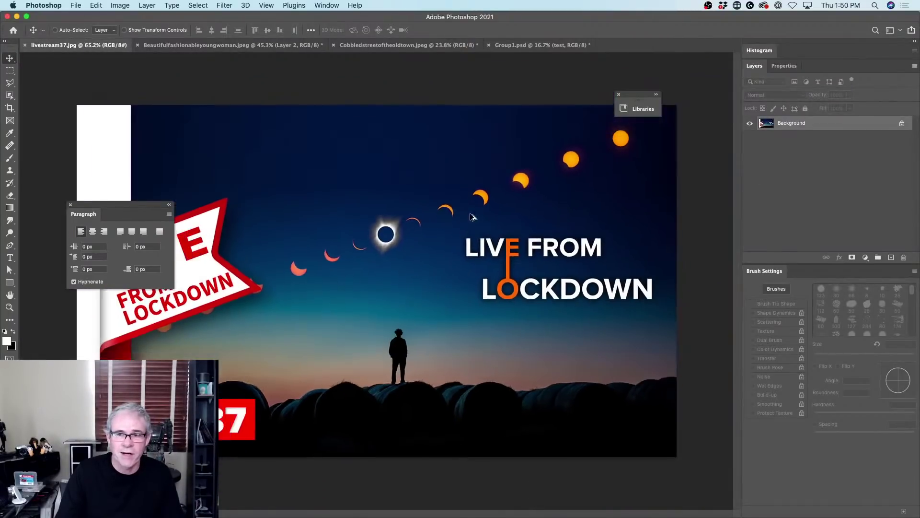
{"action": "key", "text": "super+minus"}
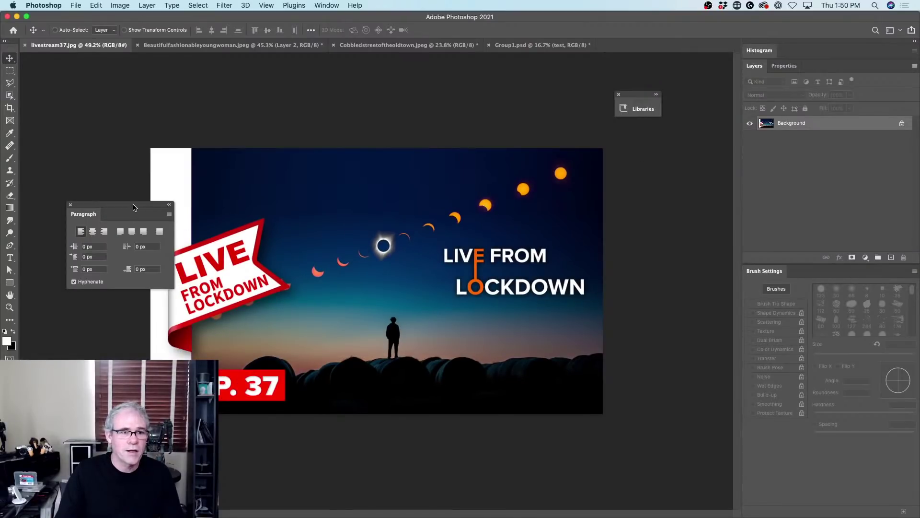
{"action": "left_click_drag", "start_coordinate": [133, 207], "coordinate": [94, 57]}
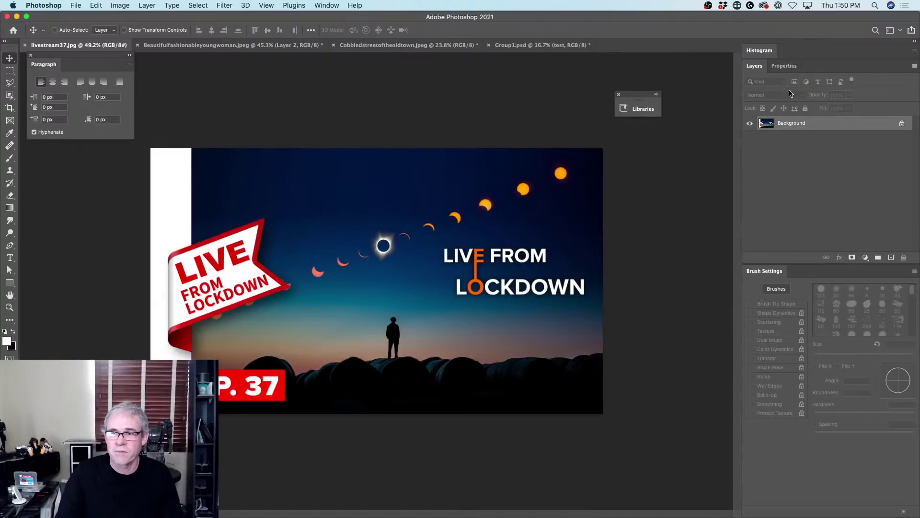
Float the Properties panel beside the dock, enlarged to show all document settings, and dock Libraries alongside Layers
{"action": "left_click", "coordinate": [782, 70]}
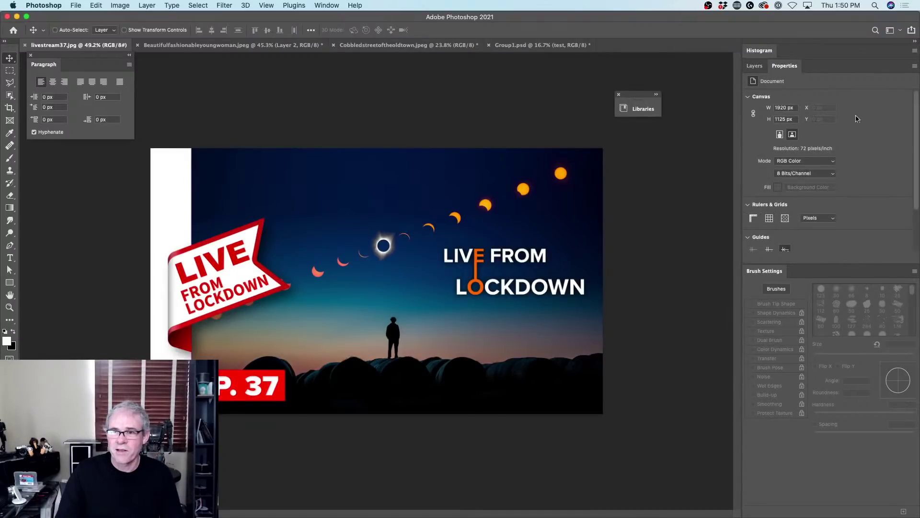
{"action": "scroll", "coordinate": [915, 120], "scroll_direction": "down", "scroll_amount": 2}
{"action": "scroll", "coordinate": [914, 120], "scroll_direction": "down", "scroll_amount": 3}
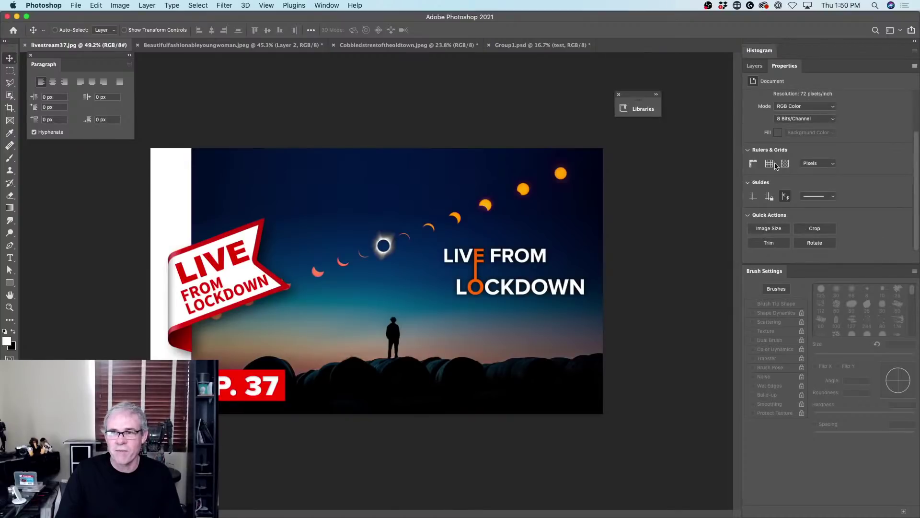
{"action": "left_click_drag", "start_coordinate": [784, 66], "coordinate": [547, 85]}
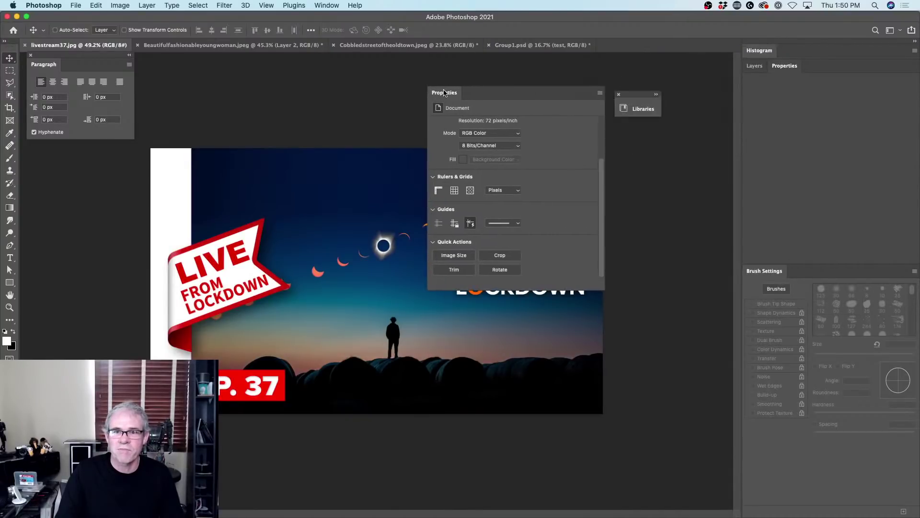
{"action": "left_click_drag", "start_coordinate": [629, 97], "coordinate": [786, 68]}
{"action": "left_click_drag", "start_coordinate": [497, 88], "coordinate": [675, 58]}
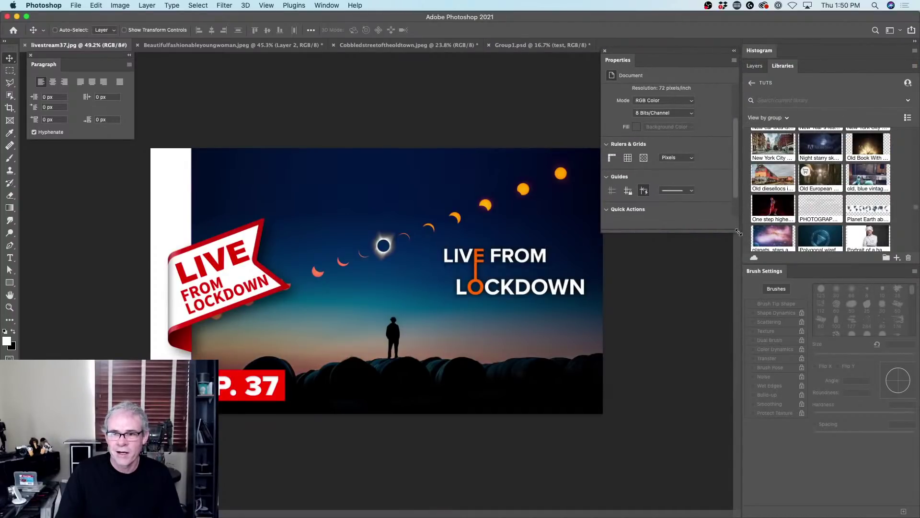
{"action": "left_click_drag", "start_coordinate": [739, 232], "coordinate": [731, 331]}
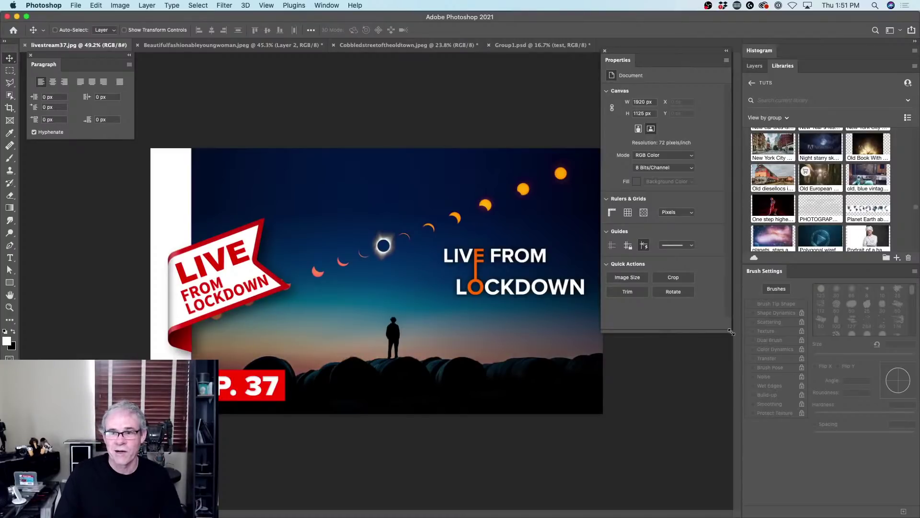
Open the old diesel locomotives photo from the TUTS library as its own document
{"action": "double_click", "coordinate": [770, 179]}
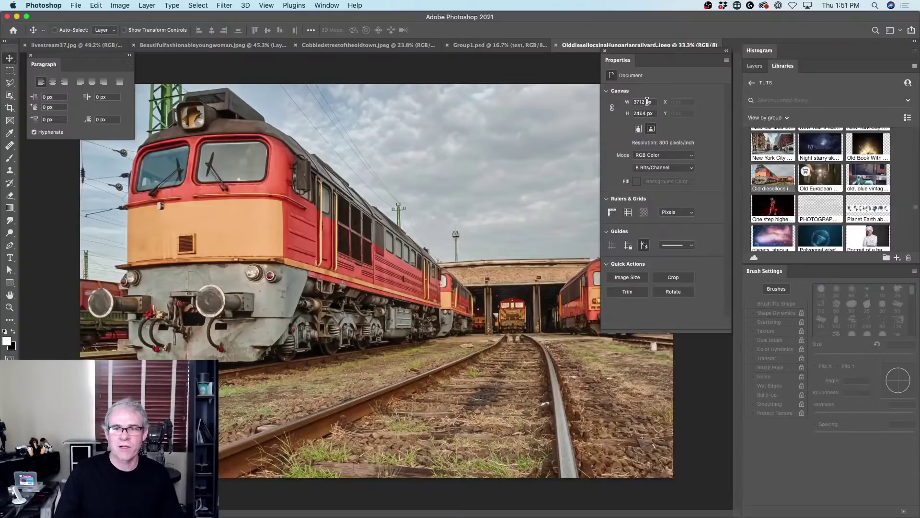
Try a canvas width of 1920 px with the height unlinked, accepting the clipping, and undo it
{"action": "left_click_drag", "start_coordinate": [645, 102], "coordinate": [626, 103]}
{"action": "type", "text": "192"}
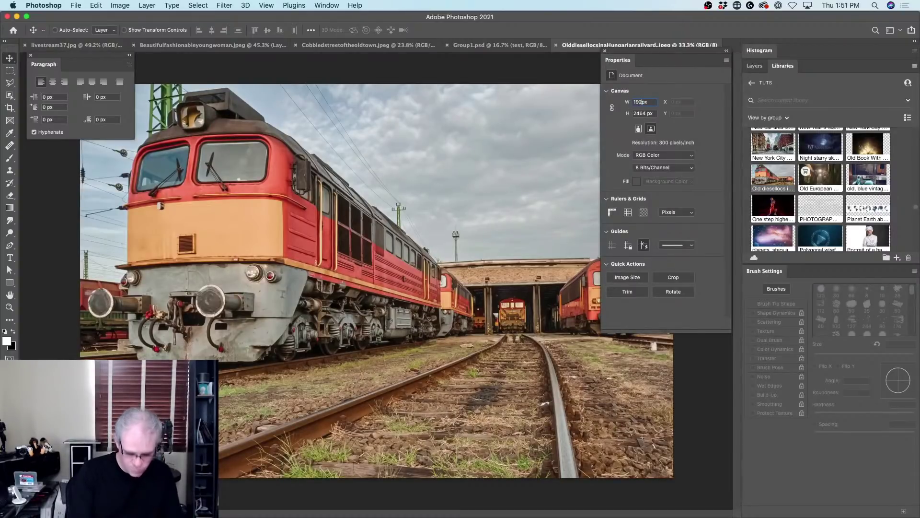
{"action": "type", "text": "0"}
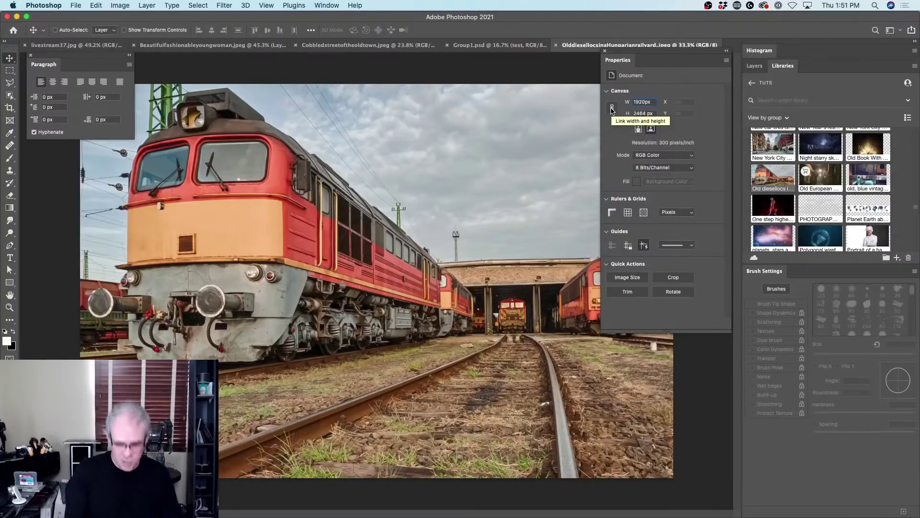
{"action": "key", "text": "Return"}
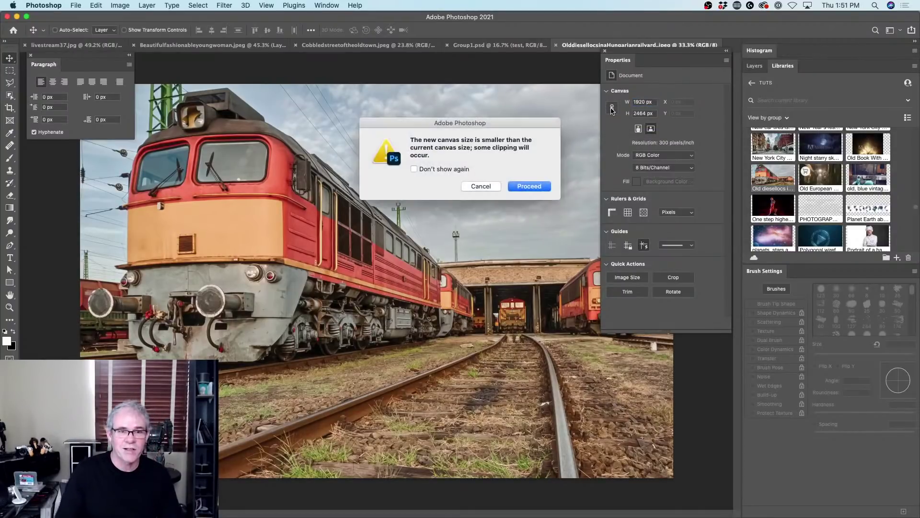
{"action": "left_click", "coordinate": [538, 188]}
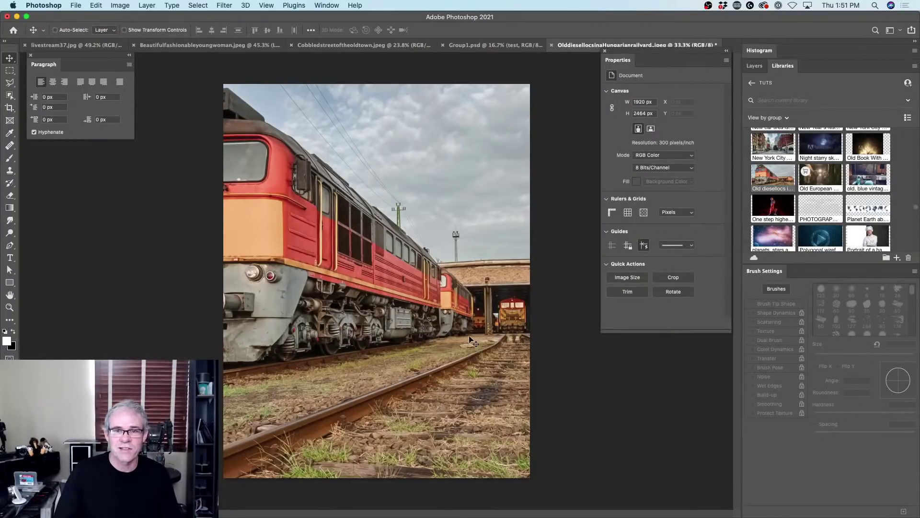
{"action": "key", "text": "super+z"}
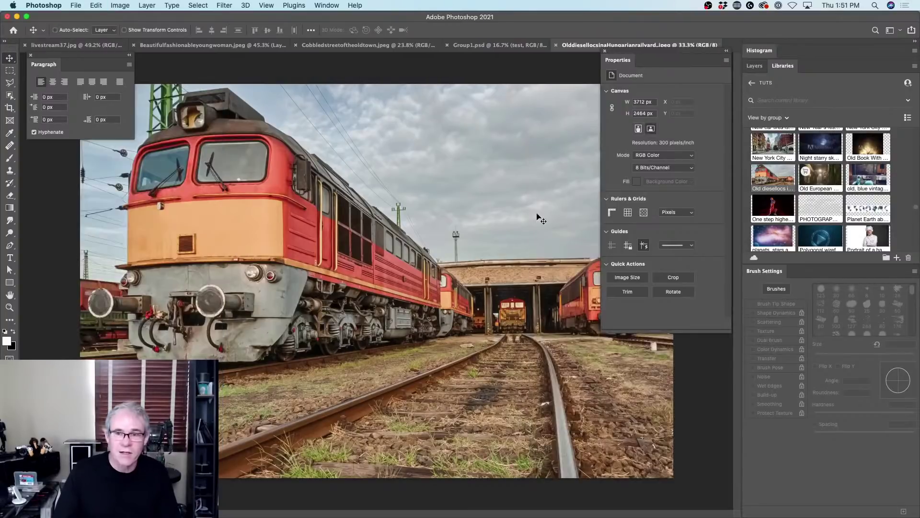
Link the canvas width and height, try a proportional canvas width of 1920 px, and undo the resize
{"action": "double_click", "coordinate": [631, 103]}
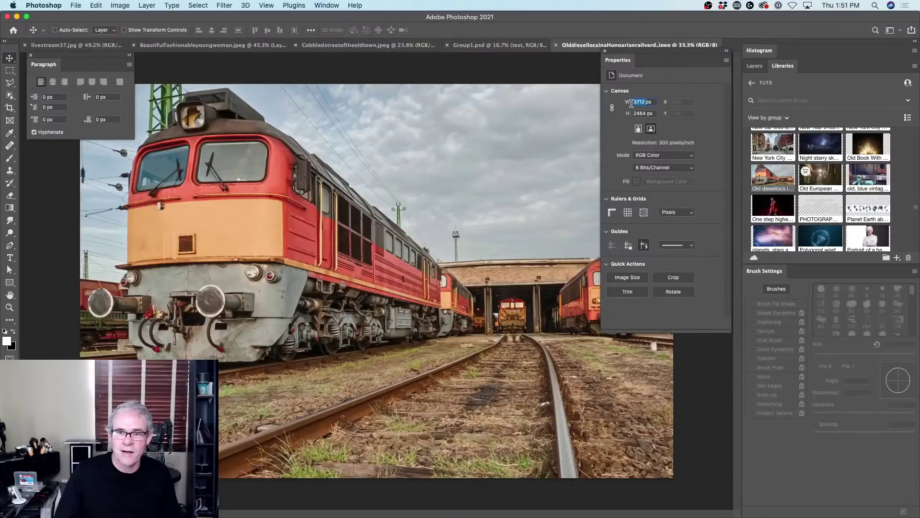
{"action": "key", "text": "BackSpace"}
{"action": "type", "text": "1920"}
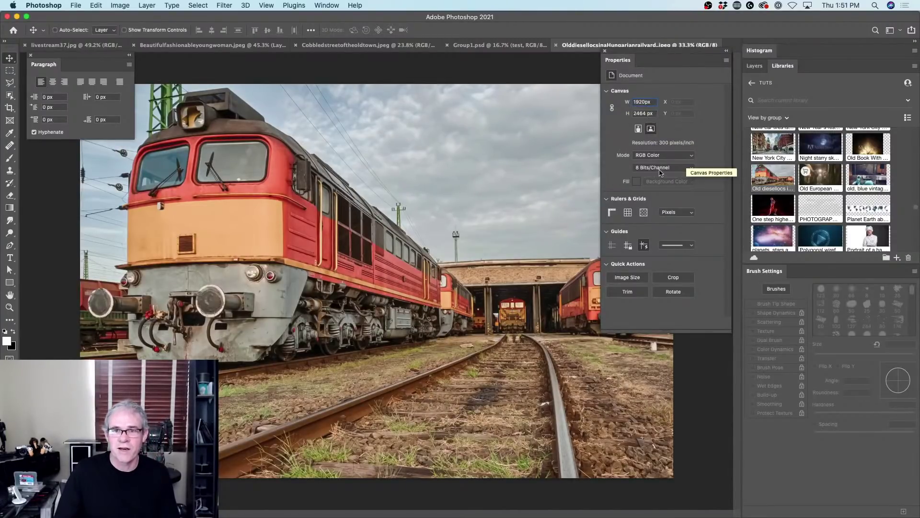
{"action": "left_click", "coordinate": [613, 108]}
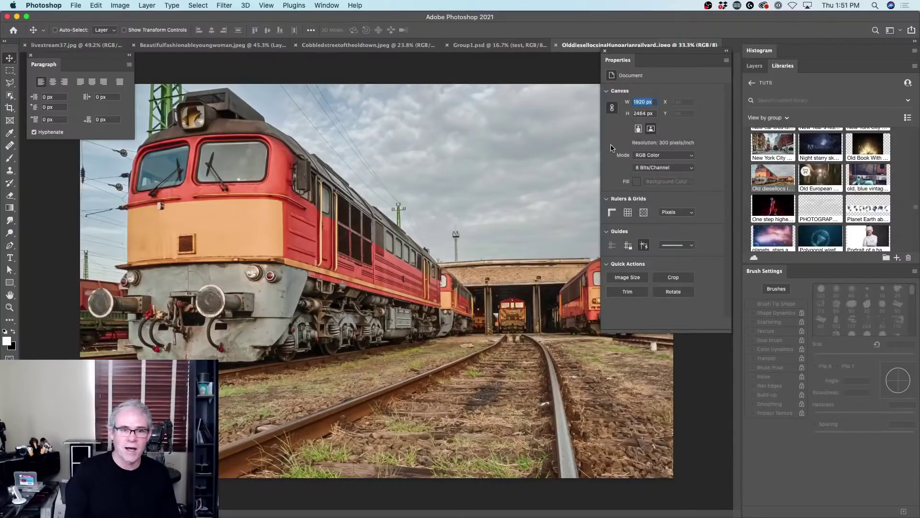
{"action": "key", "text": "Return"}
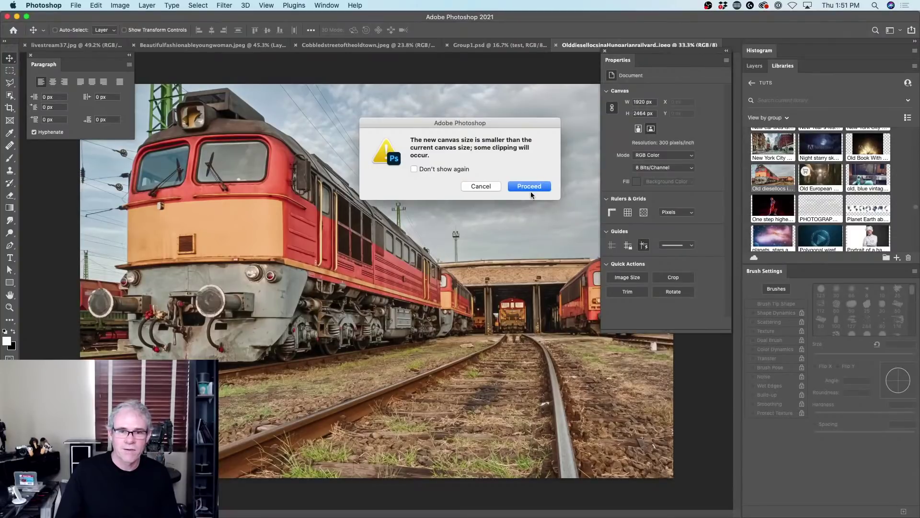
{"action": "left_click", "coordinate": [539, 186]}
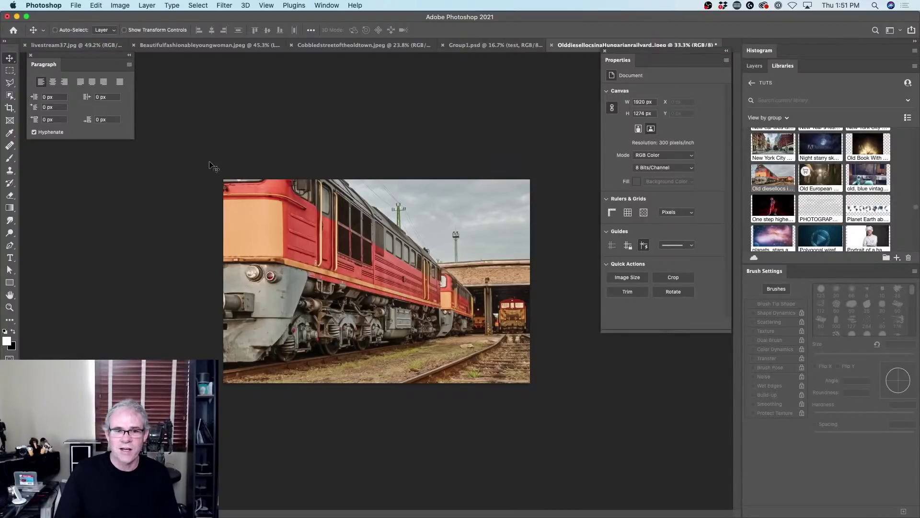
{"action": "key", "text": "super+z"}
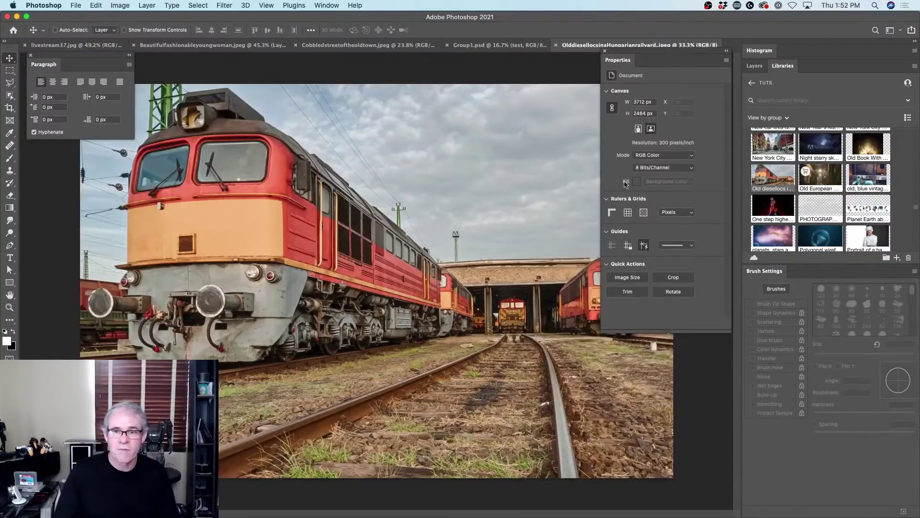
Enlarge the linked canvas to 4200 px wide, show the document's layers, and undo the enlargement
{"action": "left_click", "coordinate": [645, 101]}
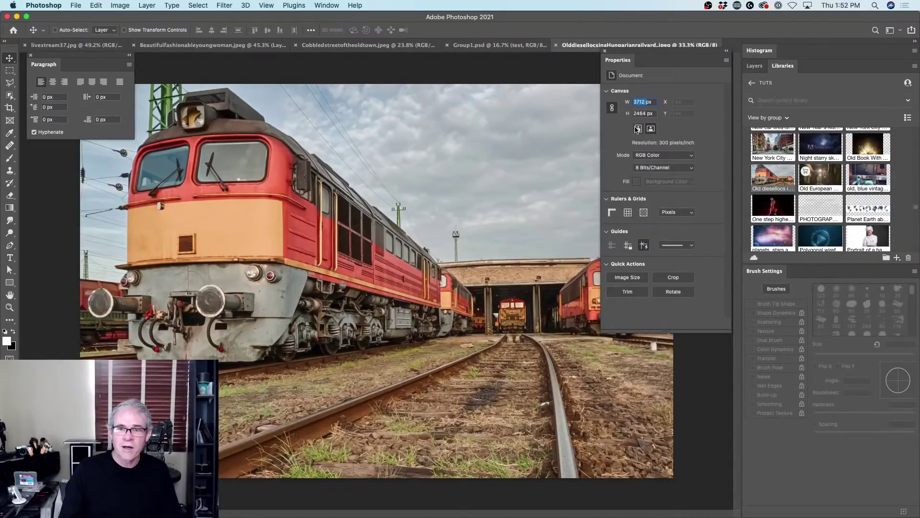
{"action": "type", "text": "4200"}
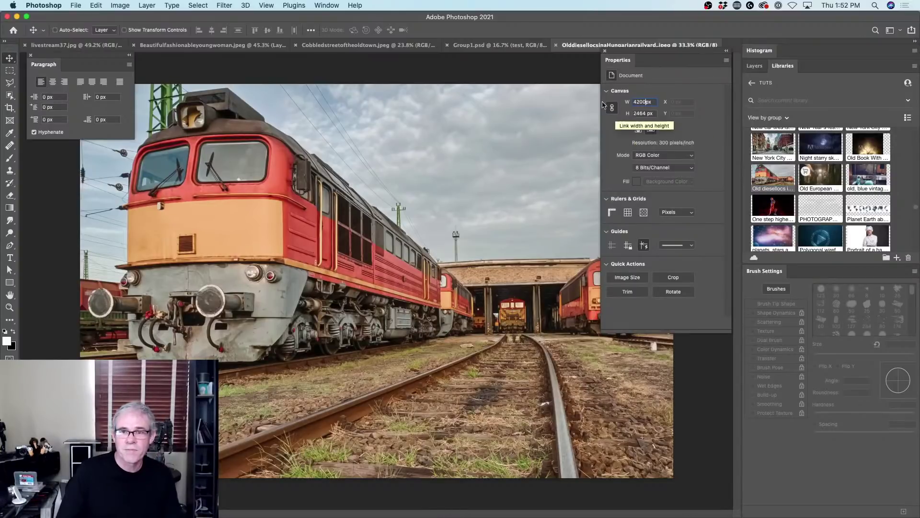
{"action": "key", "text": "Return"}
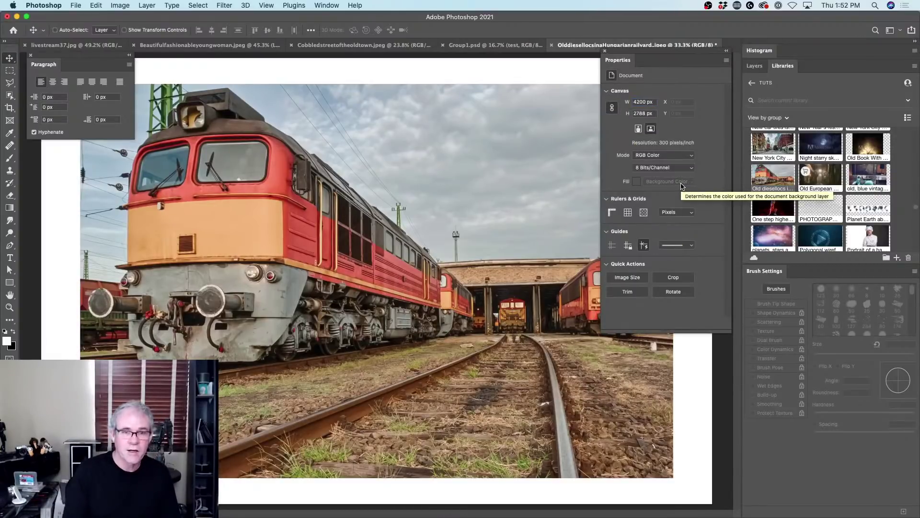
{"action": "scroll", "coordinate": [382, 251], "scroll_direction": "down", "scroll_amount": 5}
{"action": "scroll", "coordinate": [381, 249], "scroll_direction": "up", "scroll_amount": 4}
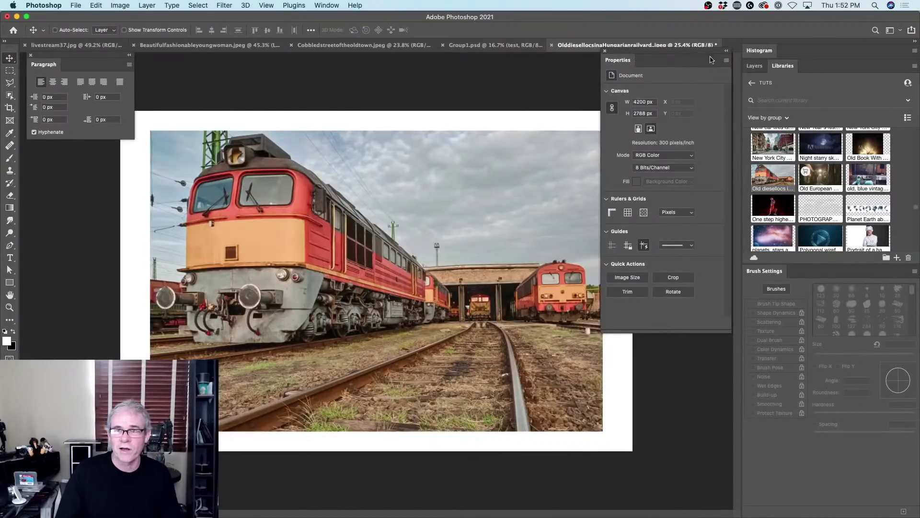
{"action": "left_click", "coordinate": [755, 65]}
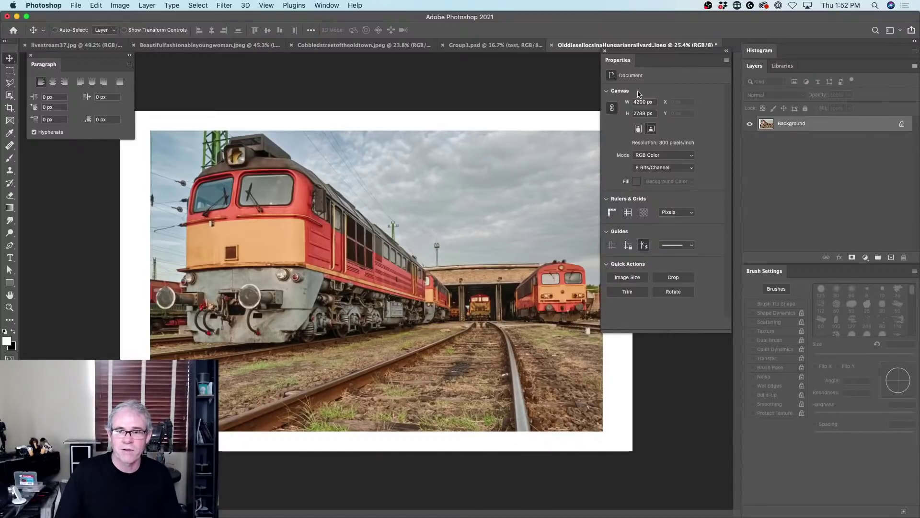
{"action": "key", "text": "super+z"}
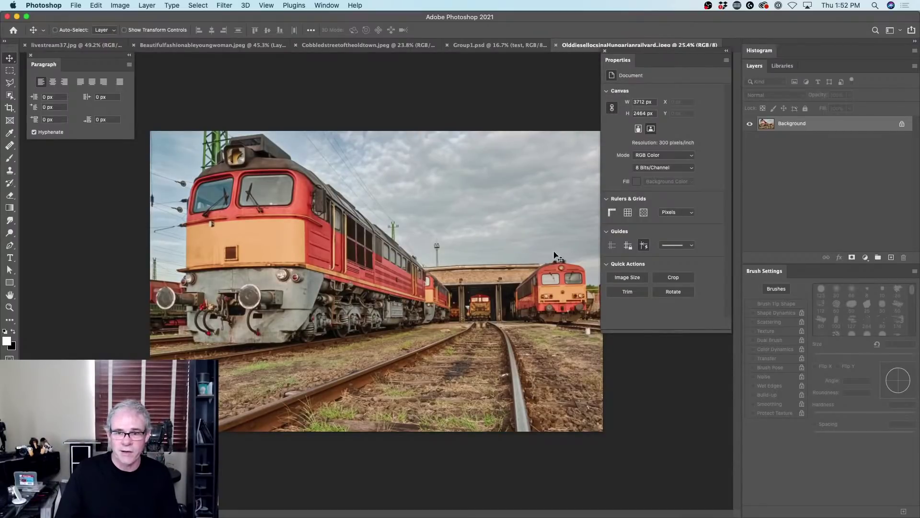
Try scaling the locomotive image to 50 percent with Image Size, and undo it
{"action": "left_click", "coordinate": [628, 278]}
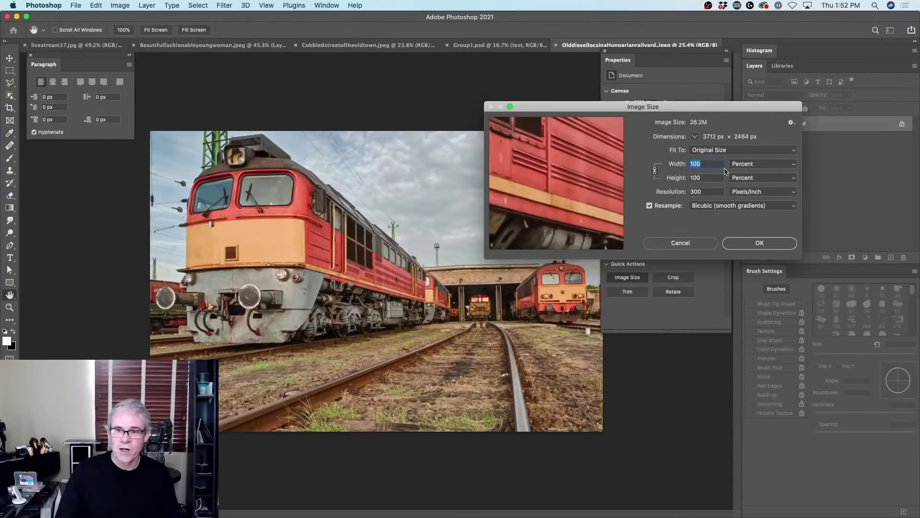
{"action": "type", "text": "50"}
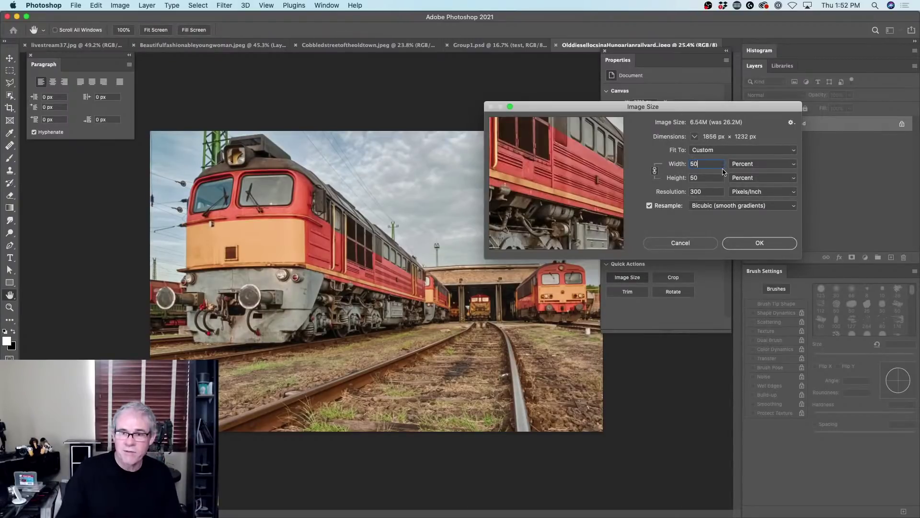
{"action": "left_click", "coordinate": [776, 242]}
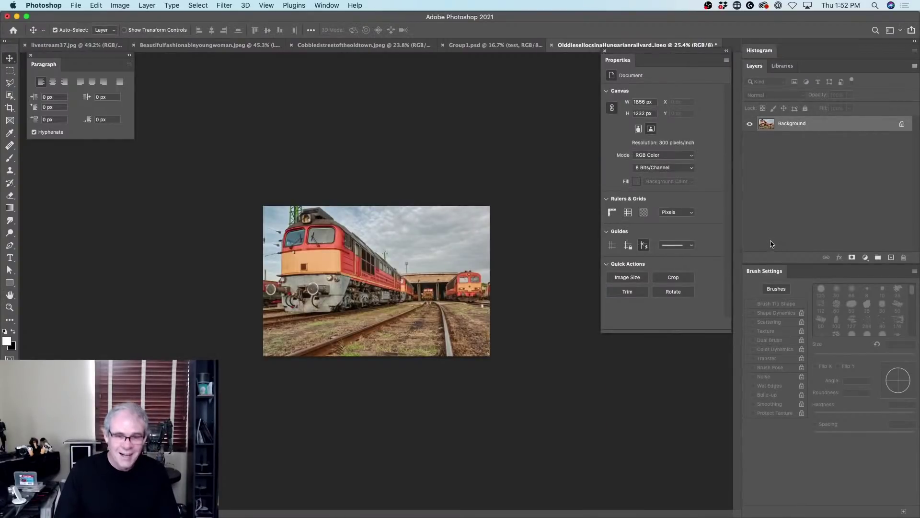
{"action": "key", "text": "super+z"}
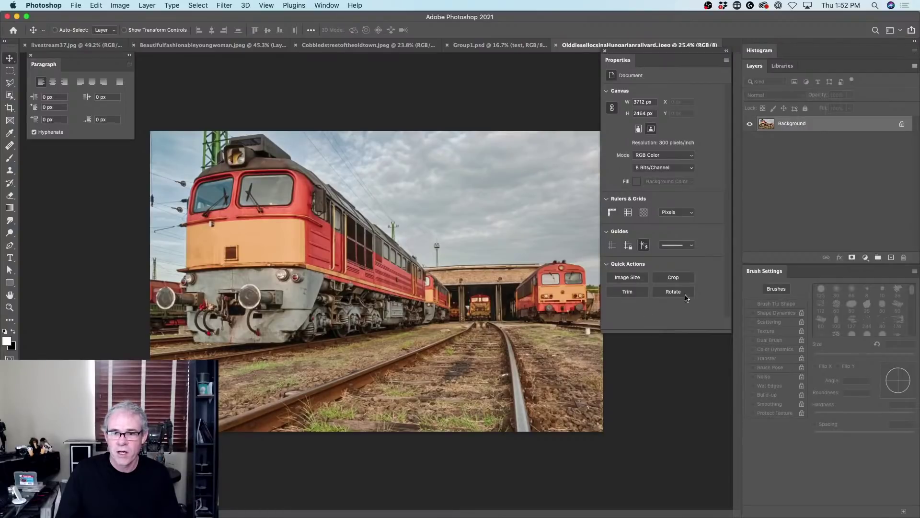
Resize the locomotive image to 50 percent width and height, and show it at 46% zoom
{"action": "left_click", "coordinate": [627, 277]}
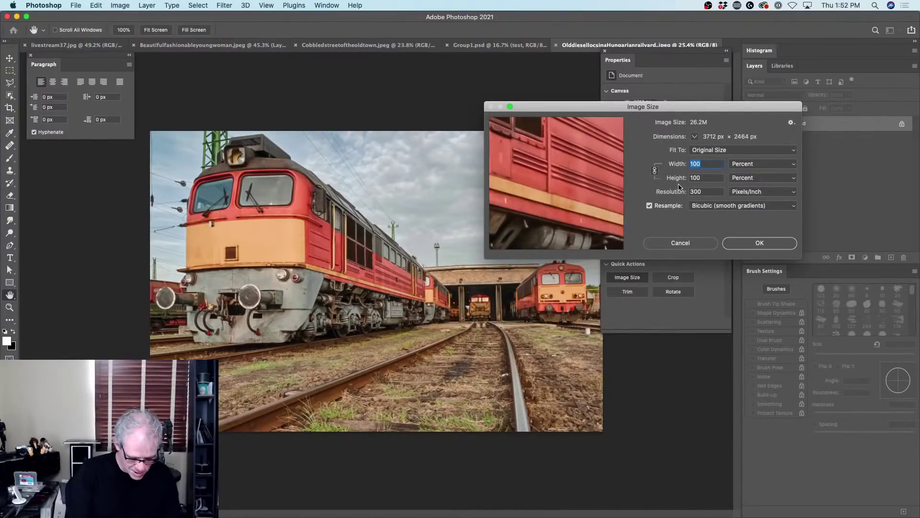
{"action": "type", "text": "50"}
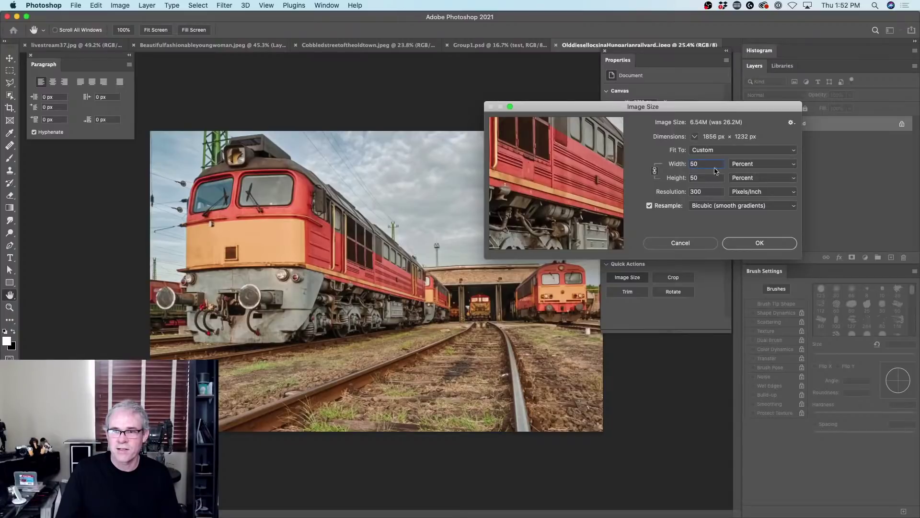
{"action": "left_click", "coordinate": [758, 241]}
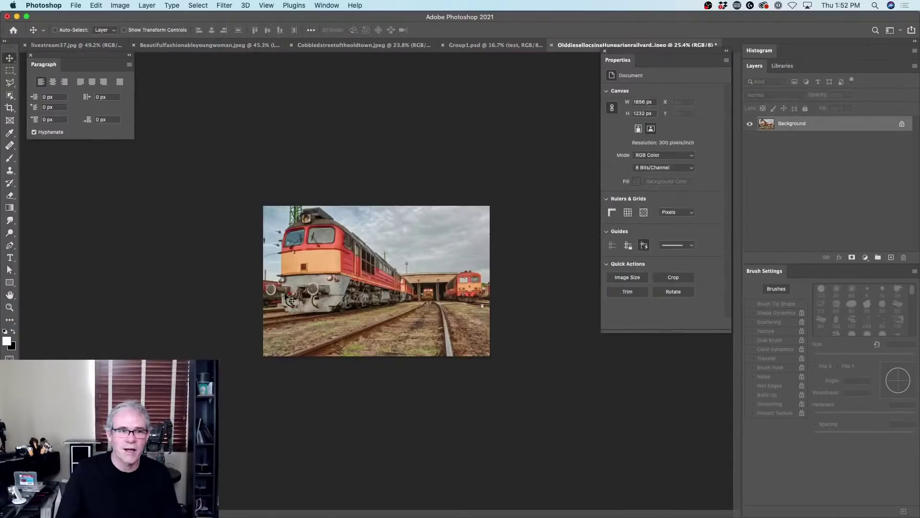
{"action": "scroll", "coordinate": [384, 187], "scroll_direction": "up", "scroll_amount": 5}
{"action": "scroll", "coordinate": [384, 187], "scroll_direction": "down", "scroll_amount": 3}
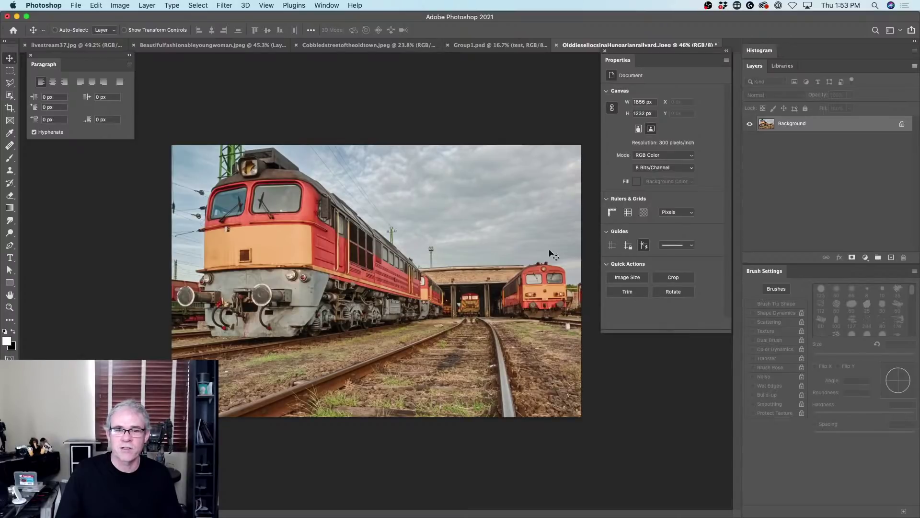
Unlock the Background layer to show its pixel layer properties, and undo the unlocking
{"action": "left_click", "coordinate": [901, 124]}
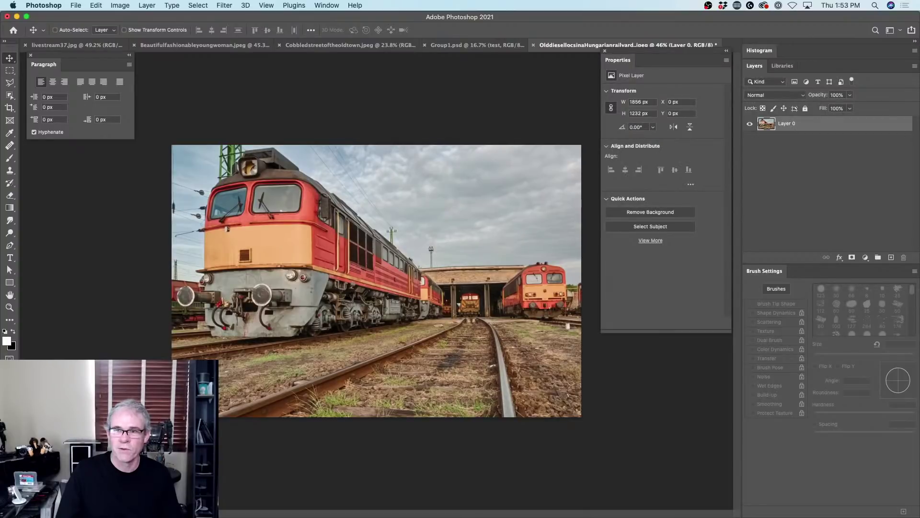
{"action": "key", "text": "ctrl"}
{"action": "key", "text": "ctrl+z"}
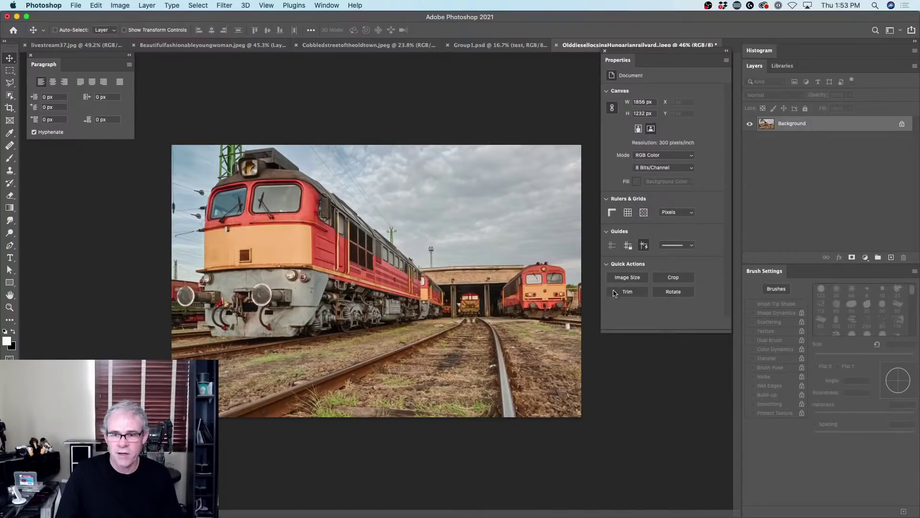
Start the Crop quick action, crop the image to a reduced 1:1 square around the locomotive's side, and undo the crop
{"action": "left_click", "coordinate": [674, 278]}
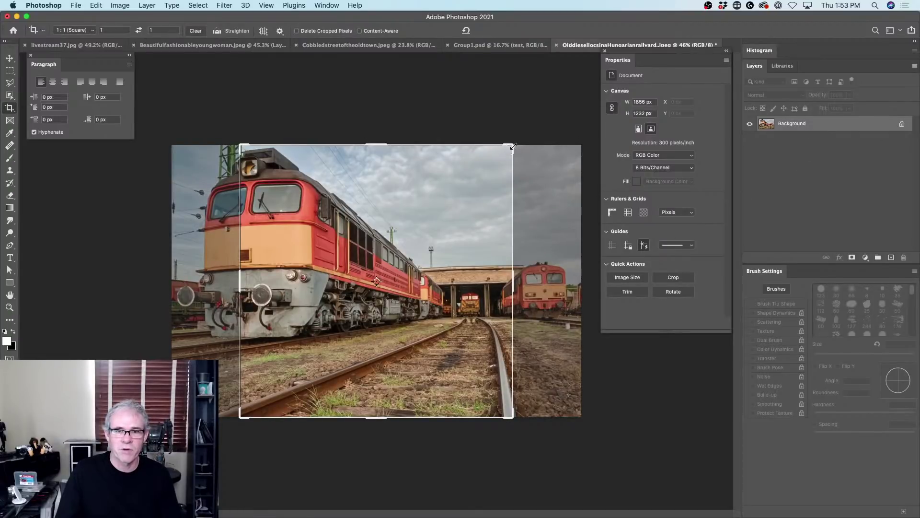
{"action": "left_click_drag", "start_coordinate": [507, 157], "coordinate": [481, 177]}
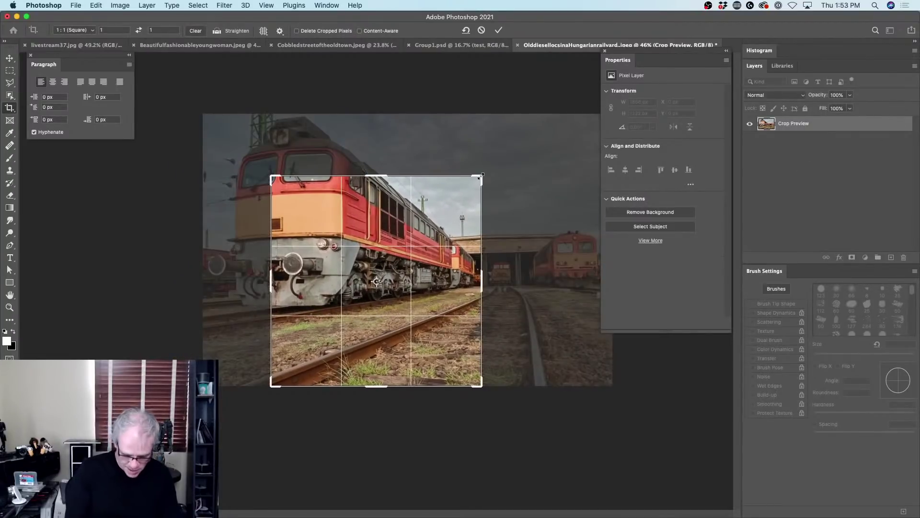
{"action": "key", "text": "Return"}
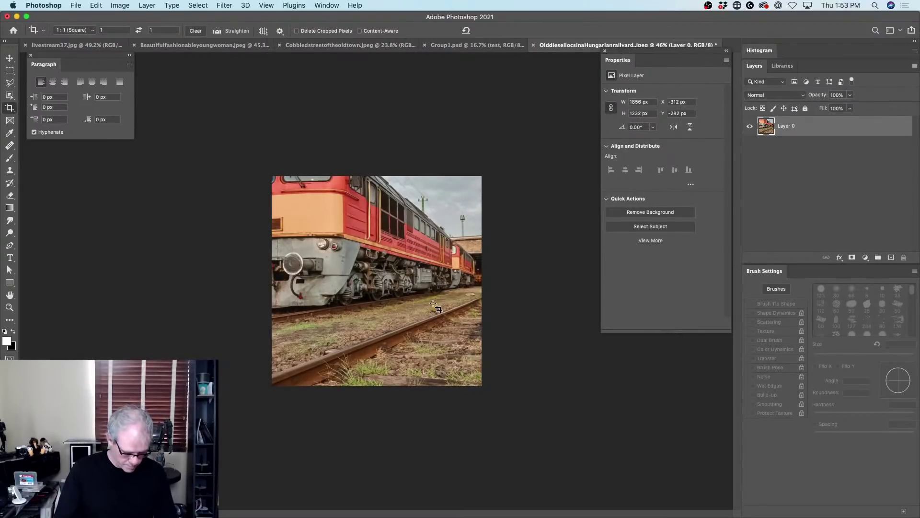
{"action": "key", "text": "super+z"}
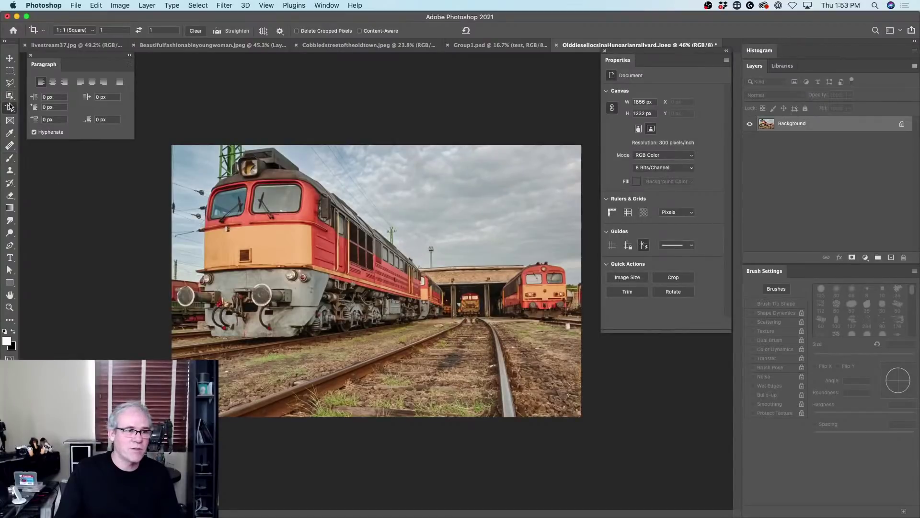
Use the Crop tool to crop the image to a full-height, centred 1:1 square, and undo the crop
{"action": "left_click", "coordinate": [10, 108]}
{"action": "left_click", "coordinate": [401, 196]}
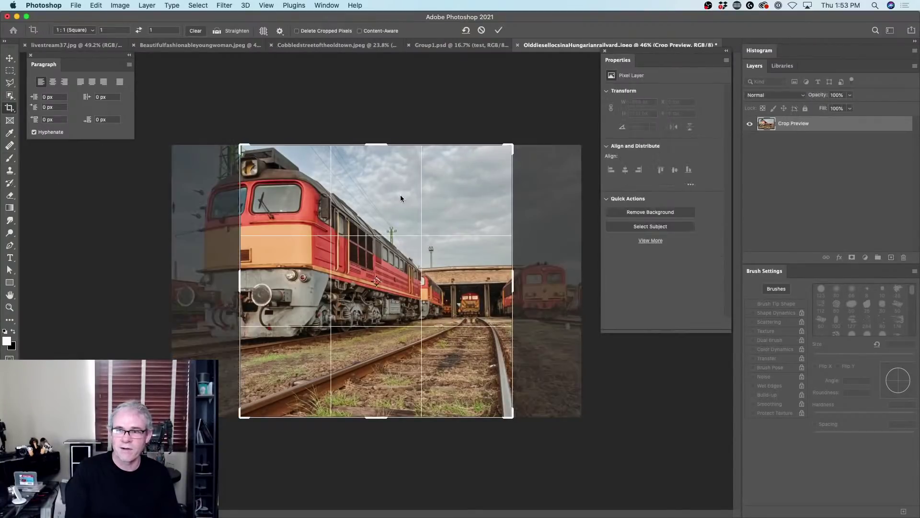
{"action": "key", "text": "Return"}
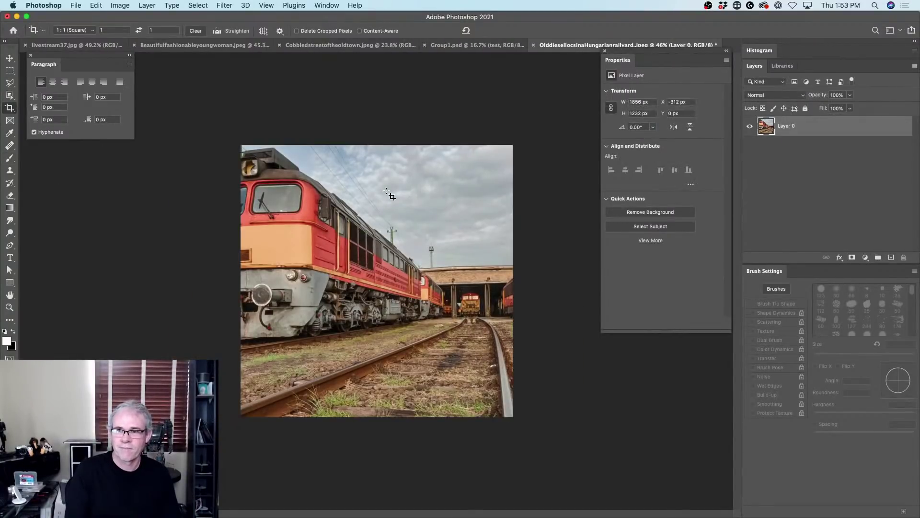
{"action": "key", "text": "super+z"}
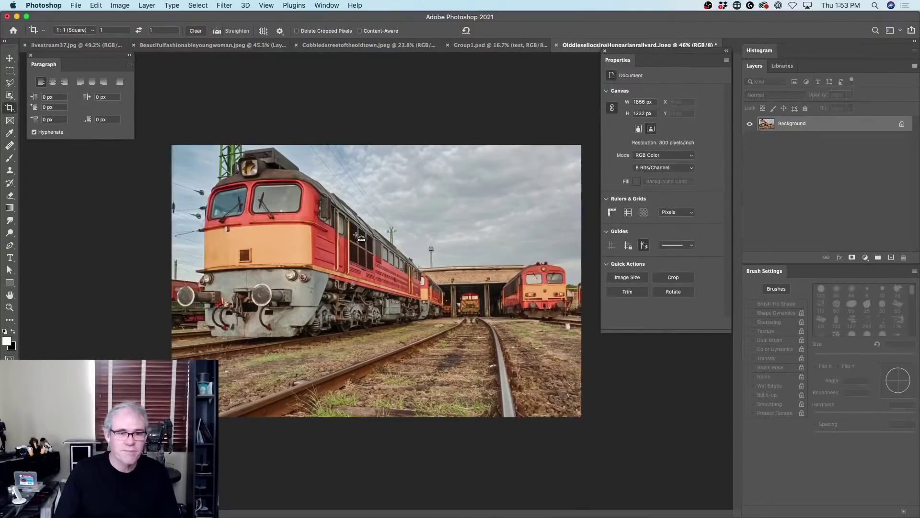
Toggle the rulers and the grid on and off, open and cancel the transparency preferences, and leave the Crop tool for the Move tool
{"action": "left_click", "coordinate": [613, 210]}
{"action": "left_click", "coordinate": [612, 211]}
{"action": "left_click", "coordinate": [628, 212]}
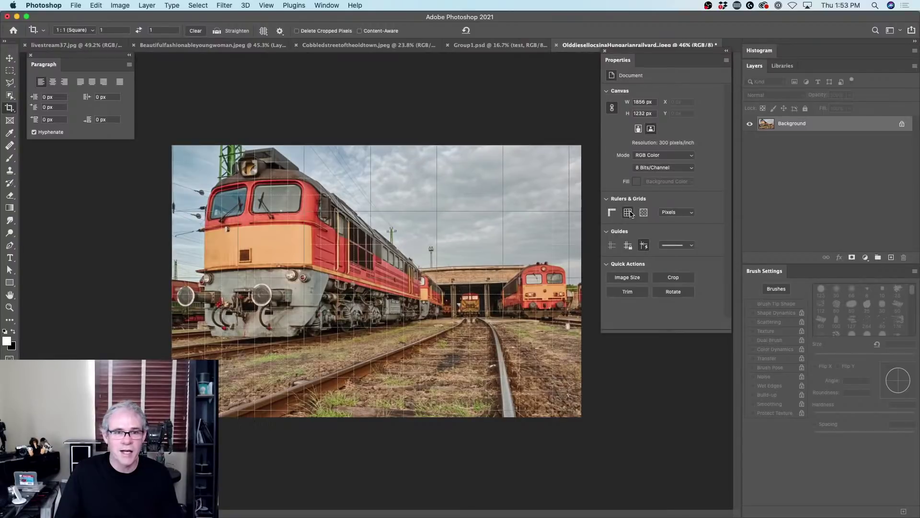
{"action": "left_click", "coordinate": [628, 212]}
{"action": "left_click", "coordinate": [644, 214]}
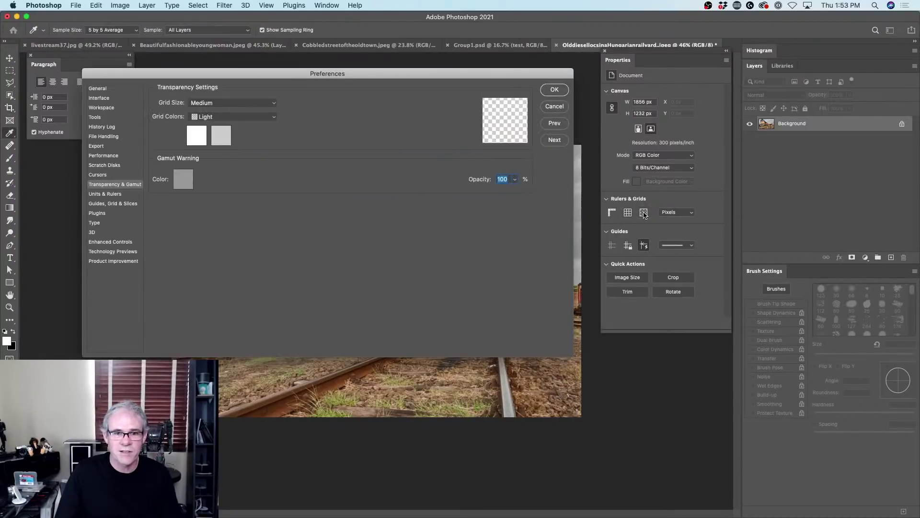
{"action": "left_click", "coordinate": [552, 108]}
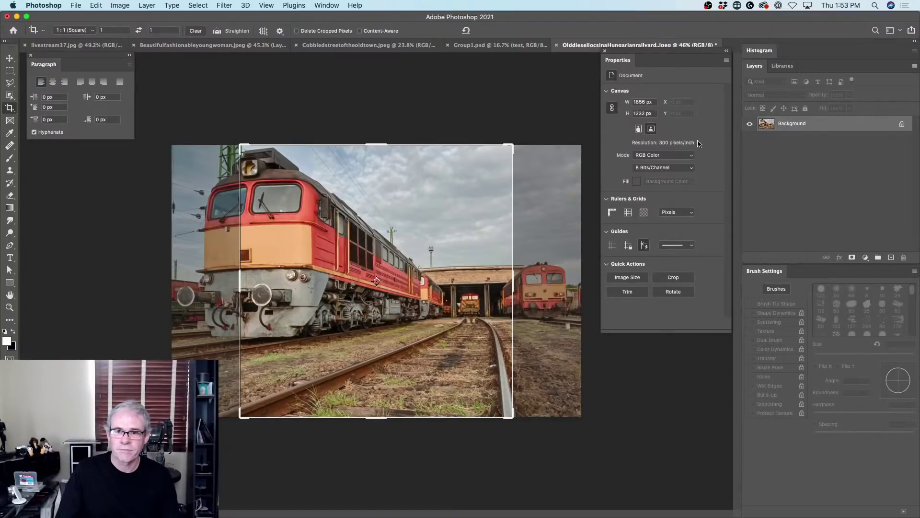
{"action": "key", "text": "Escape"}
{"action": "left_click", "coordinate": [10, 59]}
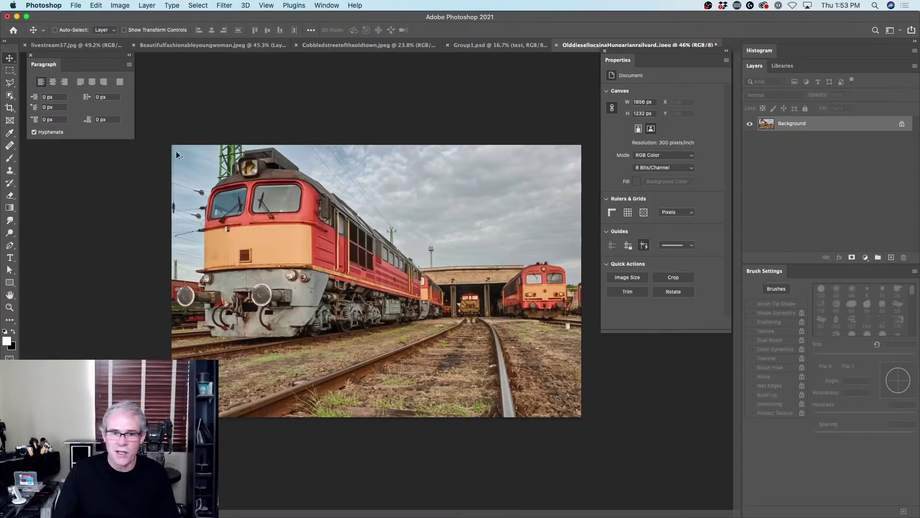
{"action": "scroll", "coordinate": [234, 176], "scroll_direction": "up", "scroll_amount": 1}
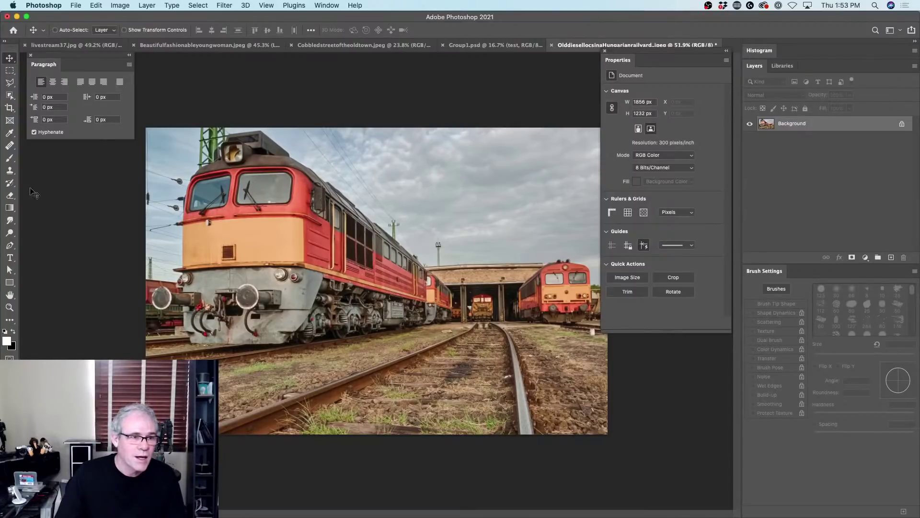
Open Image Size, review the resampling methods, try Preserve Details 2.0, and cancel the resizing
{"action": "left_click", "coordinate": [10, 258]}
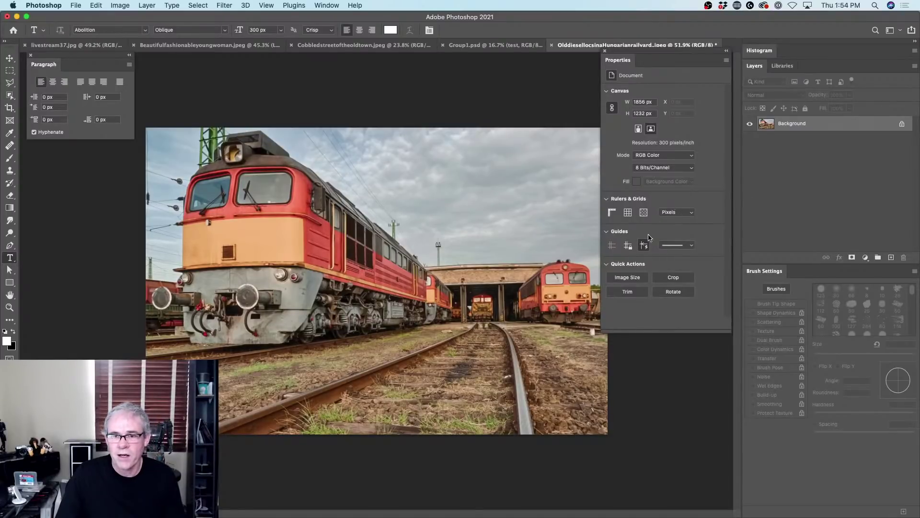
{"action": "left_click", "coordinate": [631, 279]}
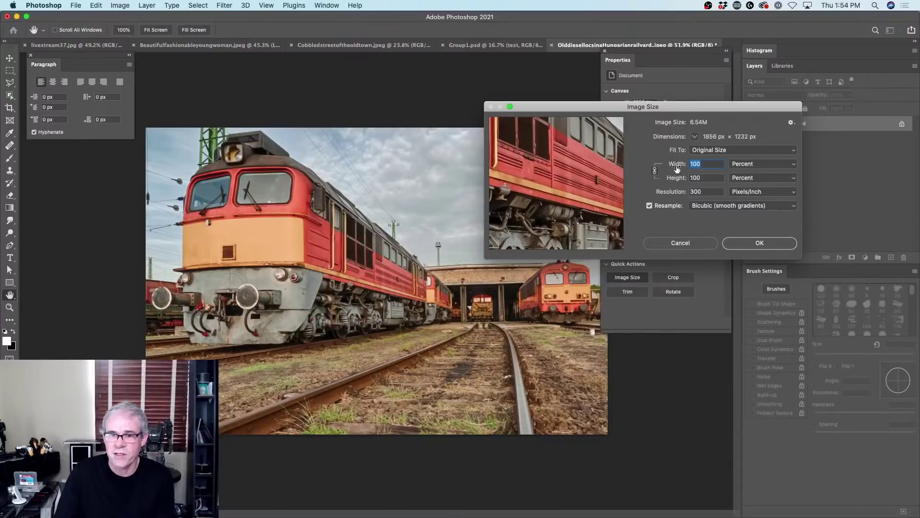
{"action": "left_click", "coordinate": [729, 206]}
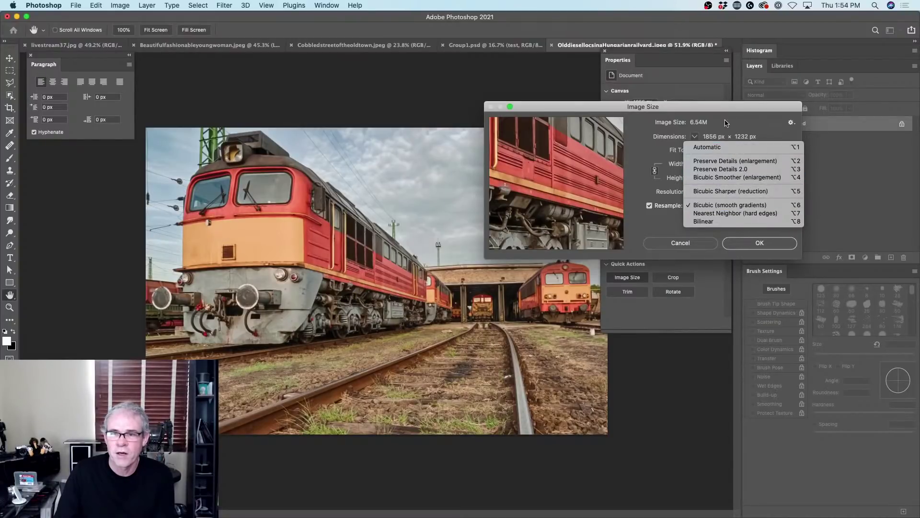
{"action": "left_click", "coordinate": [743, 115]}
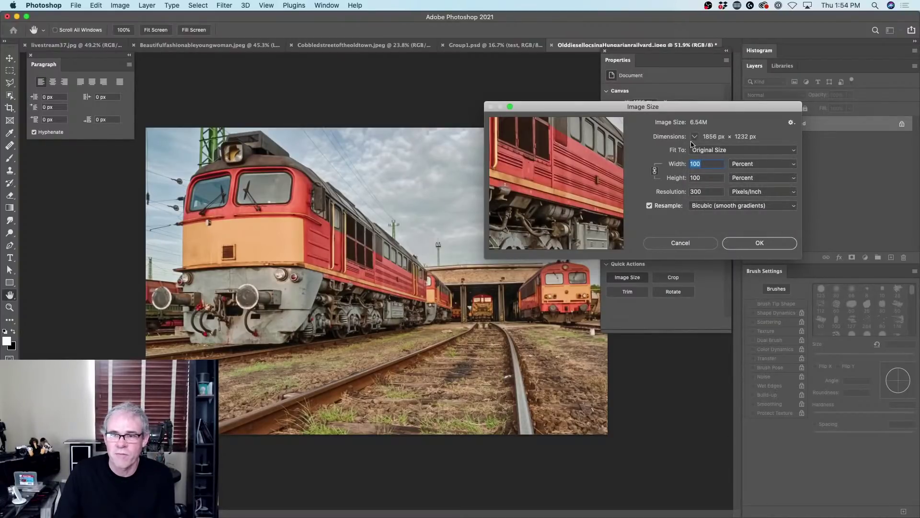
{"action": "left_click", "coordinate": [729, 209]}
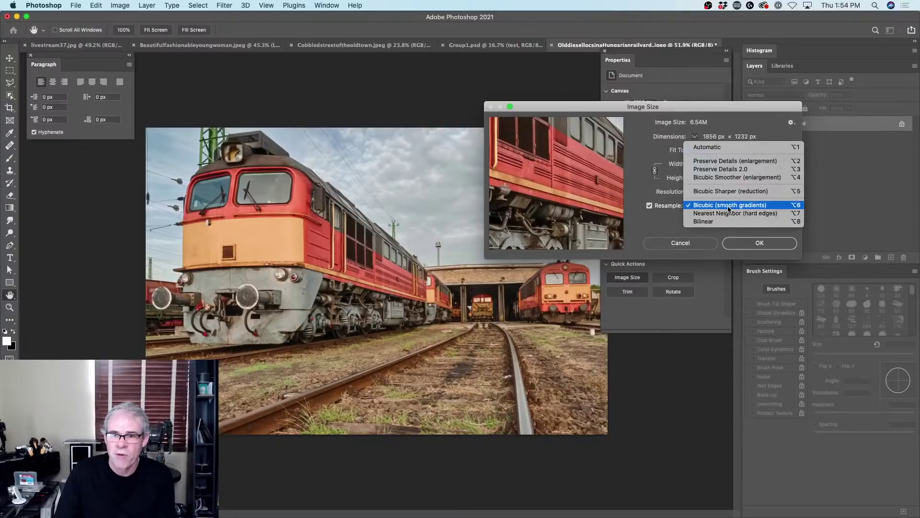
{"action": "left_click", "coordinate": [739, 169]}
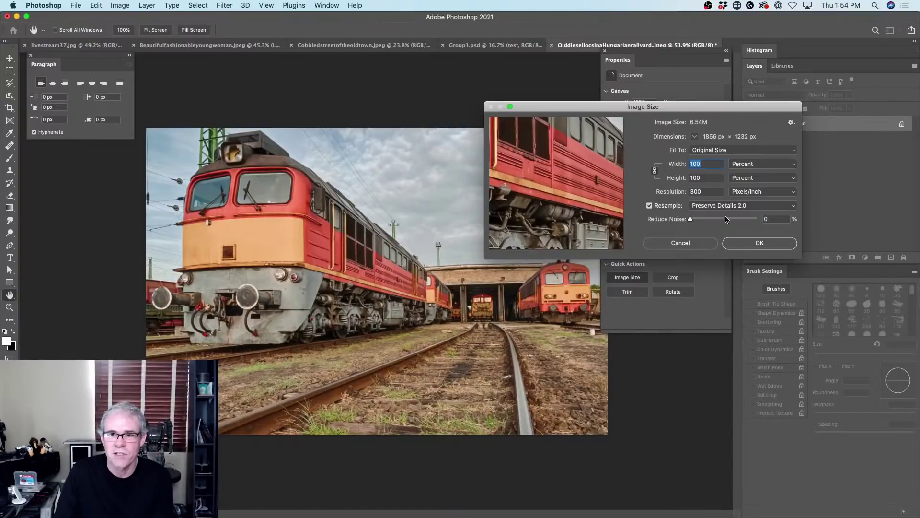
{"action": "left_click", "coordinate": [692, 241]}
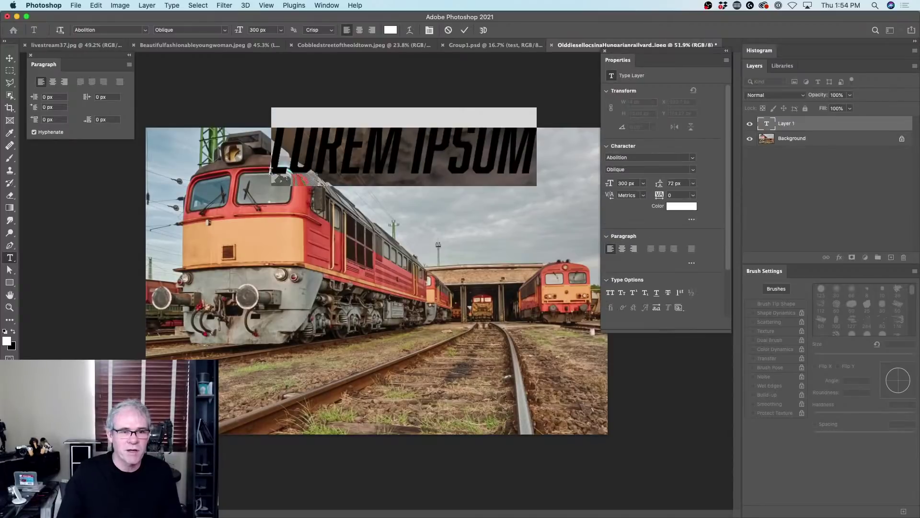
Add the text "la Train" in white 300 px Abolition Oblique, place it in the sky beside the locomotive, and commit it
{"action": "left_click", "coordinate": [270, 172]}
{"action": "type", "text": "L"}
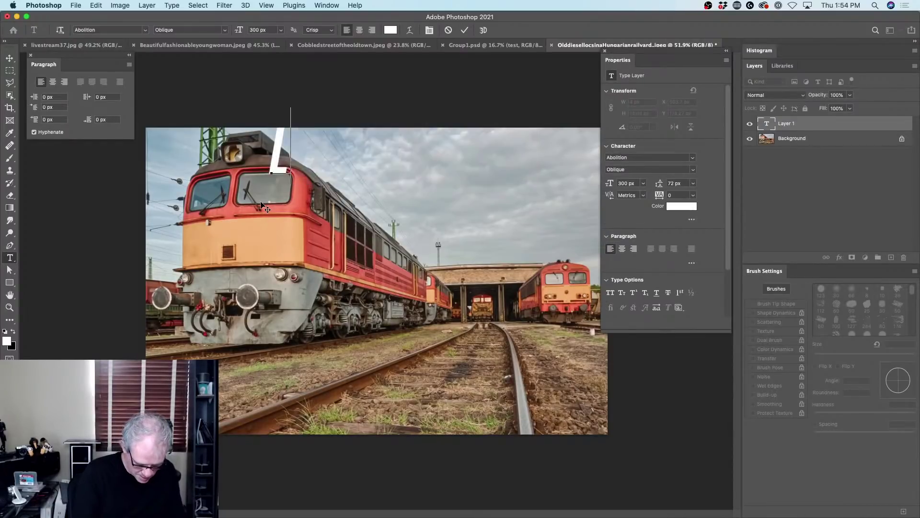
{"action": "type", "text": "A TRAIN"}
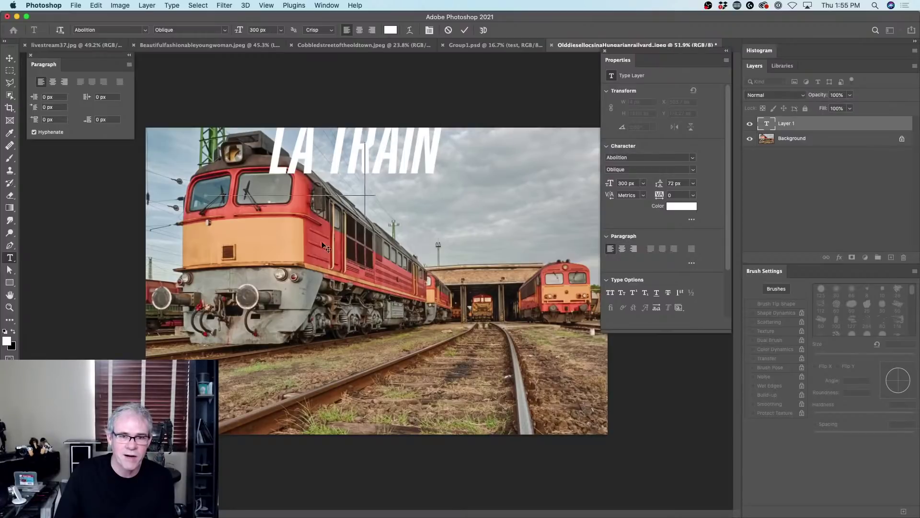
{"action": "left_click_drag", "start_coordinate": [402, 204], "coordinate": [307, 251]}
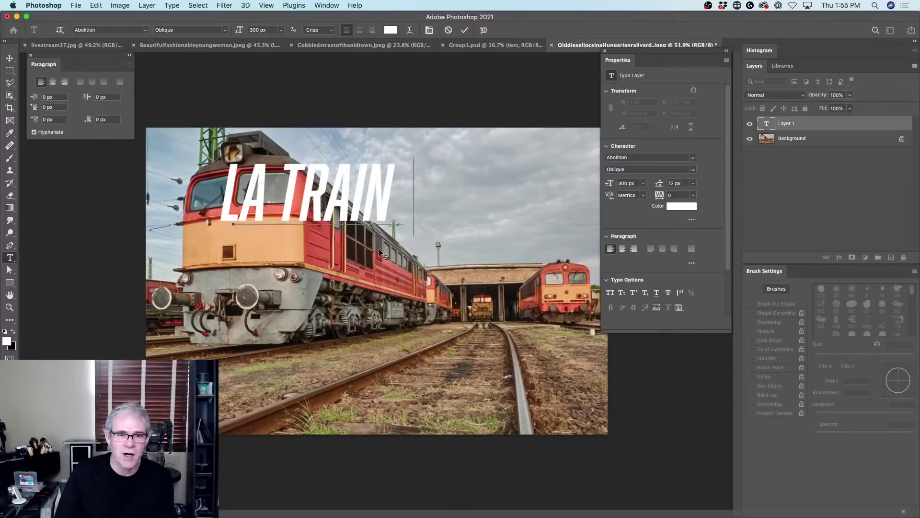
{"action": "left_click_drag", "start_coordinate": [522, 243], "coordinate": [522, 244]}
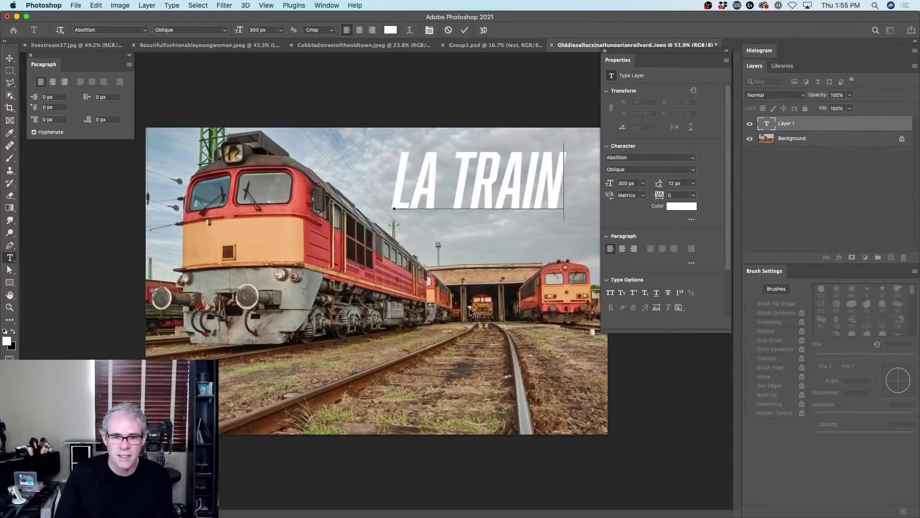
{"action": "left_click", "coordinate": [472, 347]}
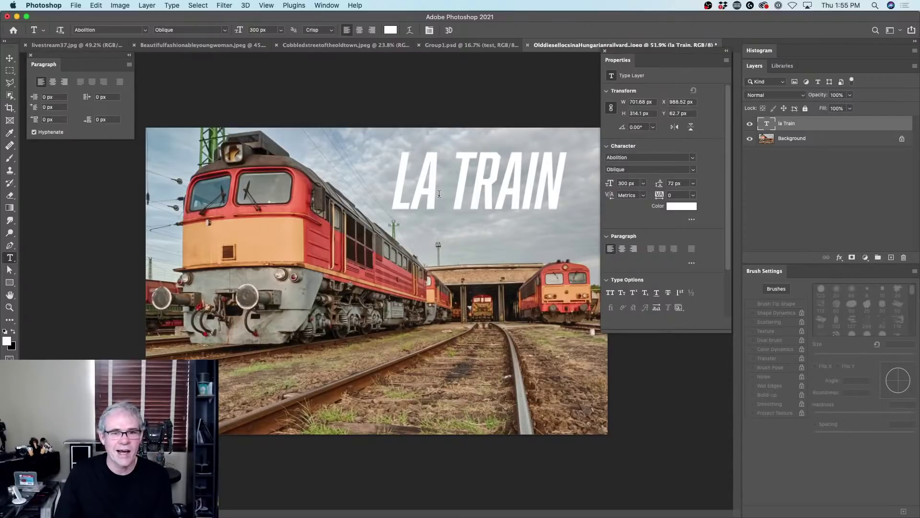
Move the "la Train" text to about X 1066 px, Y 49 px, entering and leaving its text editing in between
{"action": "left_click", "coordinate": [466, 179]}
{"action": "key", "text": "Escape"}
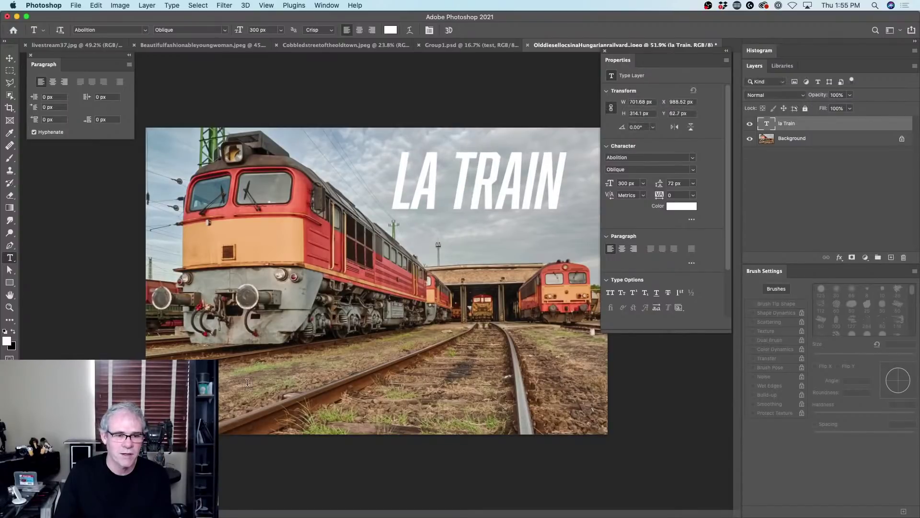
{"action": "left_click", "coordinate": [10, 59]}
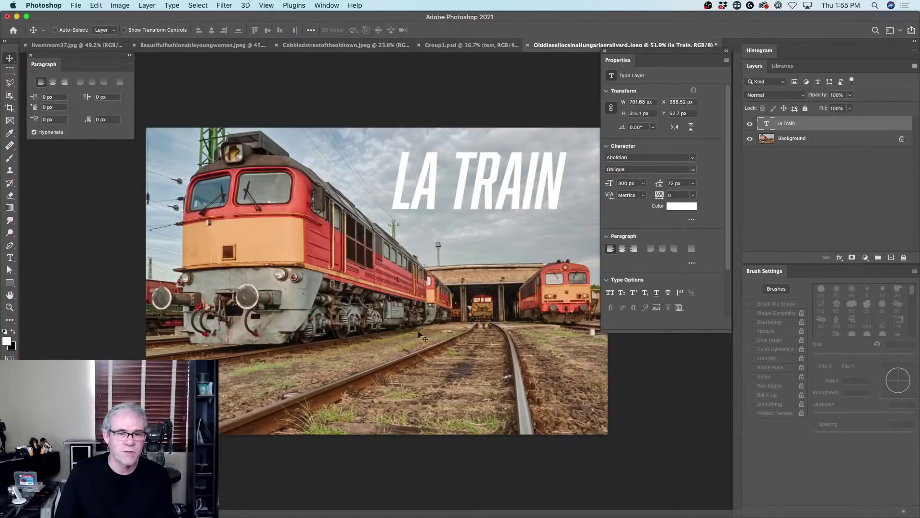
{"action": "mouse_move", "coordinate": [508, 171]}
{"action": "left_mouse_down"}
{"action": "mouse_move", "coordinate": [490, 162]}
{"action": "mouse_move", "coordinate": [505, 211]}
{"action": "mouse_move", "coordinate": [511, 165]}
{"action": "left_mouse_up"}
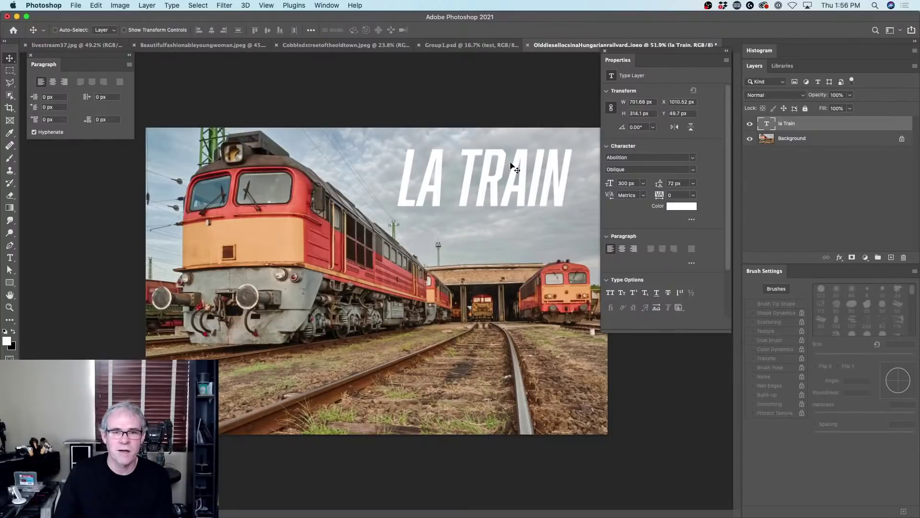
{"action": "double_click", "coordinate": [511, 164]}
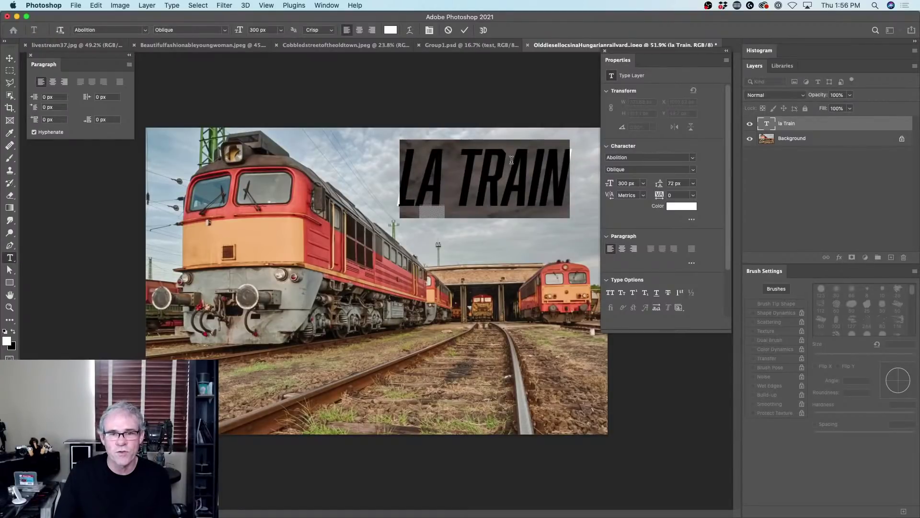
{"action": "key", "text": "Escape"}
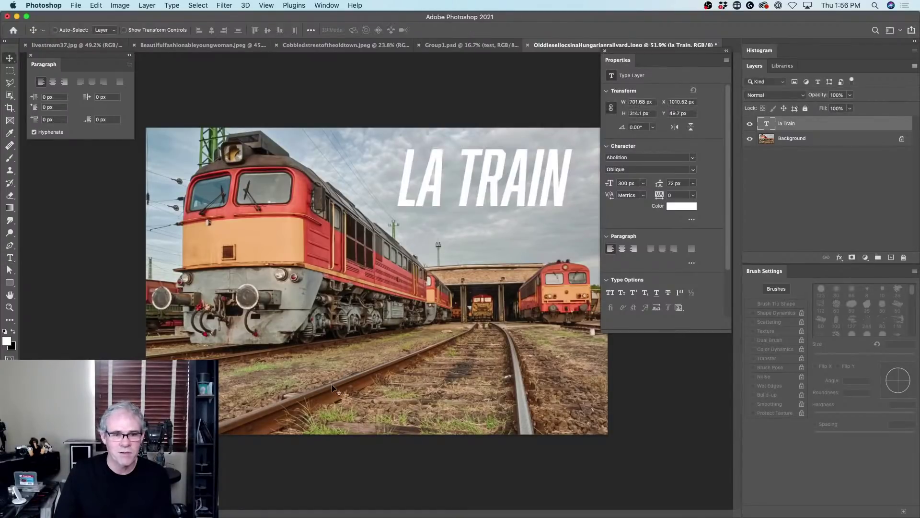
{"action": "mouse_move", "coordinate": [523, 181]}
{"action": "left_mouse_down"}
{"action": "mouse_move", "coordinate": [527, 191]}
{"action": "mouse_move", "coordinate": [541, 176]}
{"action": "left_mouse_up"}
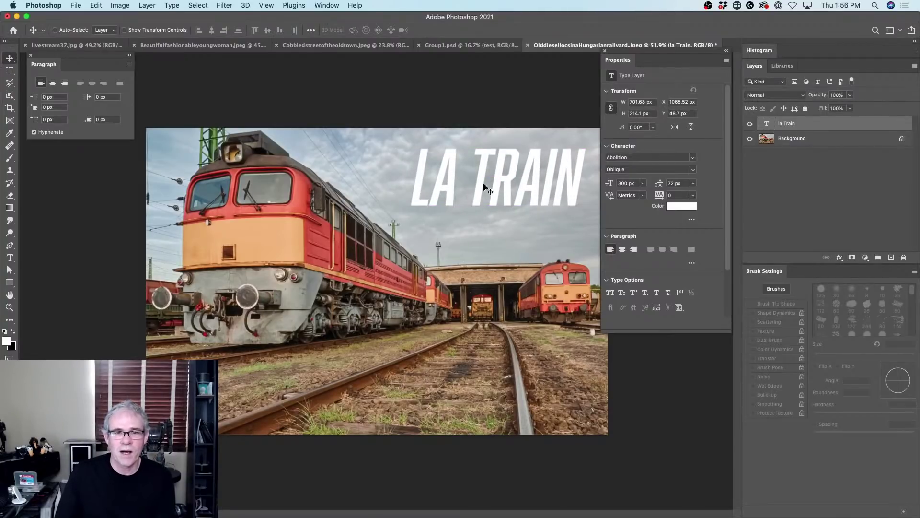
Duplicate the Background layer beneath the "la Train" text
{"action": "left_click", "coordinate": [802, 140]}
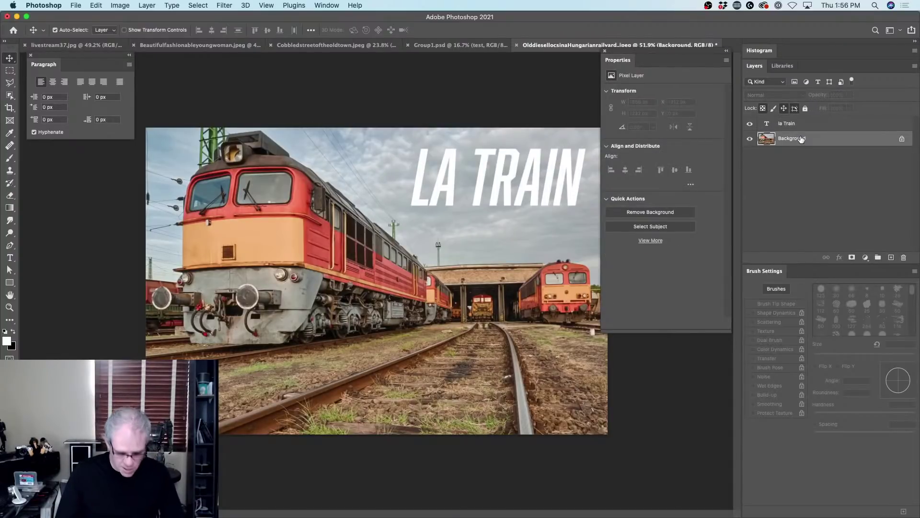
{"action": "key", "text": "super+j"}
Scale the Background copy to about 52 percent, reposition it over the locomotive photo, and undo the move and the transform
{"action": "key", "text": "super+t"}
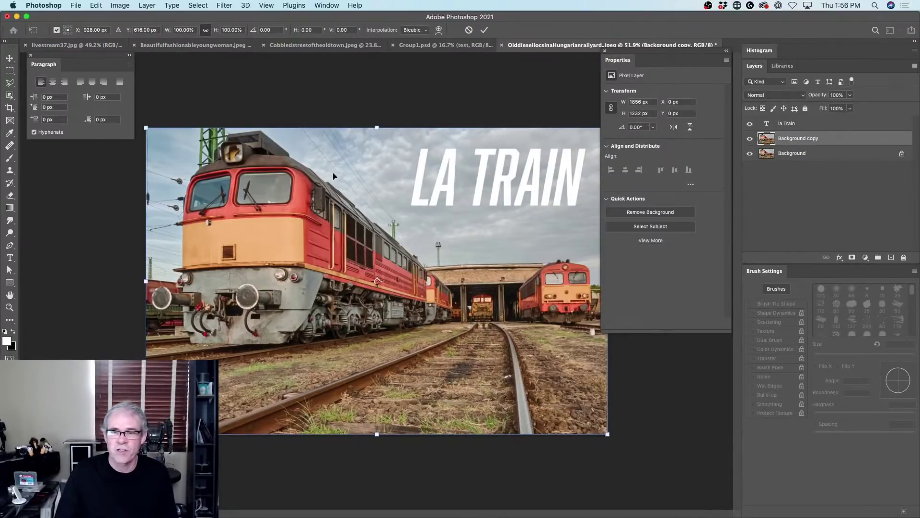
{"action": "left_click_drag", "start_coordinate": [148, 129], "coordinate": [388, 253]}
{"action": "left_click_drag", "start_coordinate": [450, 311], "coordinate": [356, 267]}
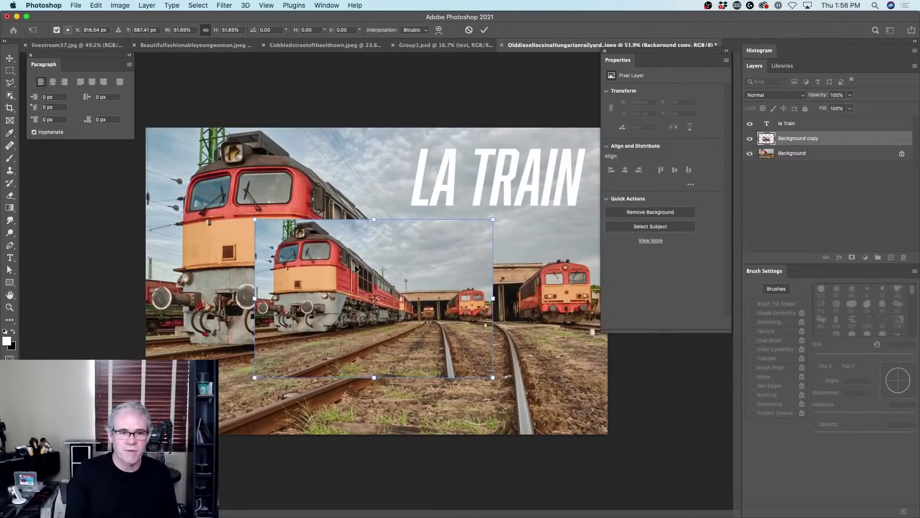
{"action": "key", "text": "Return"}
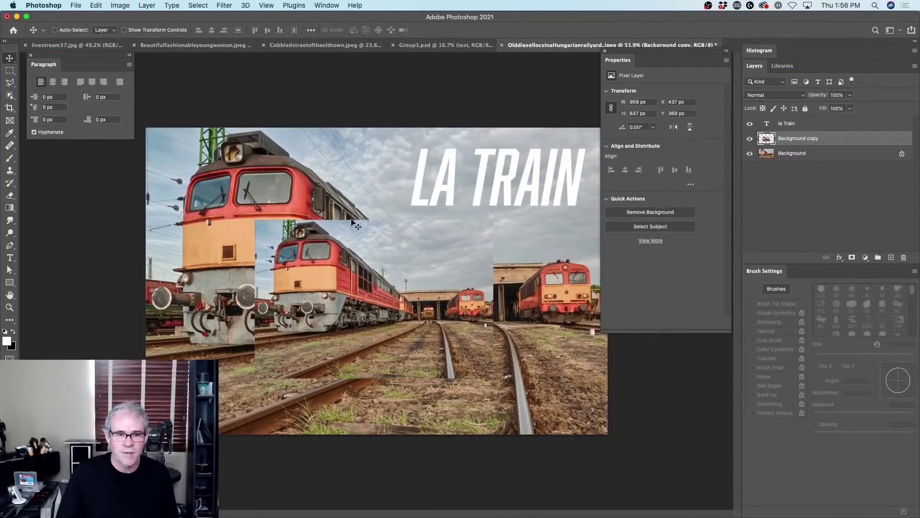
{"action": "left_click_drag", "start_coordinate": [350, 297], "coordinate": [388, 291]}
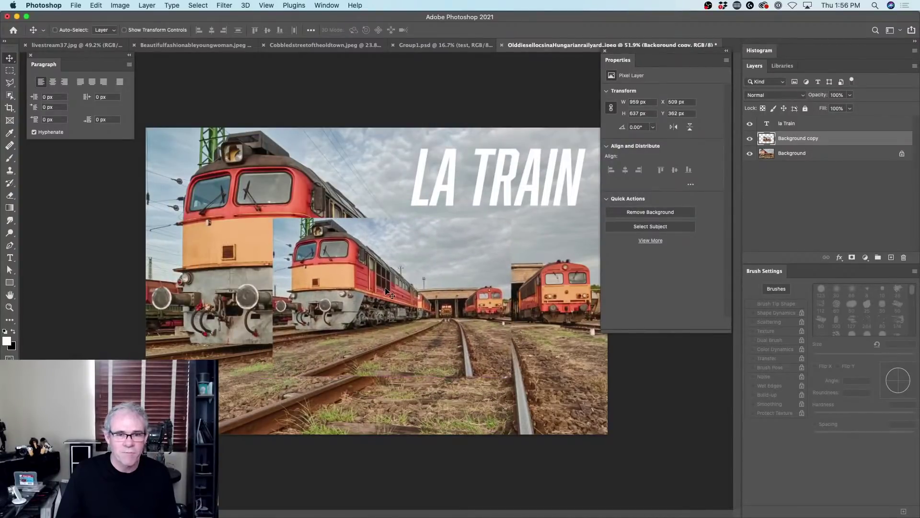
{"action": "key", "text": "super+z"}
{"action": "key", "text": "super+z"}
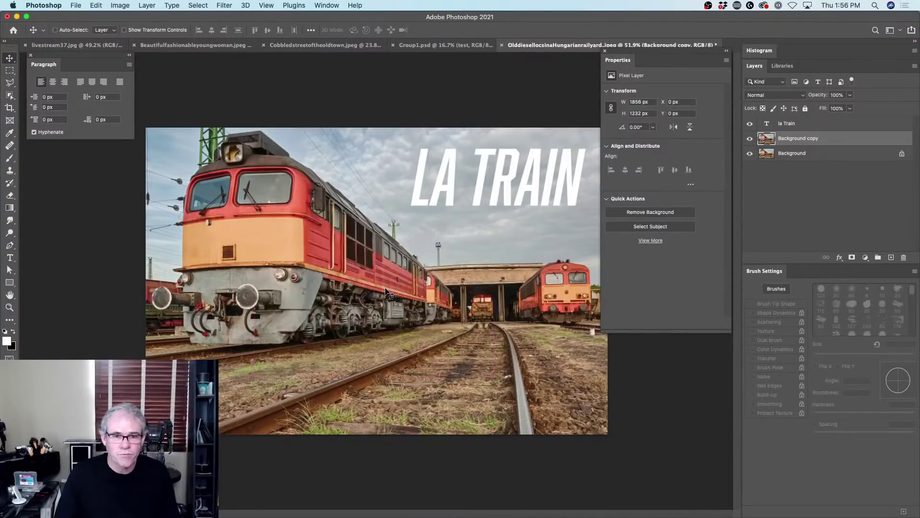
Hide the "la Train" layer, scale the Background copy to about 97 percent with Free Transform, and toggle its aspect ratio link off and on
{"action": "left_click", "coordinate": [750, 123]}
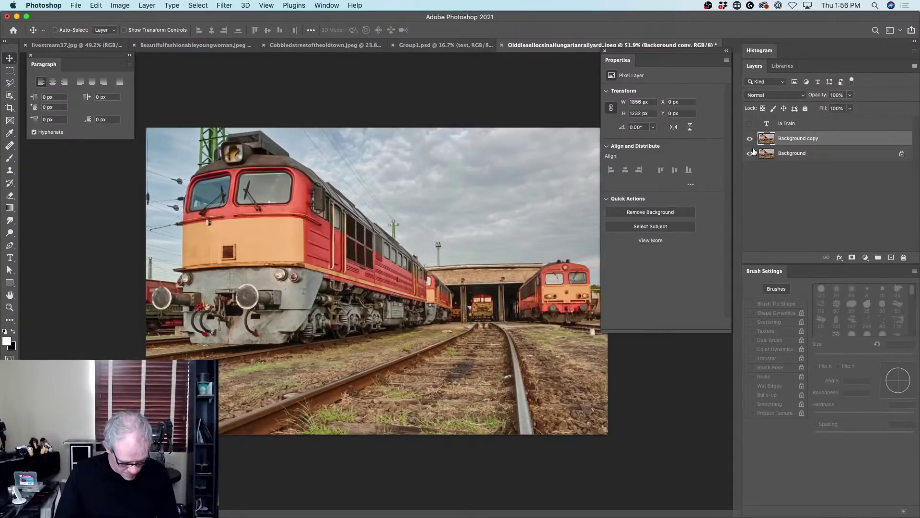
{"action": "key", "text": "super+t"}
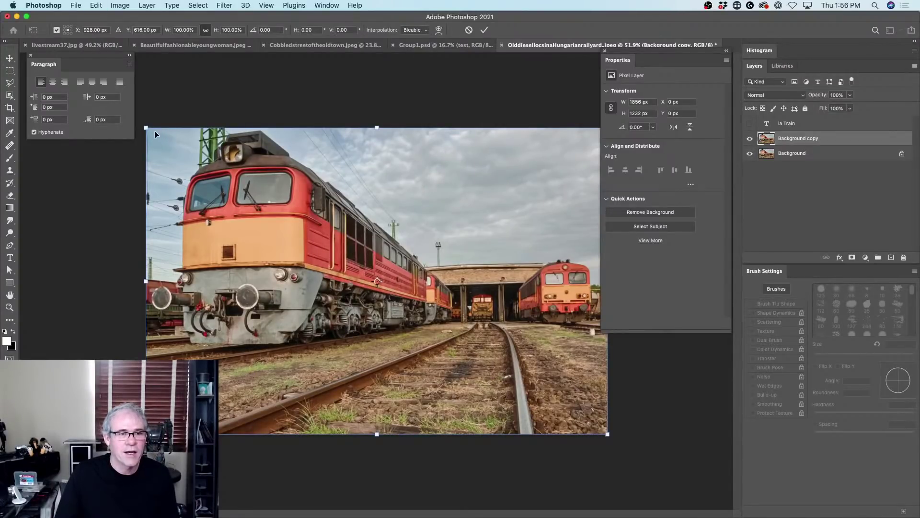
{"action": "left_click_drag", "start_coordinate": [147, 125], "coordinate": [182, 101]}
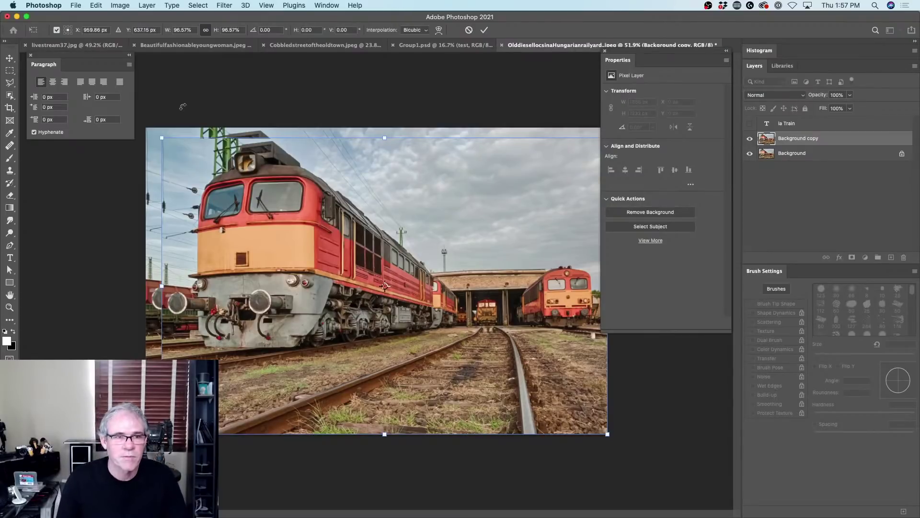
{"action": "left_click", "coordinate": [206, 30]}
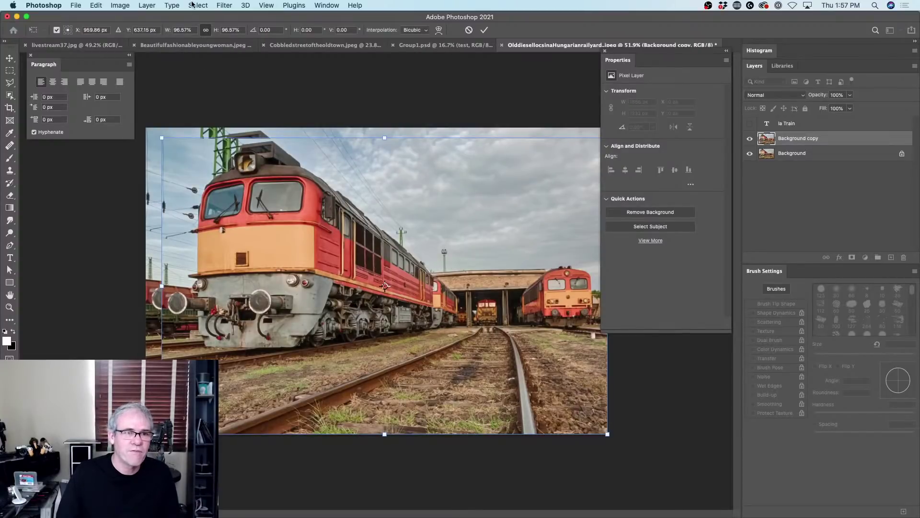
{"action": "left_click", "coordinate": [205, 29]}
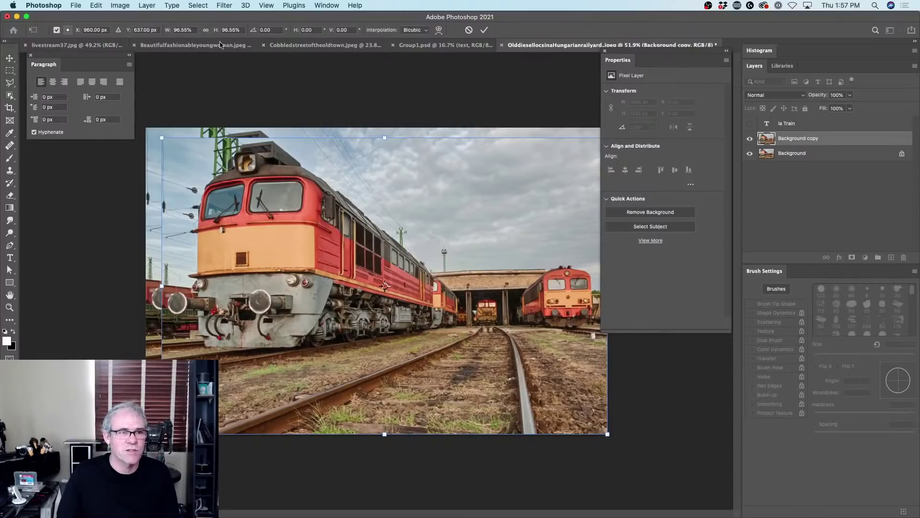
Scale the Background copy to about 75 percent, commit the transform, and move the copy to about X 213 px, Y 202 px
{"action": "mouse_move", "coordinate": [161, 138]}
{"action": "left_mouse_down"}
{"action": "mouse_move", "coordinate": [345, 145]}
{"action": "mouse_move", "coordinate": [232, 172]}
{"action": "mouse_move", "coordinate": [190, 223]}
{"action": "mouse_move", "coordinate": [372, 232]}
{"action": "mouse_move", "coordinate": [314, 158]}
{"action": "mouse_move", "coordinate": [376, 263]}
{"action": "mouse_move", "coordinate": [103, 127]}
{"action": "mouse_move", "coordinate": [322, 262]}
{"action": "mouse_move", "coordinate": [263, 142]}
{"action": "mouse_move", "coordinate": [258, 171]}
{"action": "mouse_move", "coordinate": [165, 102]}
{"action": "mouse_move", "coordinate": [468, 339]}
{"action": "mouse_move", "coordinate": [234, 189]}
{"action": "mouse_move", "coordinate": [168, 127]}
{"action": "mouse_move", "coordinate": [144, 124]}
{"action": "mouse_move", "coordinate": [198, 143]}
{"action": "mouse_move", "coordinate": [203, 158]}
{"action": "mouse_move", "coordinate": [165, 120]}
{"action": "left_mouse_up"}
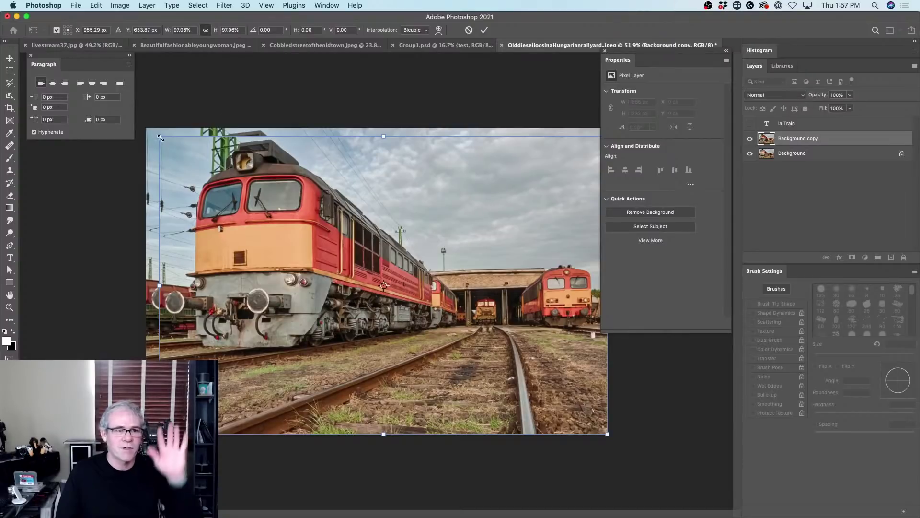
{"action": "left_click_drag", "start_coordinate": [160, 136], "coordinate": [249, 181]}
{"action": "mouse_move", "coordinate": [544, 277]}
{"action": "left_mouse_down"}
{"action": "mouse_move", "coordinate": [470, 225]}
{"action": "mouse_move", "coordinate": [496, 258]}
{"action": "mouse_move", "coordinate": [550, 292]}
{"action": "left_mouse_up"}
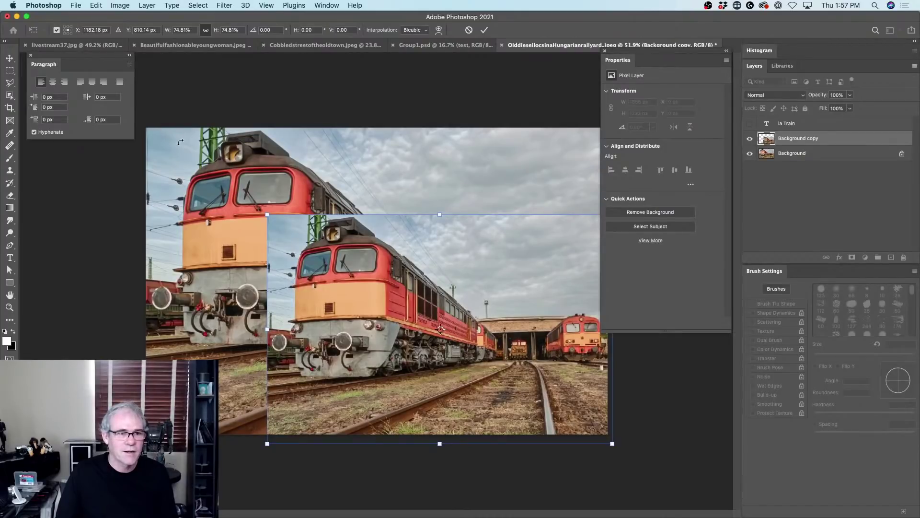
{"action": "left_click_drag", "start_coordinate": [347, 244], "coordinate": [400, 294]}
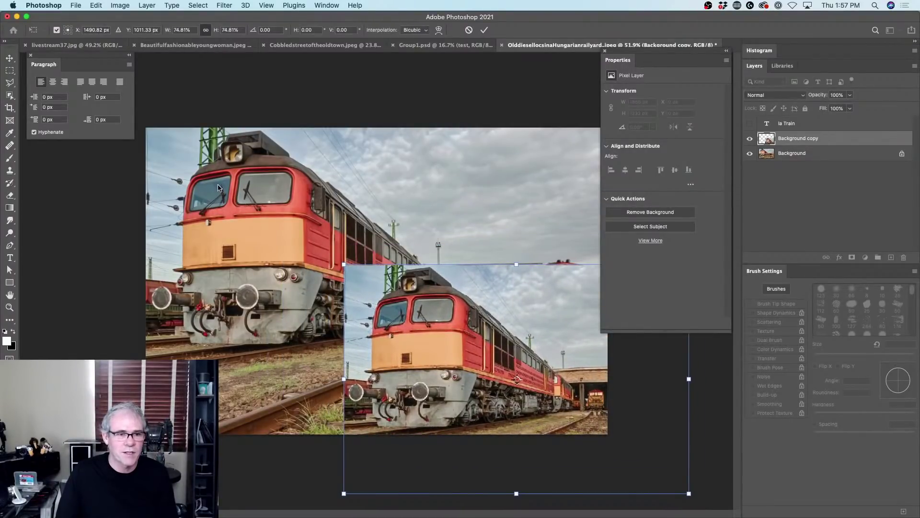
{"action": "key", "text": "Return"}
{"action": "left_click_drag", "start_coordinate": [474, 311], "coordinate": [356, 241]}
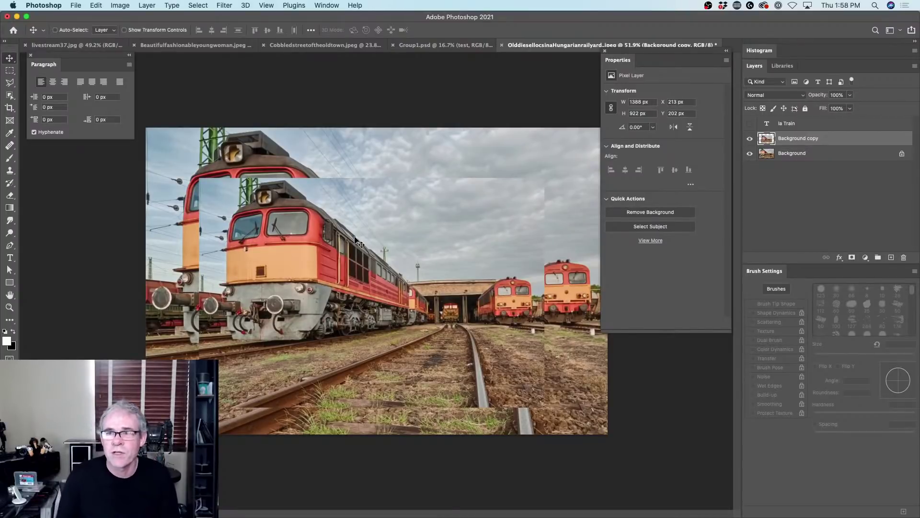